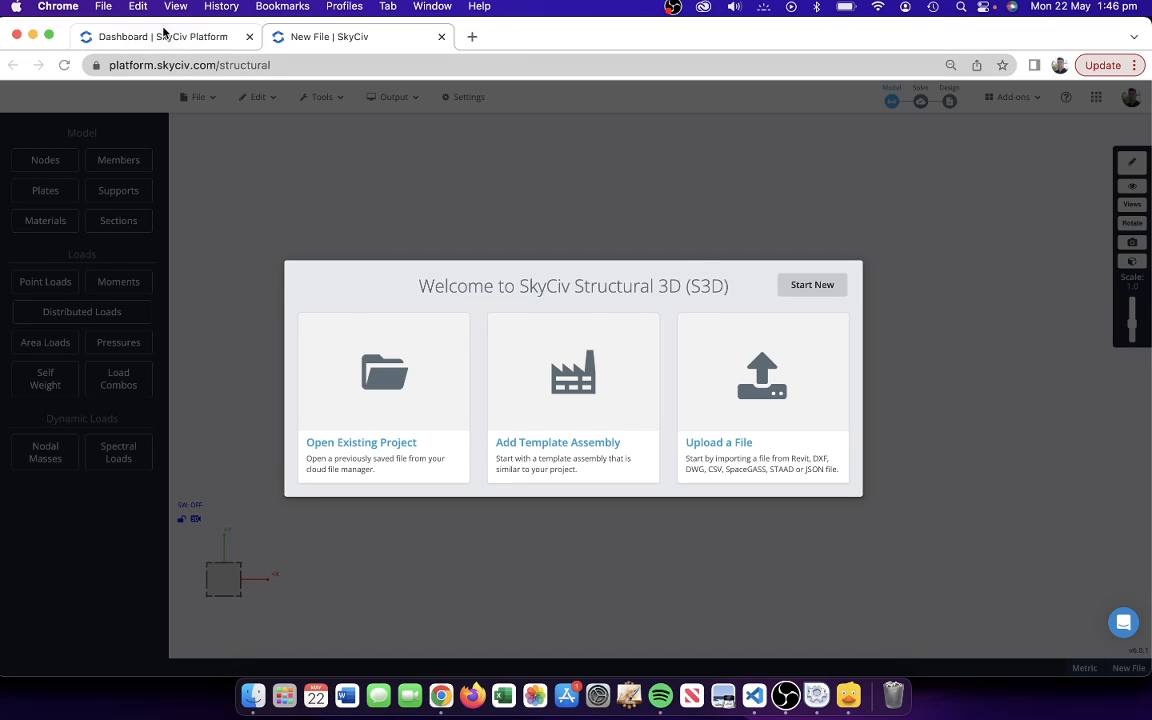
- Start a new empty model in Structural 3D, after a look at the platform dashboard
left_click(163, 36)
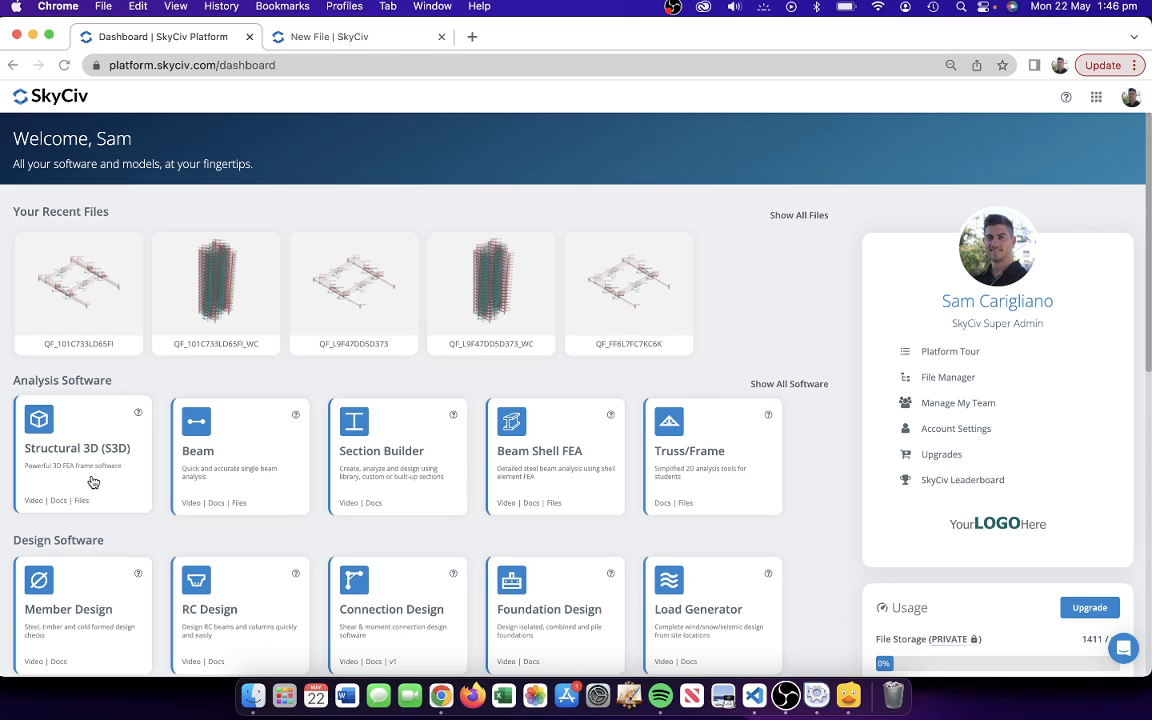
left_click(337, 36)
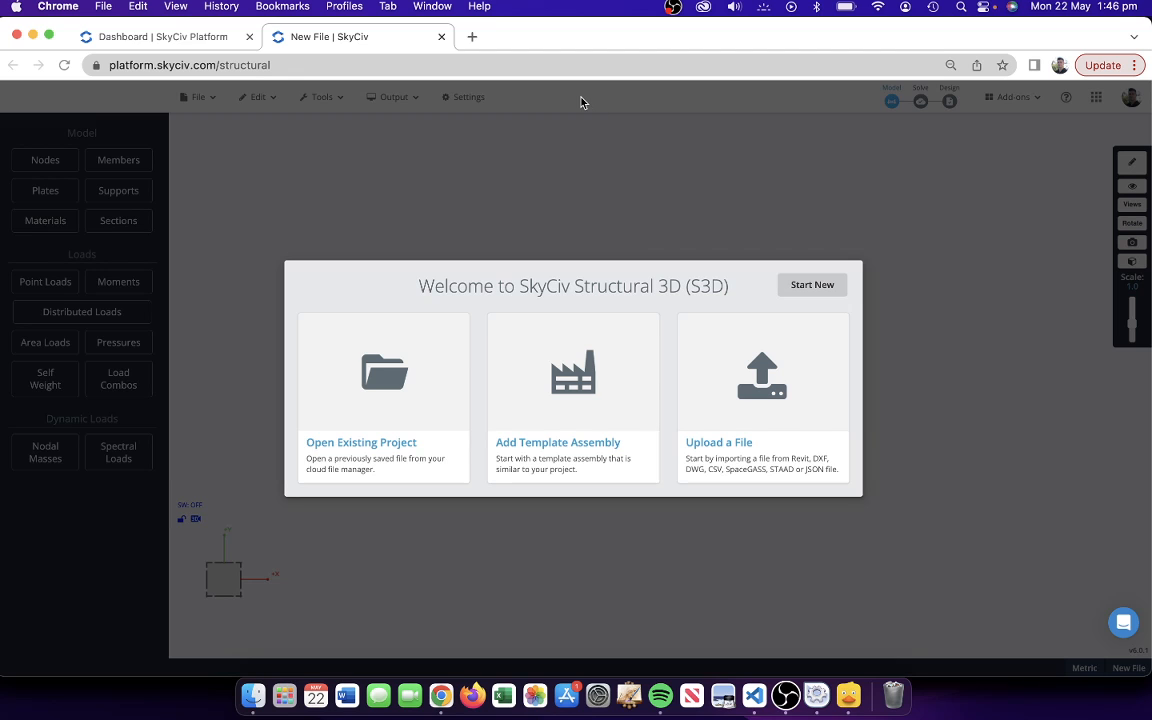
left_click(838, 289)
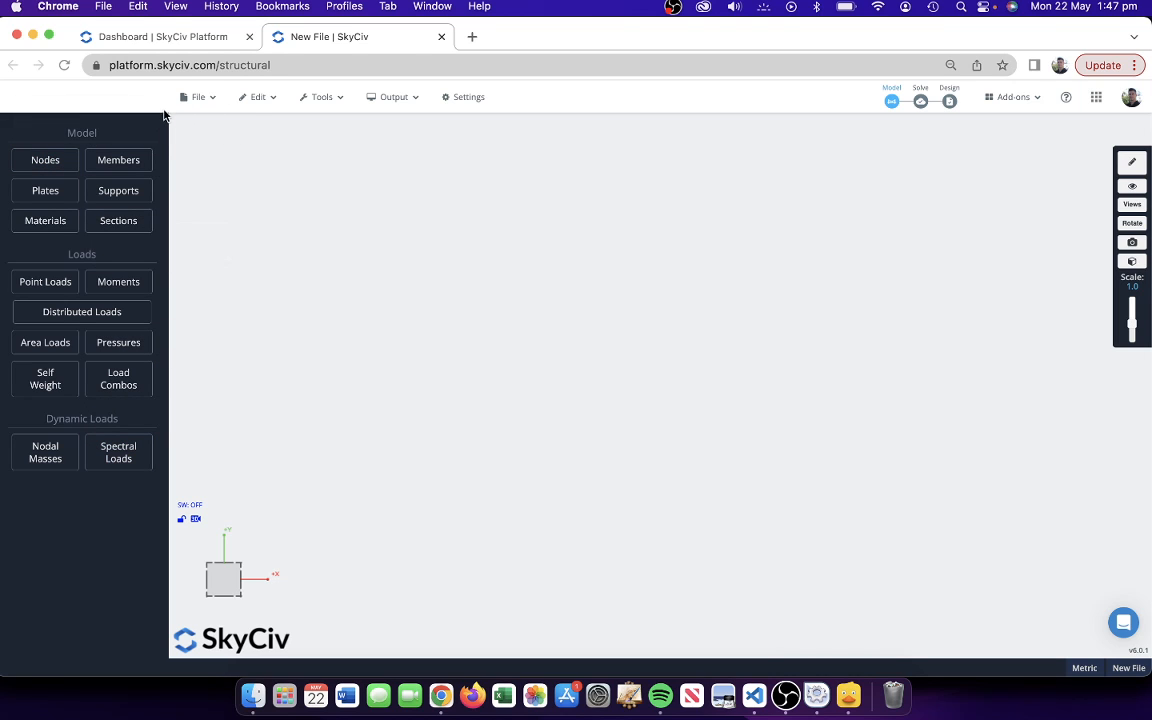
mouse_move(431, 104)
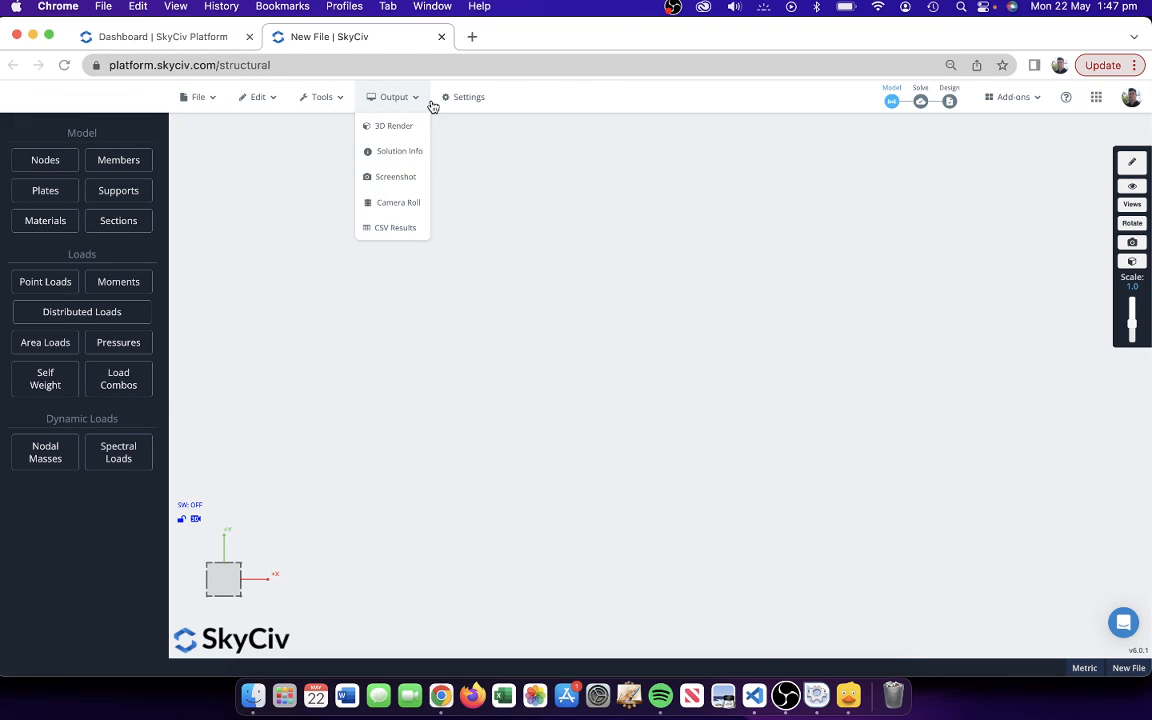
mouse_move(266, 93)
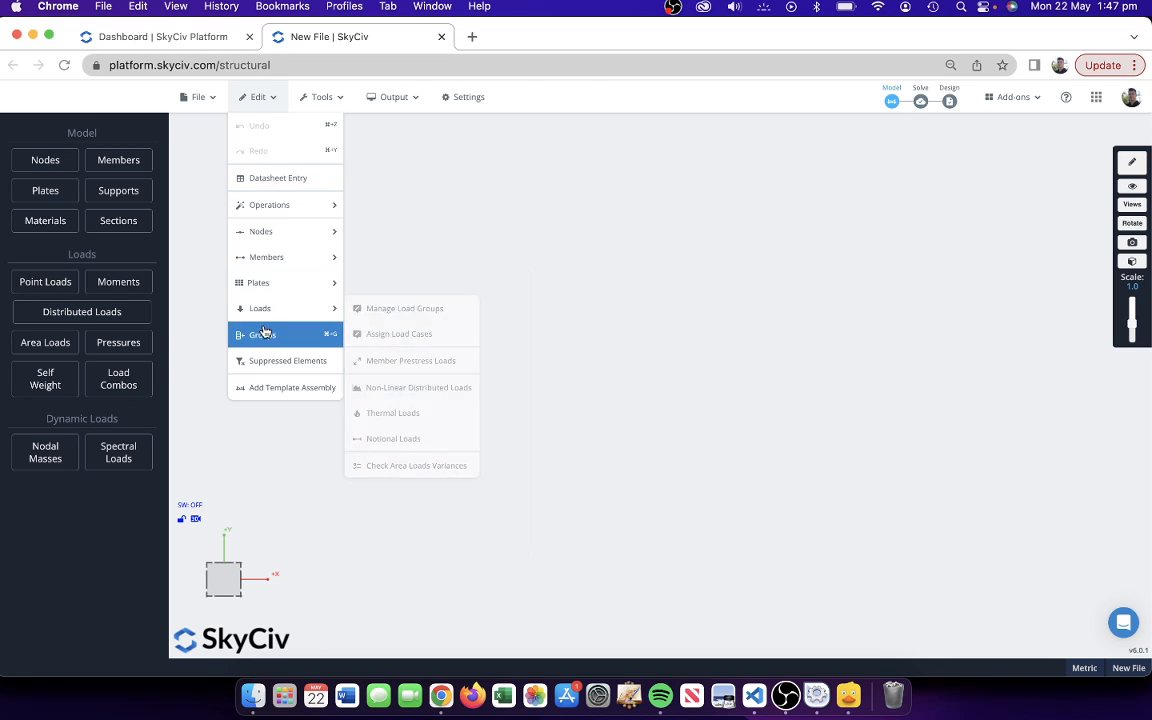
mouse_move(318, 102)
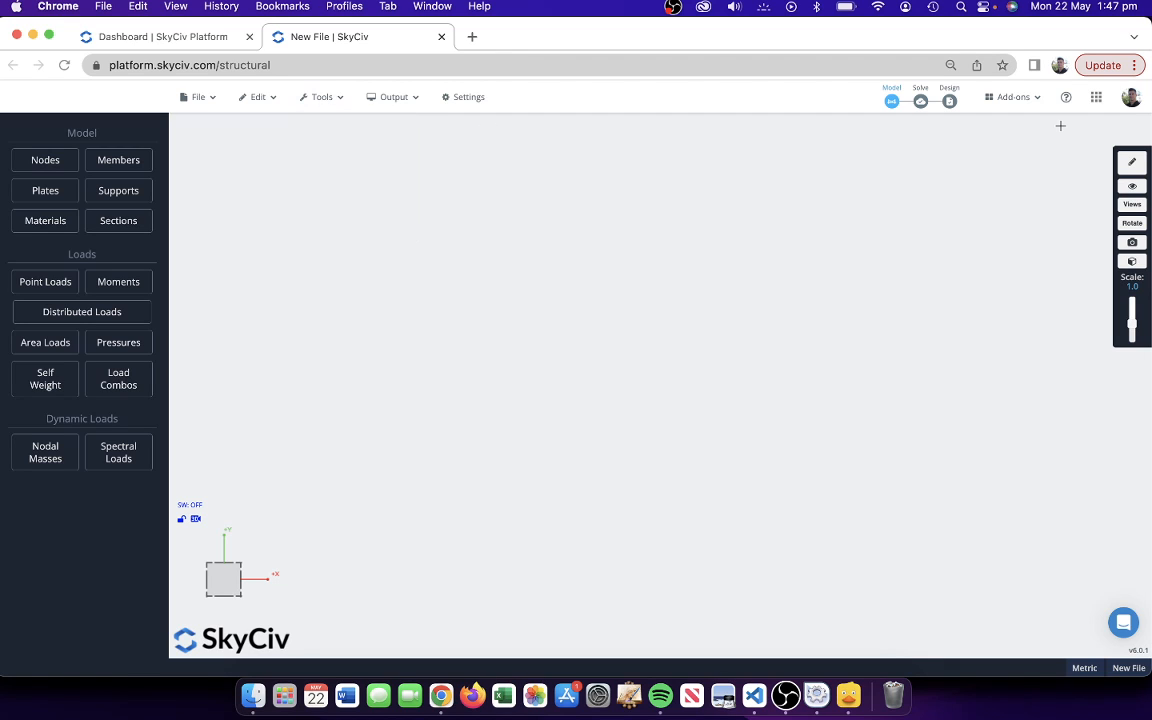
mouse_move(950, 100)
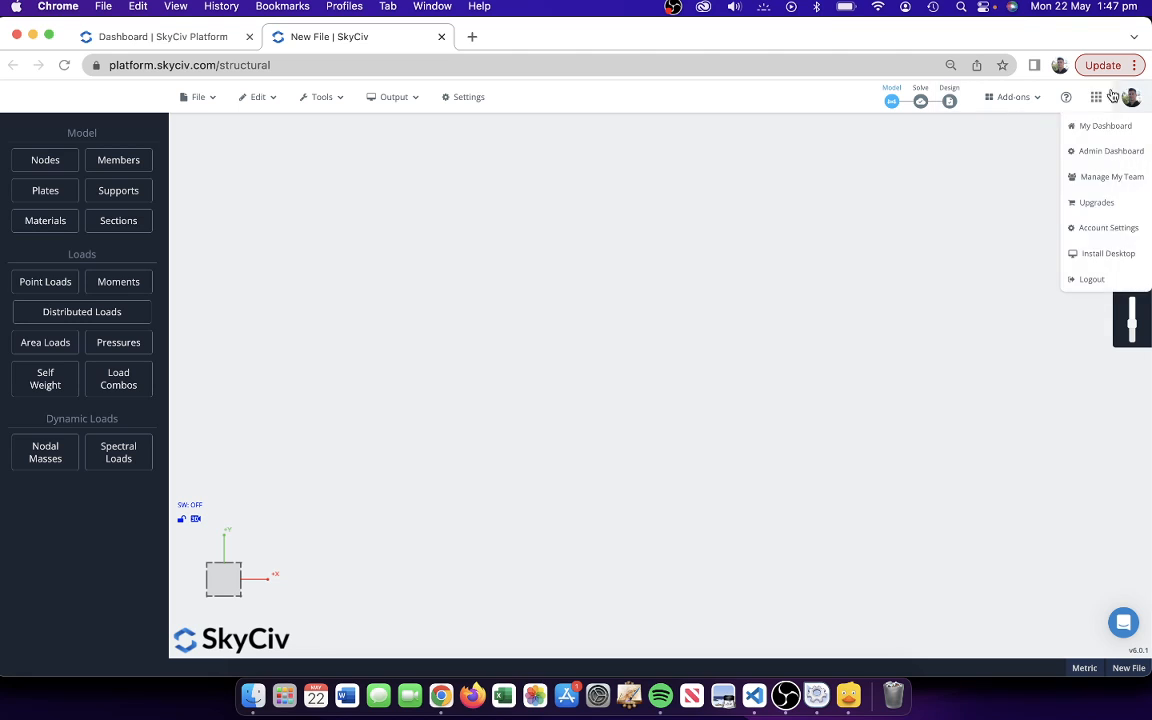
mouse_move(1070, 96)
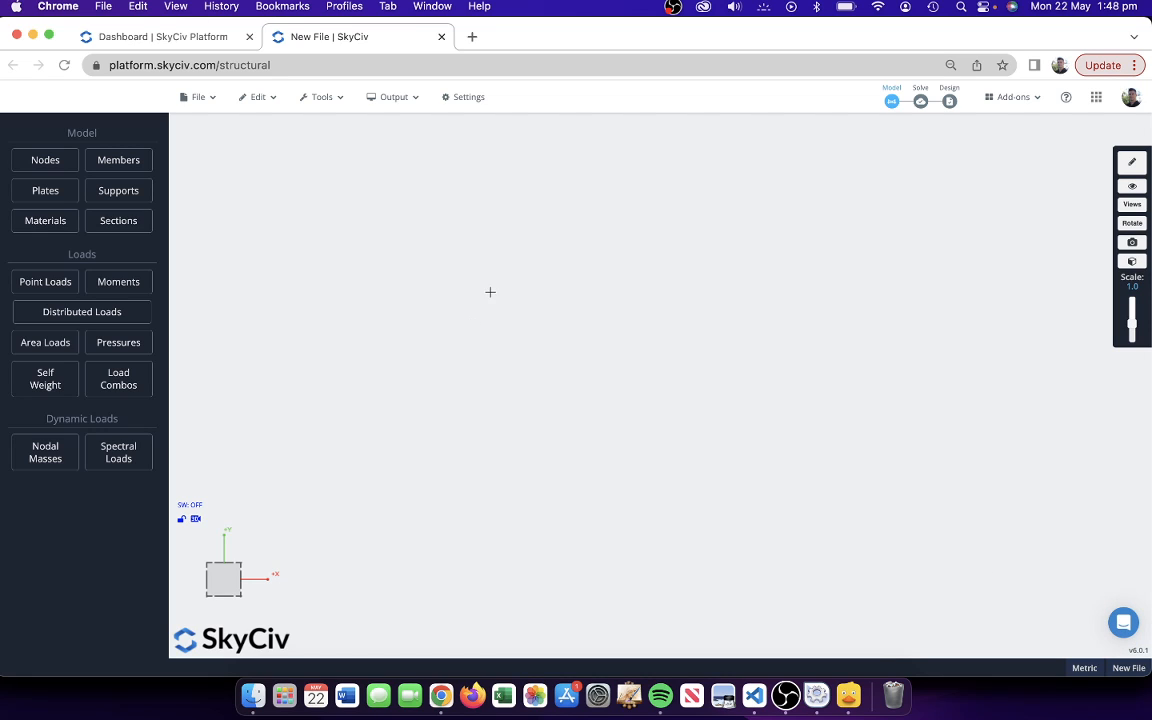
- Try switching the project's unit system to Imperial with length in ft
left_click(59, 166)
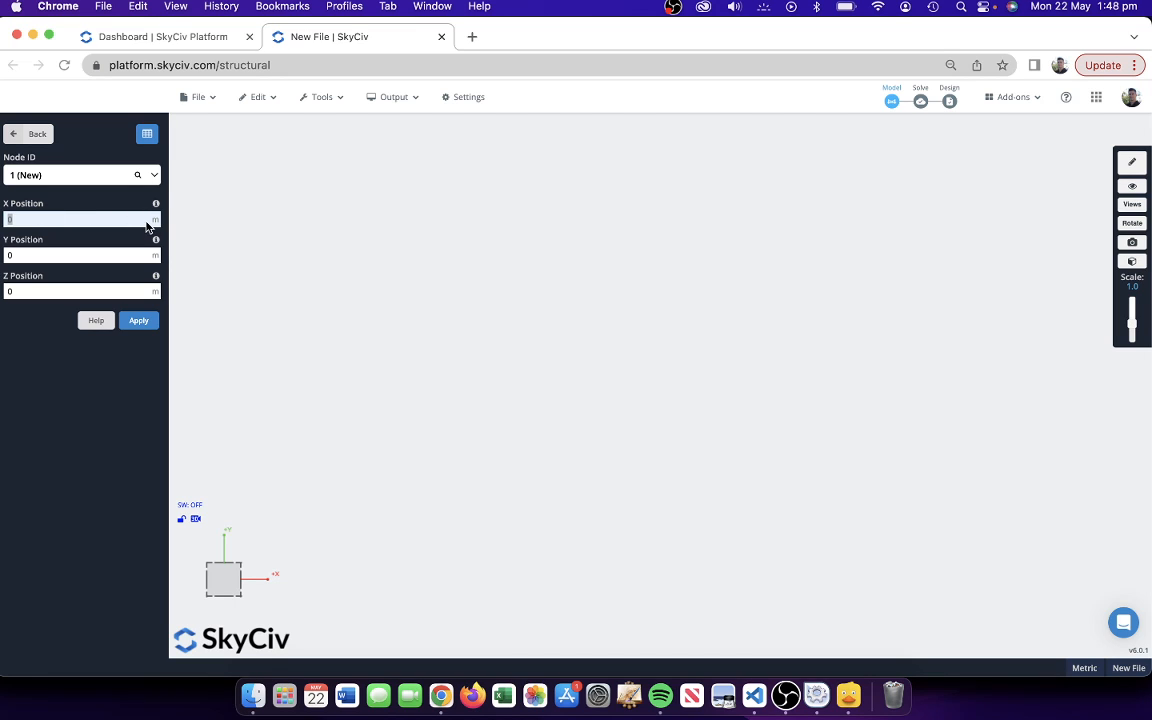
left_click(471, 100)
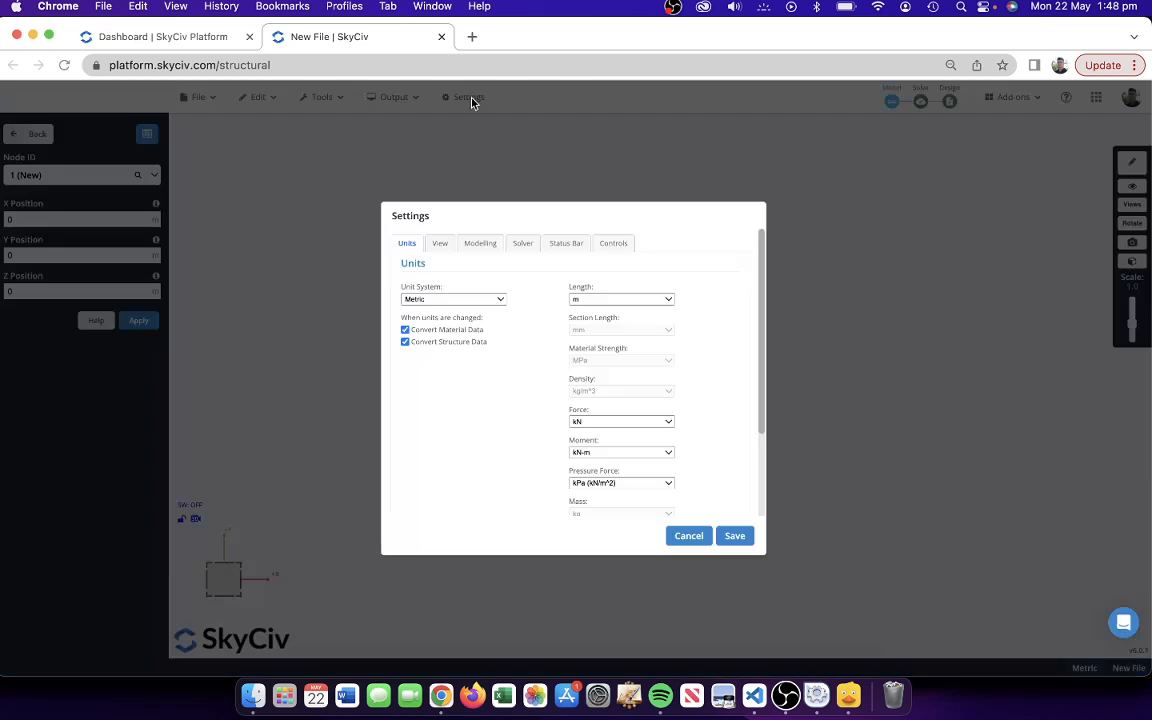
left_click(418, 299)
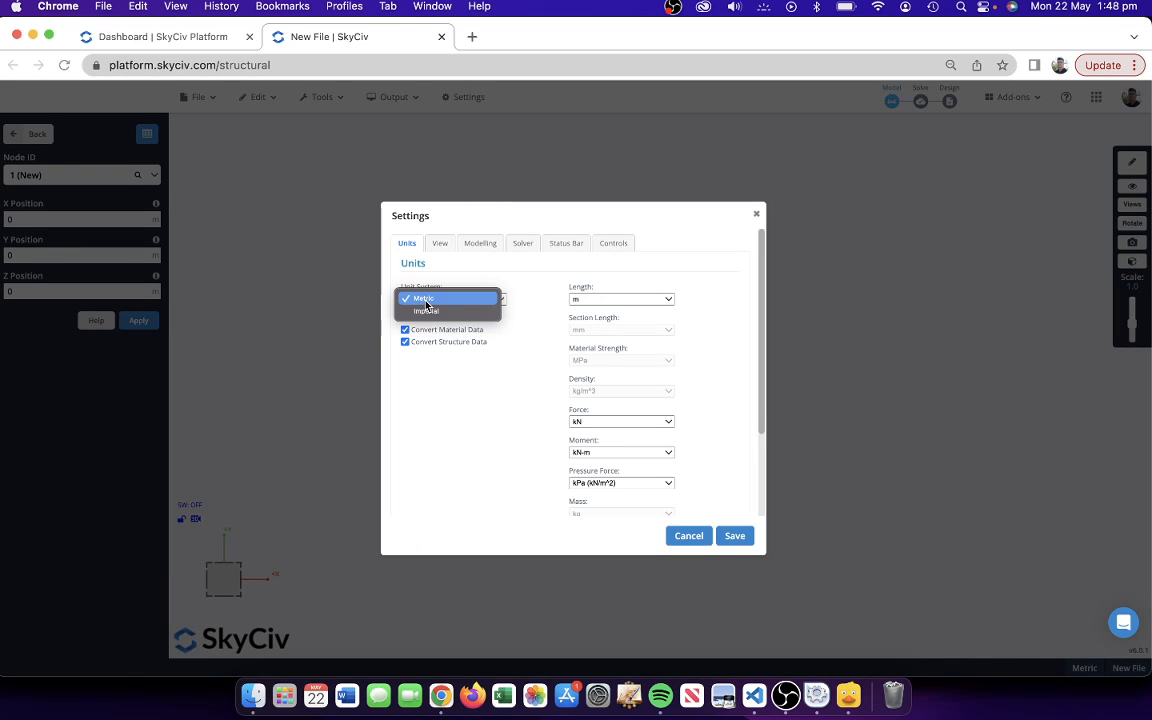
left_click(428, 313)
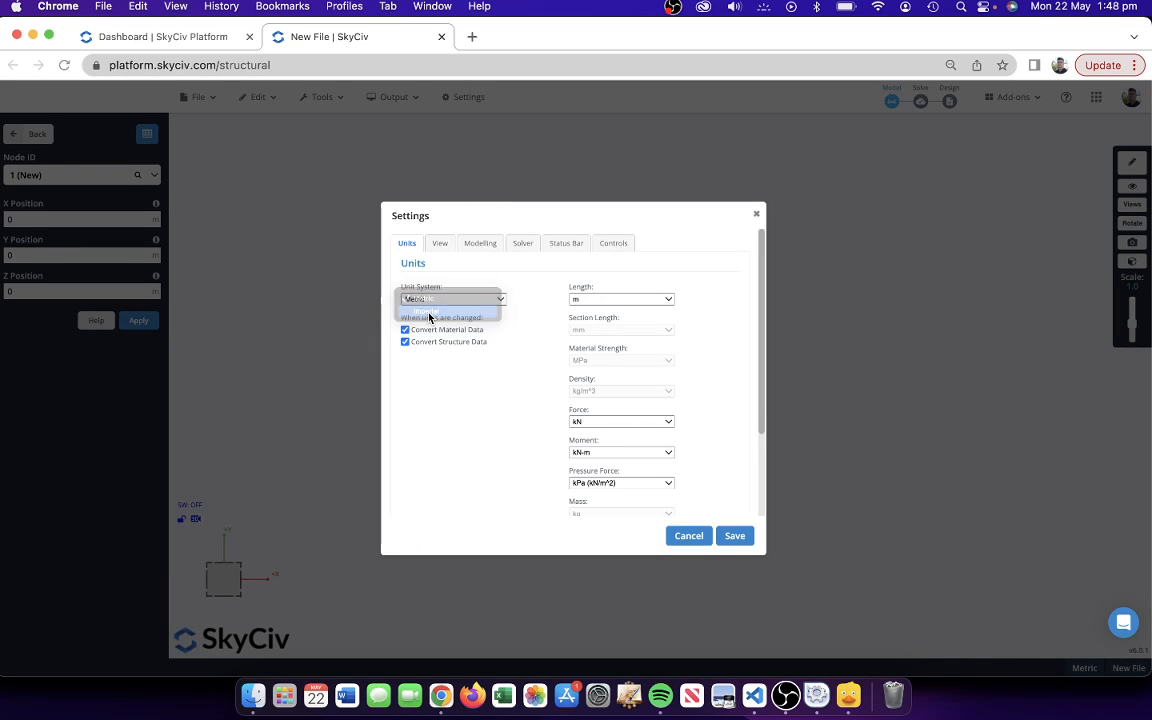
left_click(596, 299)
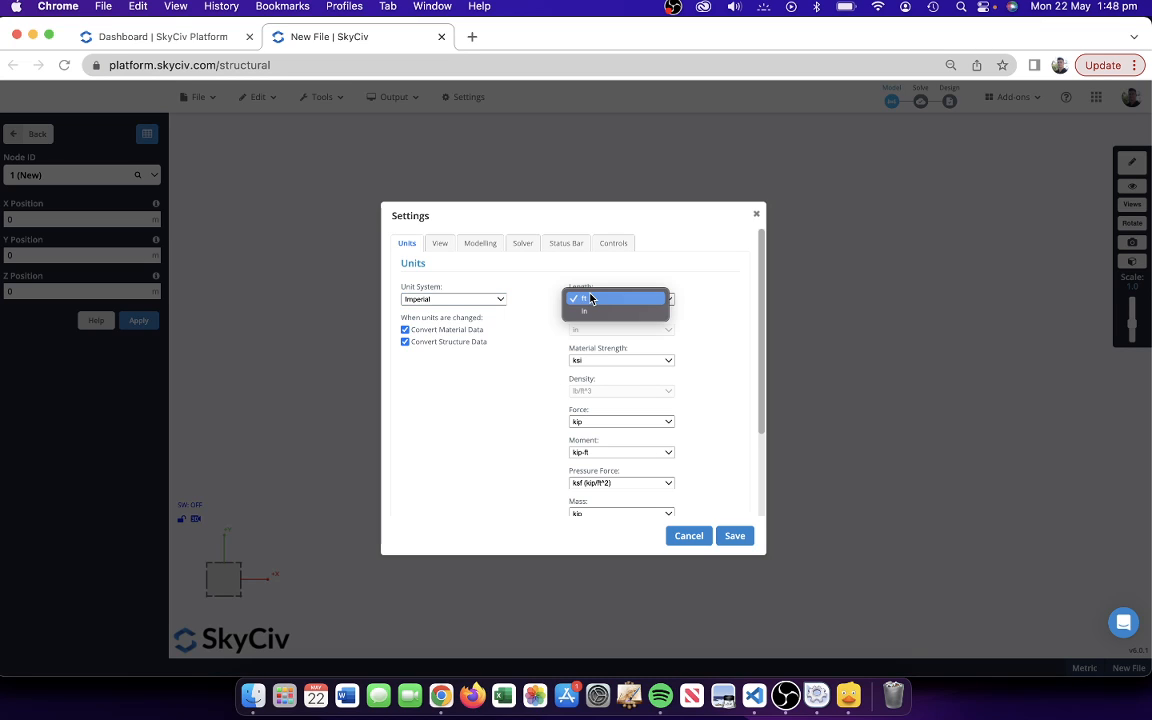
left_click(620, 299)
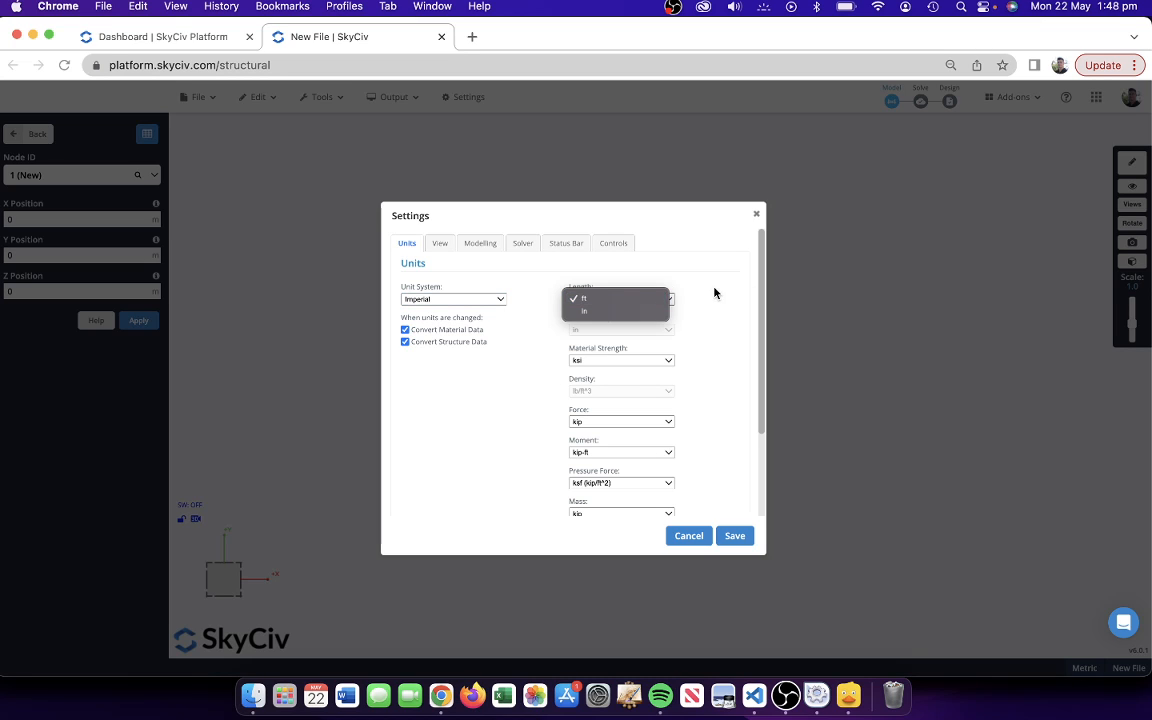
- Set the unit system to Metric and save the project settings
left_click(451, 300)
left_click(451, 286)
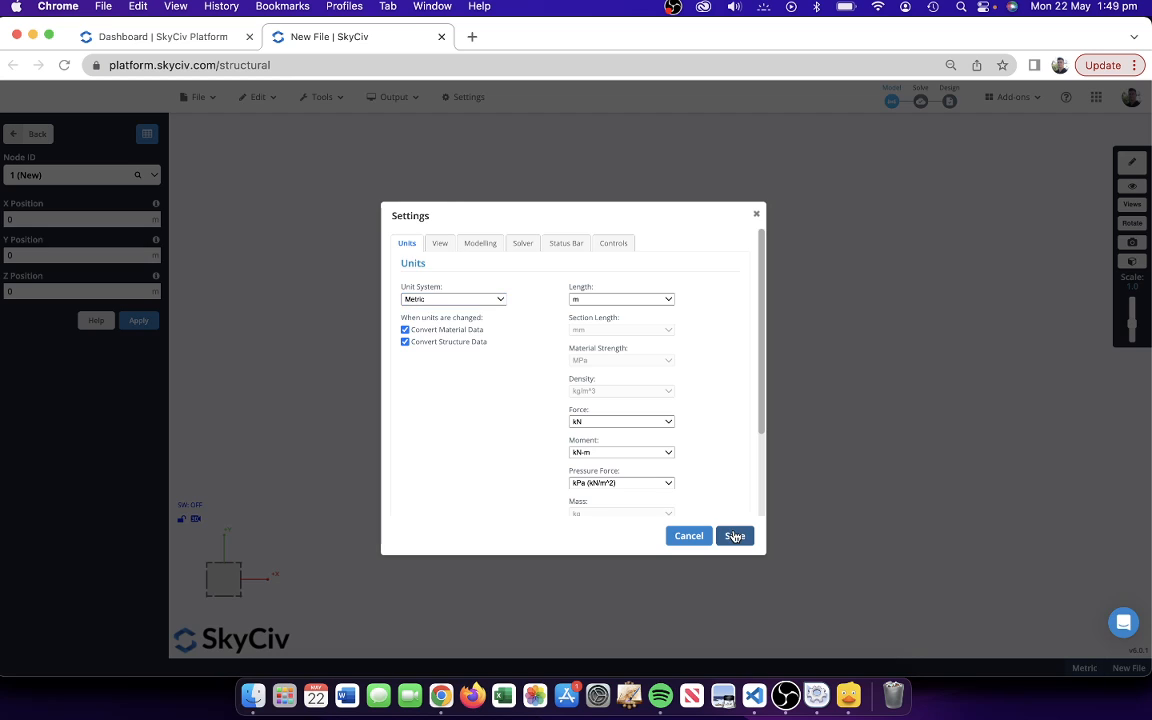
left_click(731, 537)
- Create the two base nodes, one at the origin and one at X 10 m, Y 0, Z 0
left_click(45, 163)
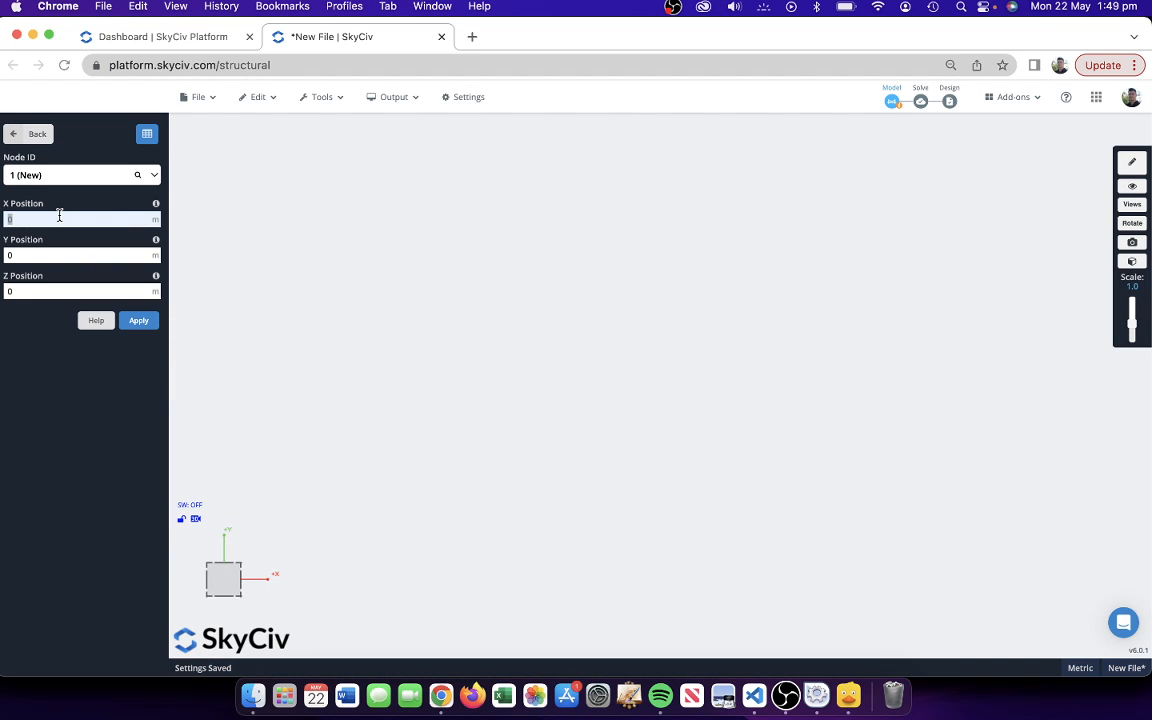
type("0")
key("Return")
type("10")
key("Return")
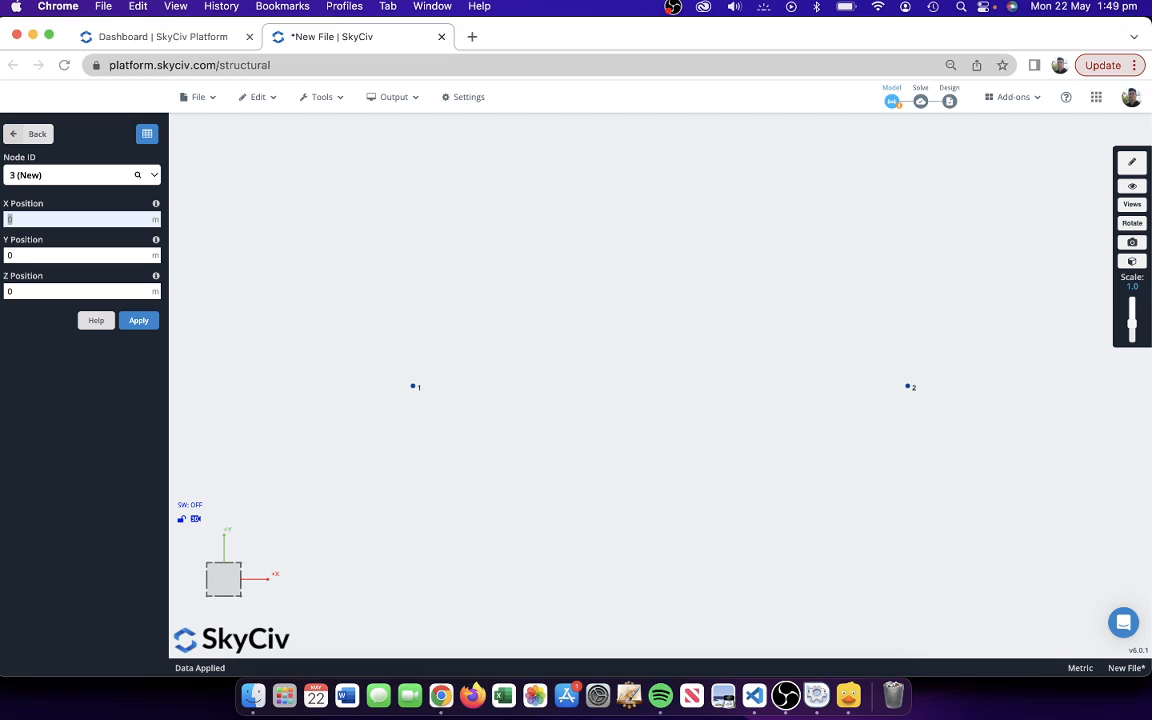
- Create the two upper nodes at X 10 m, Y 4 m and at X 0, Y 4 m, and leave node entry
type("10")
key("Tab")
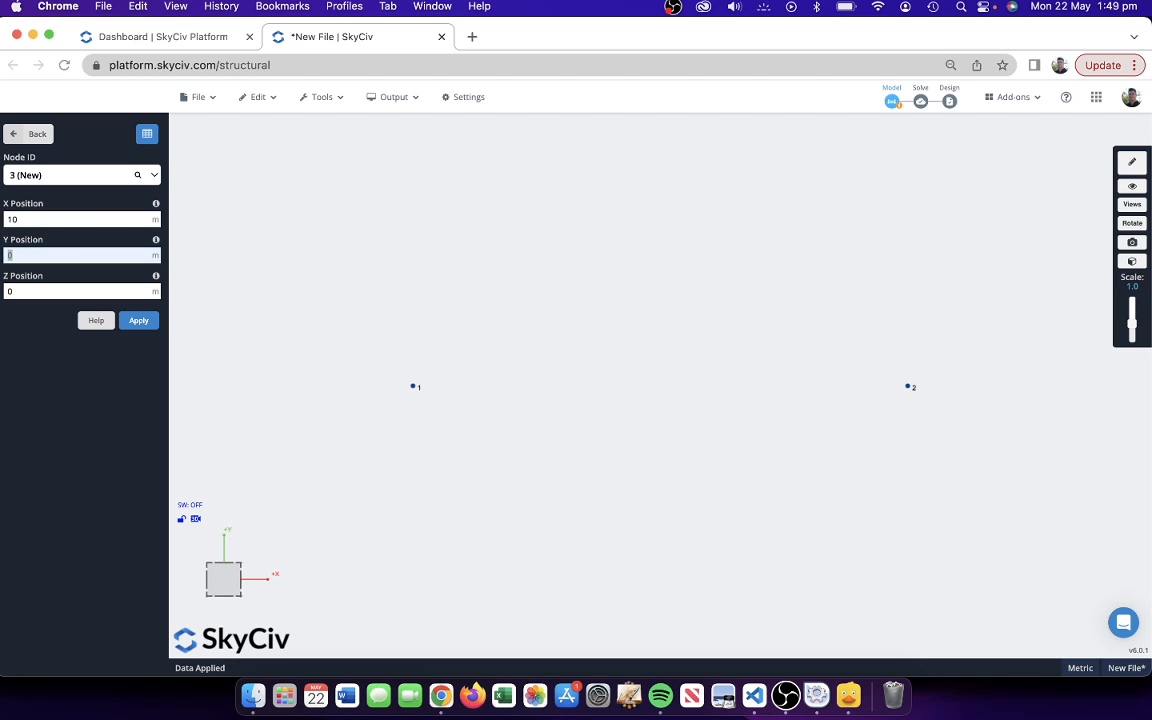
type("4")
key("Return")
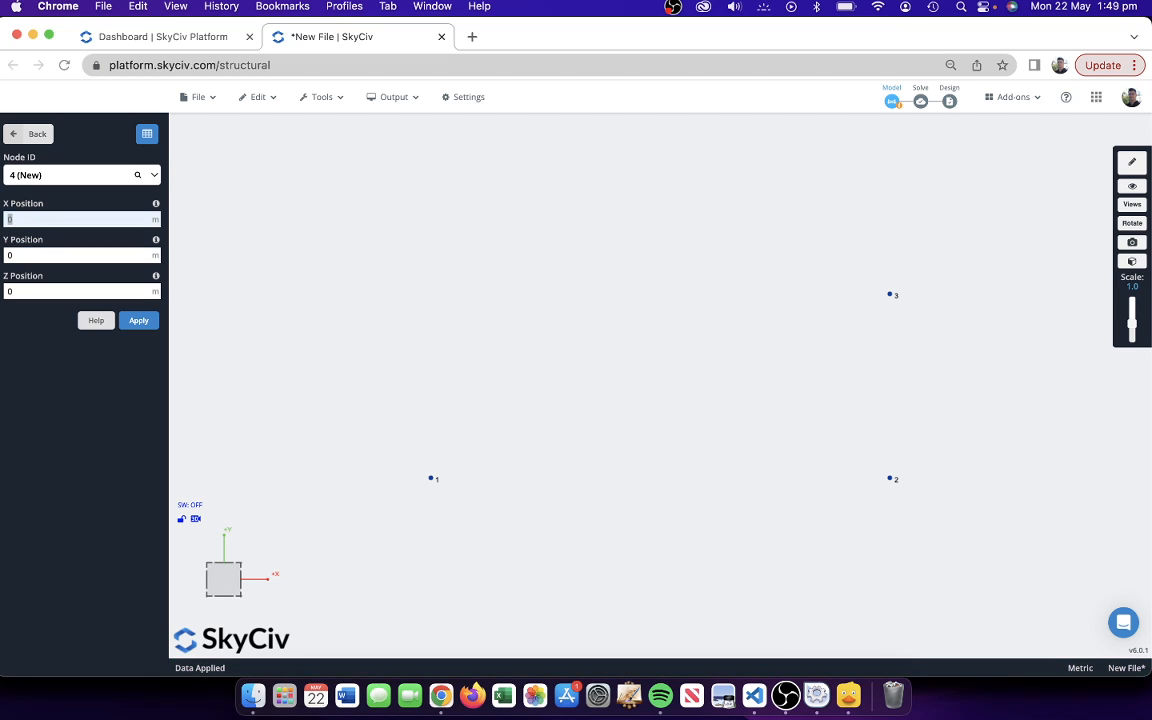
key("Tab")
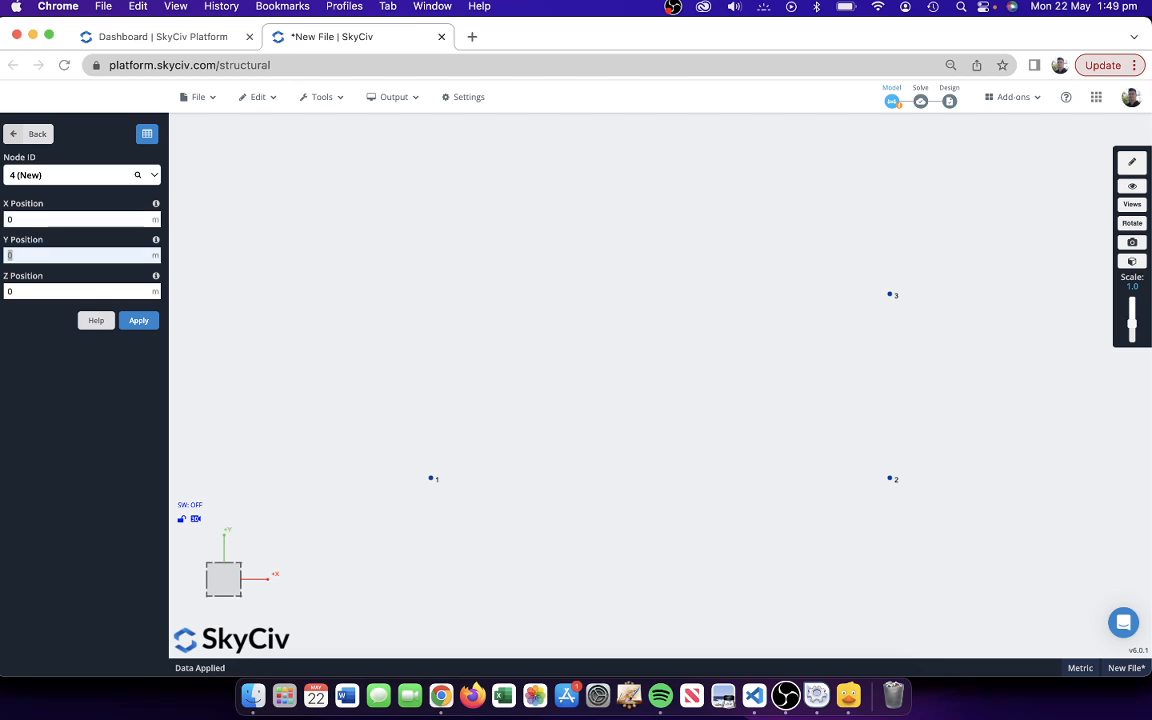
type("4")
key("Return")
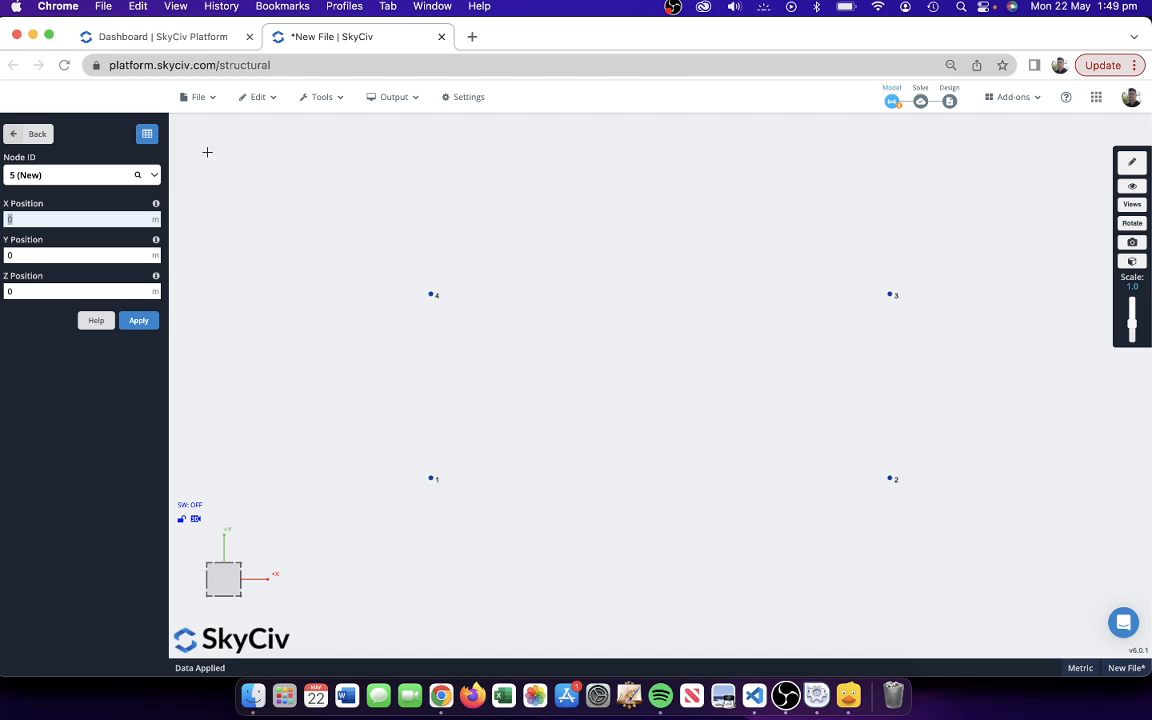
left_click(37, 136)
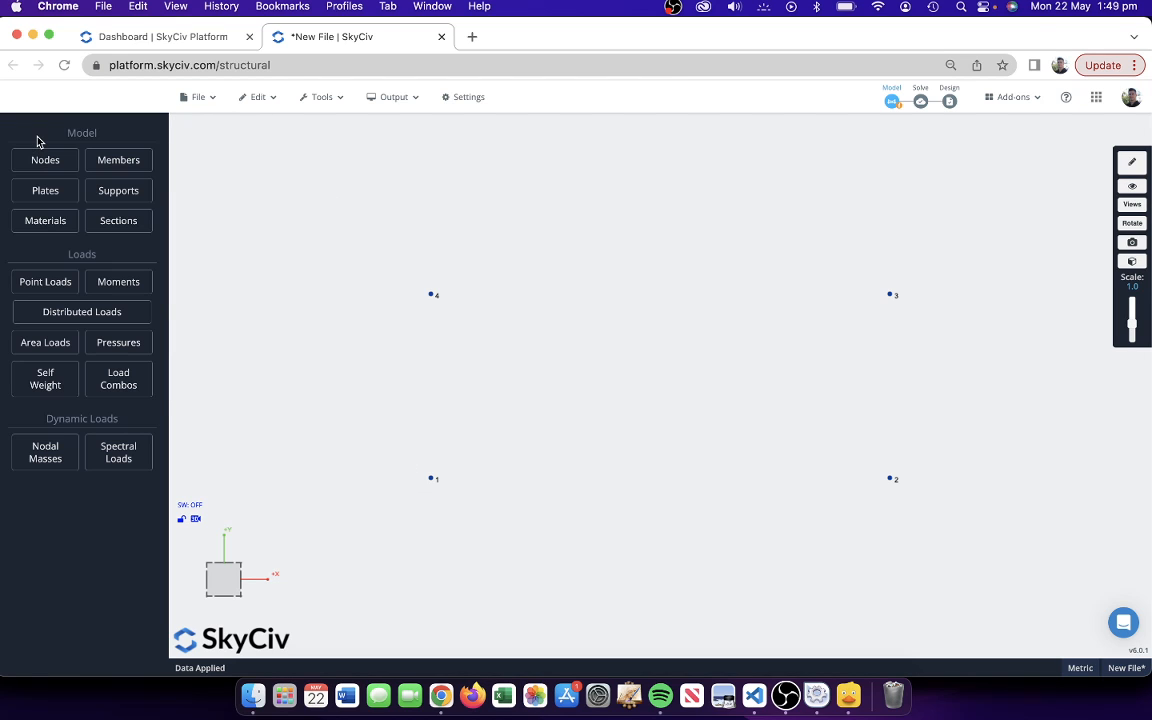
- Create a continuous frame member as a column from node 1 to node 4, with section ID 1
left_click(133, 160)
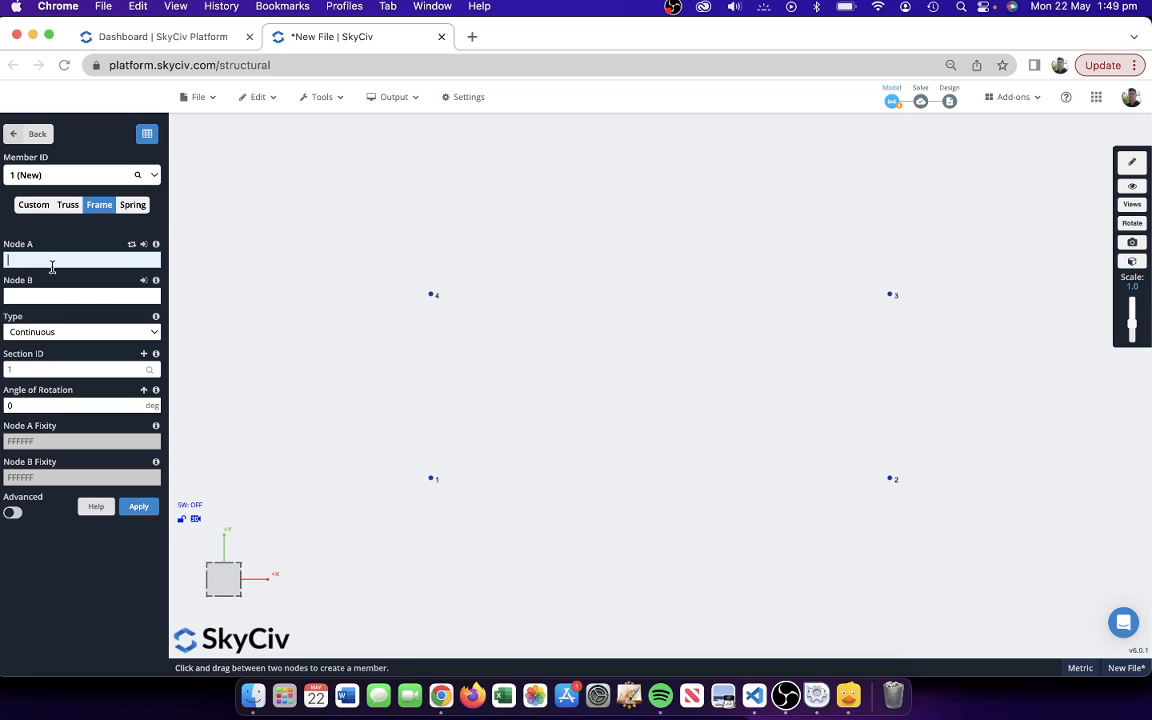
left_click(431, 478)
left_click(431, 294)
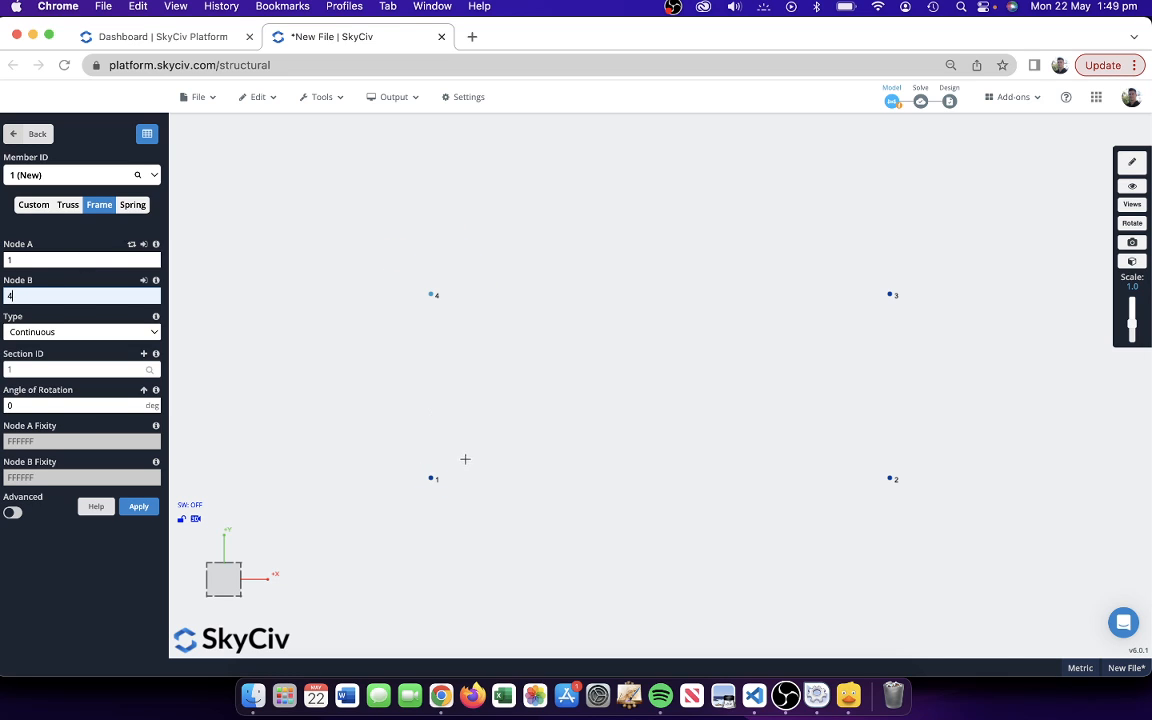
left_click(78, 332)
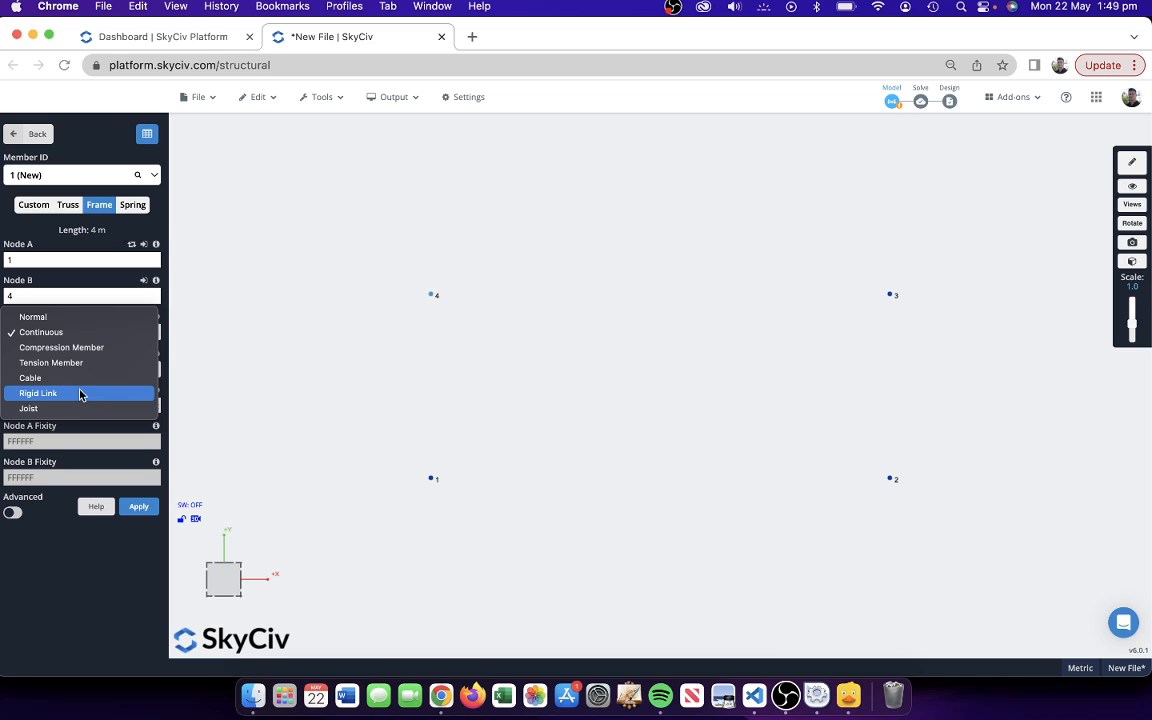
left_click(71, 337)
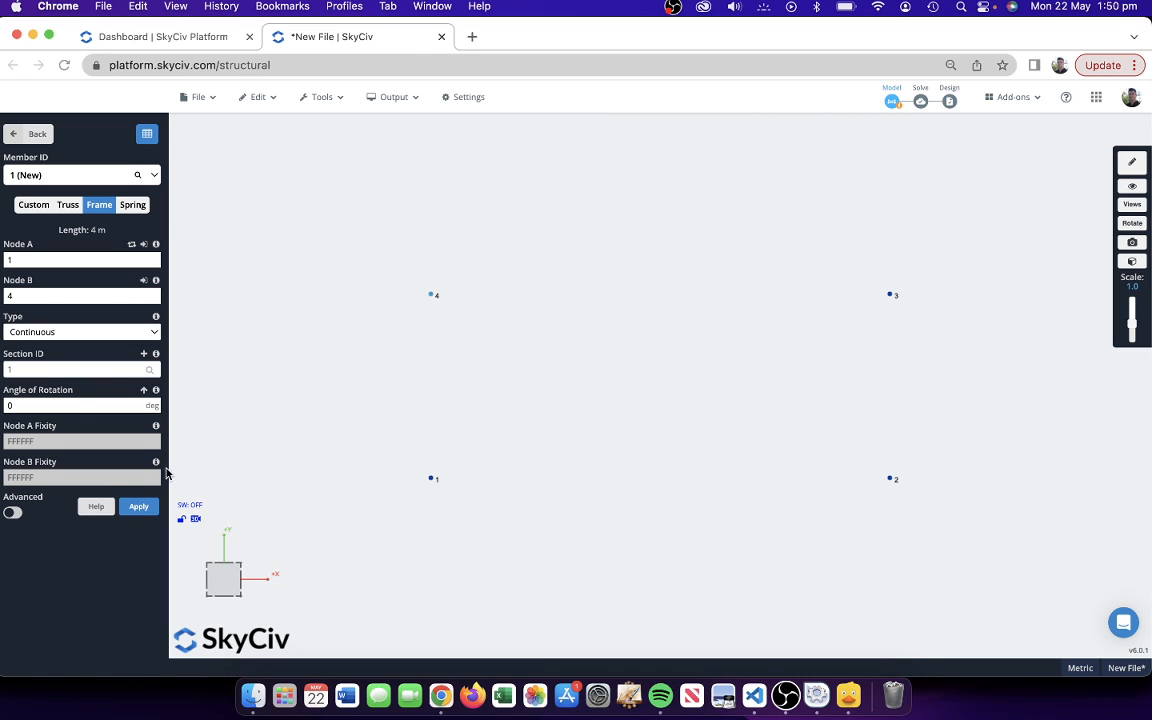
left_click(139, 508)
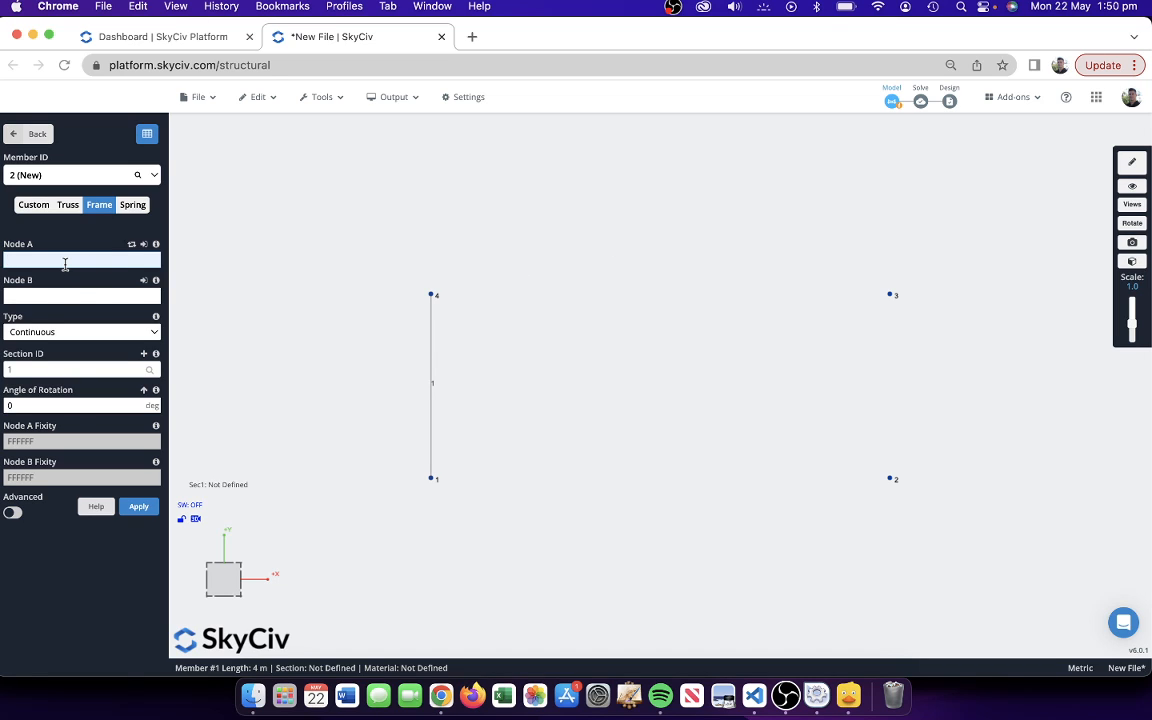
- Define the second frame member as a beam from node 4 to node 3, with section ID 2
type("4")
key("Tab")
type("3")
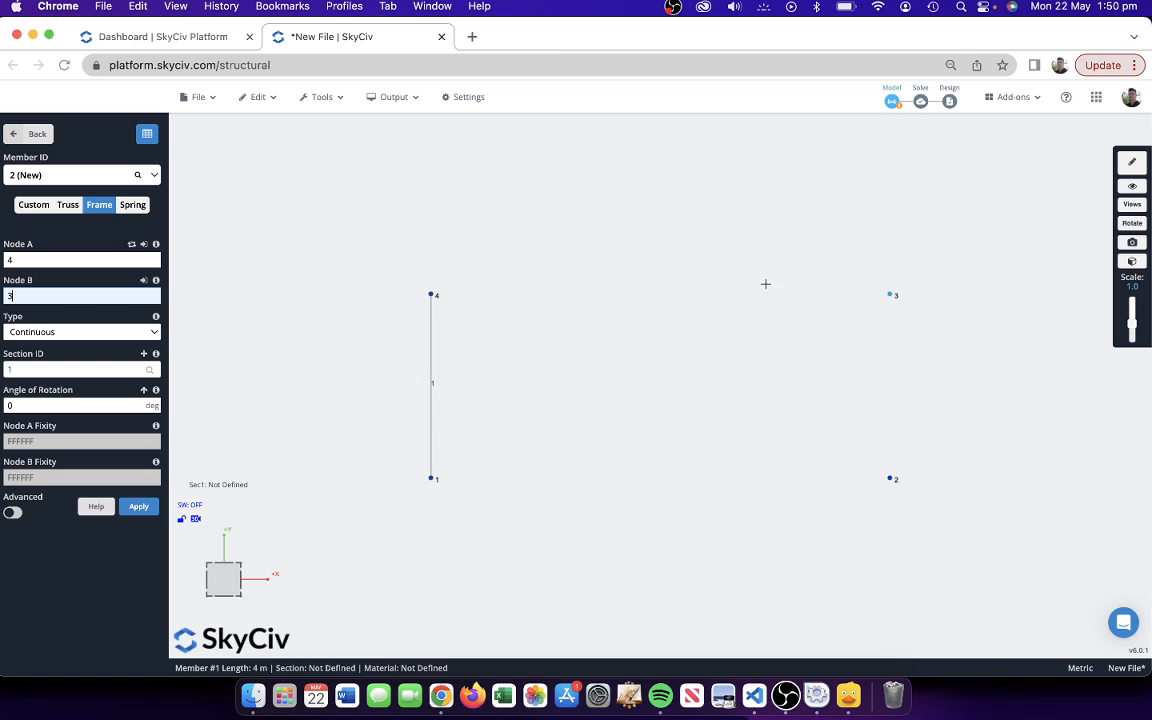
left_click(26, 369)
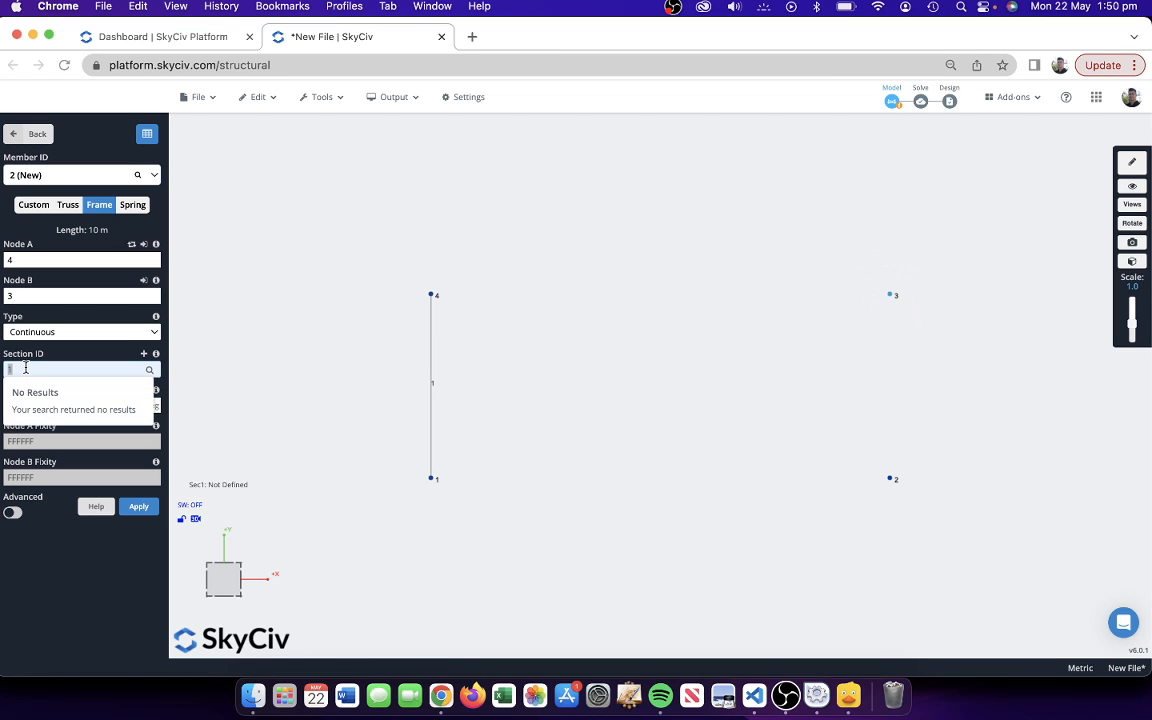
type("2")
left_click(86, 353)
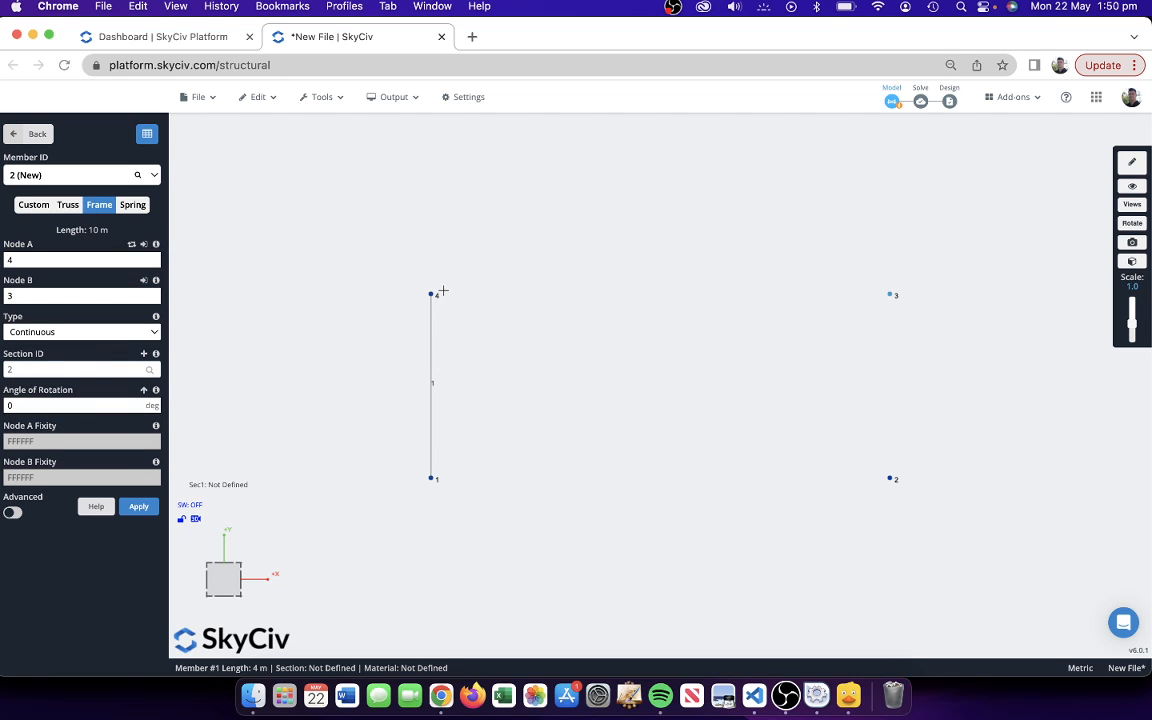
- Open the help article on the member's angle of rotation, examine the member field descriptions, and close the article
left_click(30, 405)
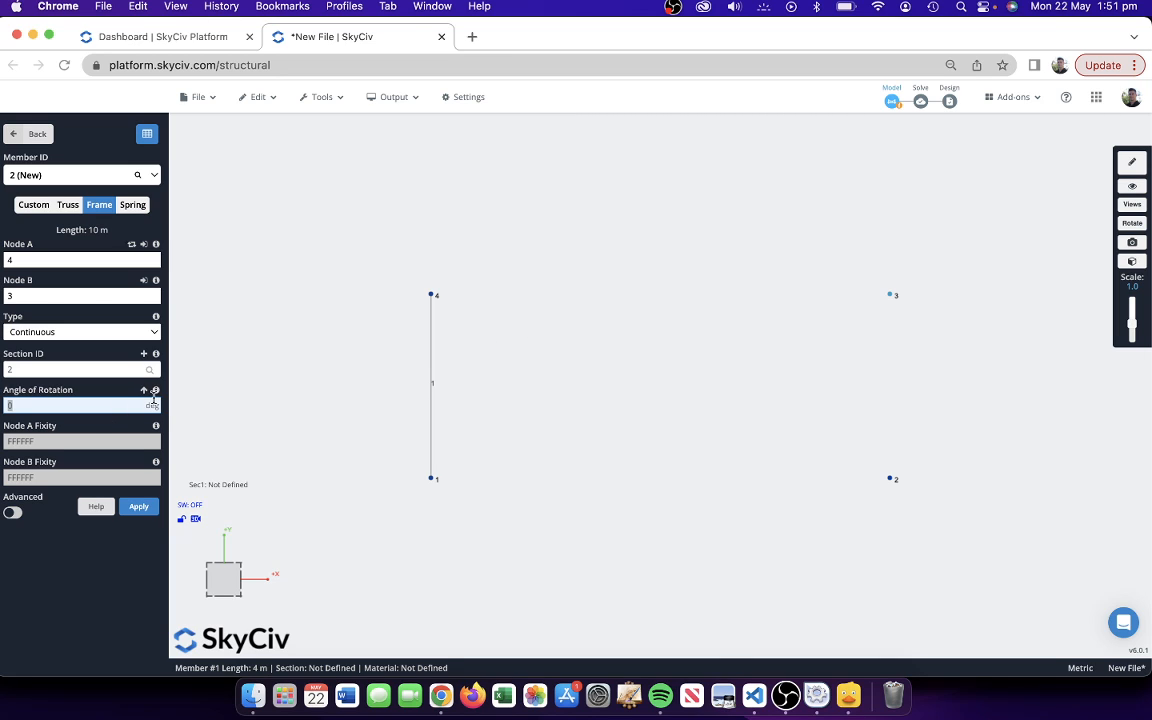
mouse_move(156, 390)
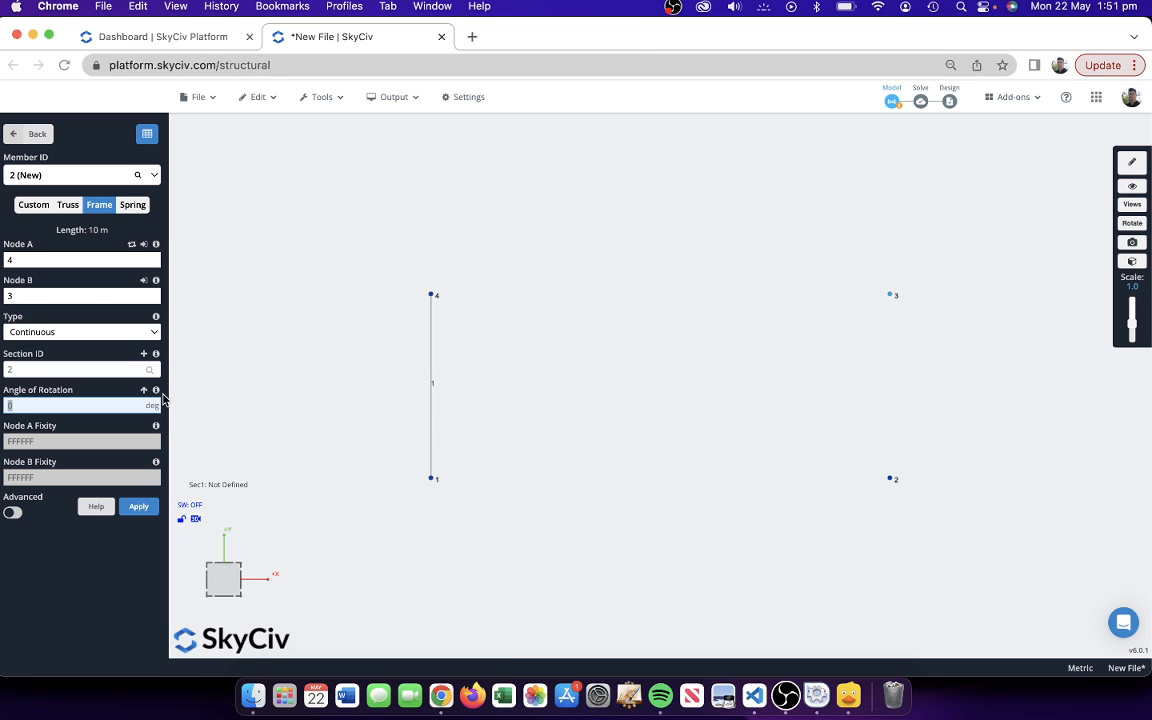
left_click(157, 392)
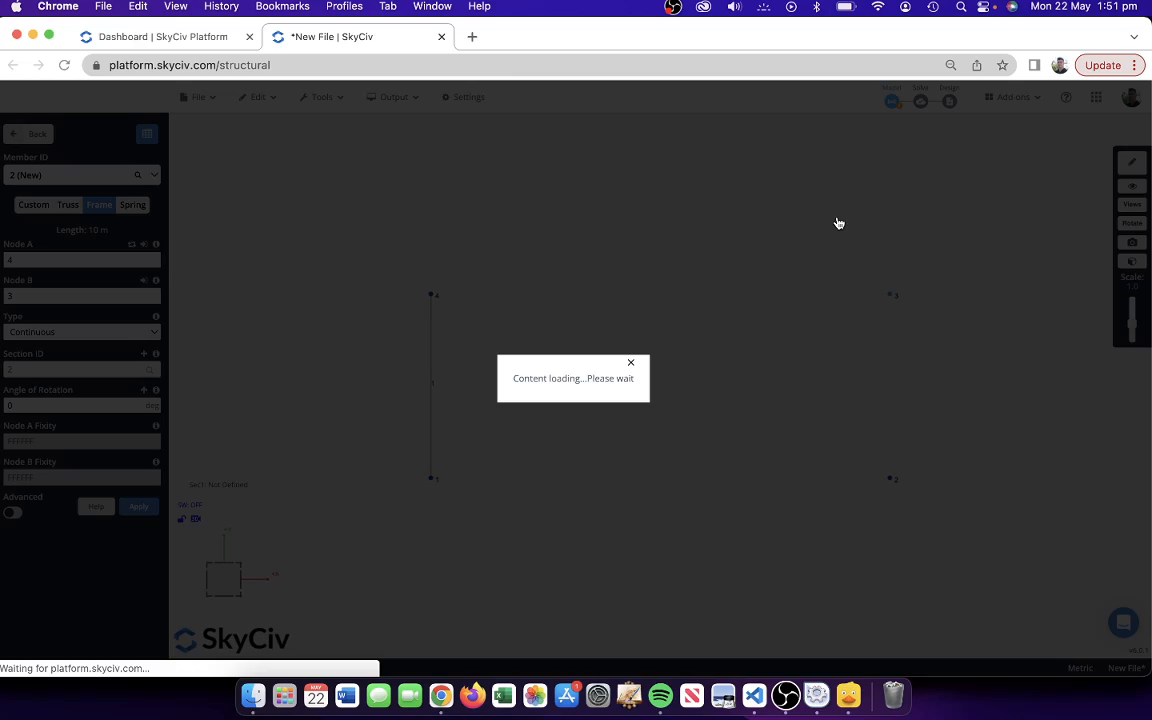
scroll(723, 433, "down", 3)
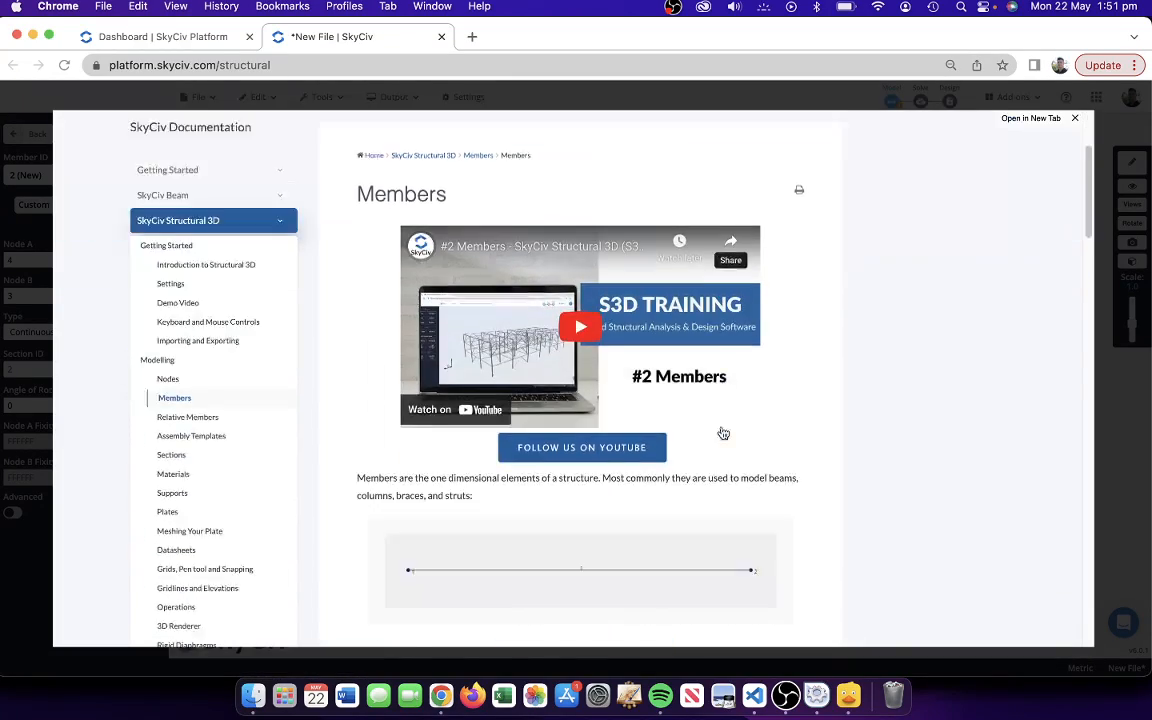
scroll(728, 428, "down", 20)
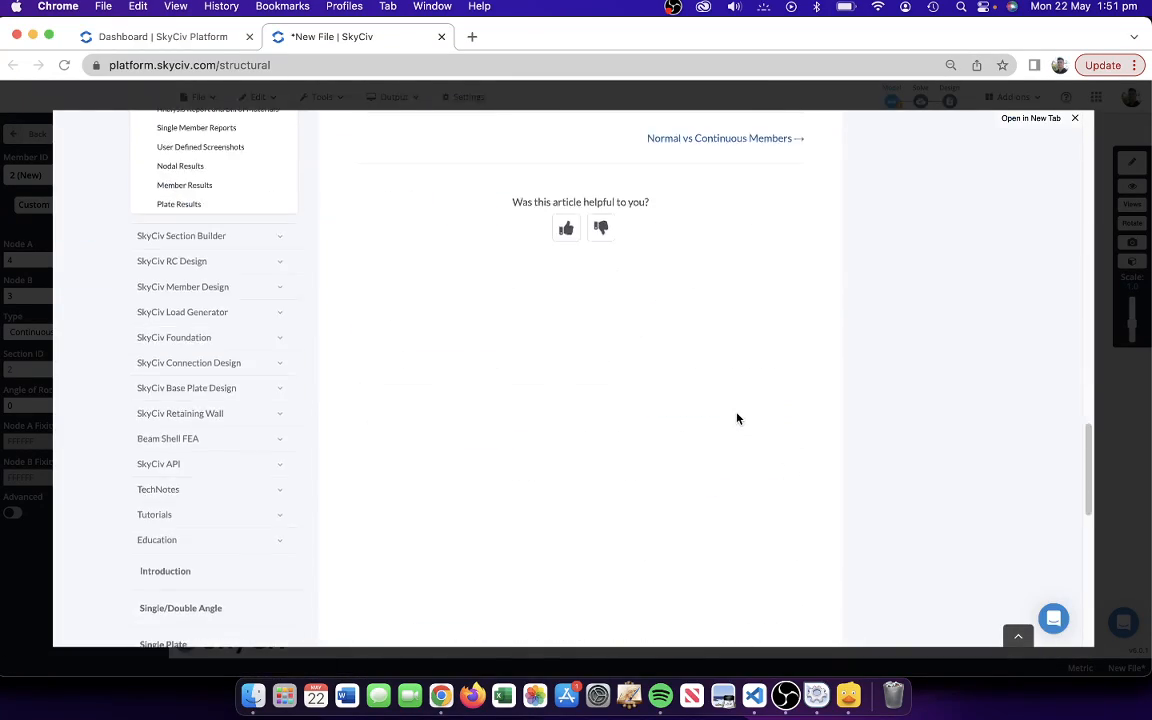
scroll(740, 415, "up", 20)
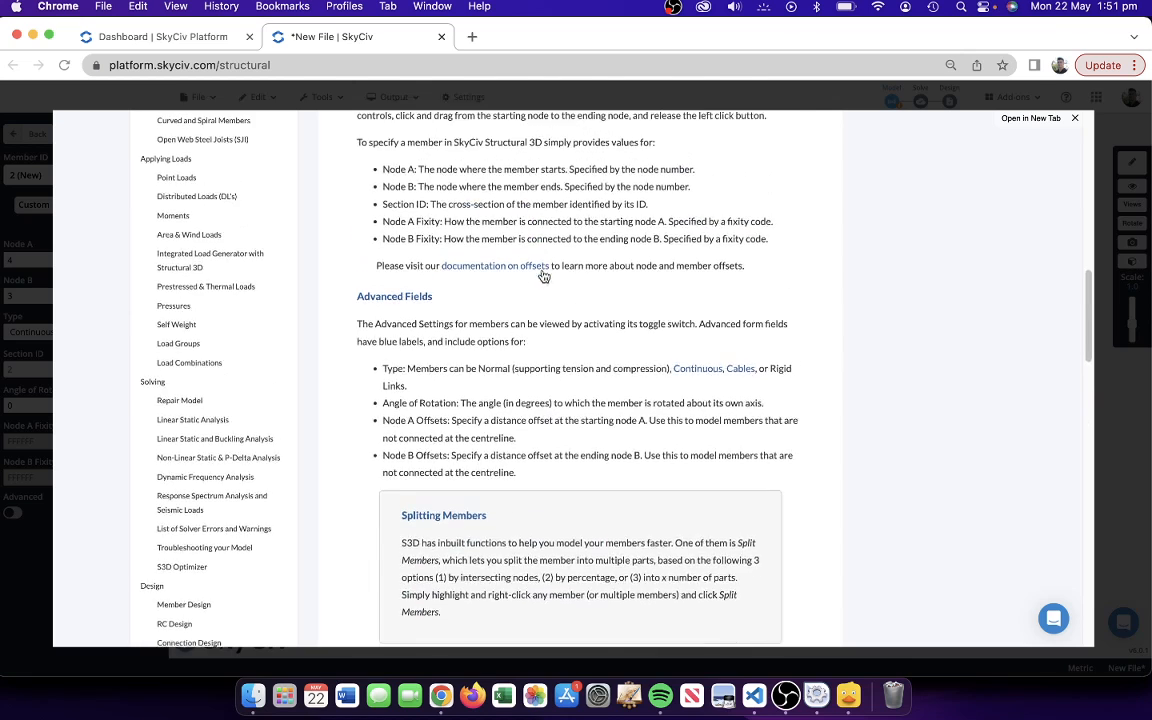
scroll(543, 276, "up", 5)
left_click(17, 178)
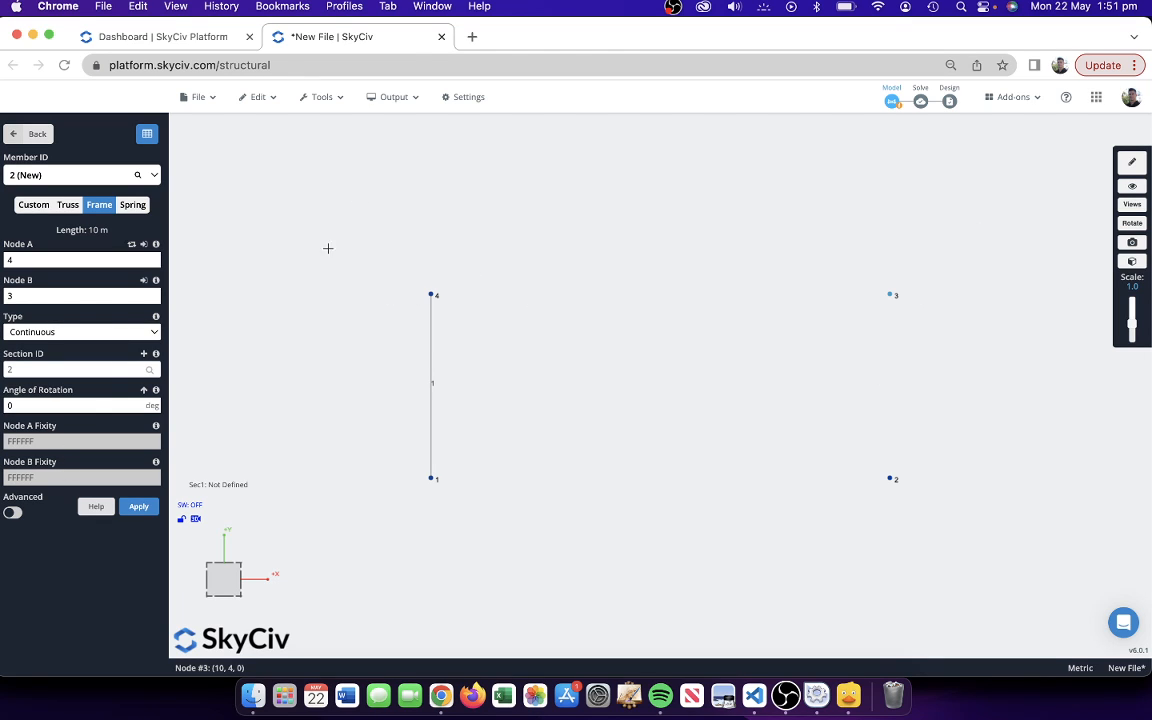
- Change the new beam from node 4 to node 3 to a Truss member, show its advanced offset settings, and apply it
left_click(68, 205)
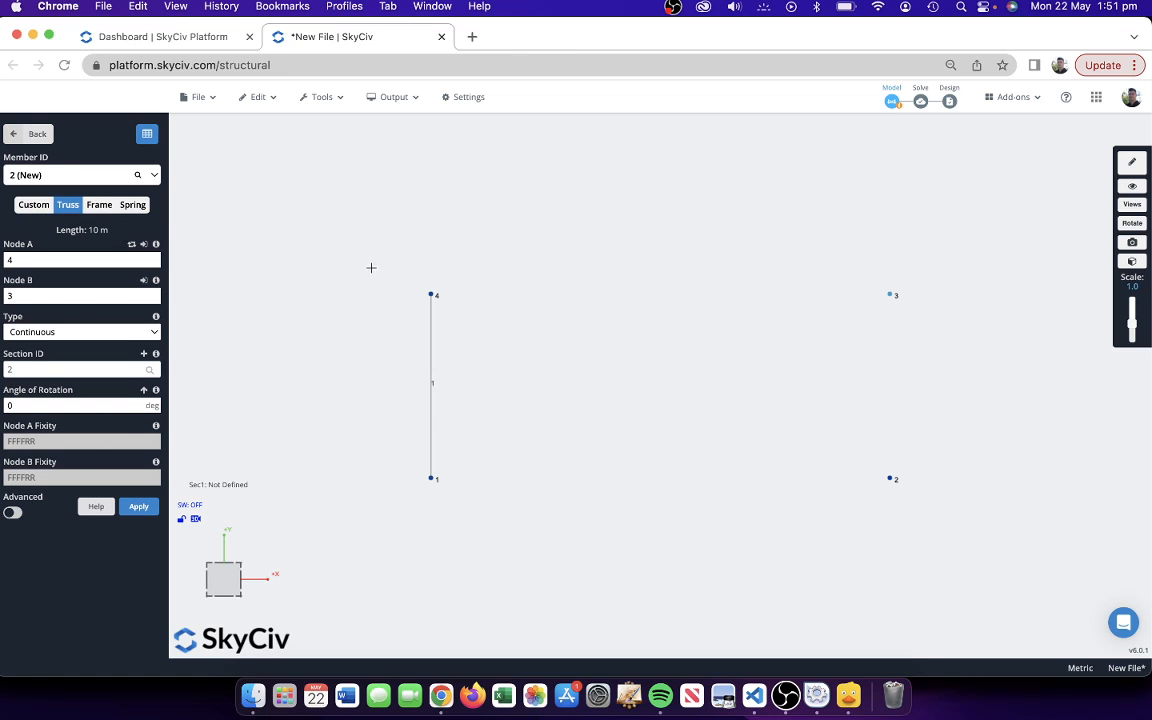
left_click(33, 204)
left_click(110, 442)
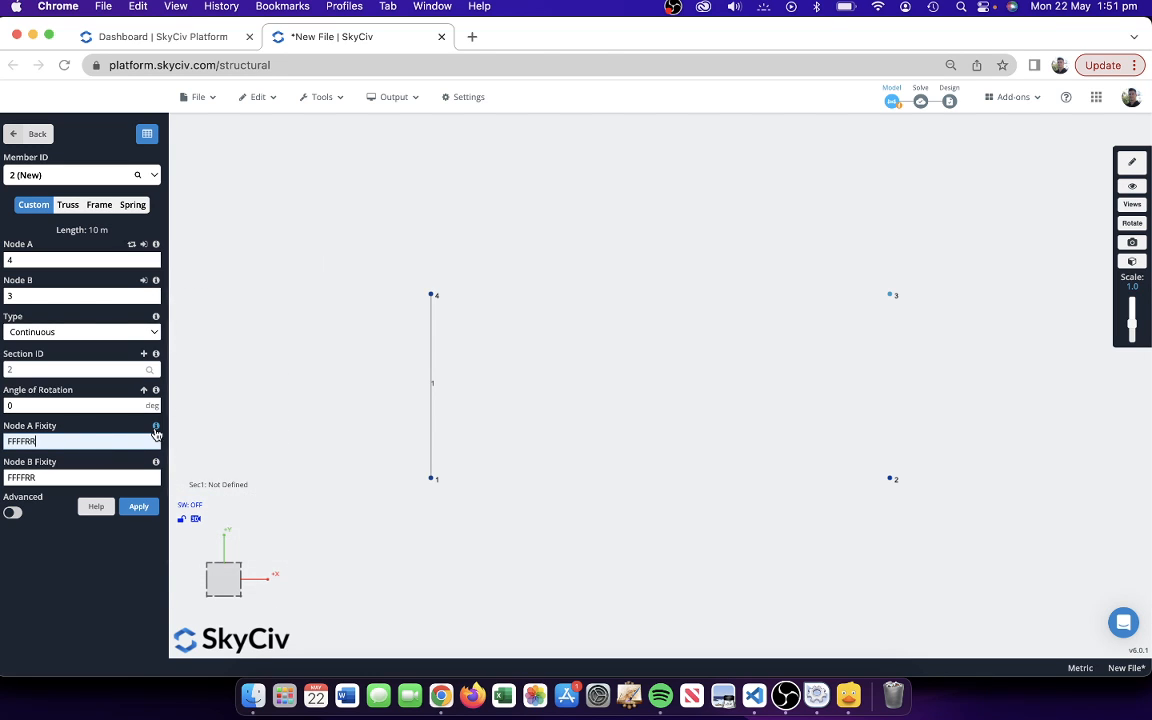
mouse_move(156, 432)
left_click(57, 445)
left_click(12, 516)
left_click(12, 518)
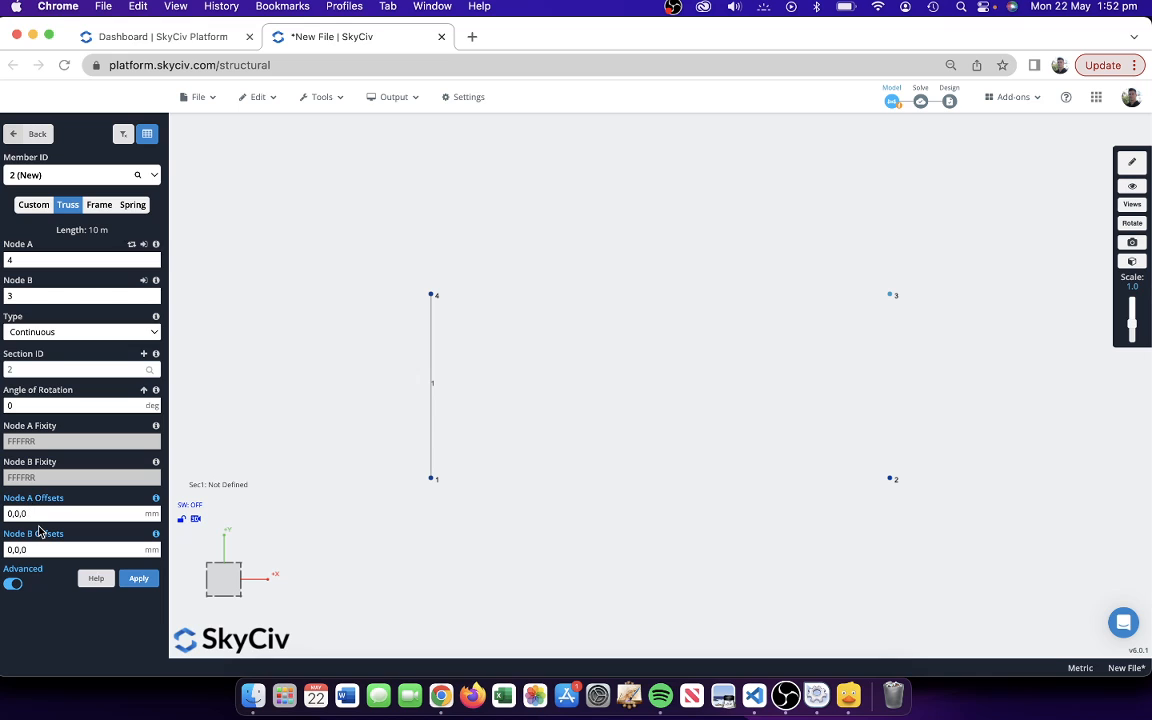
left_click(140, 580)
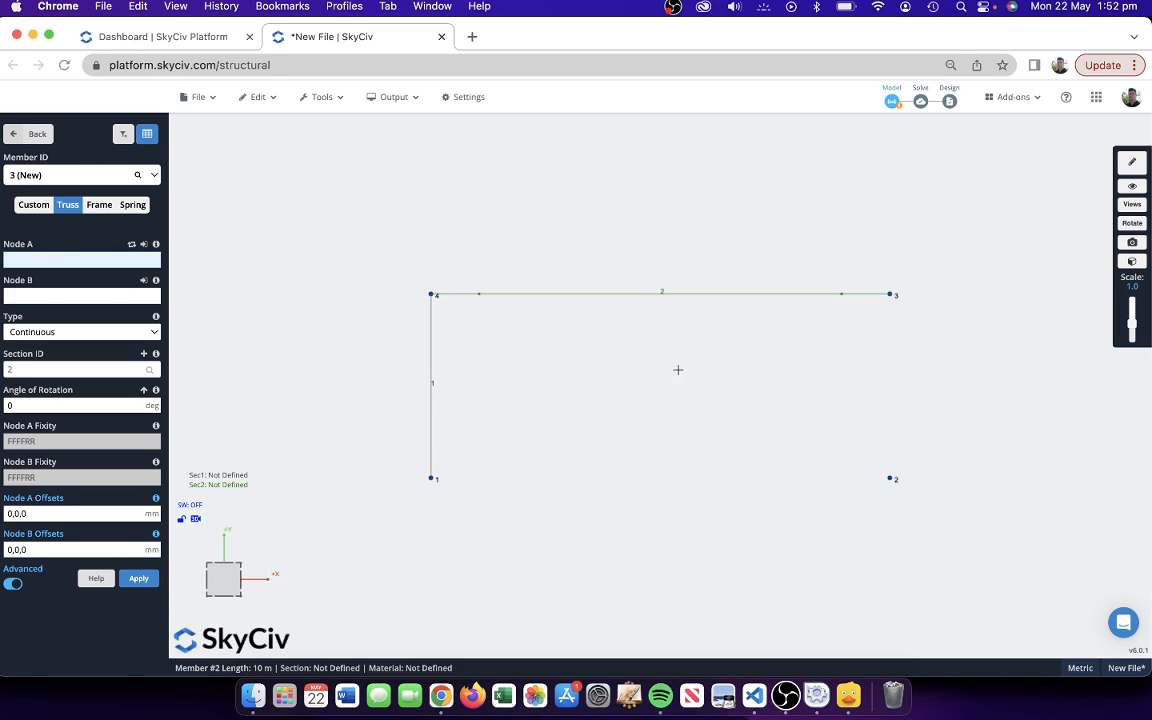
- Leave member entry and draw the second column in the model directly from node 2 to node 3
left_click(14, 134)
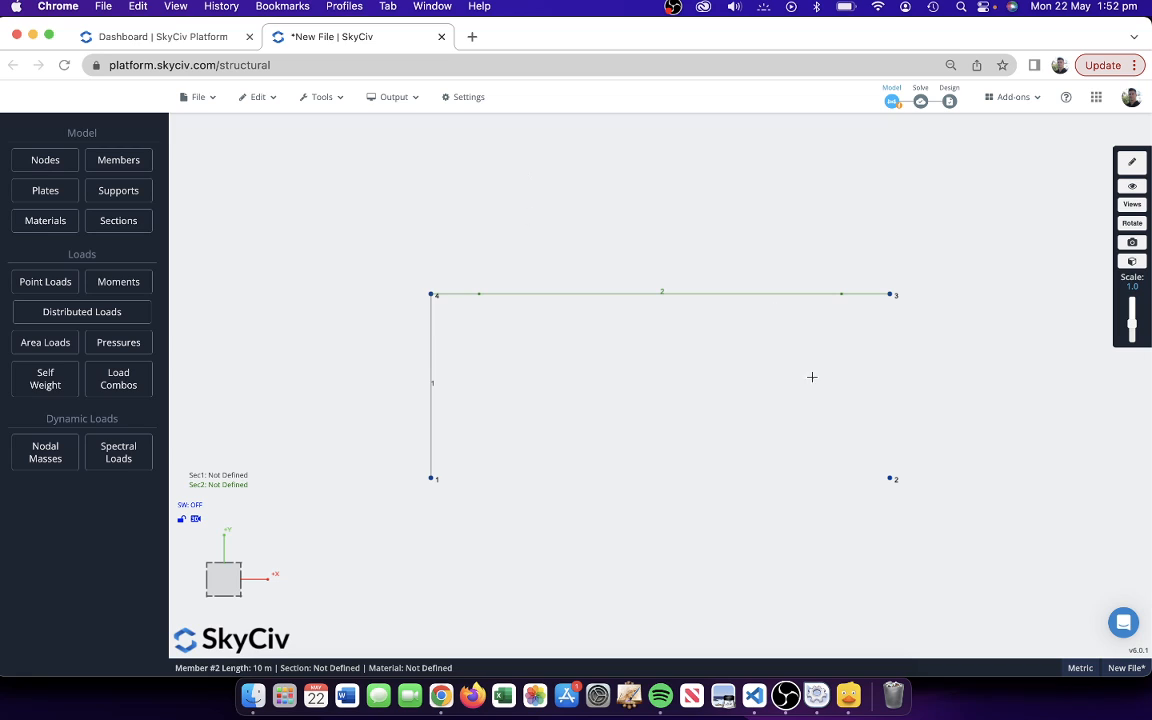
left_click(889, 479)
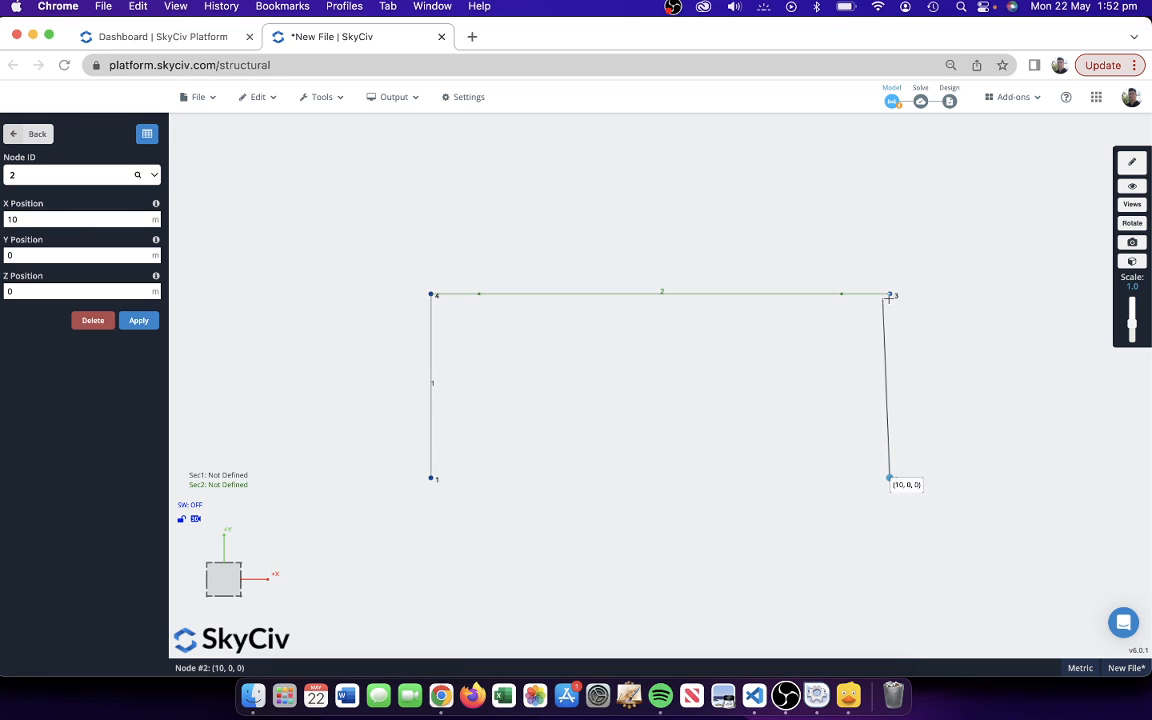
left_click(890, 295)
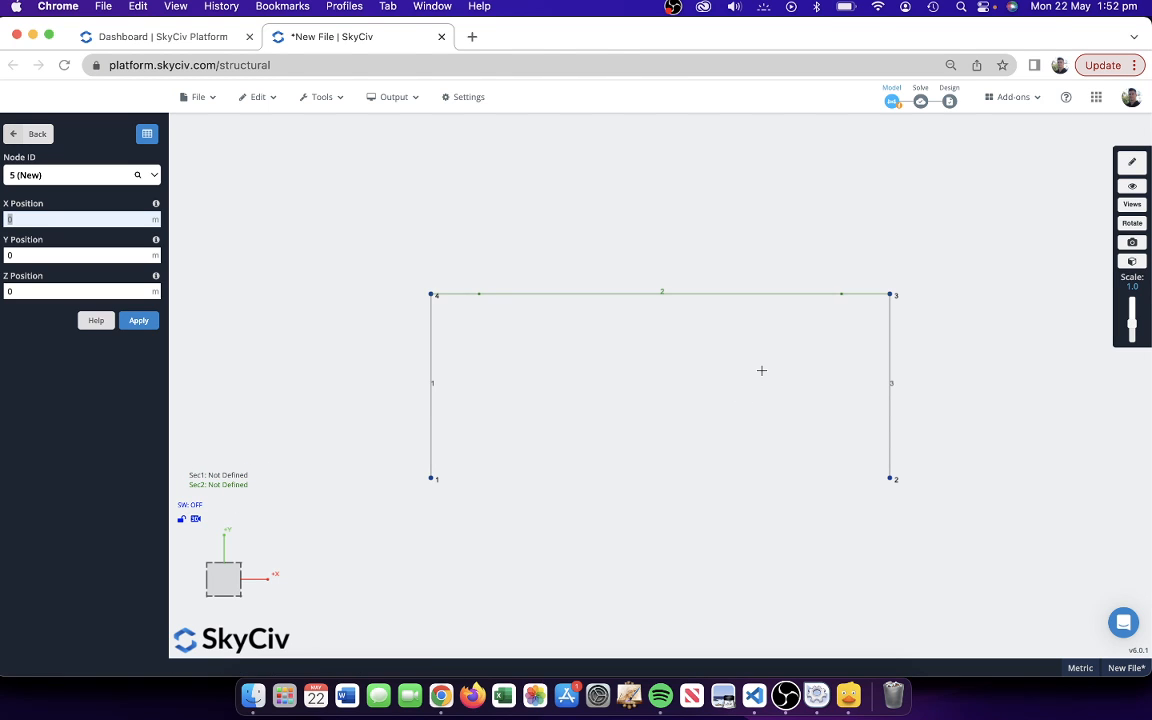
- With the pen tool, draw an 8 m beam from node 4 in the negative Z direction and a 4 m column down from its end
left_click_drag(784, 366, 689, 380)
left_click_drag(833, 274, 722, 279)
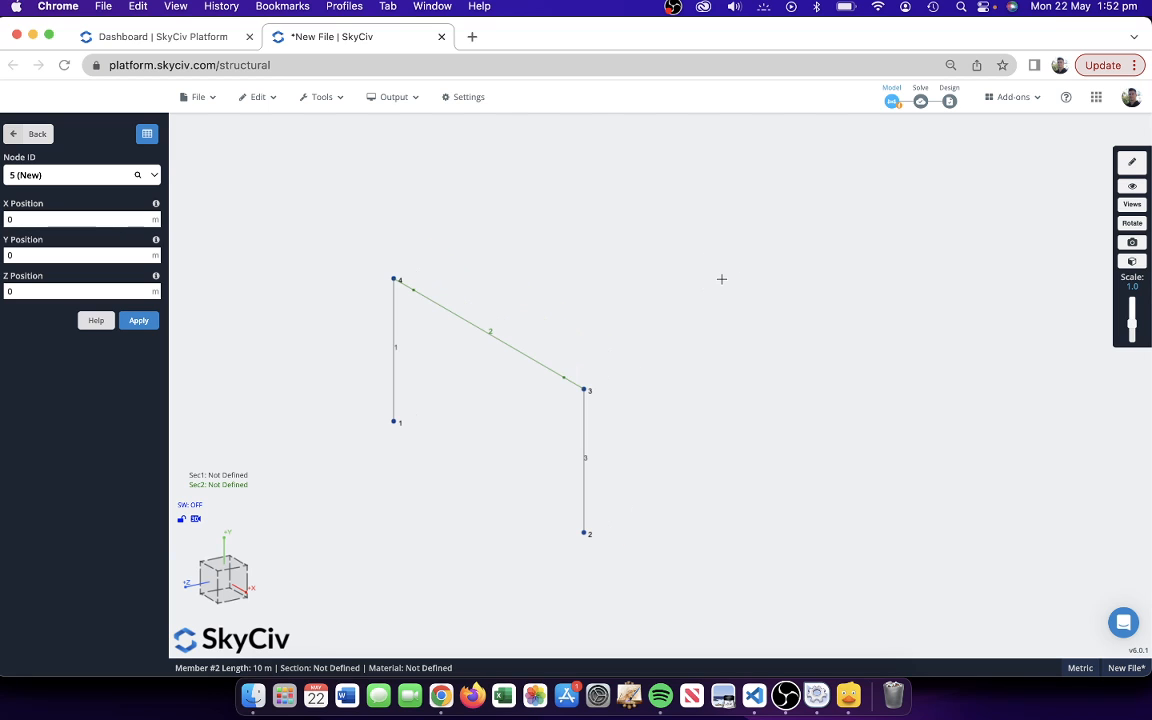
mouse_move(1136, 160)
left_click(1133, 161)
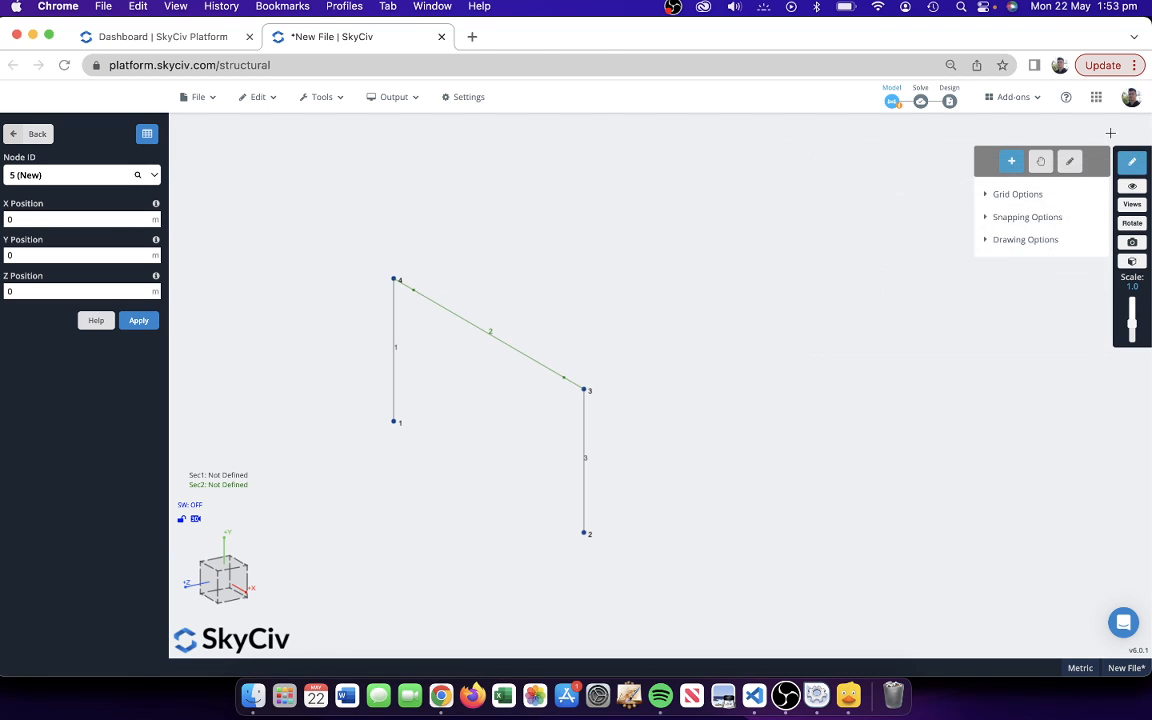
left_click(1069, 161)
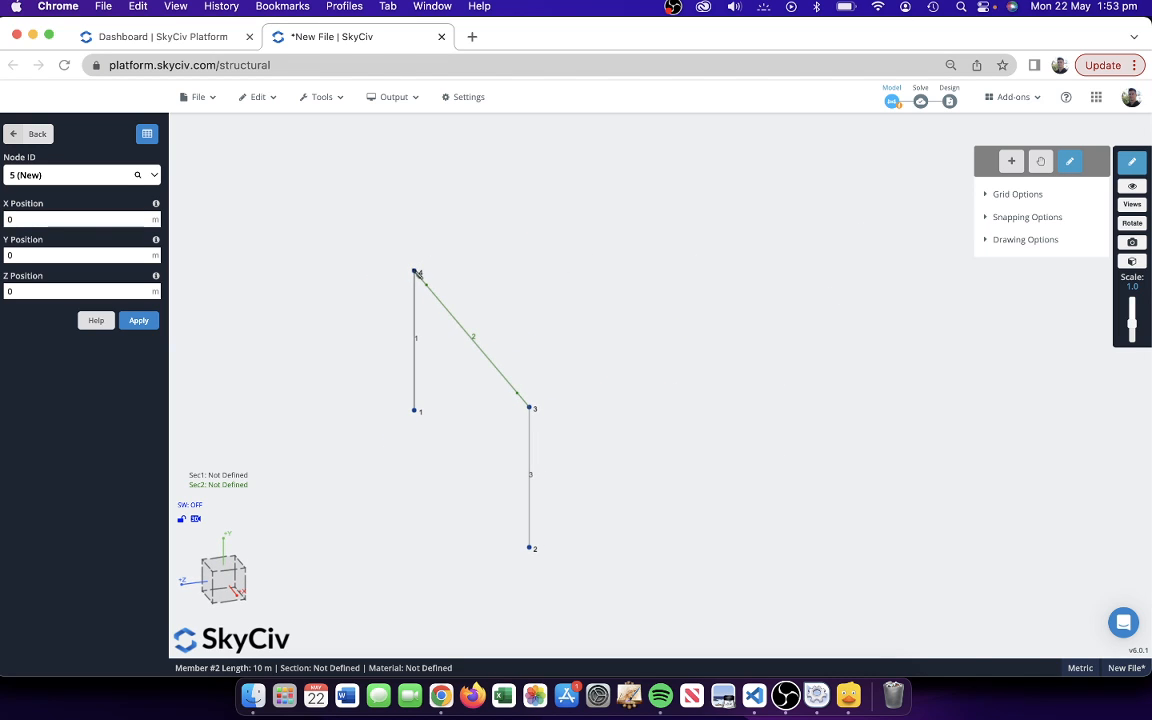
left_click(415, 270)
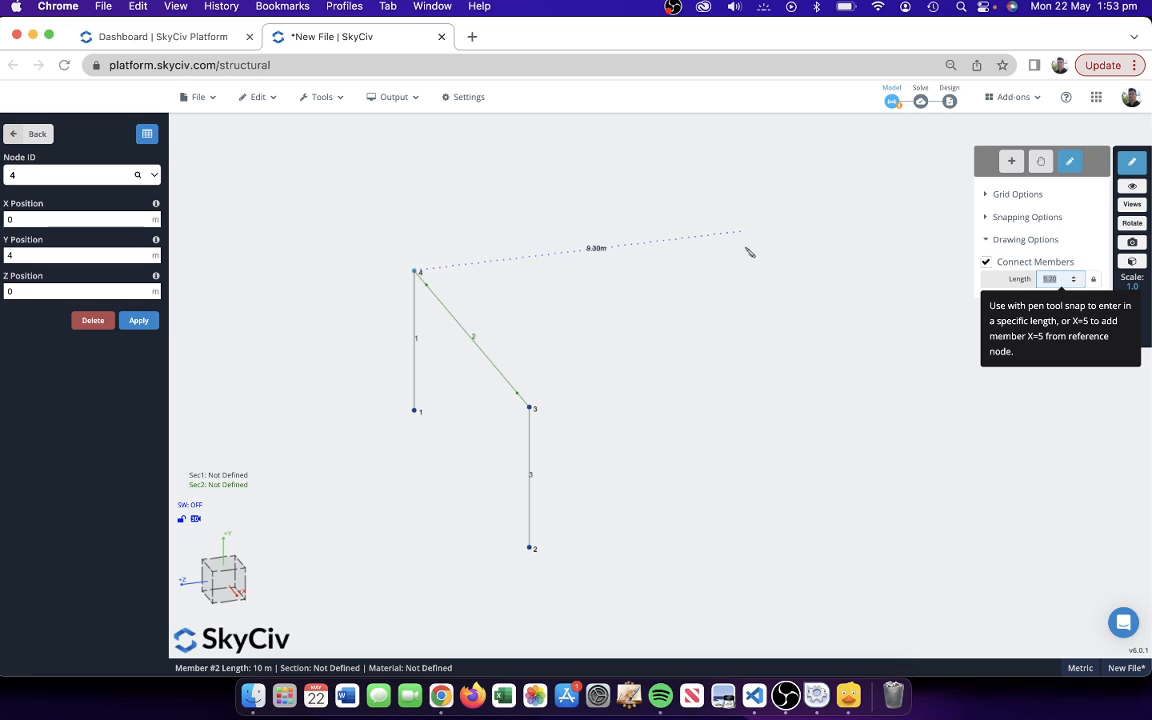
left_click(704, 248)
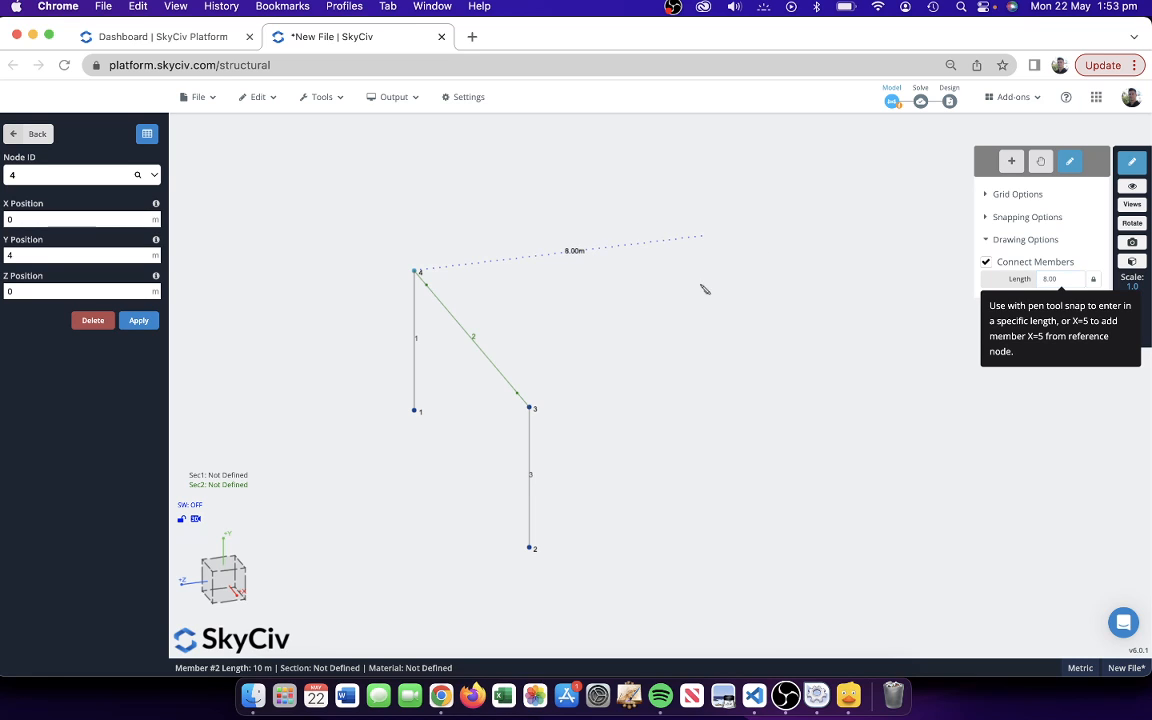
left_click(760, 369)
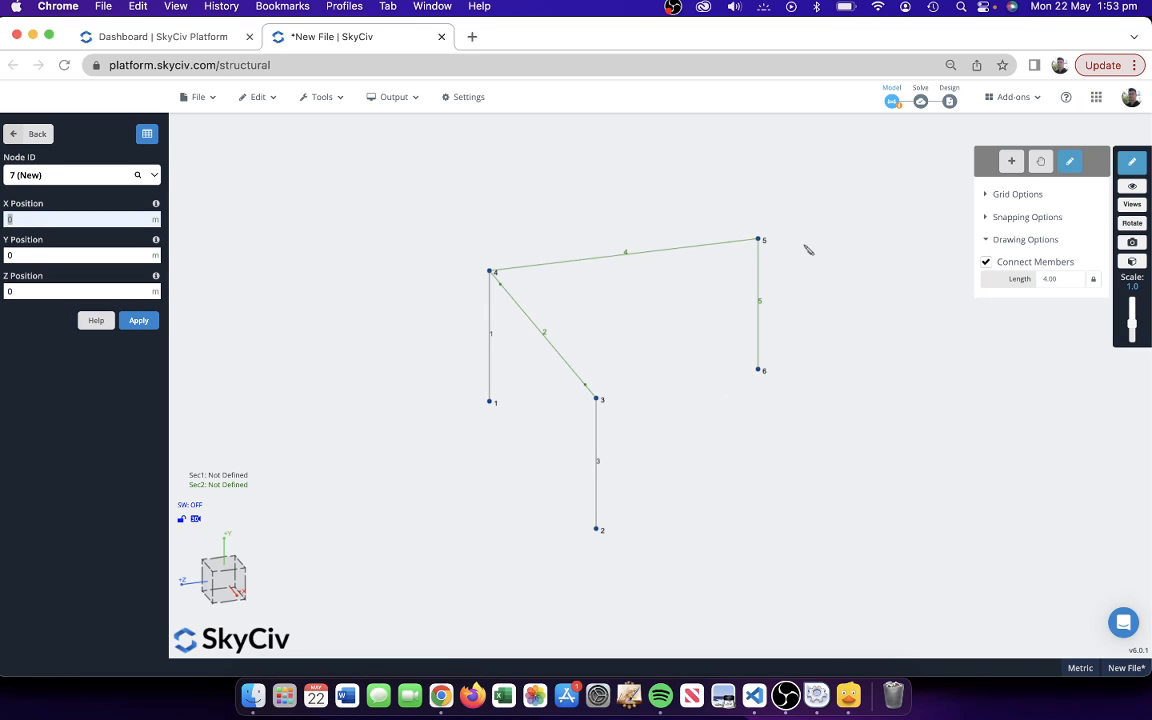
- Draw a 10 m beam from node 5 parallel to member 2 and a 4 m column down from its end
left_click(760, 241)
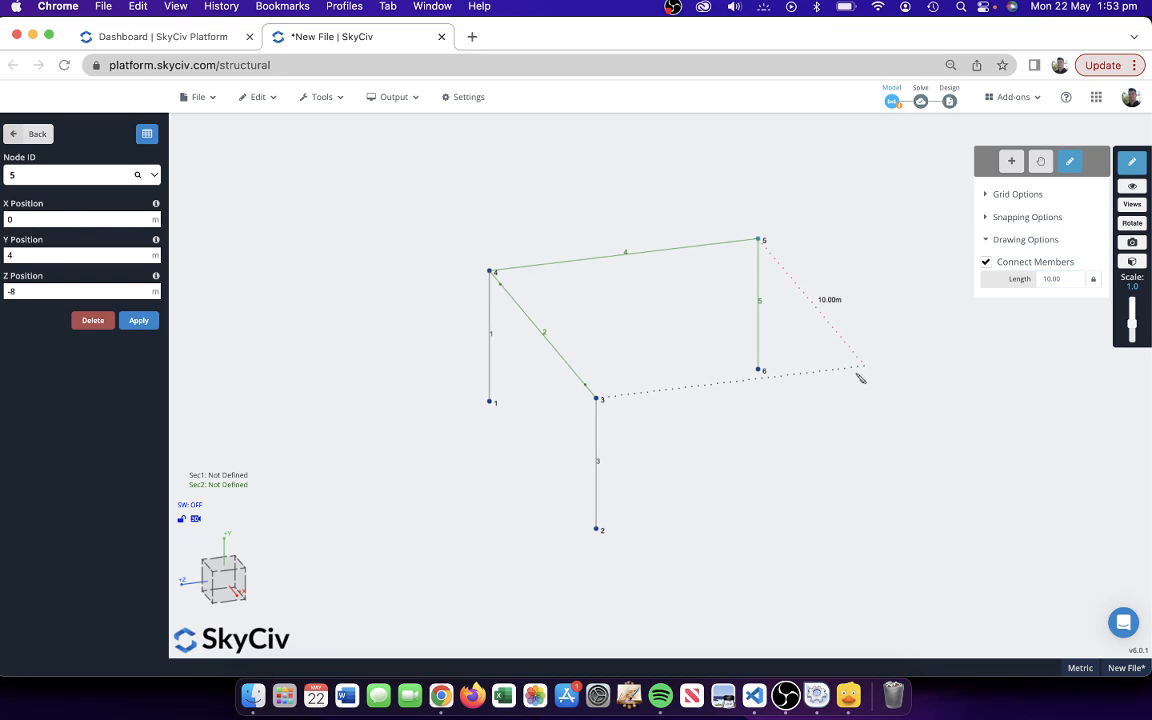
left_click(865, 368)
left_click(867, 500)
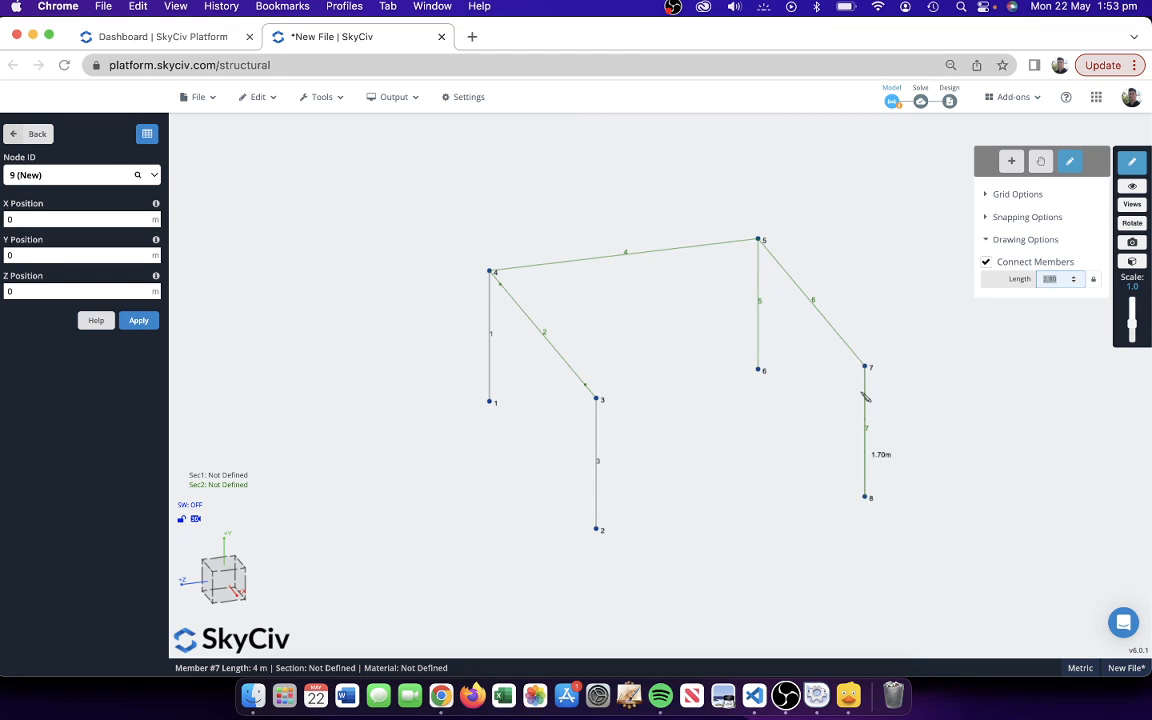
- Connect node 7 to node 3 with a beam to close the roof rectangle, and leave the pen tool
left_click(867, 368)
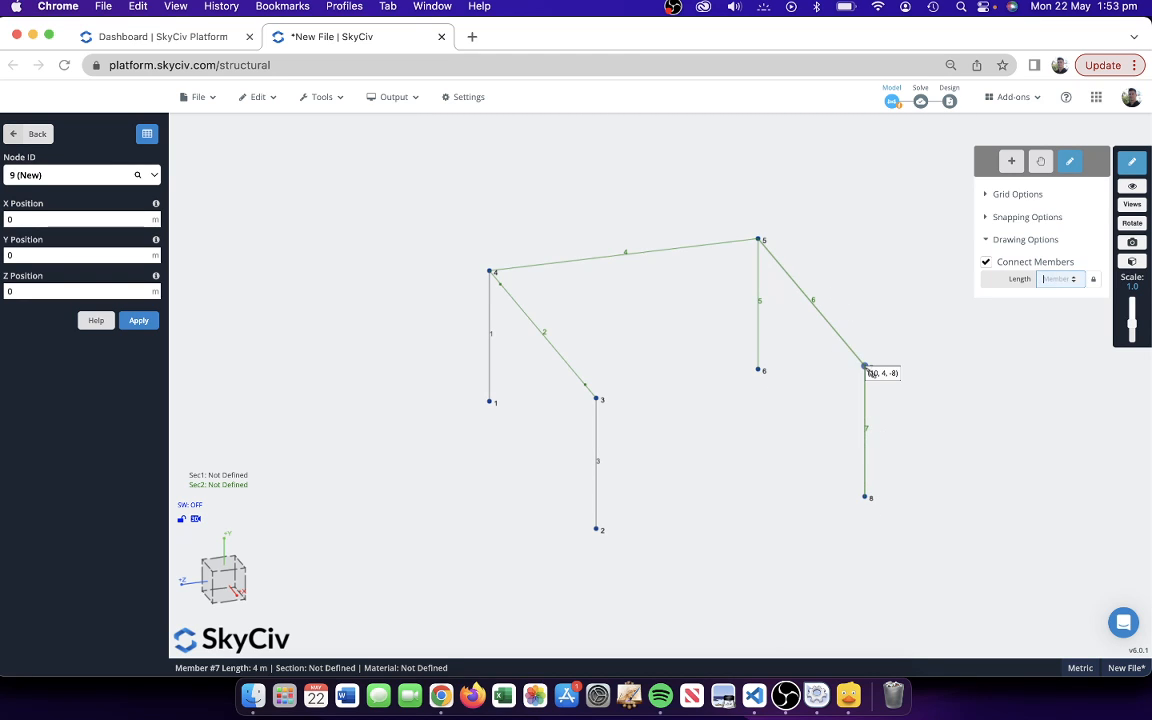
left_click(598, 399)
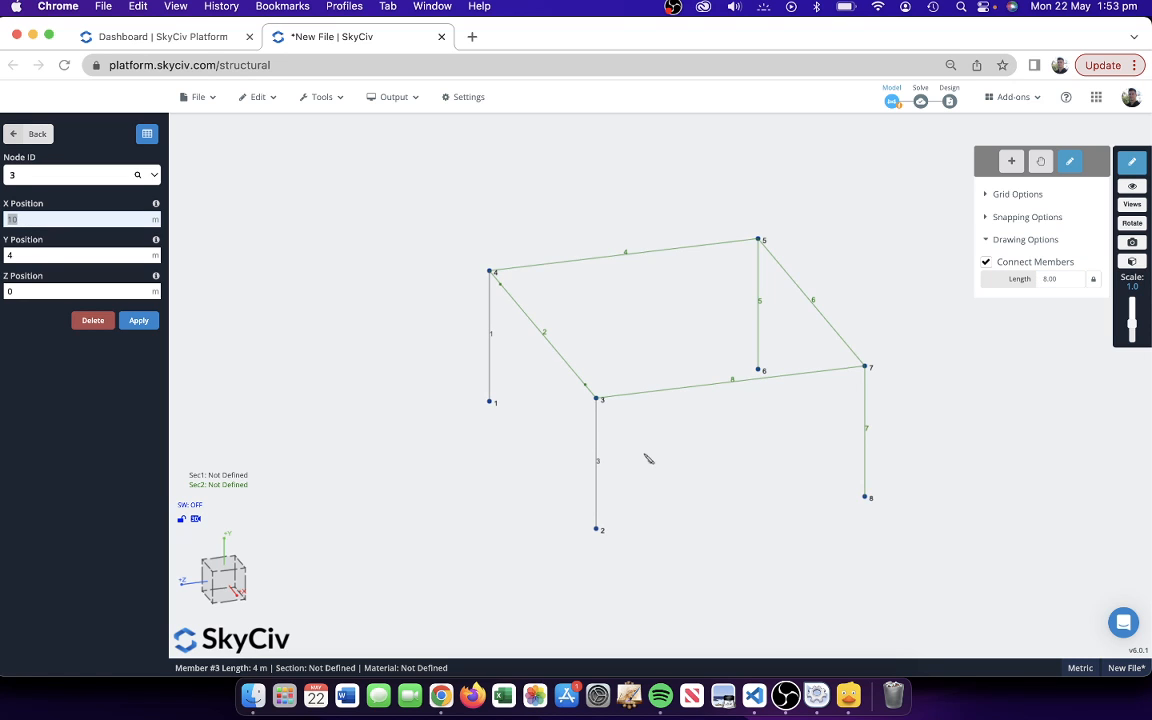
left_click(1011, 161)
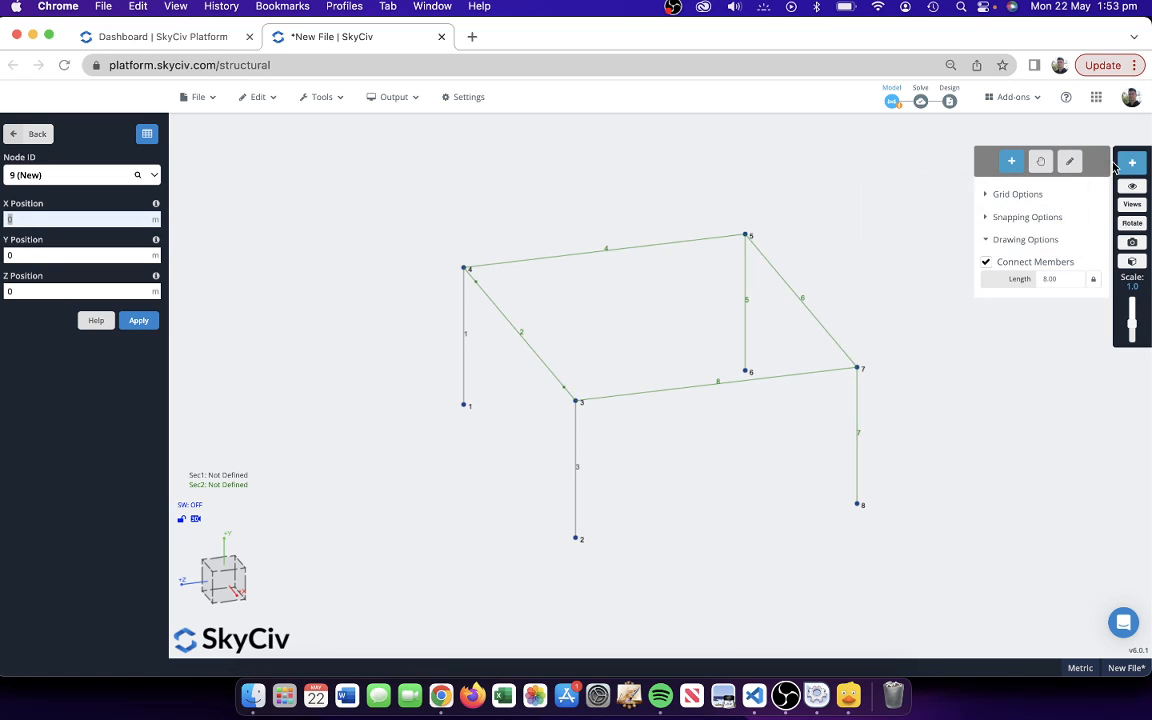
- Window-select columns 5 and 7 with their base nodes 6 and 8, and clear the selection
left_click_drag(700, 200, 517, 242)
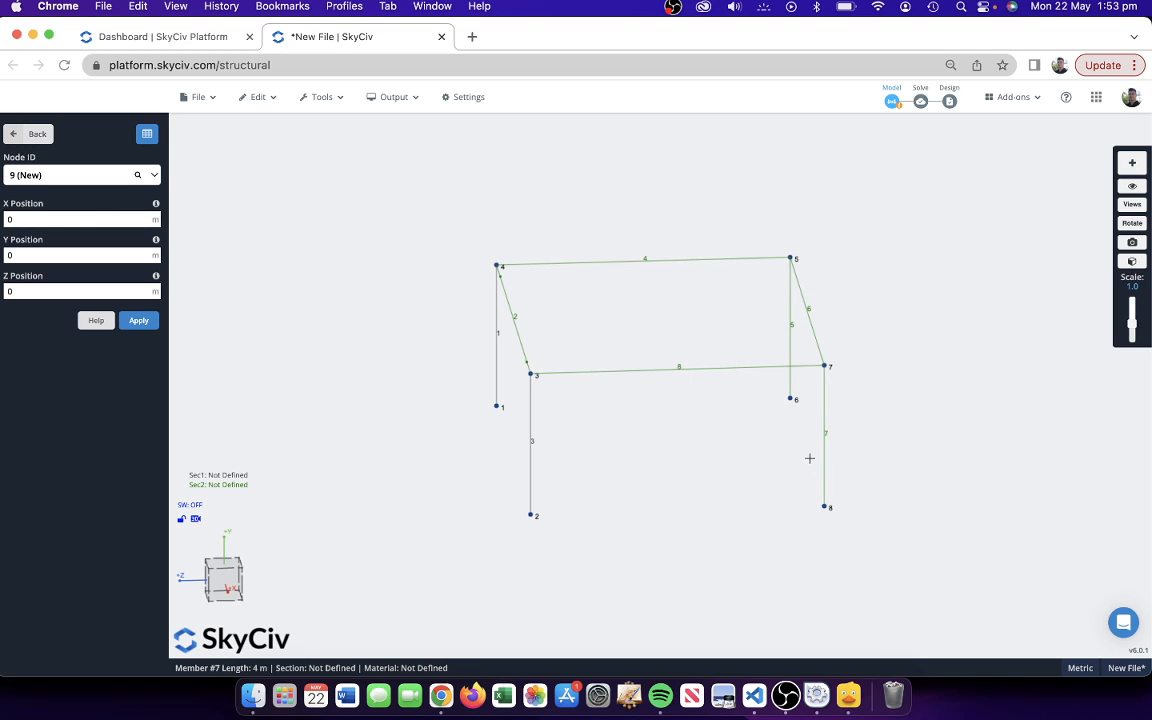
left_click_drag(764, 424, 795, 402)
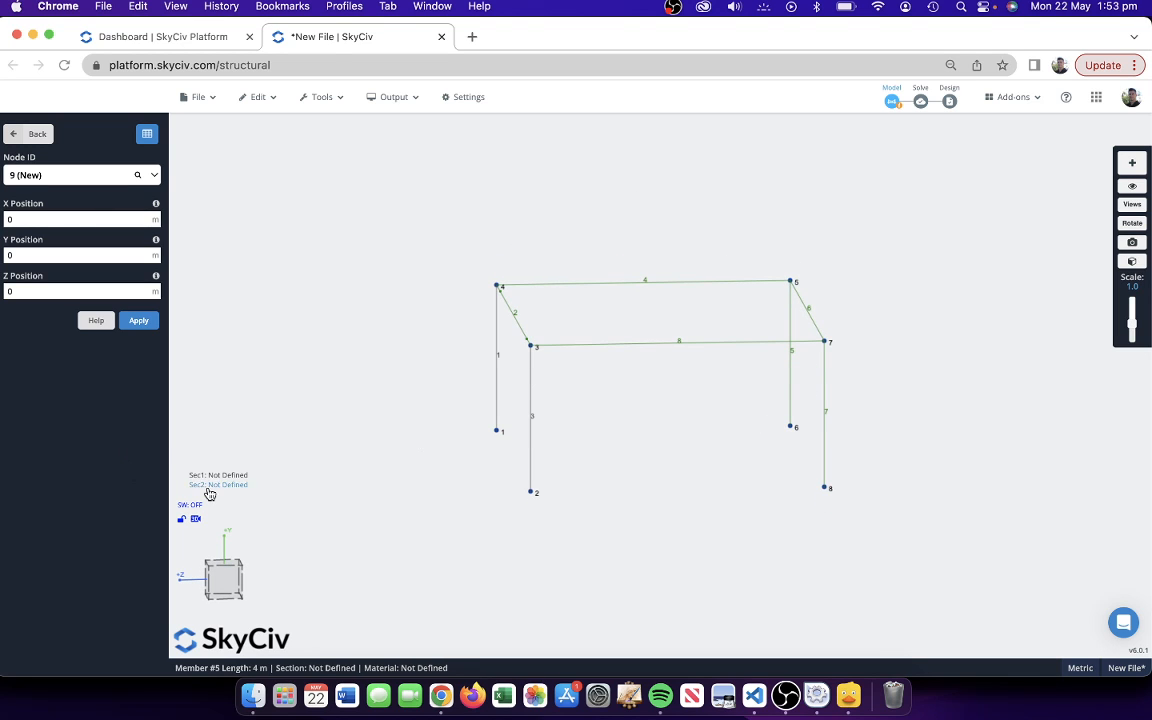
left_click_drag(690, 445, 710, 442)
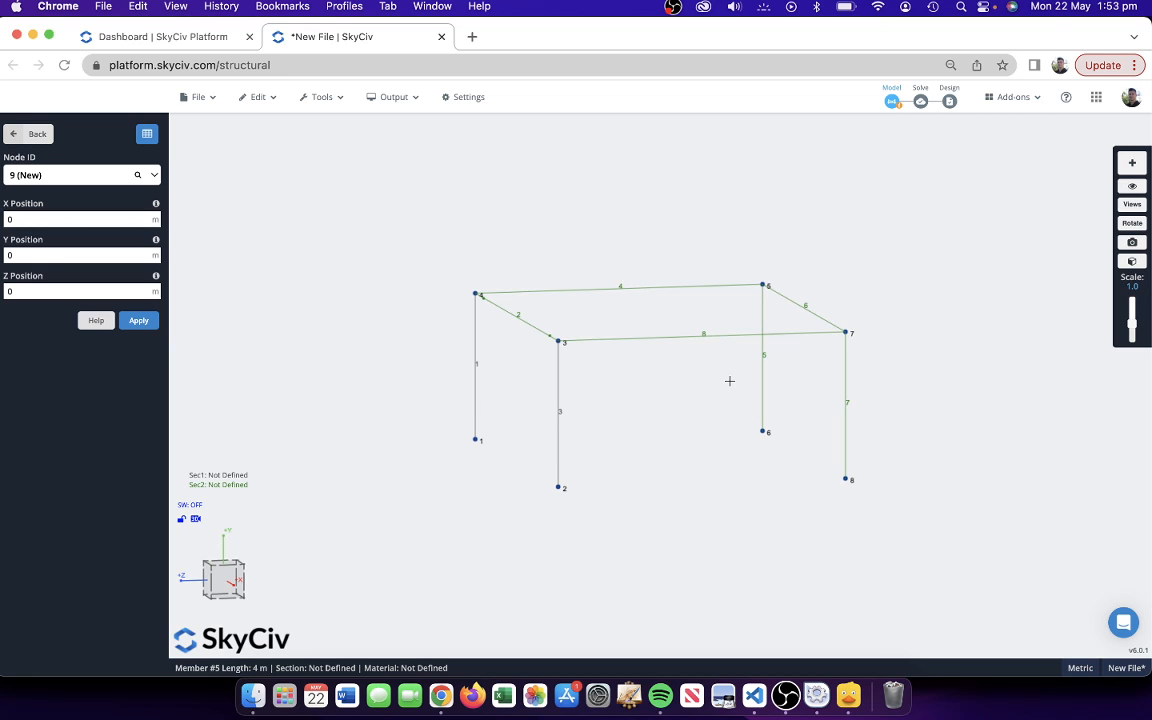
left_click_drag(712, 360, 945, 546)
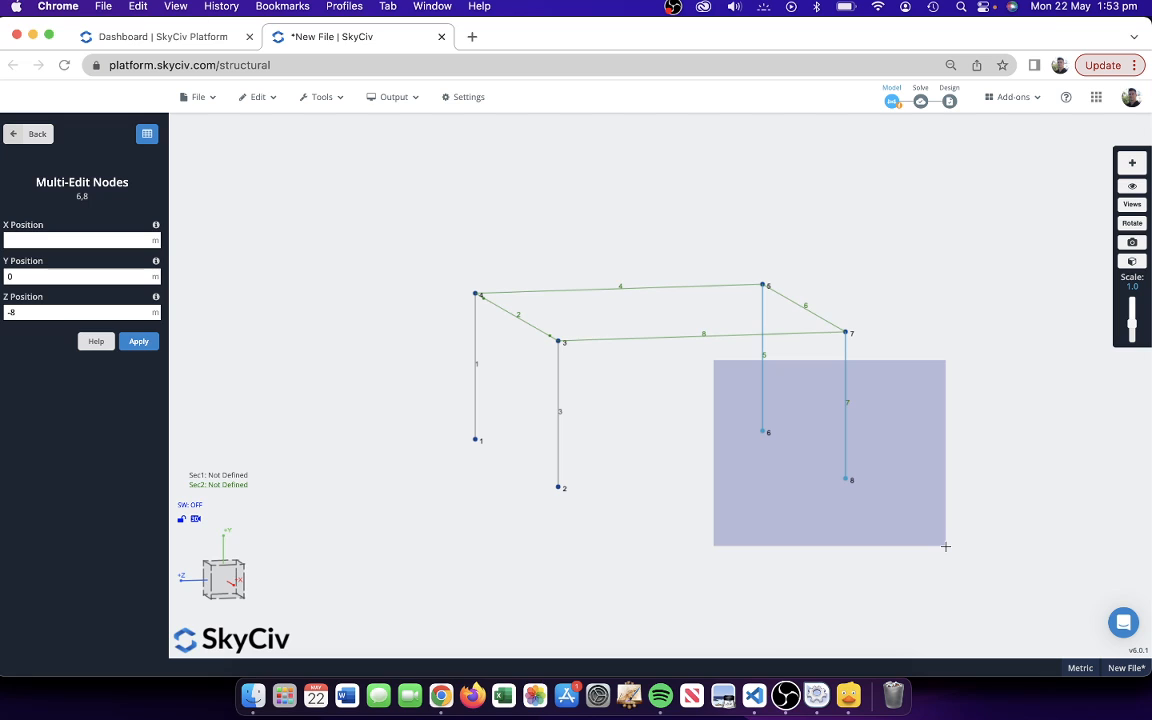
left_click_drag(945, 546, 945, 546)
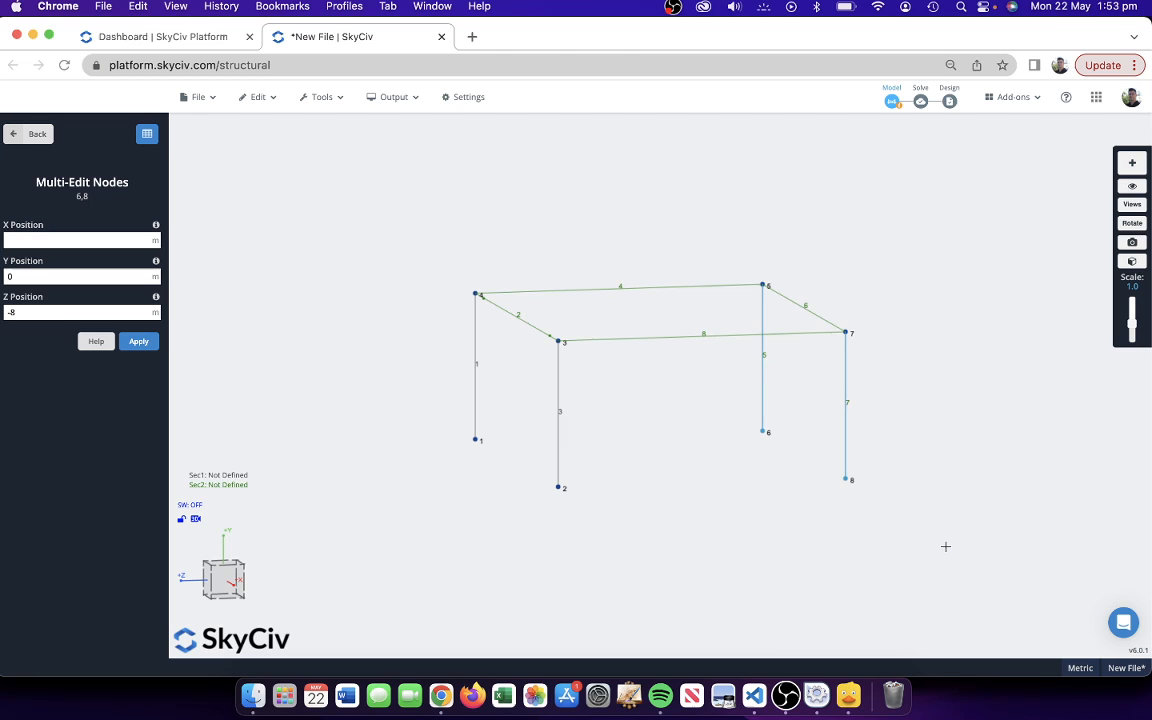
left_click(949, 402)
left_click_drag(717, 373, 996, 538)
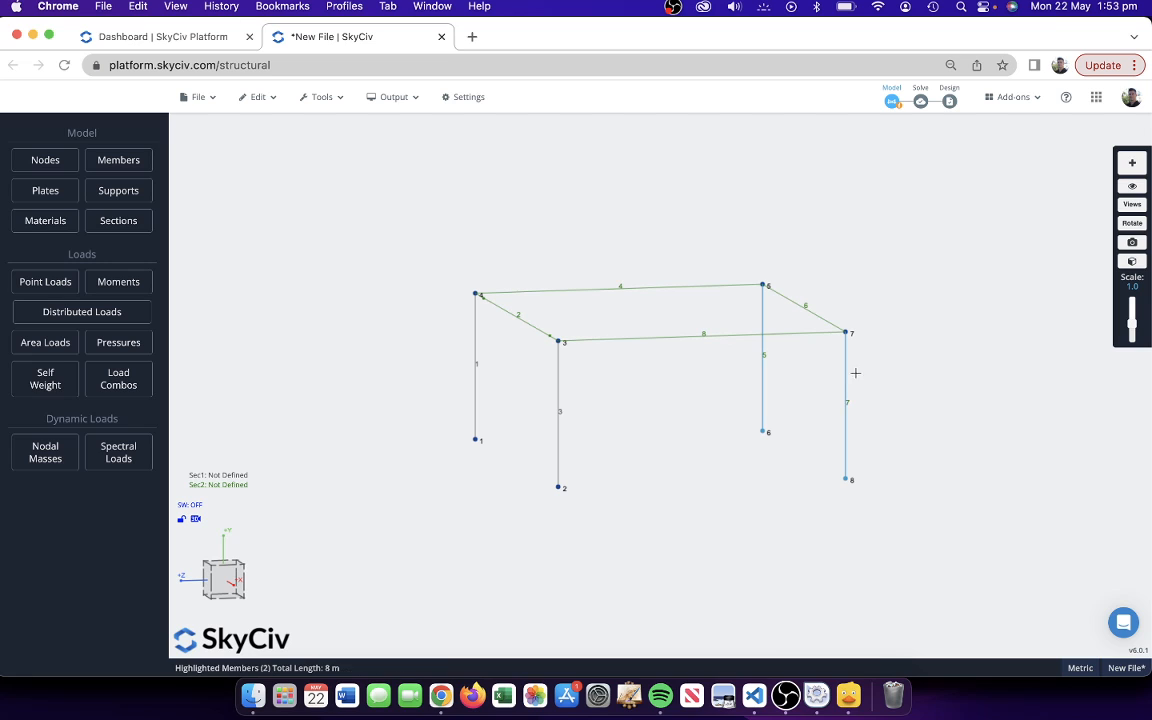
left_click(927, 401)
- Window-select the whole far portal, members 5, 6 and 7 with their nodes, and clear the selection
right_click_drag(928, 402, 904, 390)
left_click_drag(884, 496, 761, 262)
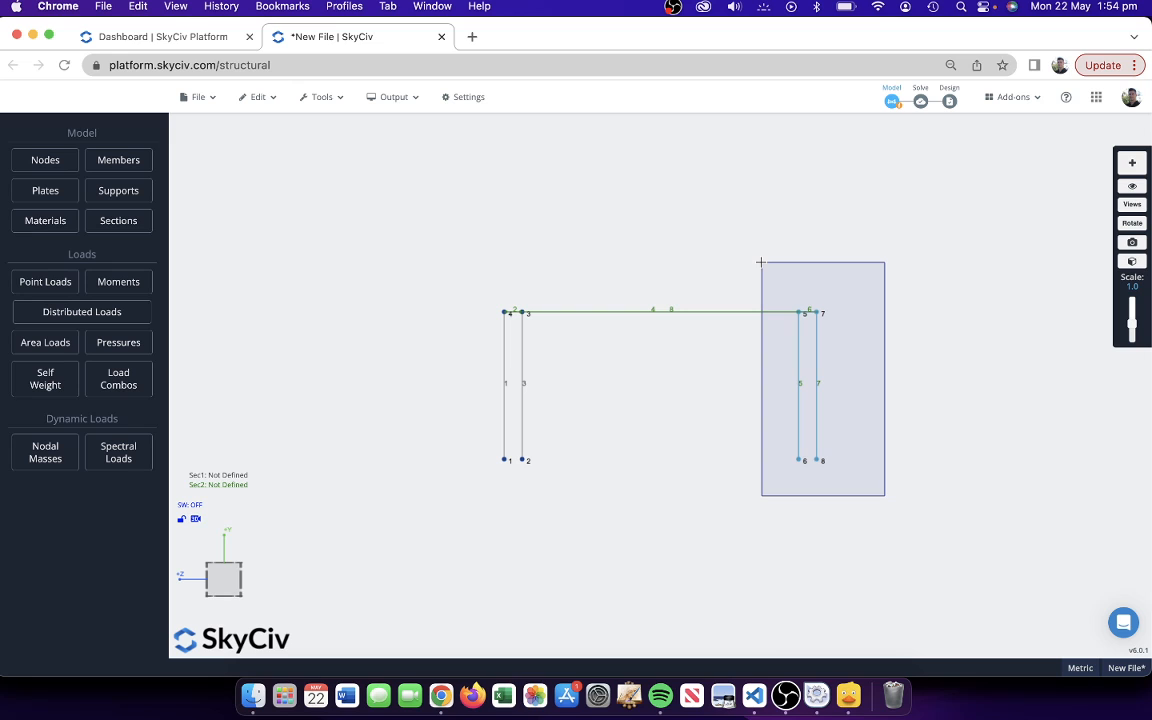
left_click_drag(761, 262, 761, 262)
mouse_move(763, 254)
right_mouse_down()
mouse_move(782, 288)
mouse_move(778, 268)
right_mouse_up()
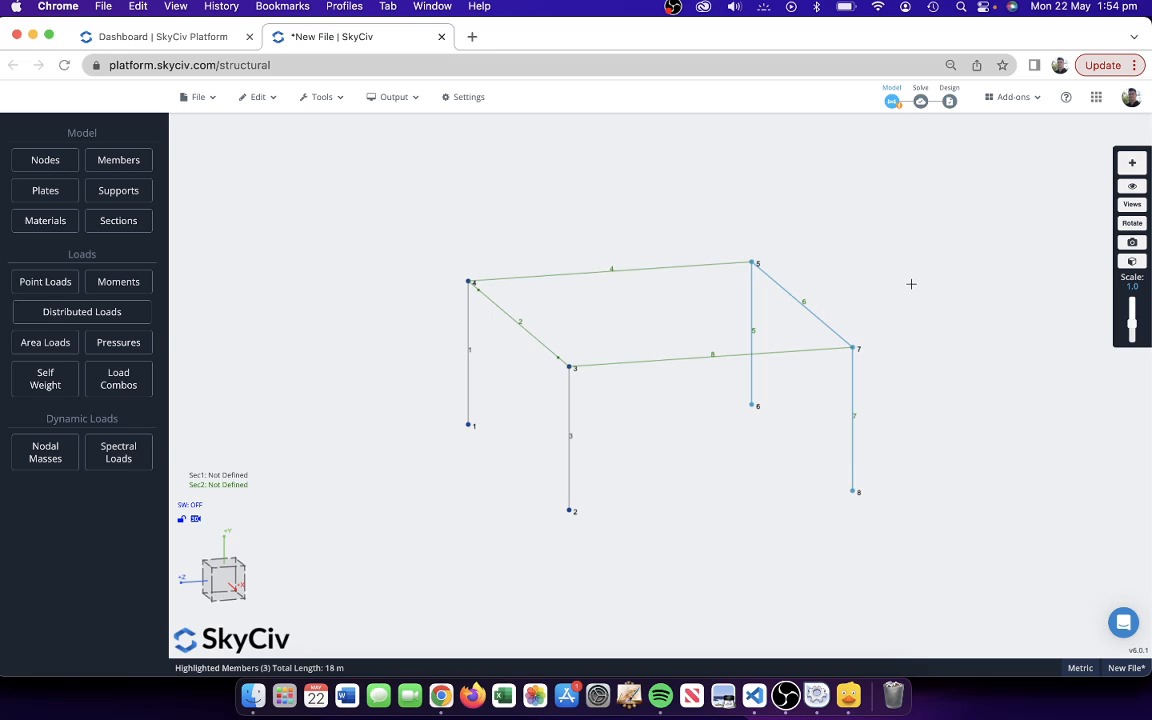
left_click(942, 320)
- Select columns 5 and 7 again using a selection window around their lower portions
left_click_drag(957, 372, 947, 356)
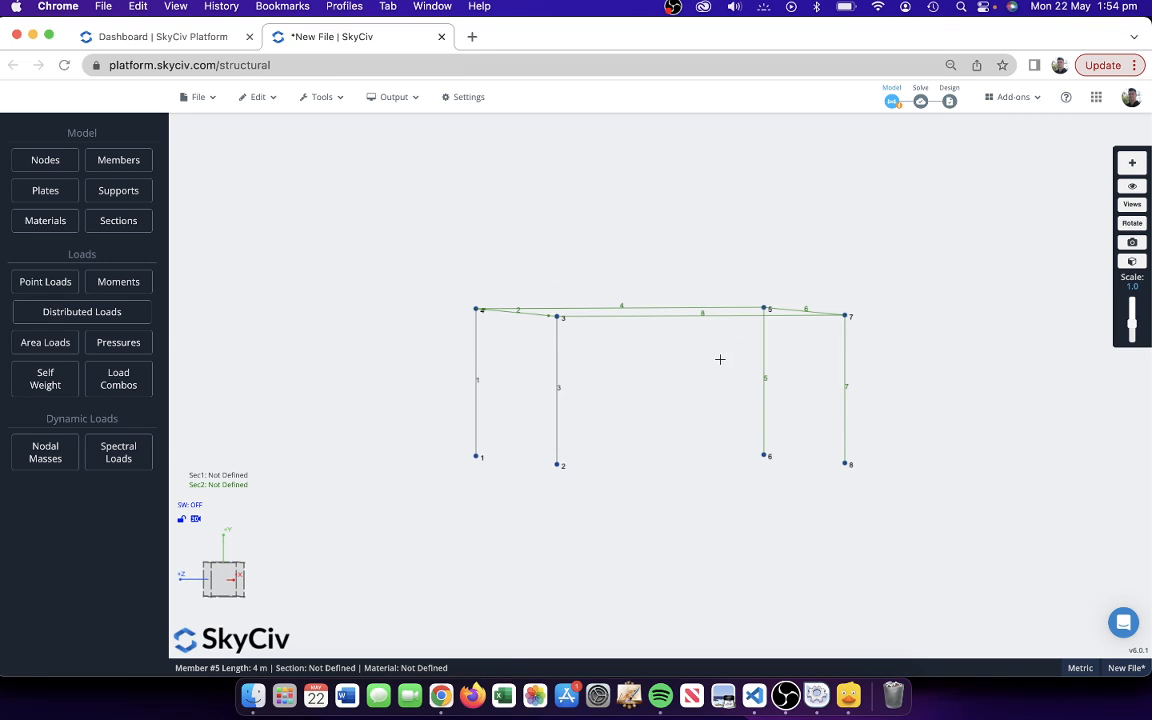
left_click_drag(720, 359, 919, 485)
left_click_drag(949, 329, 781, 394)
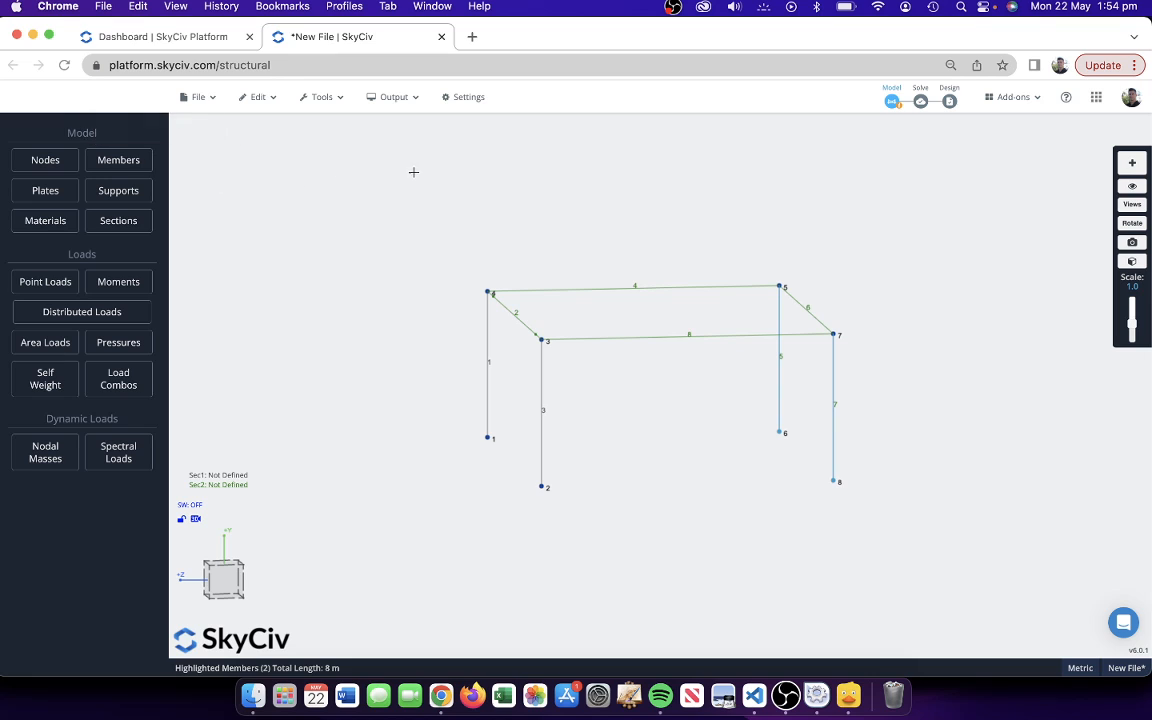
- Change the section ID of the selected columns 5 and 7 to 1, turning off further multi-edit confirmation messages
left_click(140, 157)
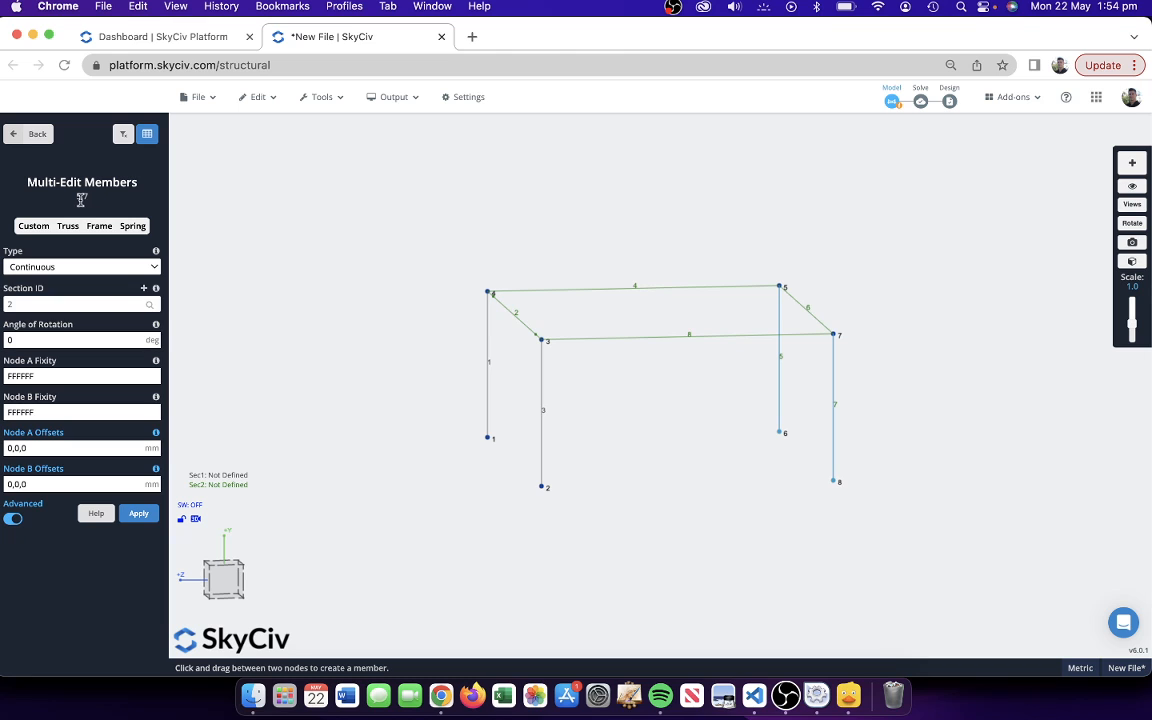
left_click(60, 304)
type("1")
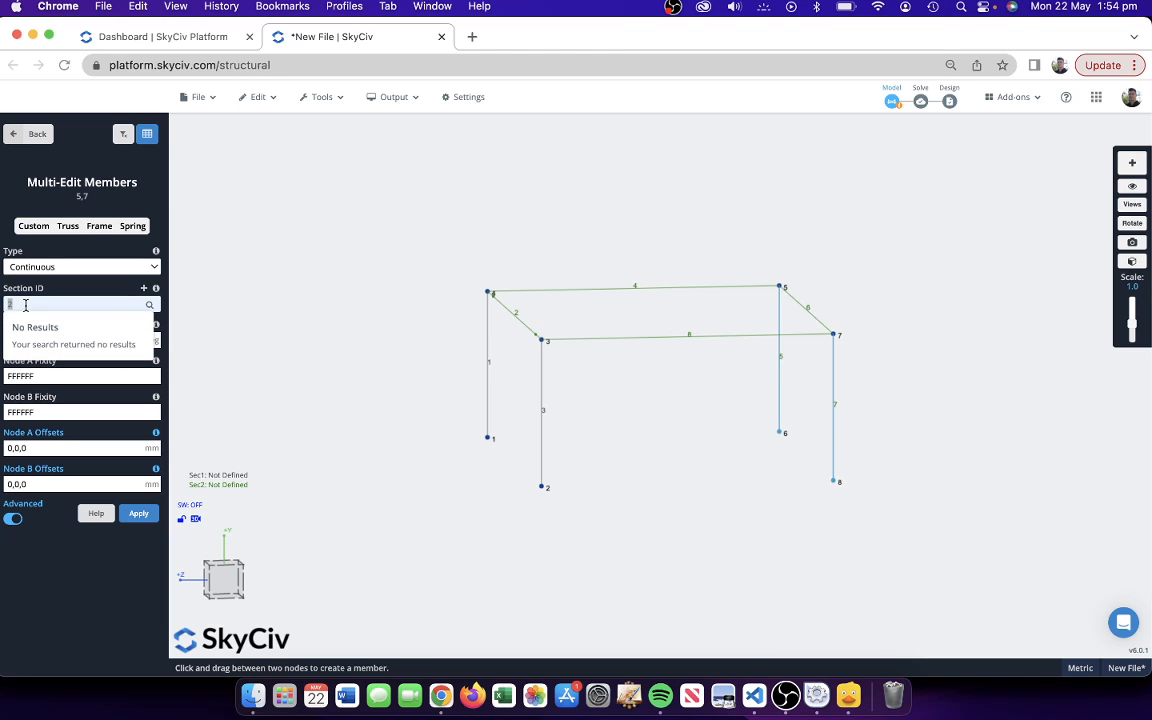
left_click(139, 514)
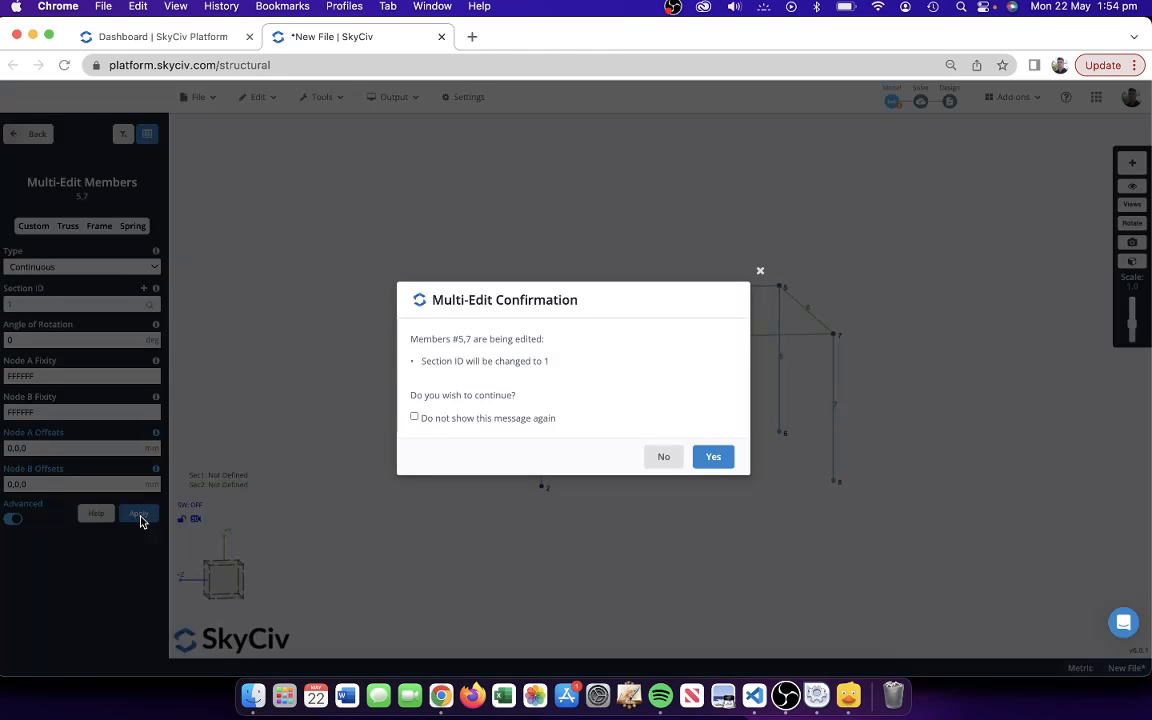
left_click(503, 421)
left_click(712, 458)
- Window-select roof members 2, 4, 6 and 8 and apply Truss end fixities to them
left_click_drag(595, 440, 653, 466)
left_click_drag(895, 362, 414, 253)
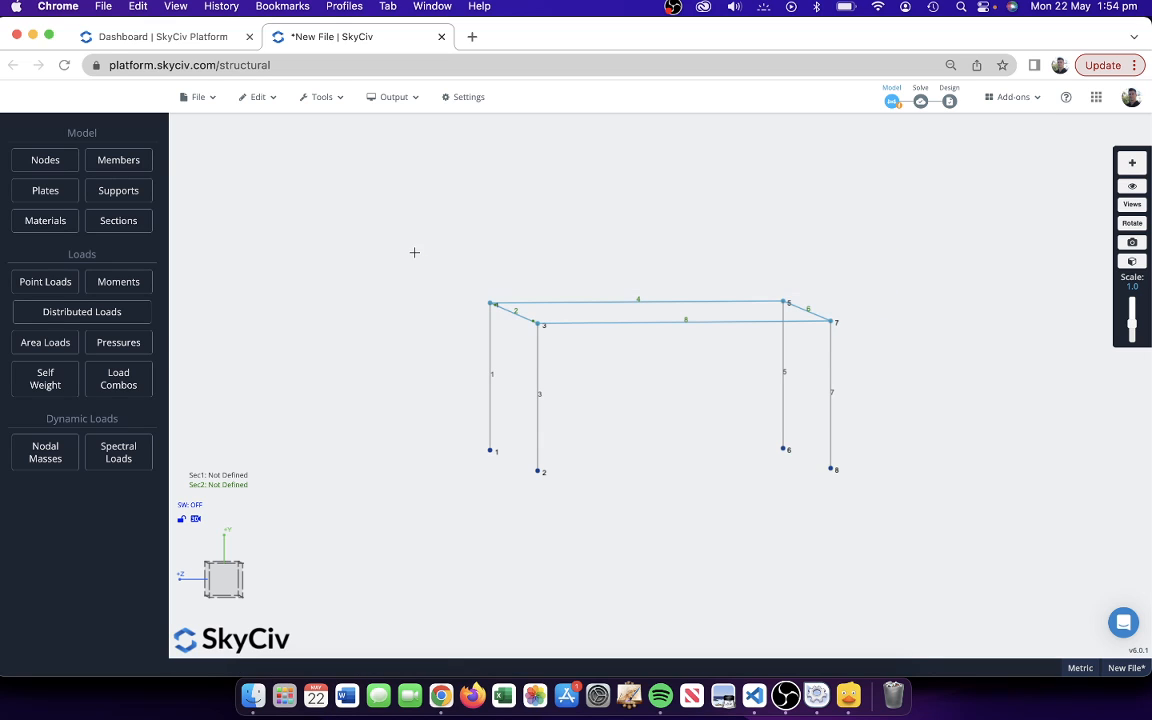
left_click(138, 162)
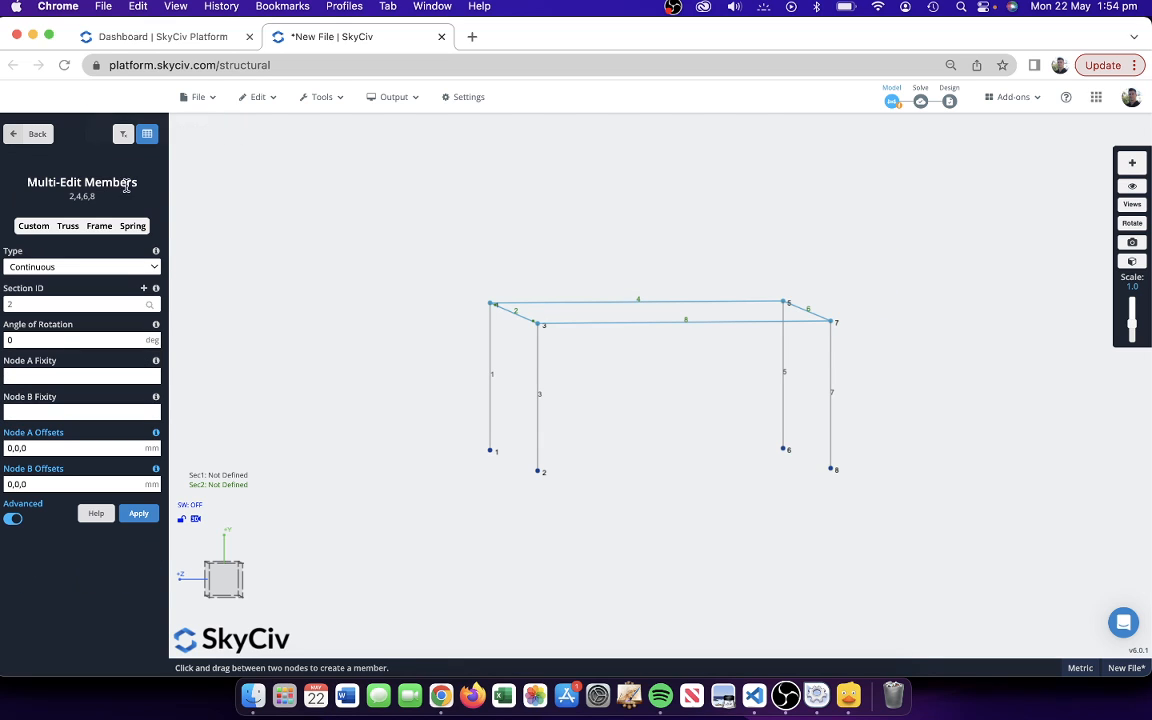
left_click(68, 226)
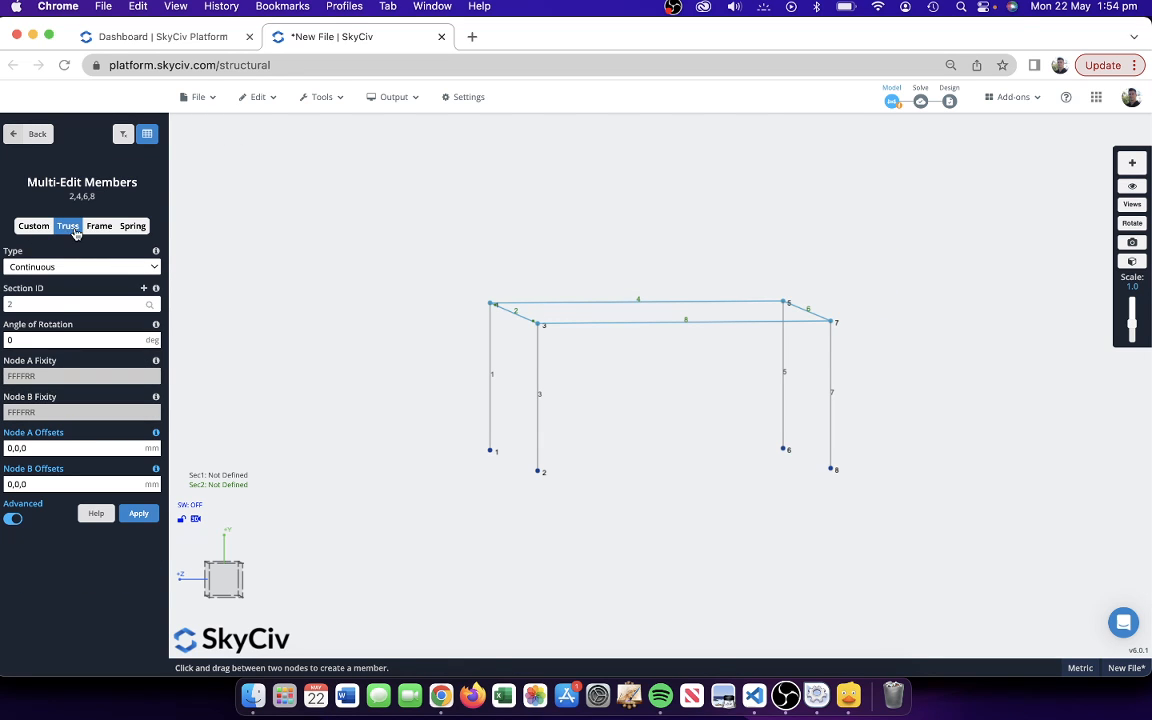
left_click(138, 513)
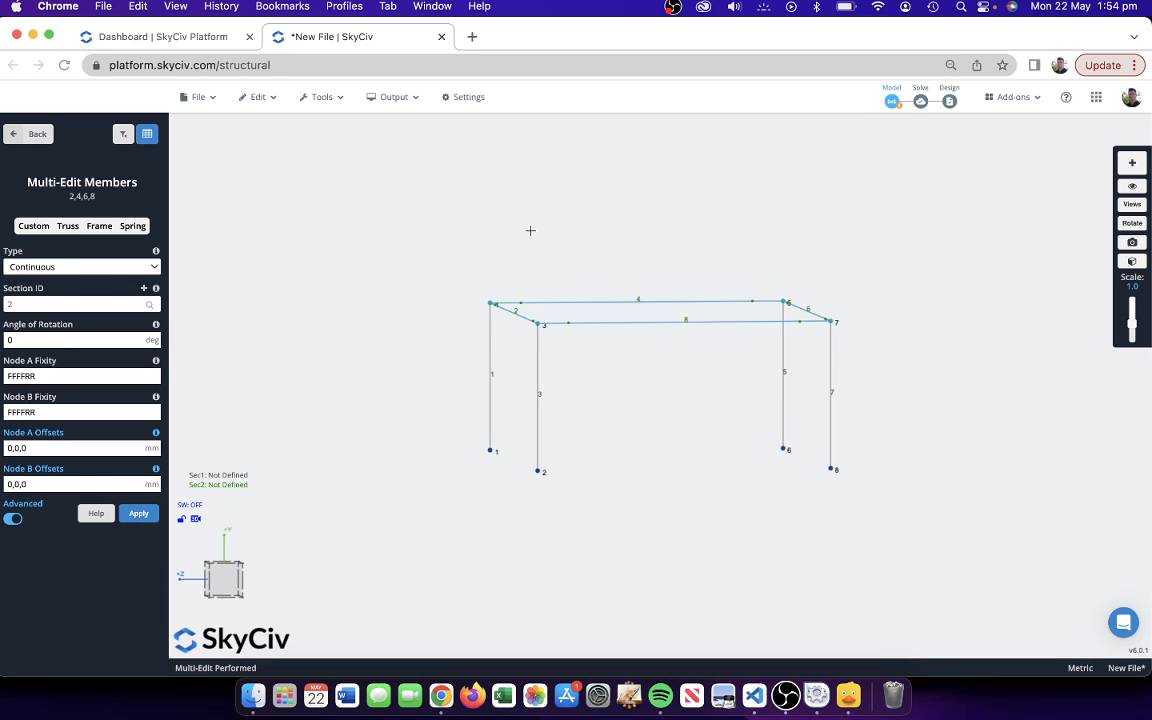
left_click(550, 228)
- Window-select the column base nodes 1, 2, 6 and 8 and apply fixed supports with restraint code FFFFFF
left_click_drag(573, 226, 601, 228)
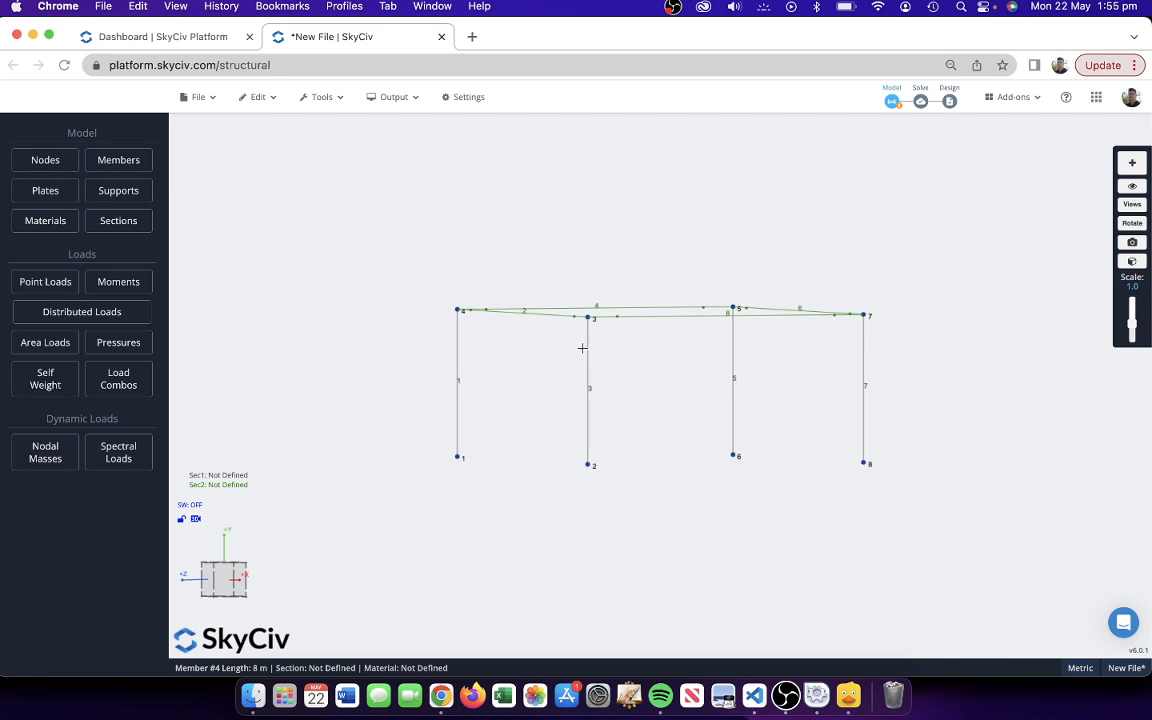
left_click_drag(961, 508, 411, 423)
left_click(110, 190)
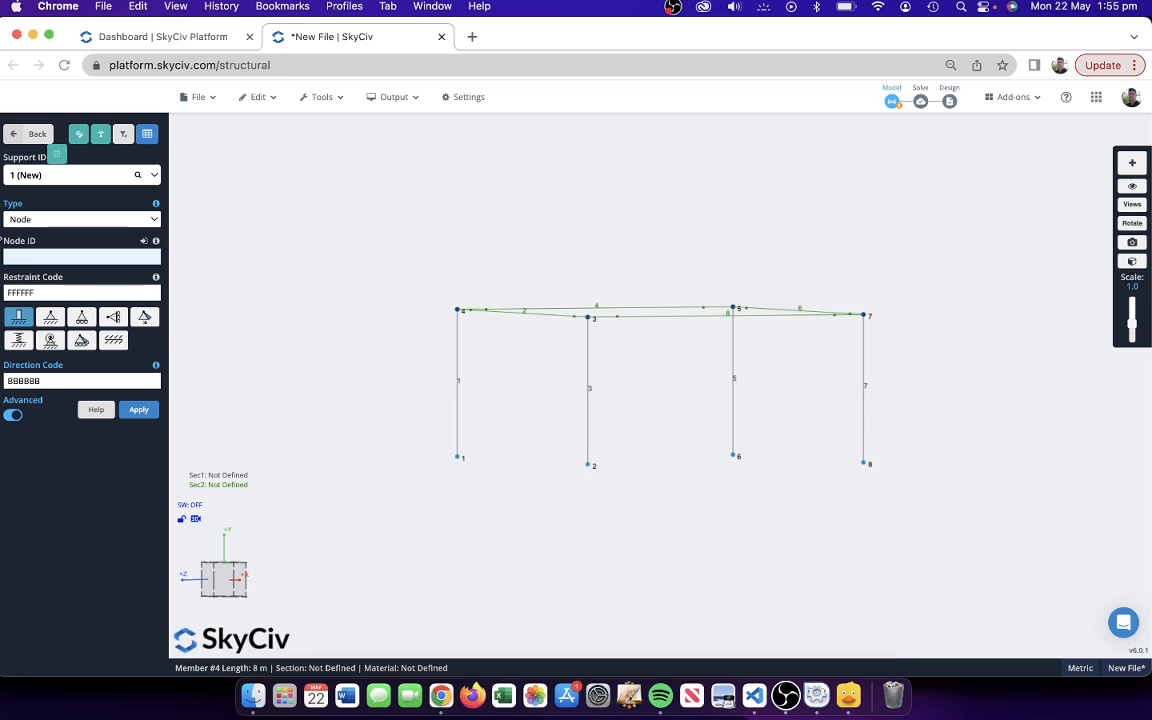
left_click(25, 256)
left_click(47, 318)
left_click(22, 317)
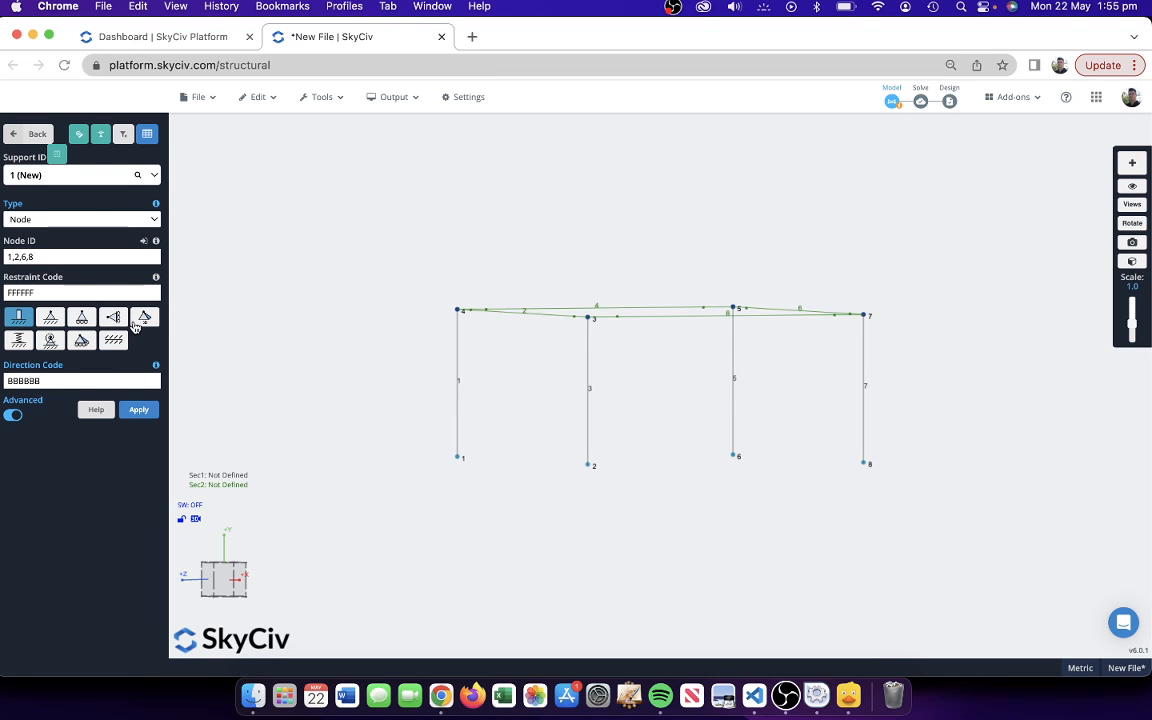
mouse_move(156, 279)
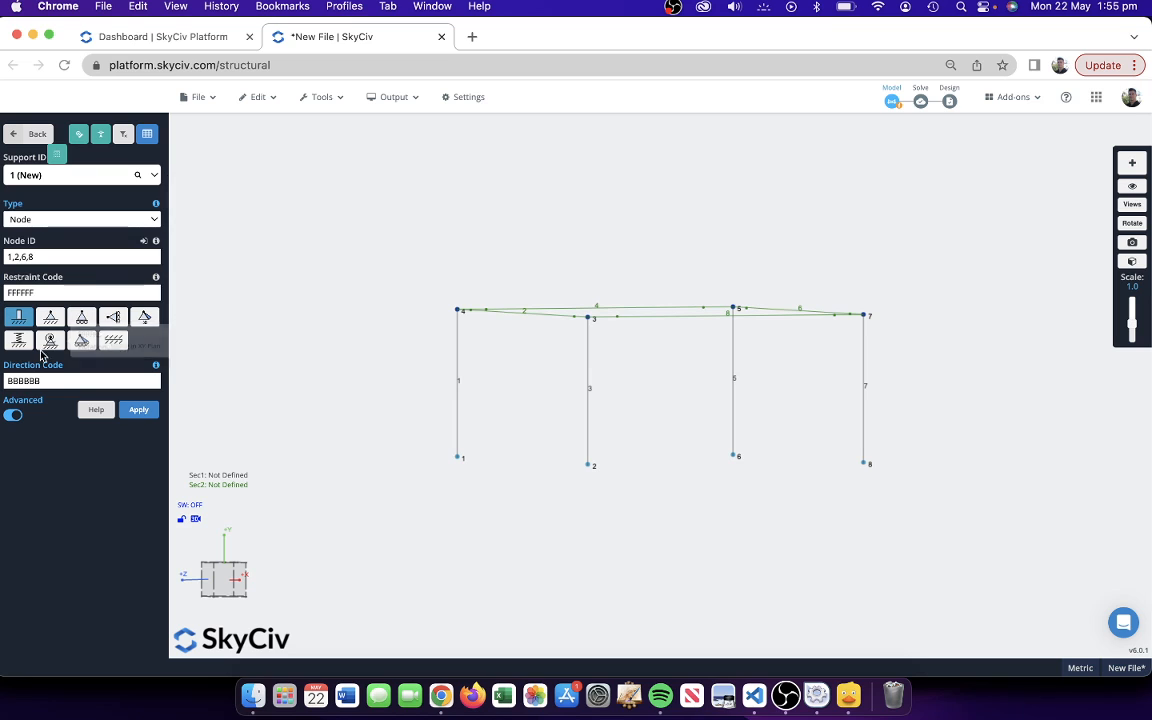
left_click(140, 410)
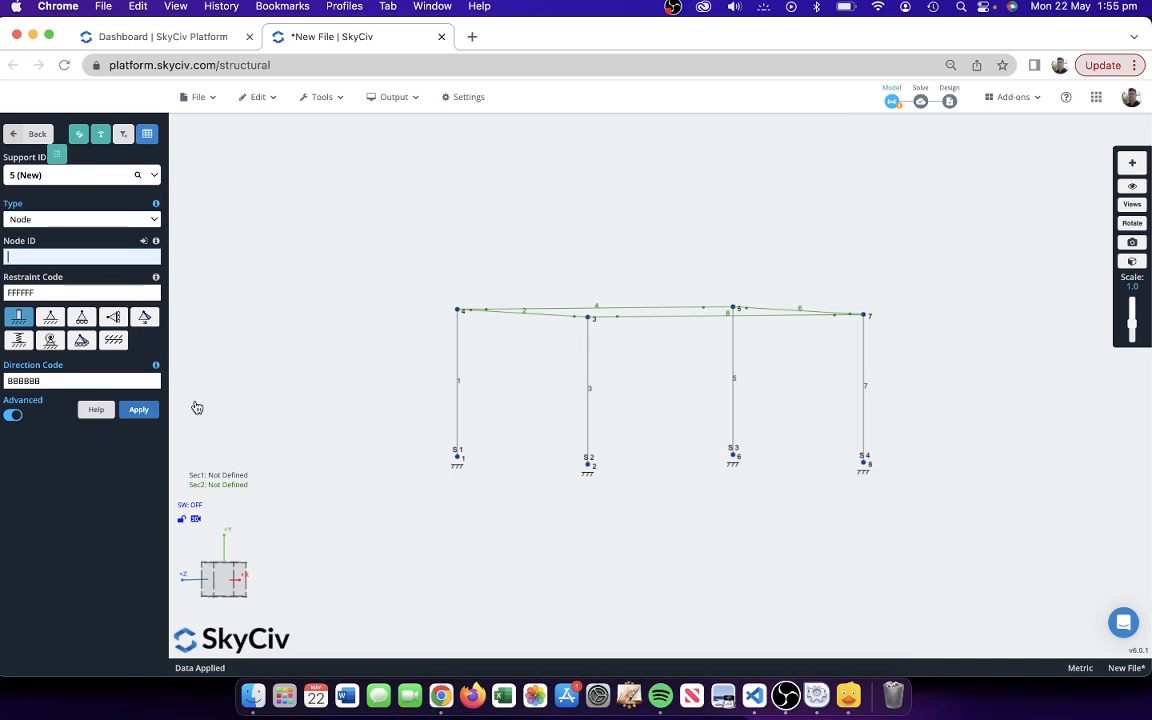
- Widen the side panel, leave the support settings, and open undefined section 1 in the Section Builder
left_click_drag(589, 226, 567, 356)
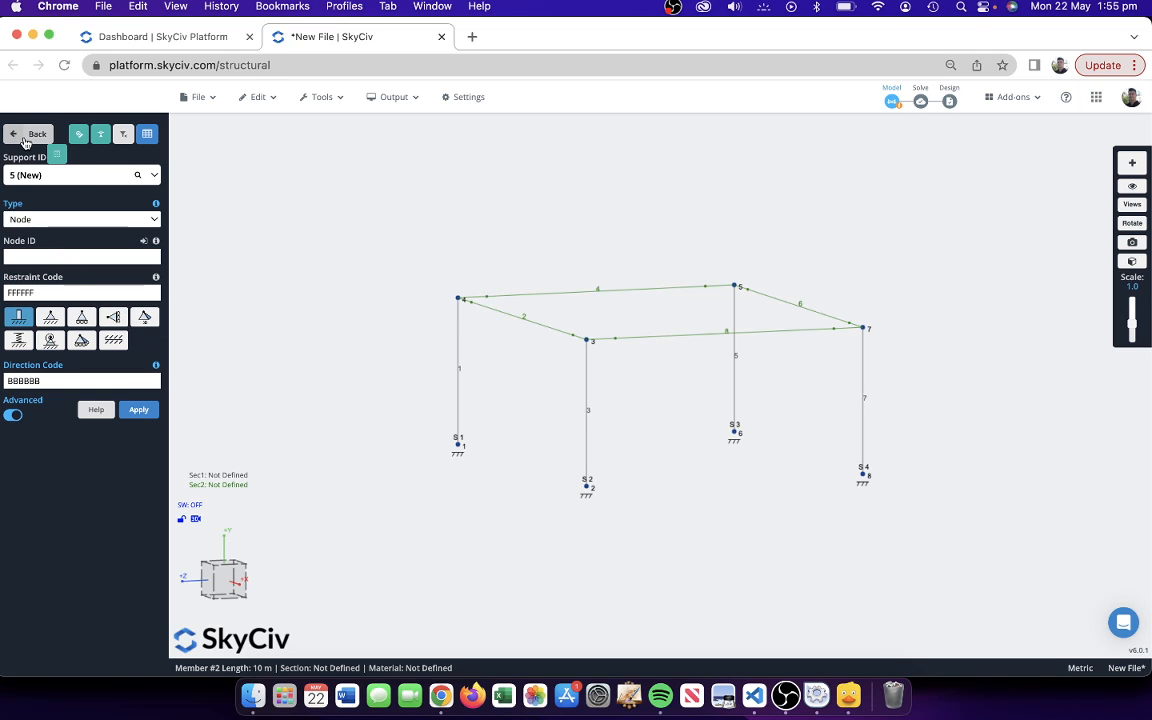
left_click_drag(169, 150, 193, 159)
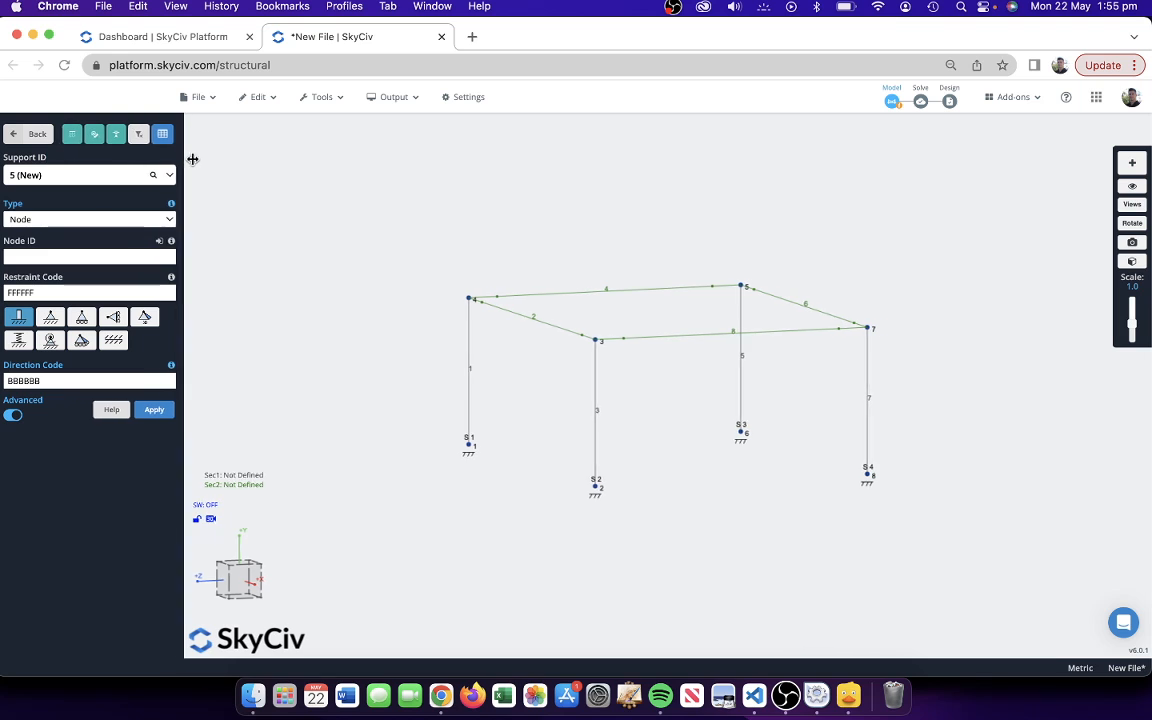
left_click(32, 134)
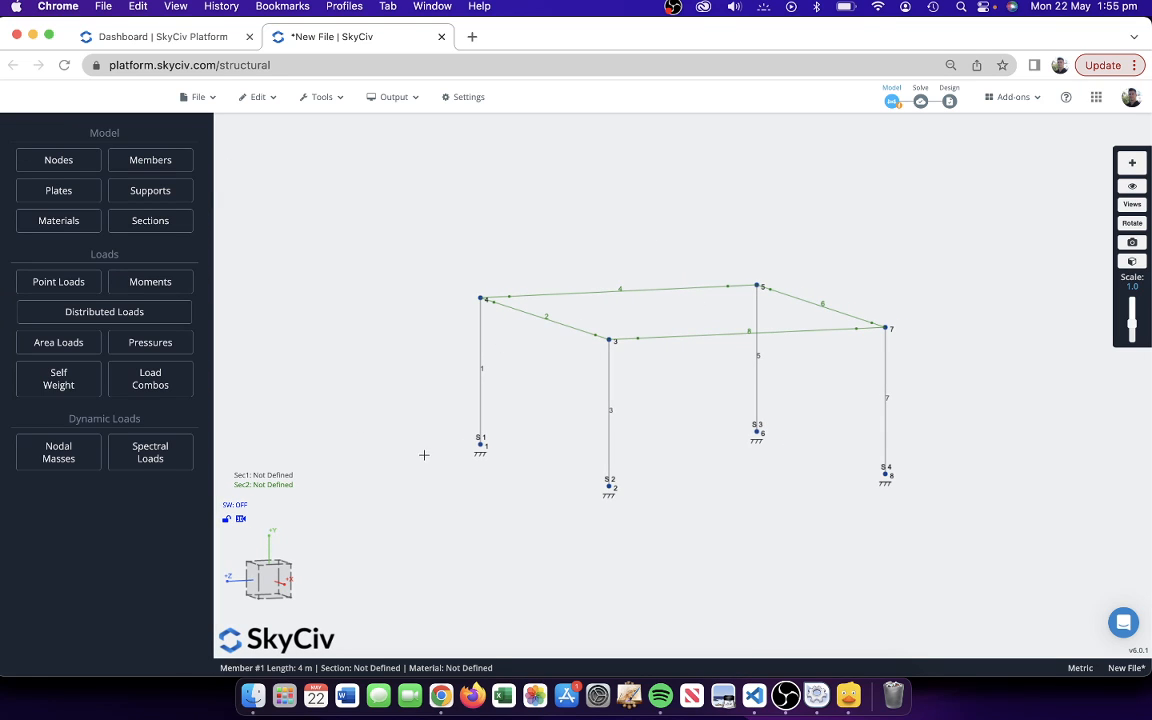
left_click(282, 480)
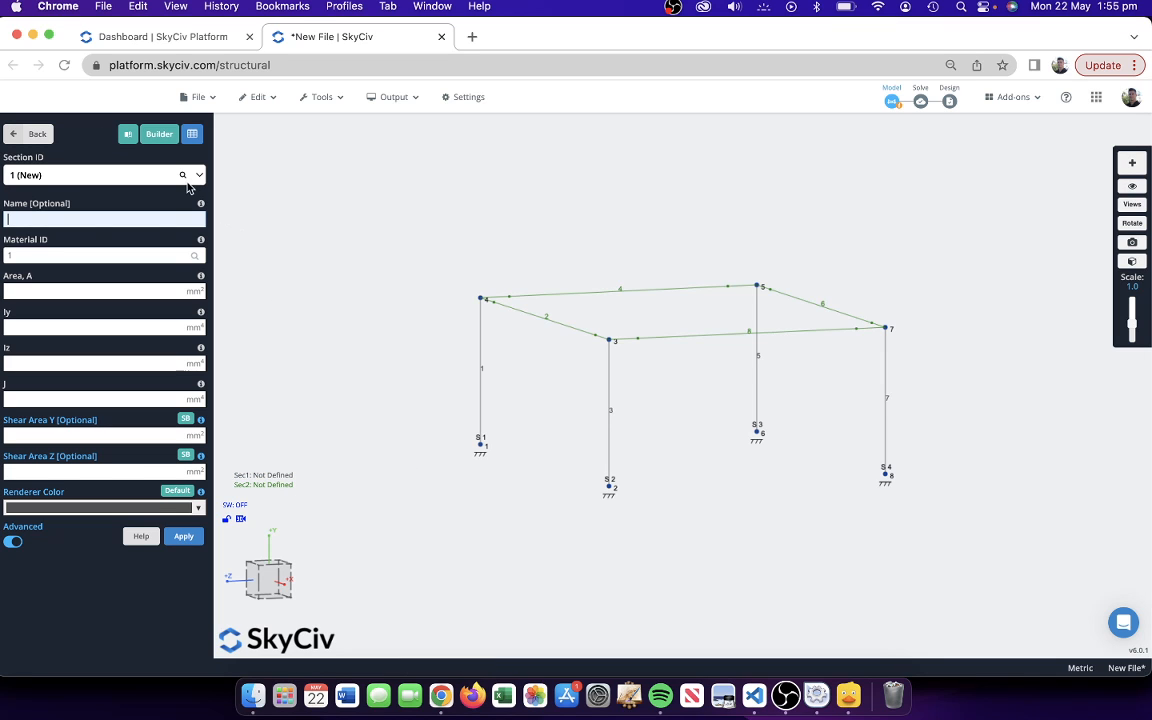
left_click(156, 133)
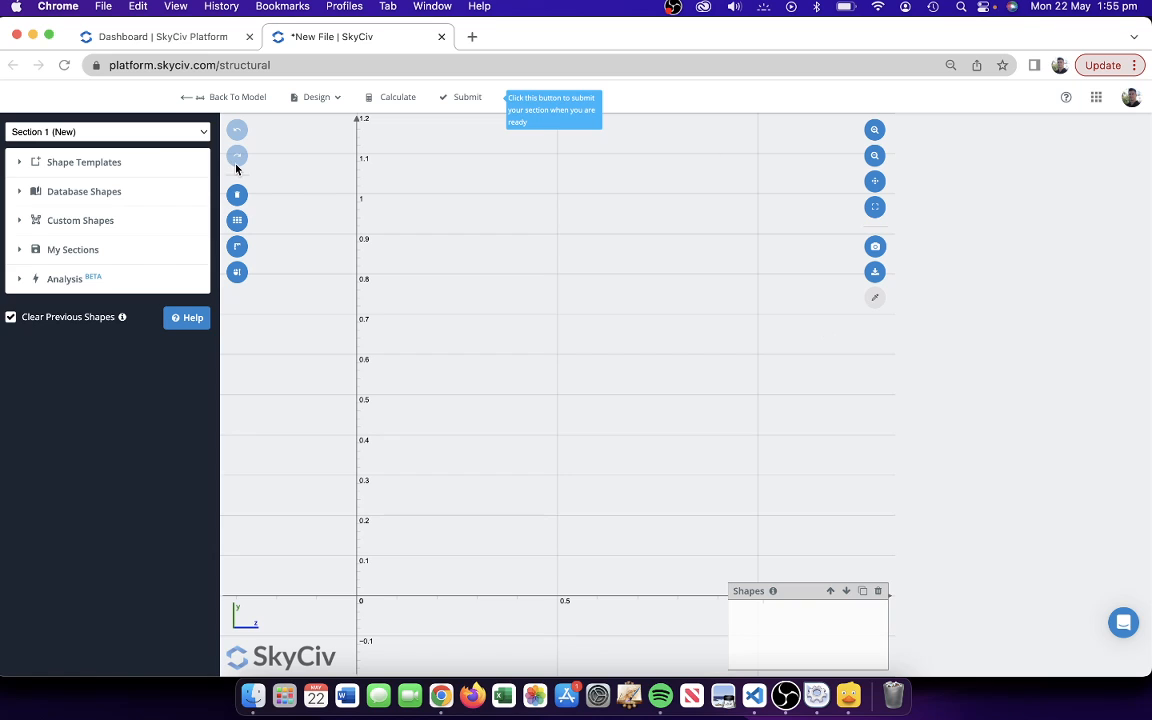
- Look through the shape sources and insert a Hollow Rectangular template shape for section 1
left_click(72, 221)
left_click(118, 189)
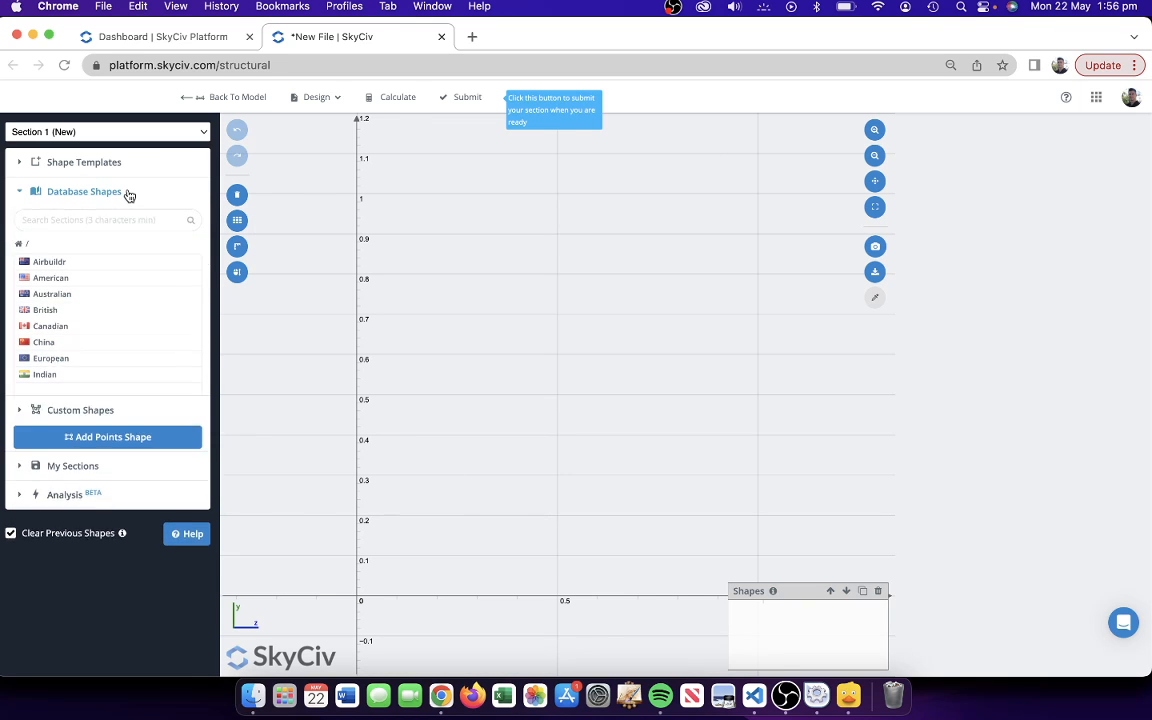
left_click(96, 164)
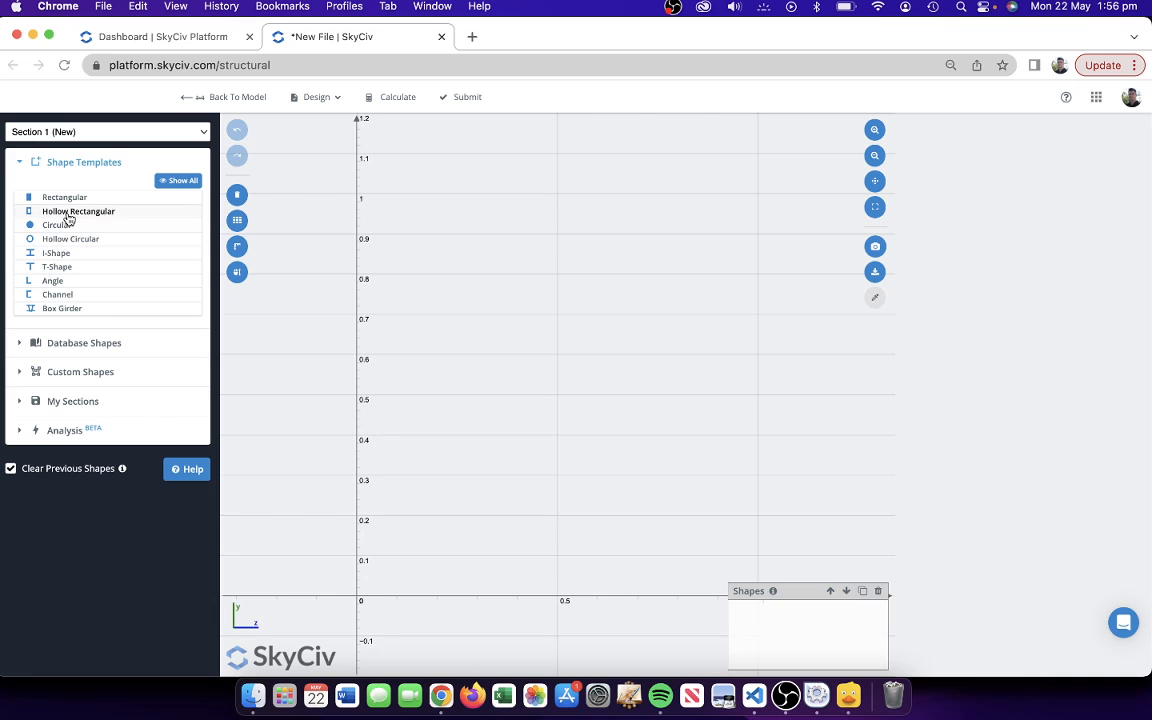
left_click(68, 213)
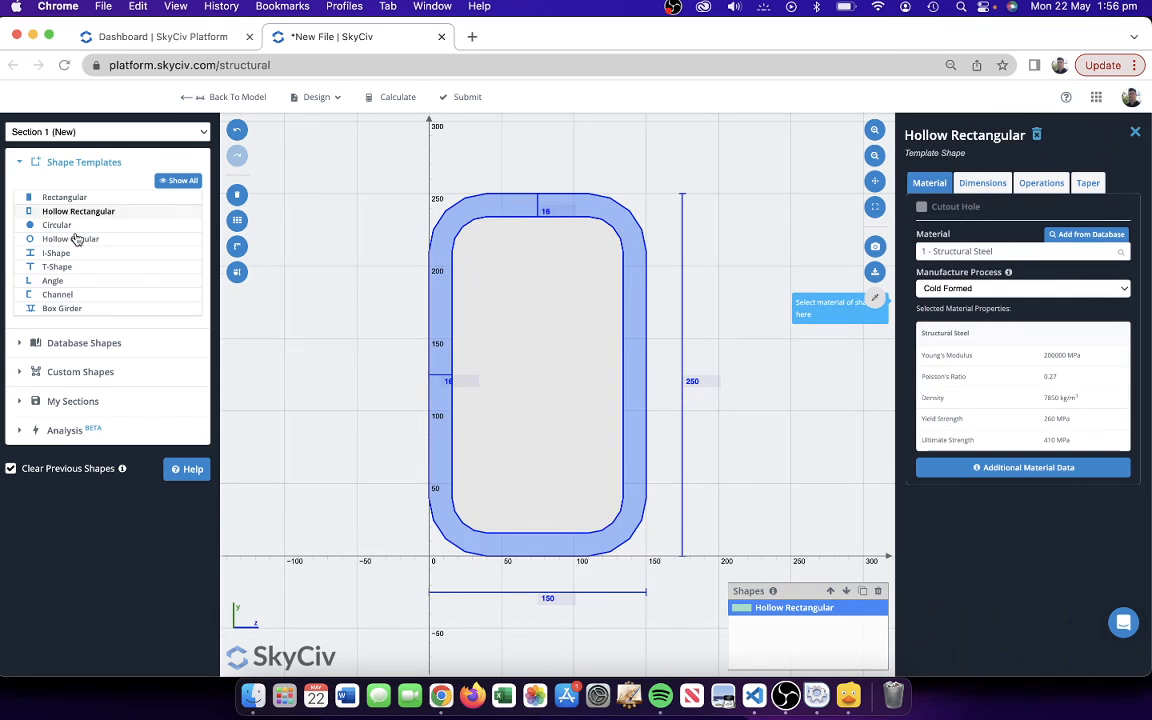
- Load 150x5.0 SHS from the Australian Steel (250 Grade) Square hollow sections (350) database and submit it as section 1
left_click(88, 166)
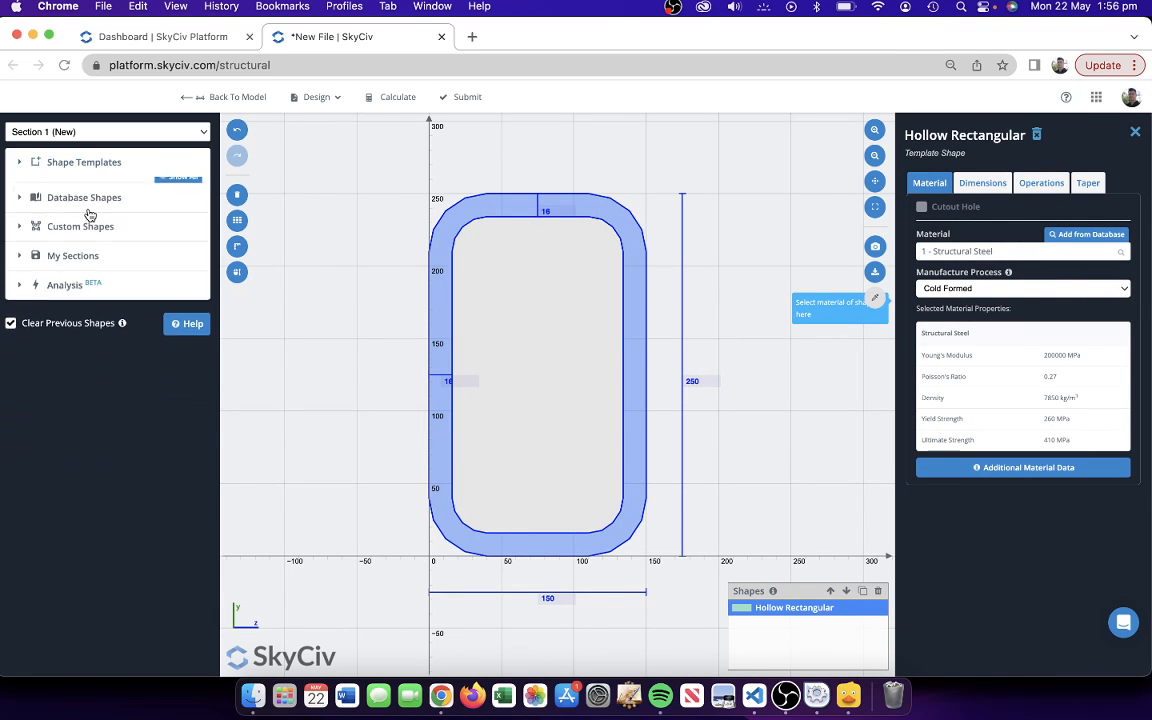
left_click(88, 191)
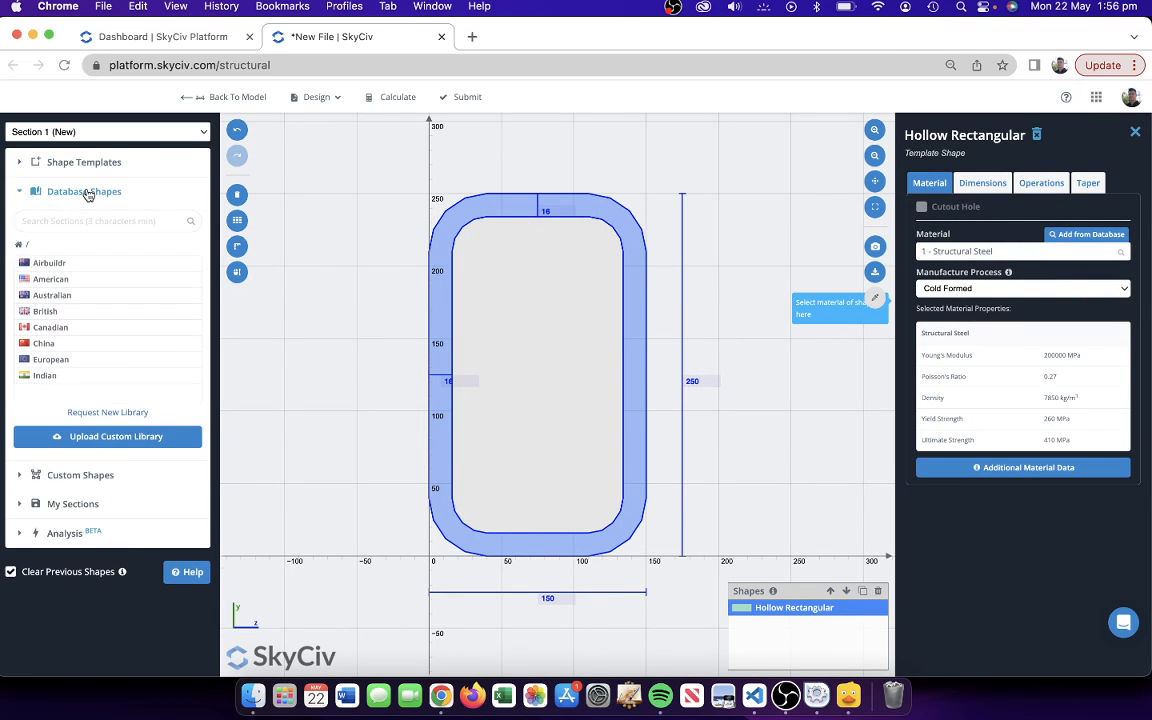
left_click(75, 296)
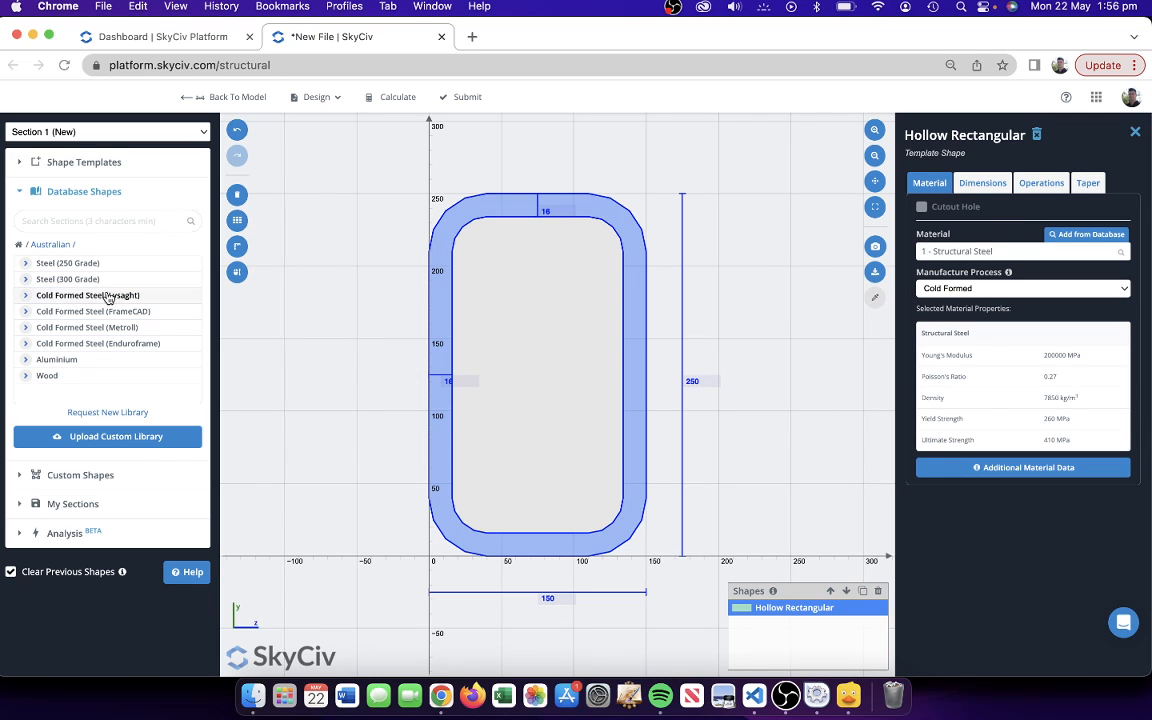
left_click(97, 264)
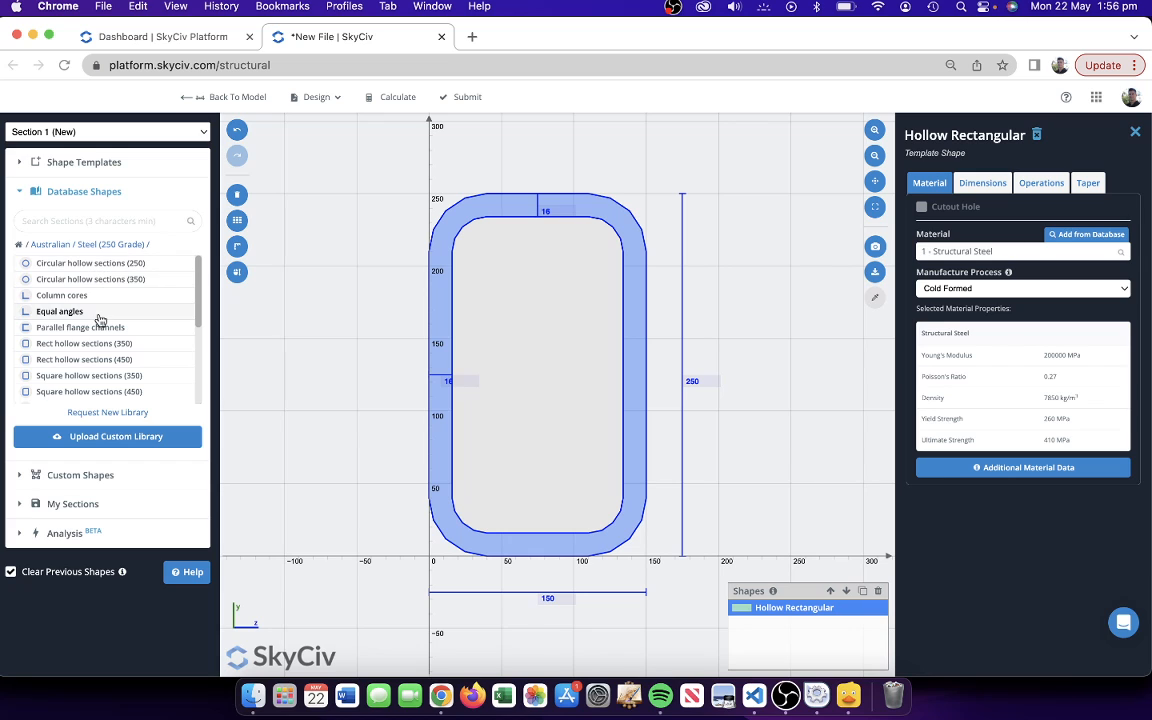
scroll(86, 352, "down", 1)
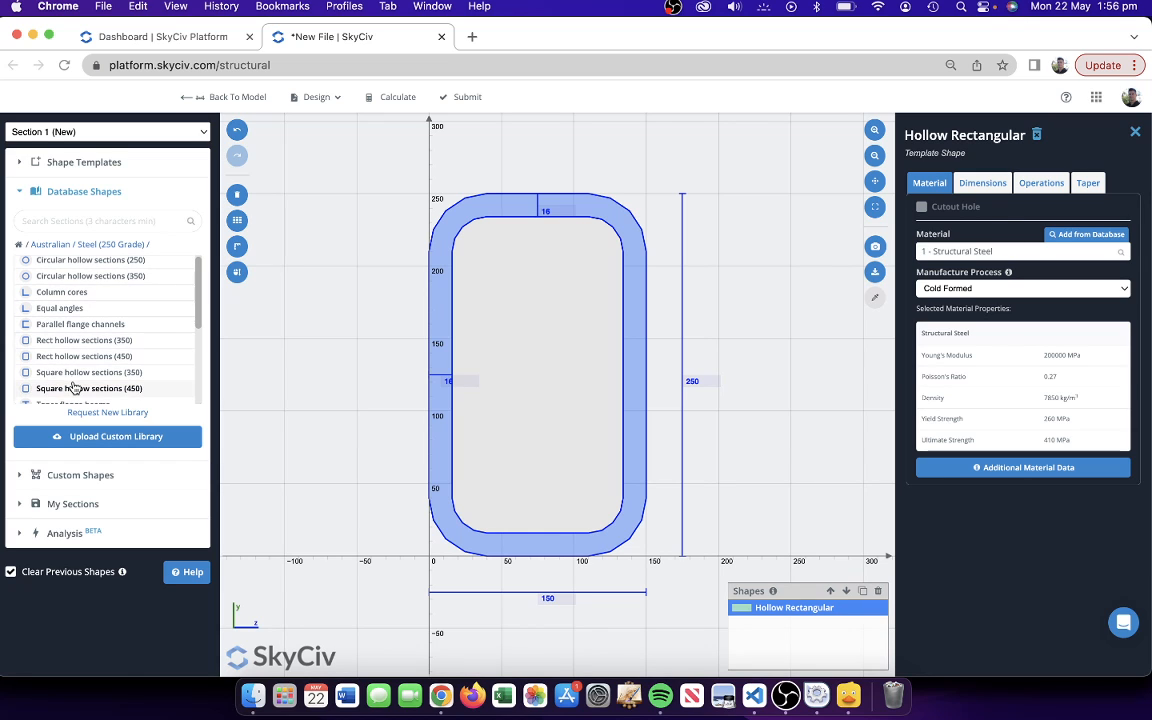
left_click(75, 378)
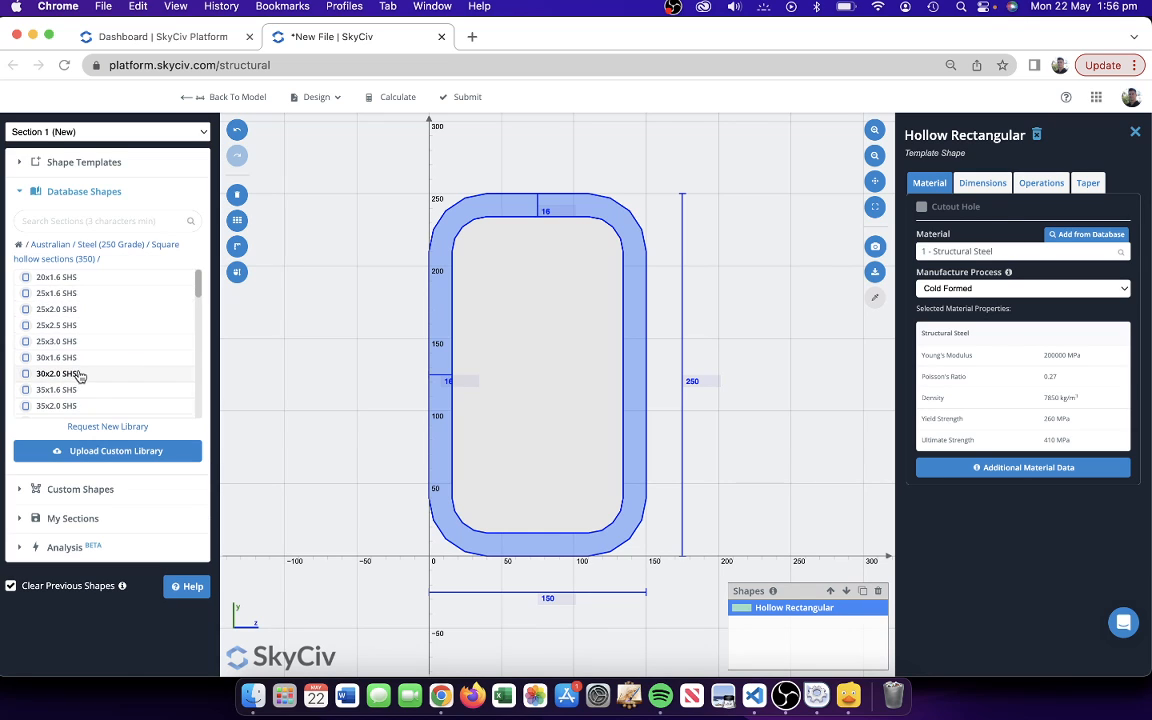
scroll(77, 374, "down", 5)
left_click(48, 299)
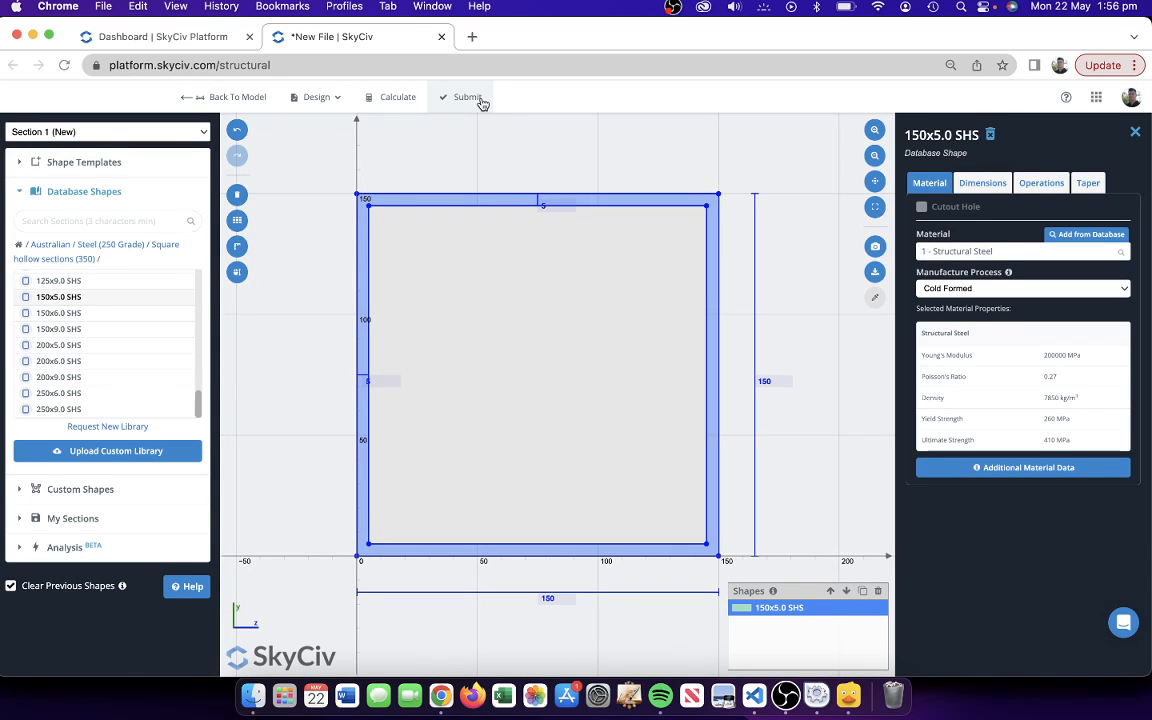
left_click(481, 101)
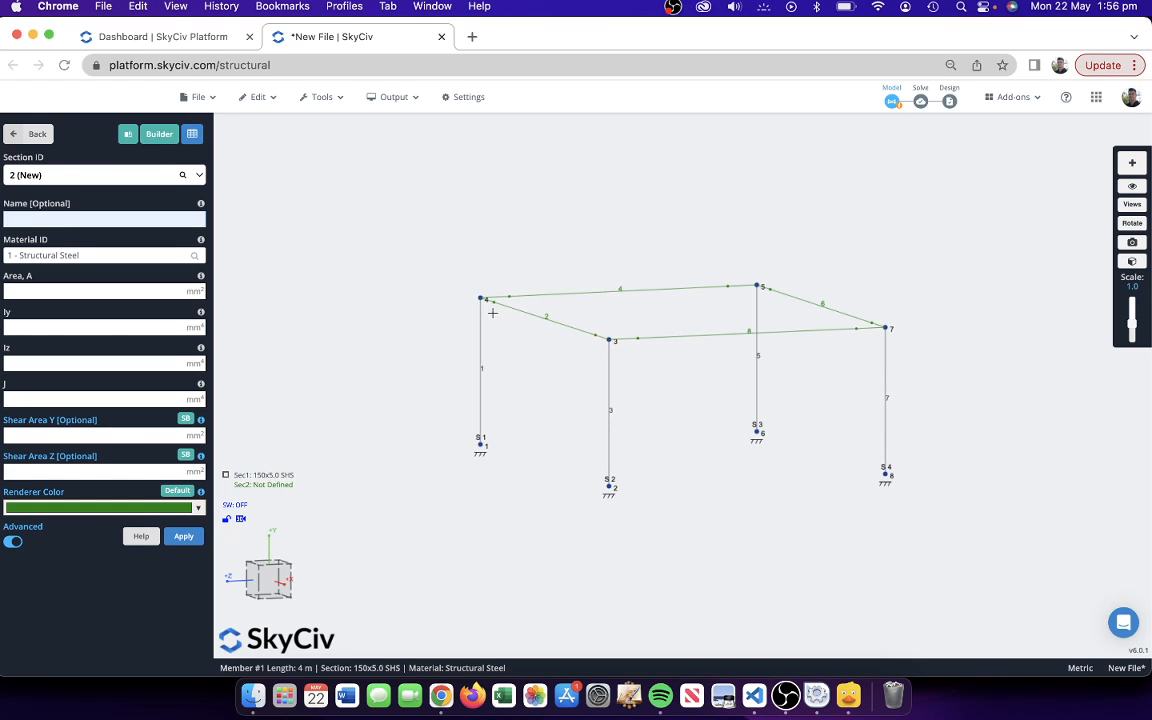
- Define section 2 from the Section Database as the Australian universal beam 150 UB 14, Steel (250 Grade), found by searching for UB, in Structural Steel
left_click(249, 488)
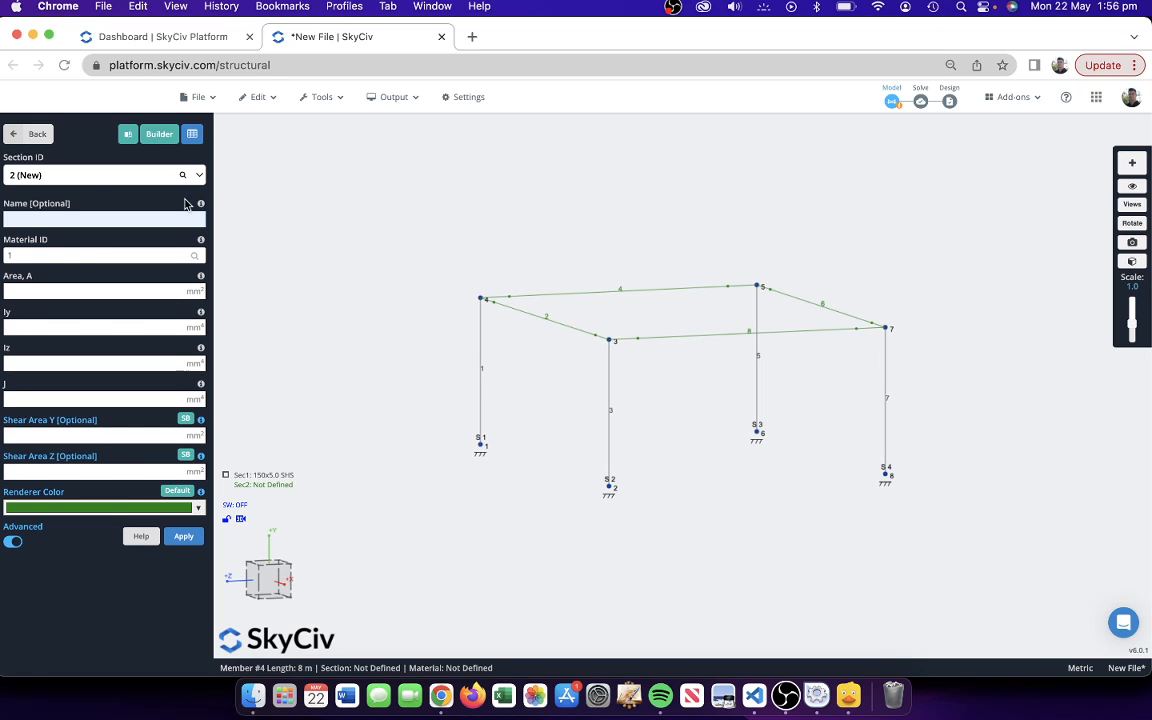
left_click(128, 138)
left_click(522, 334)
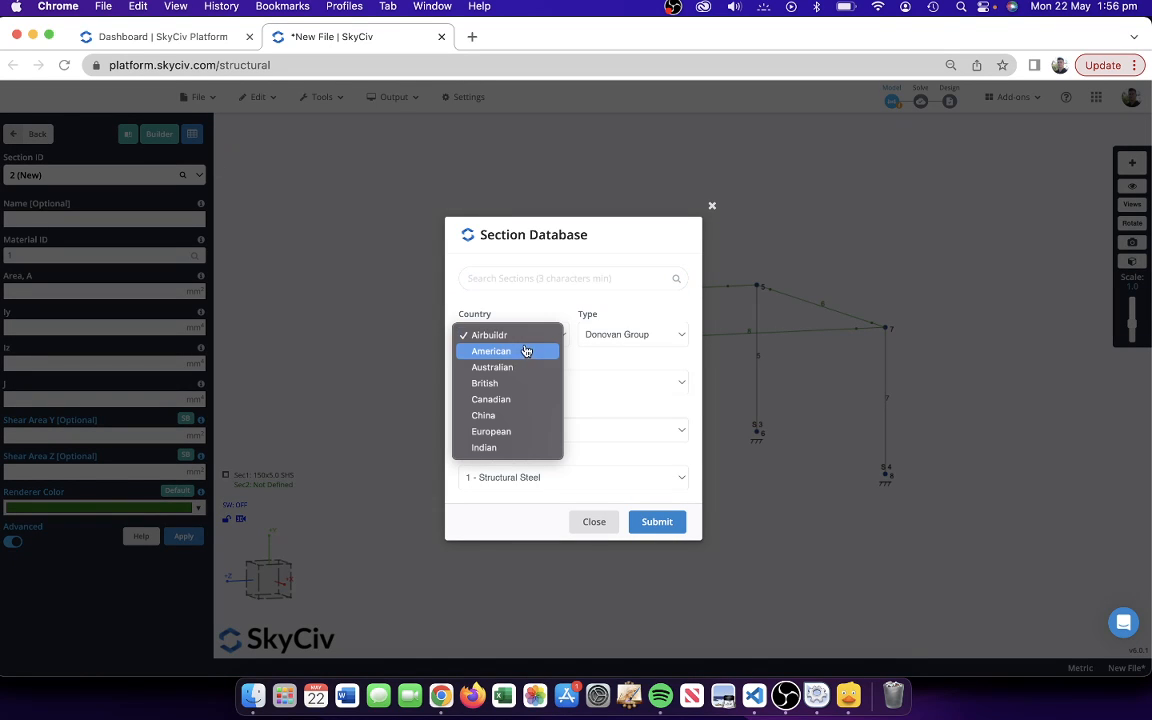
left_click(522, 367)
left_click(650, 334)
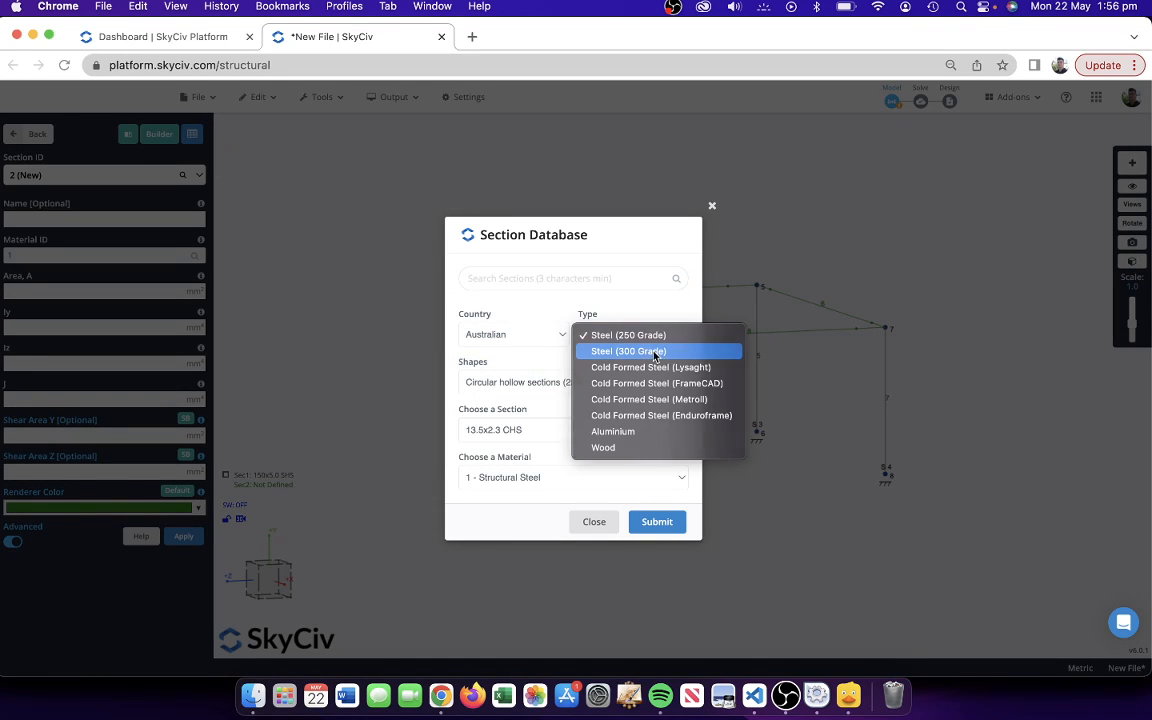
left_click(655, 352)
left_click(510, 280)
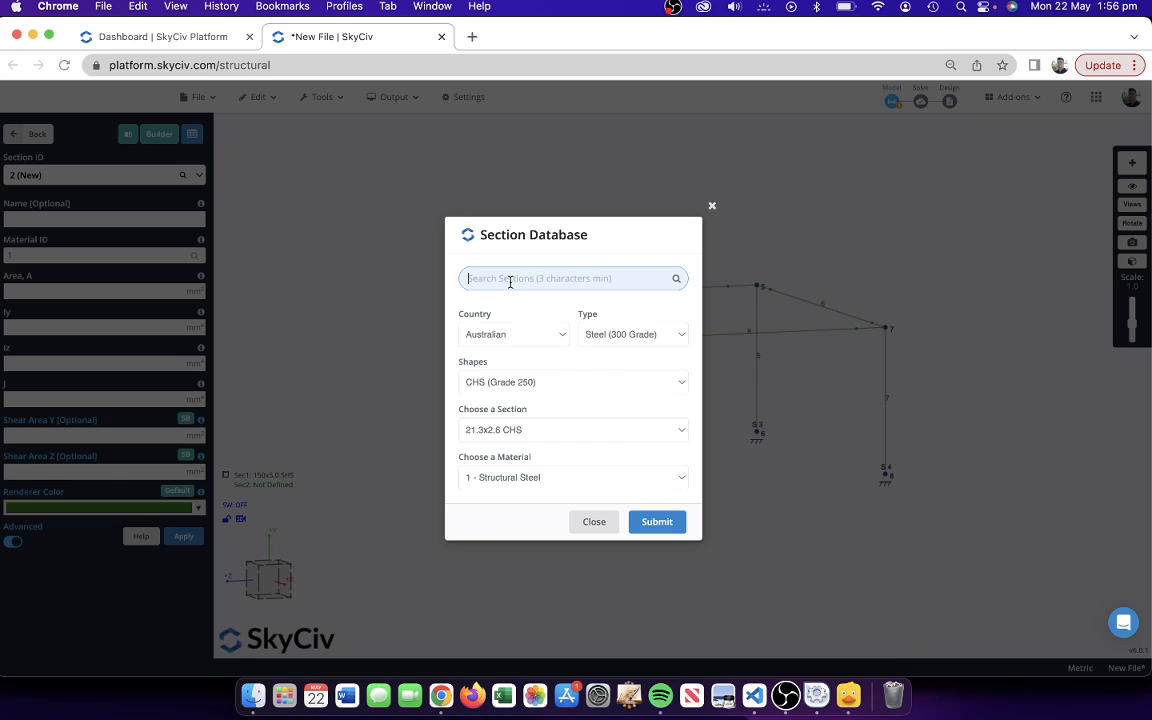
type("UB")
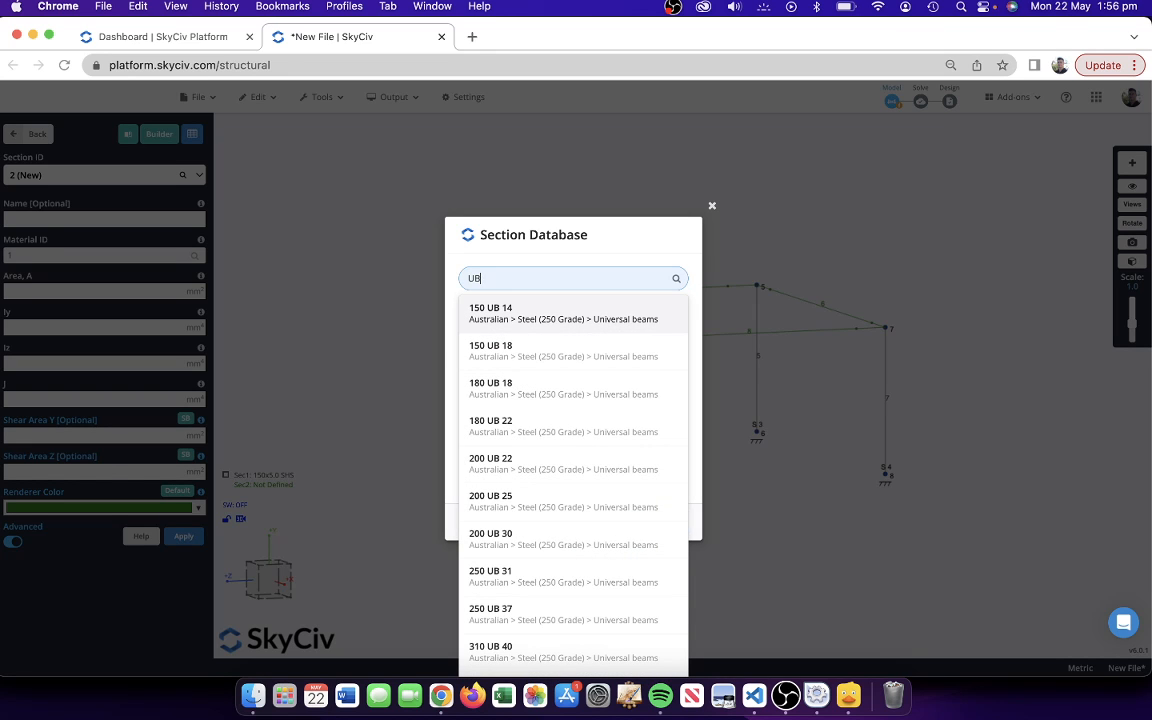
left_click(527, 313)
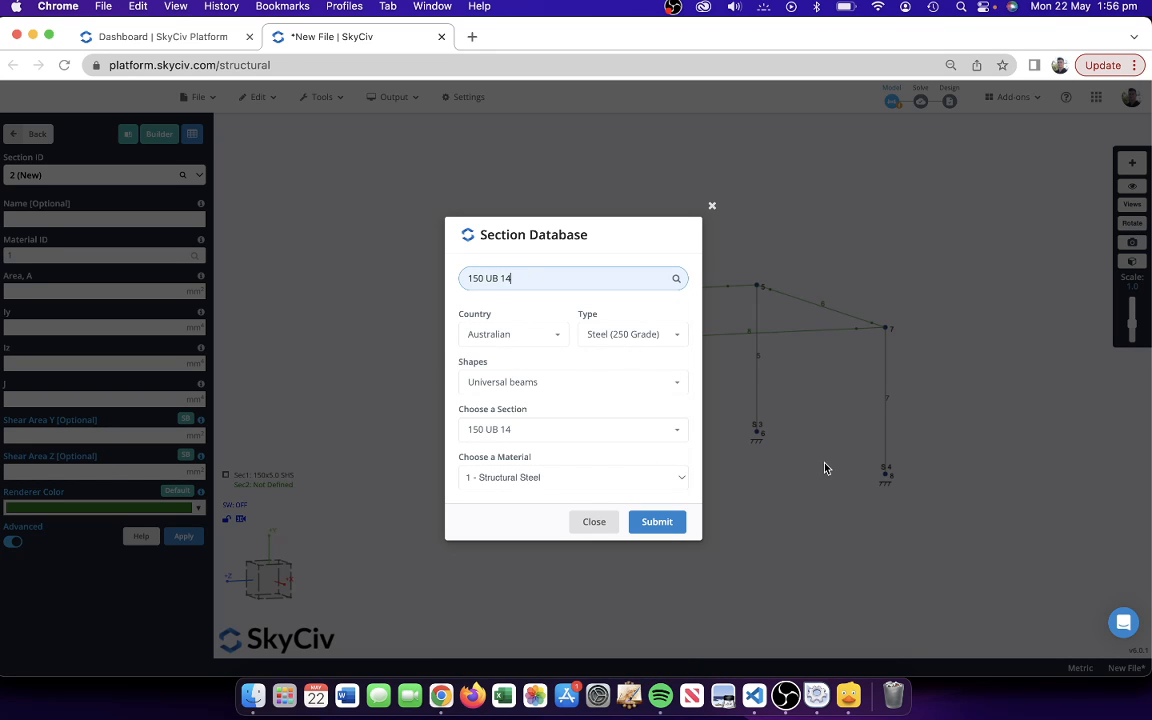
left_click(650, 521)
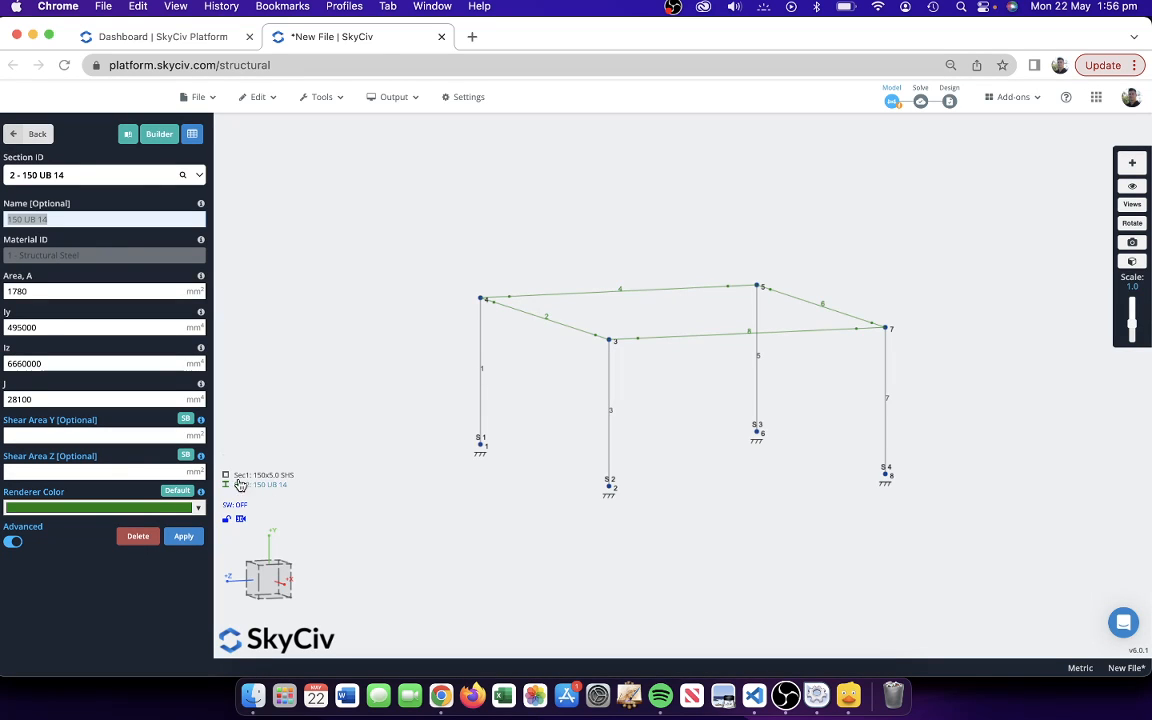
- Leave the section settings, display the frame as a 3D render, and dismiss the missing-sections notice
left_click(27, 132)
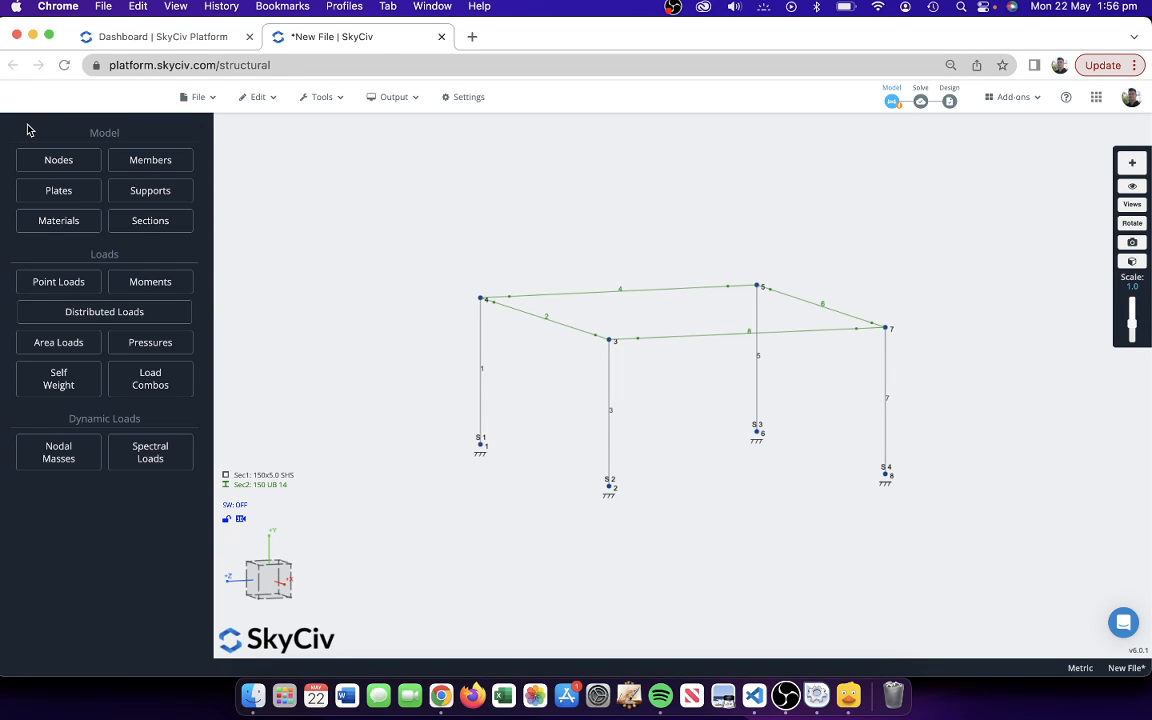
left_click_drag(436, 278, 423, 282)
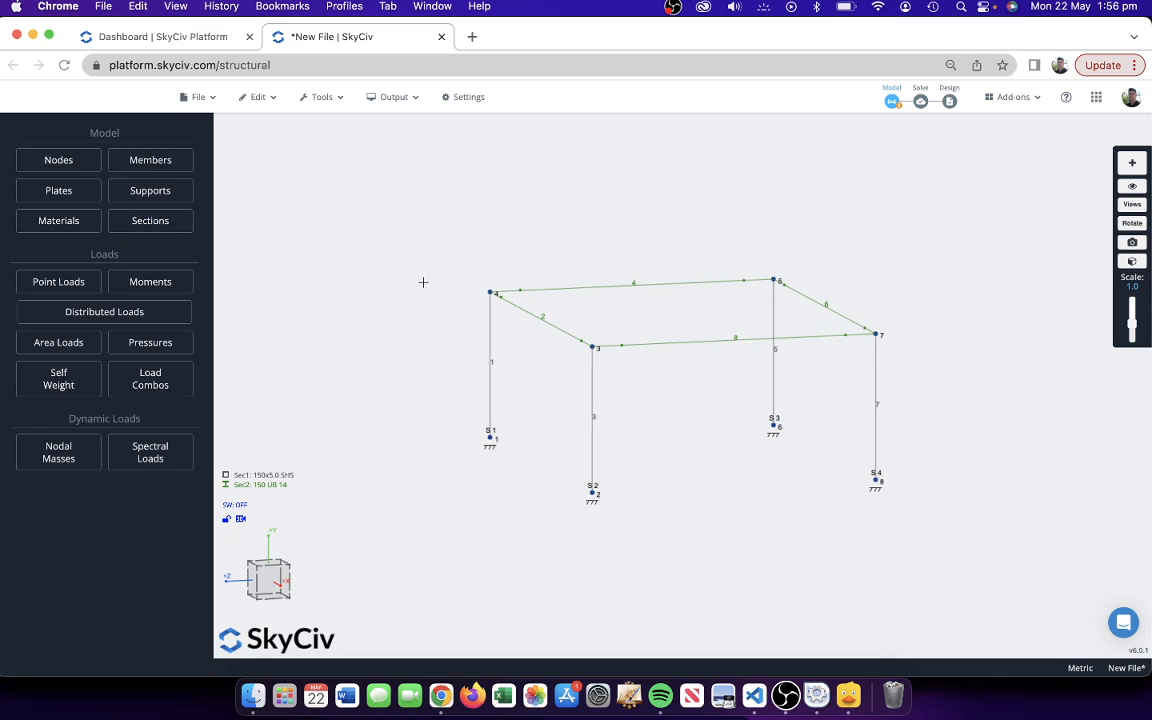
left_click(393, 97)
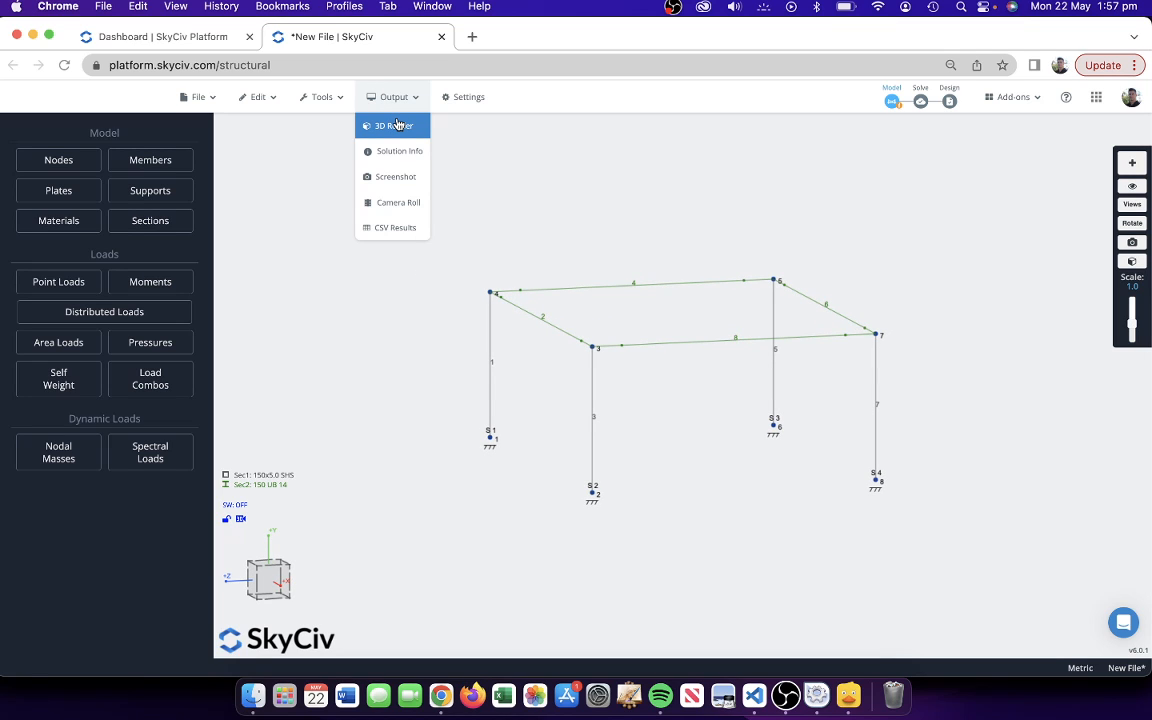
left_click(396, 125)
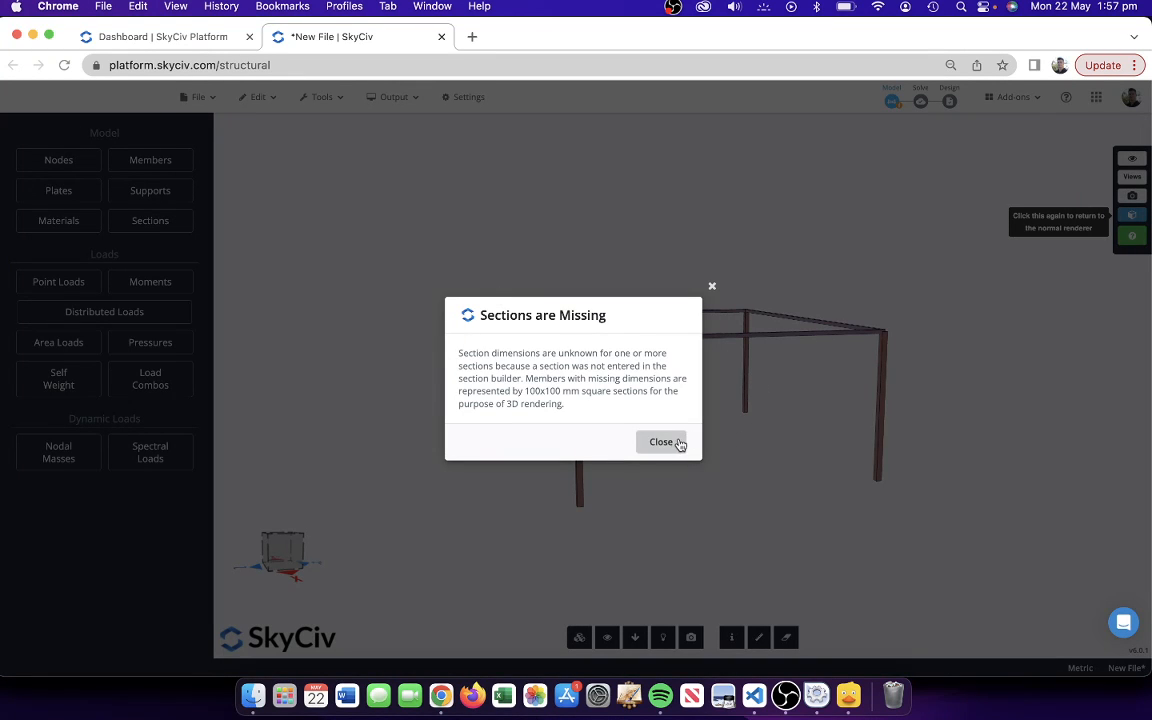
left_click(668, 442)
- Inspect the beam-to-column corner joint in the 3D render and return to the wireframe display
left_click_drag(638, 357, 571, 311)
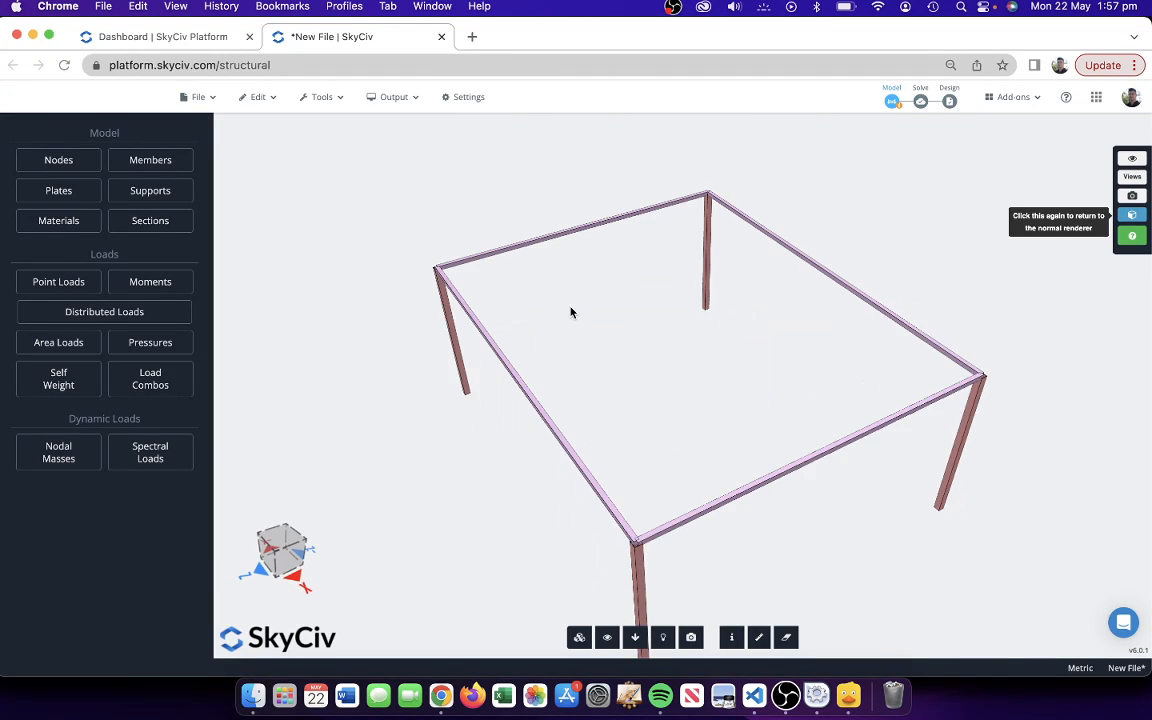
scroll(604, 468, "up", 5)
right_click_drag(625, 483, 627, 368)
scroll(627, 368, "down", 3)
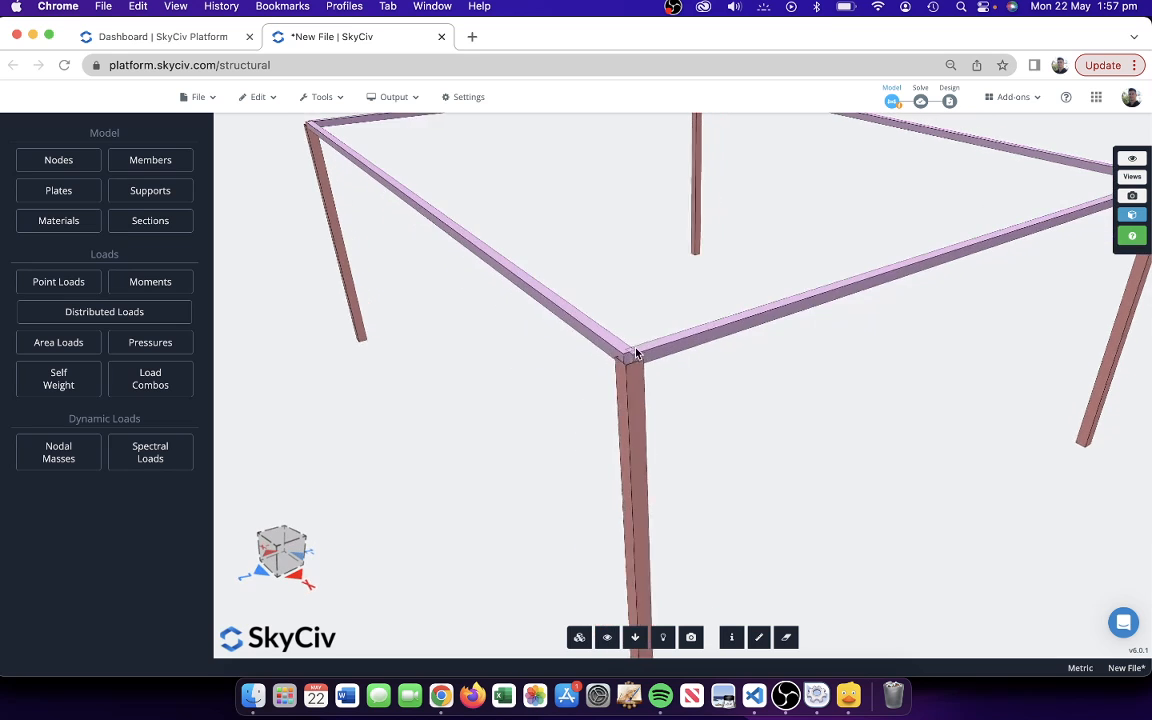
scroll(645, 352, "up", 5)
scroll(553, 320, "down", 8)
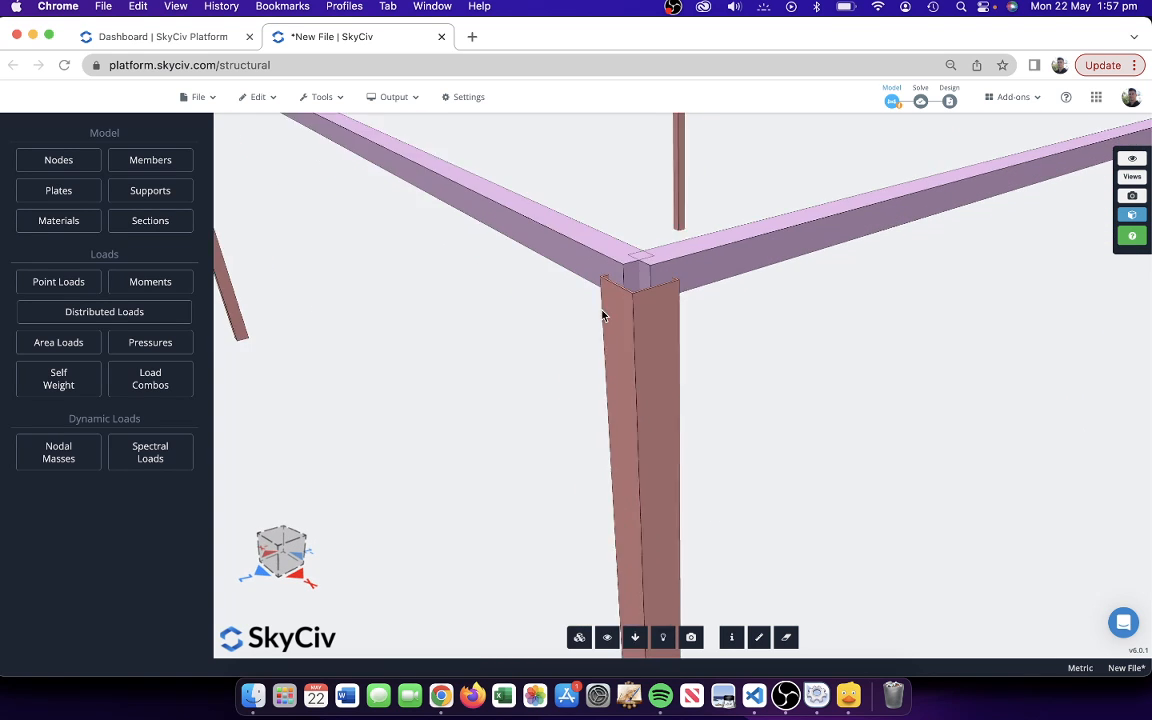
left_click(400, 98)
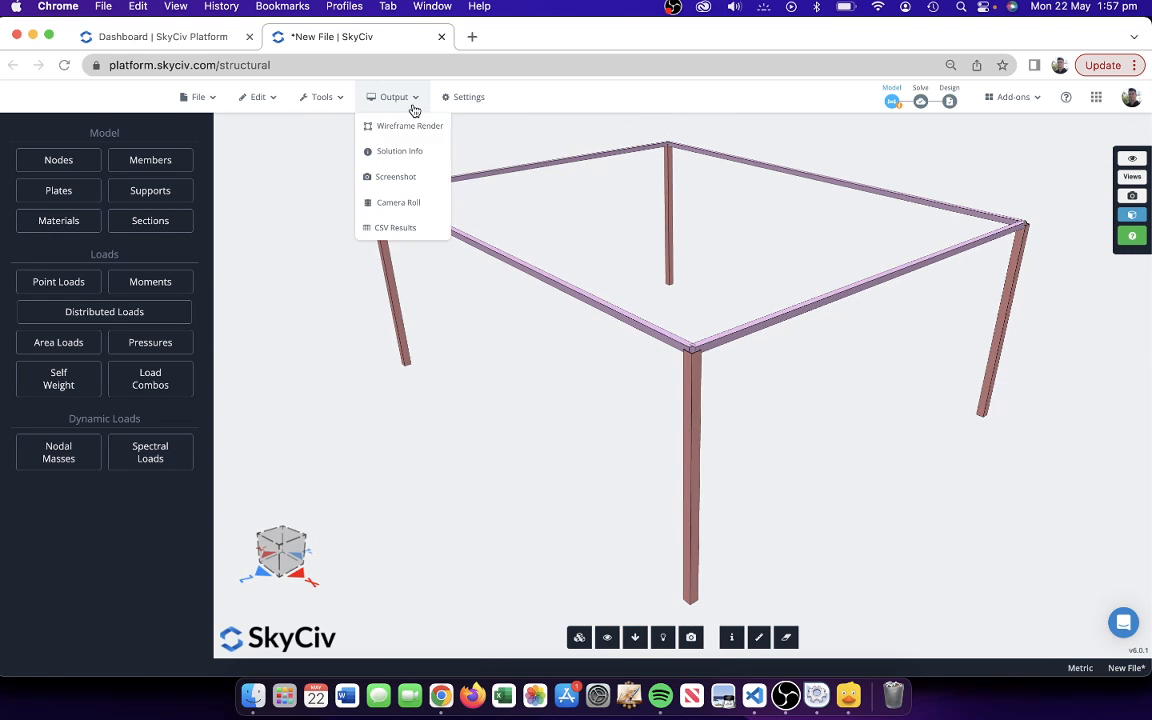
left_click(410, 127)
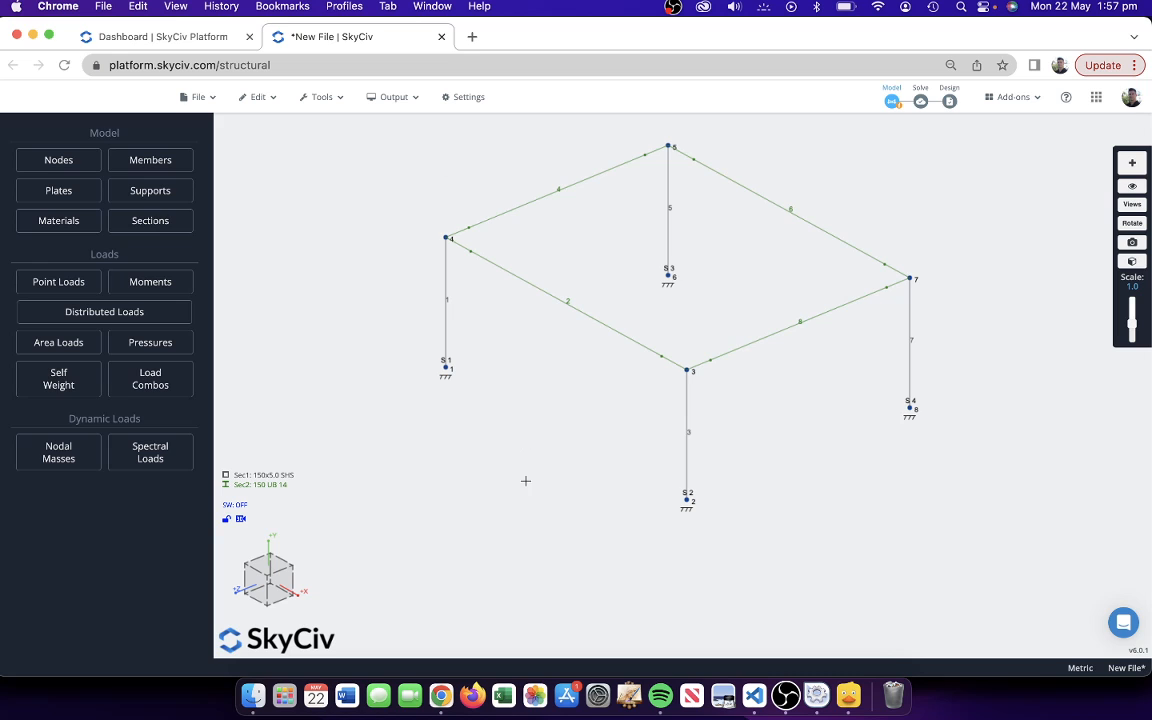
- Select nodes 2, 3, 7 and 8 together and set their X position to 5 m
left_click_drag(525, 481, 522, 465)
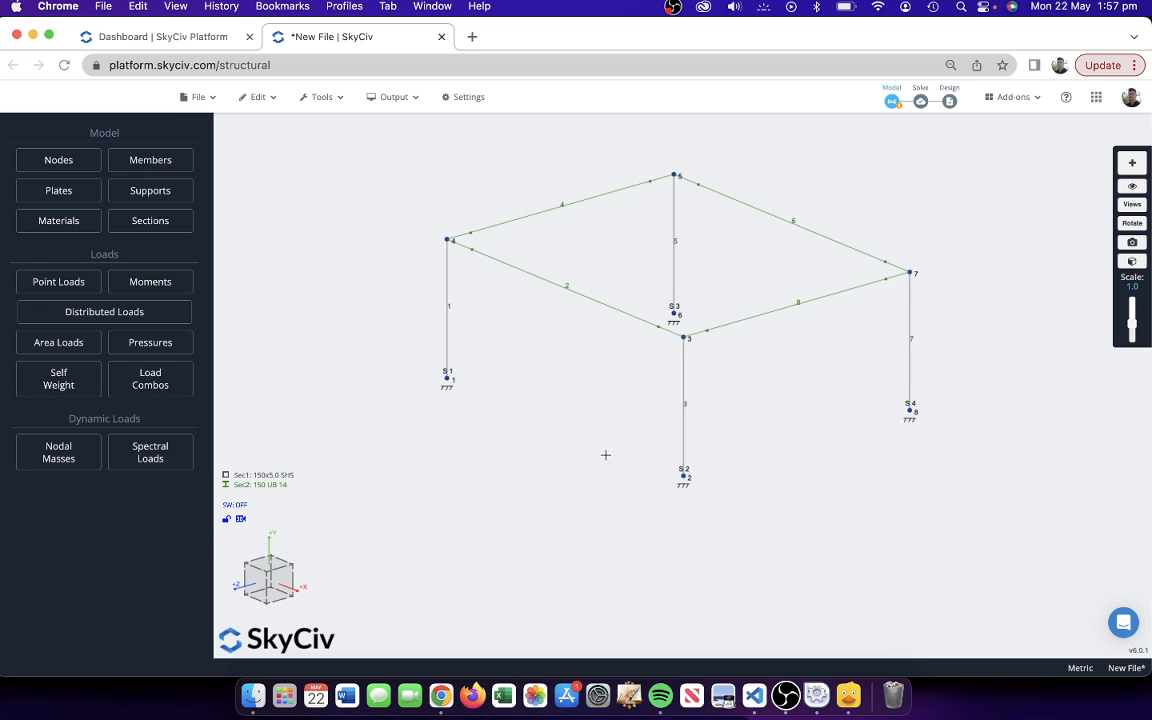
right_click_drag(633, 460, 632, 470)
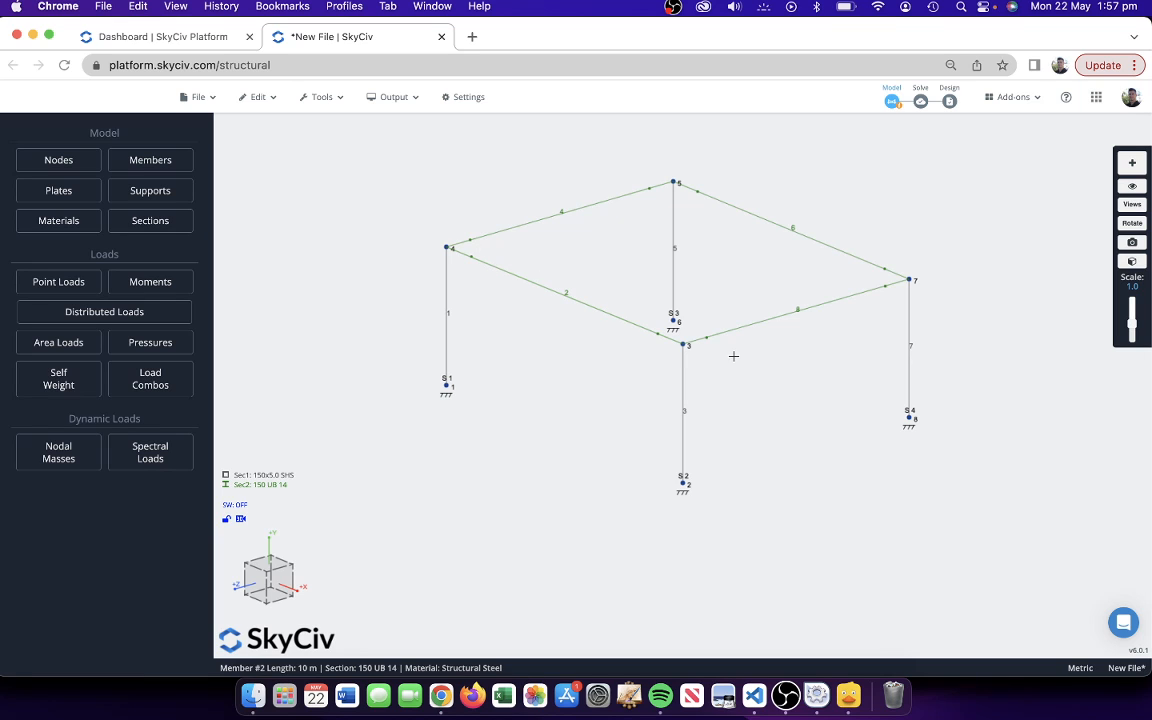
left_click_drag(734, 366, 751, 141)
left_click_drag(882, 241, 795, 195)
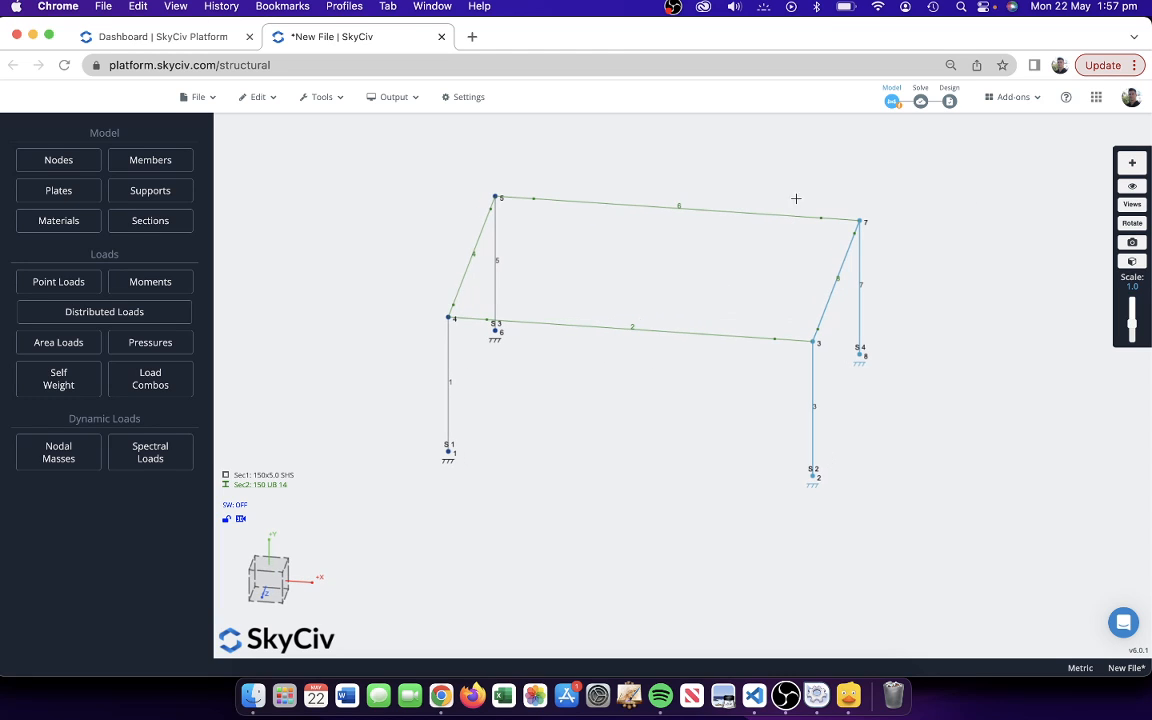
left_click(47, 162)
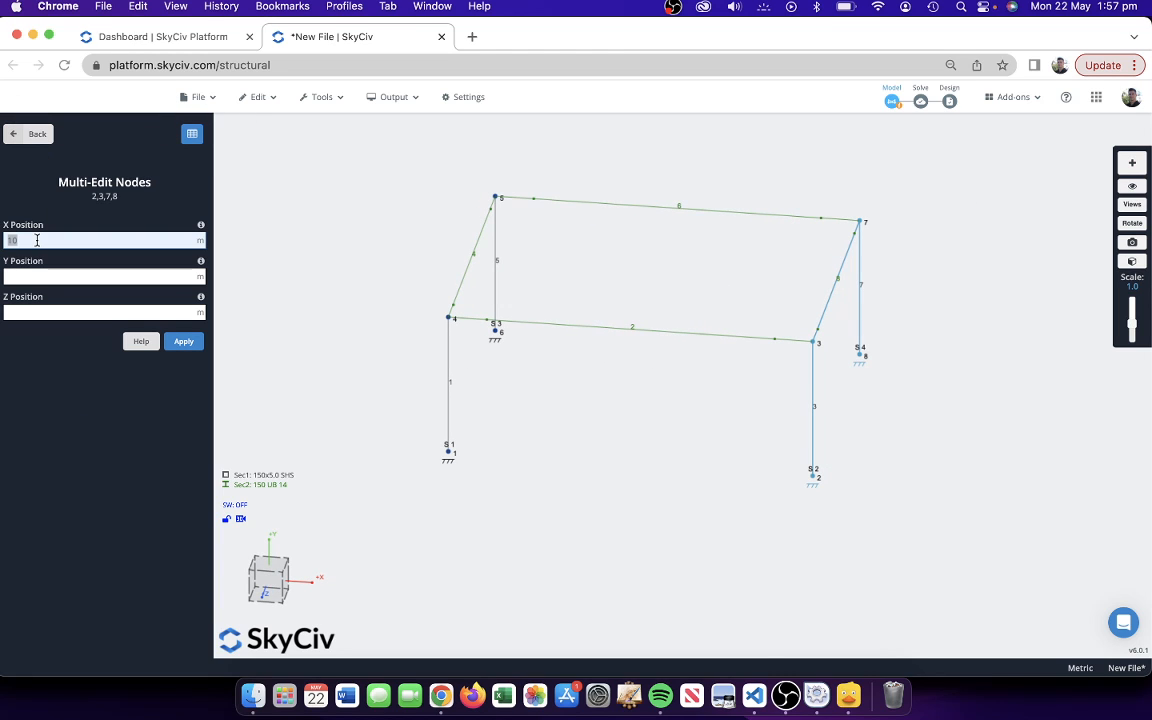
type("5")
key("Return")
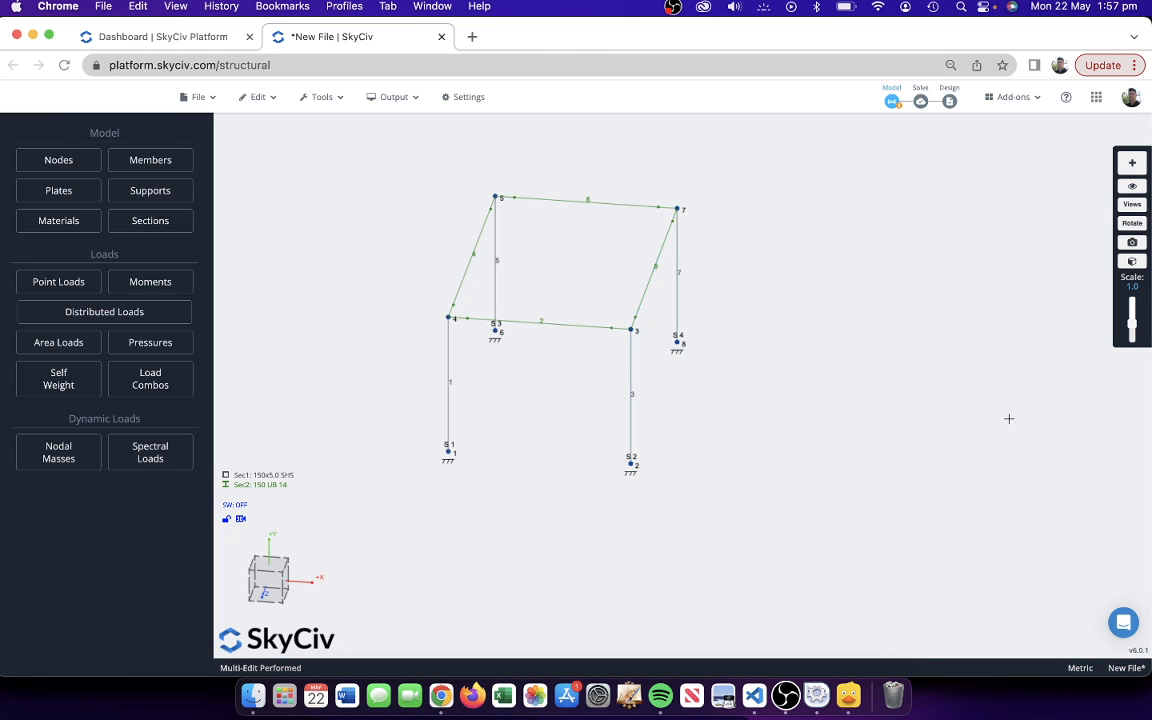
- Select nodes 5 to 8 together and set their Z position to -4 m
right_click_drag(983, 397, 861, 402)
left_click_drag(921, 464, 812, 148)
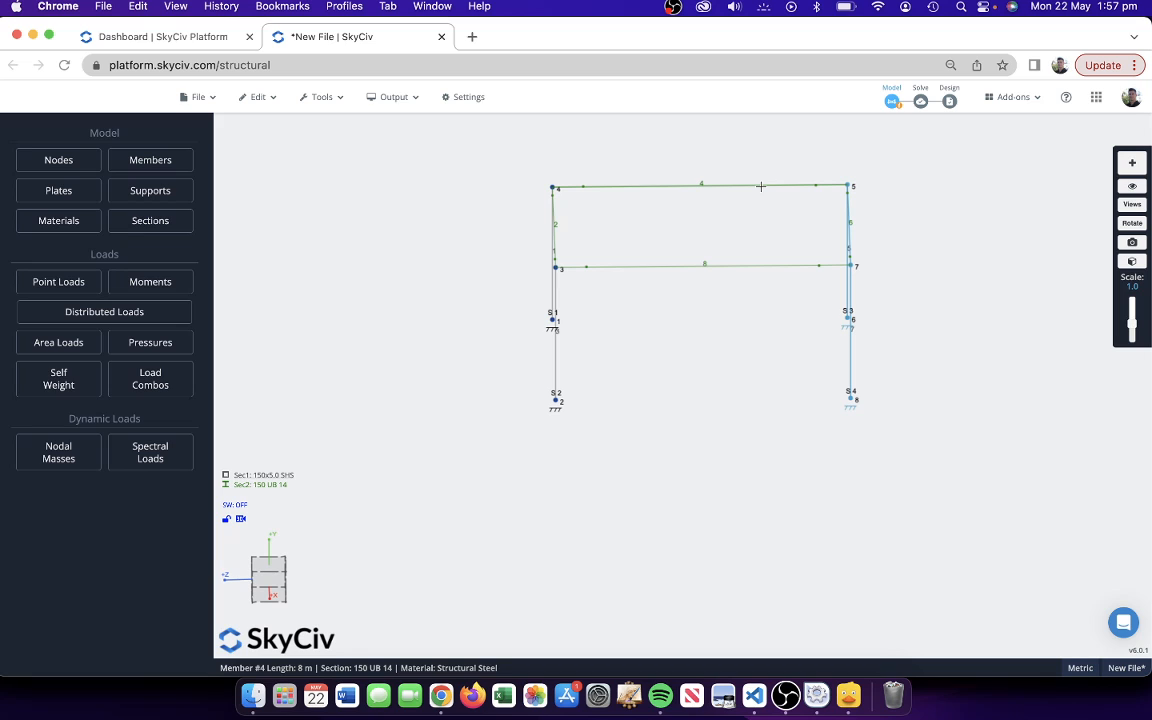
left_click(88, 164)
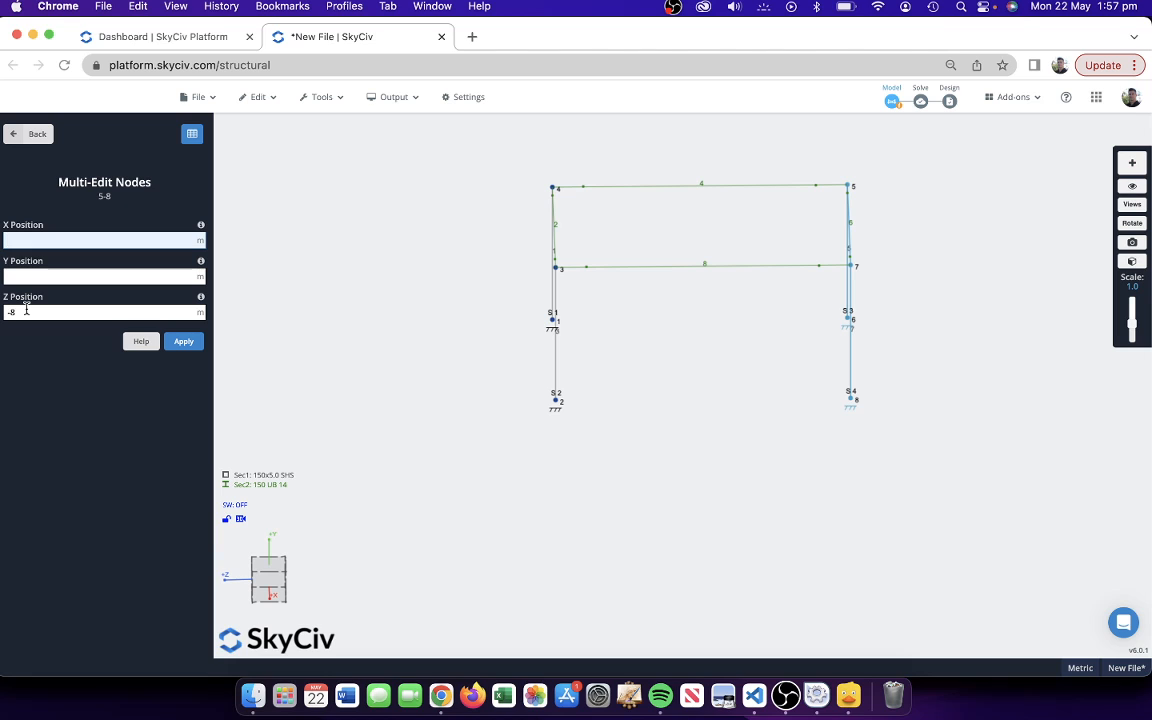
double_click(26, 311)
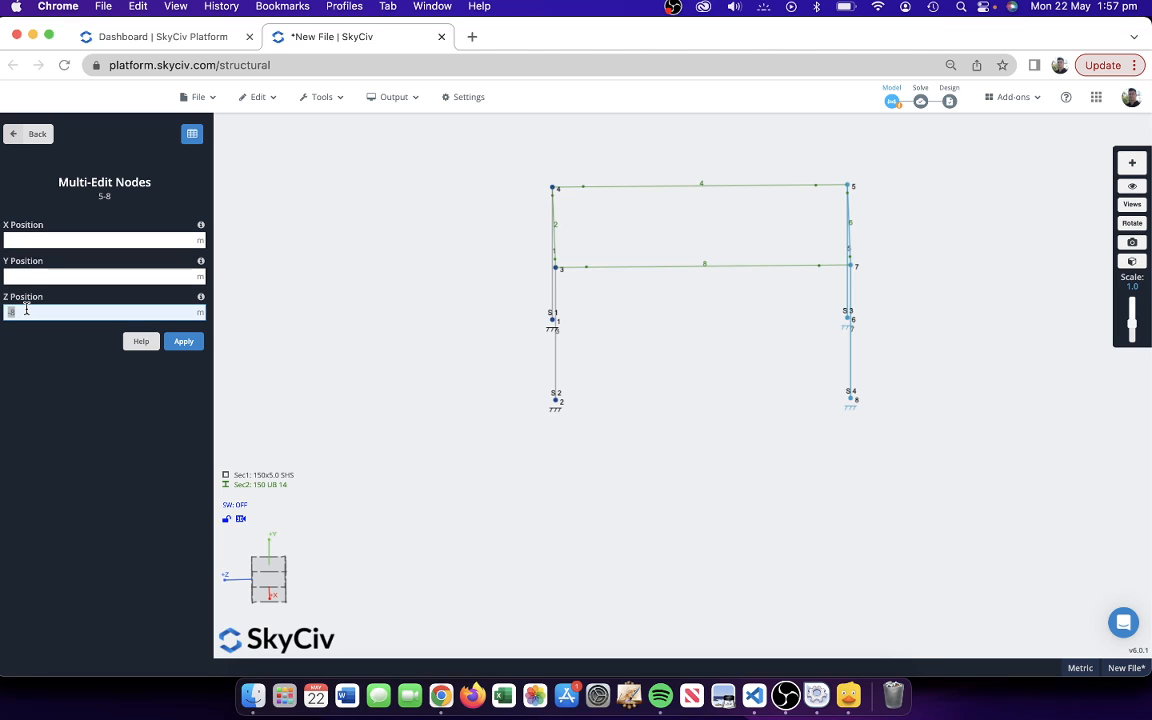
type("-4")
key("Return")
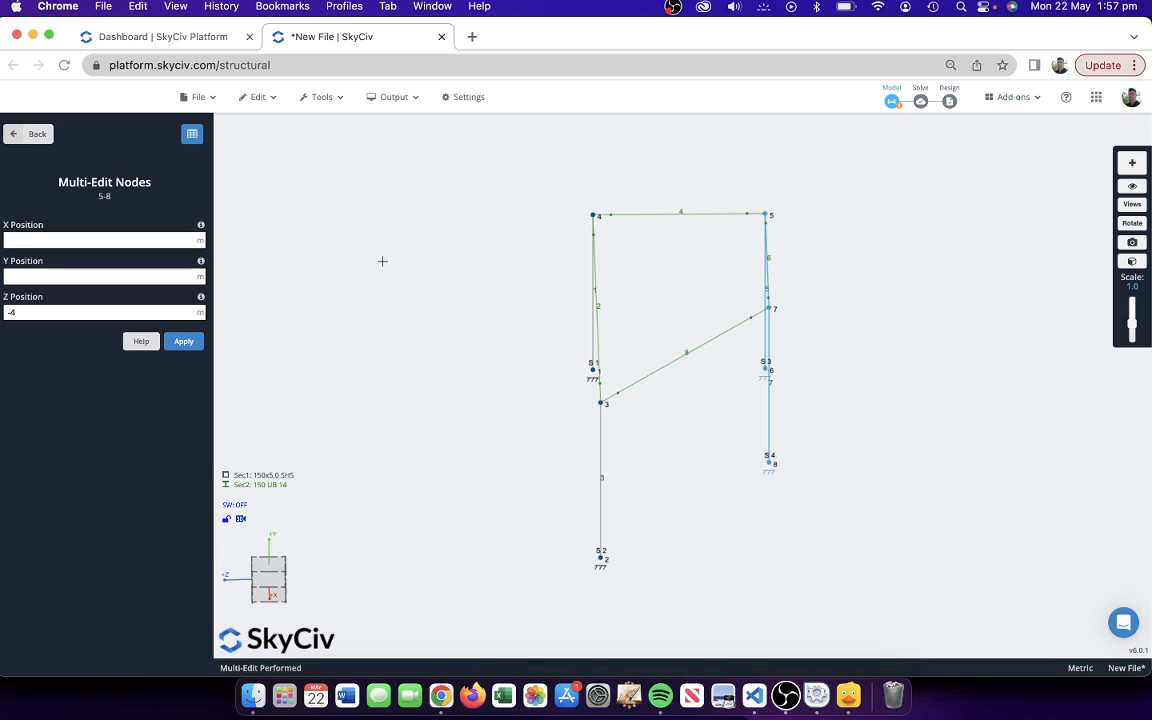
- Select nodes 2 and 3 together, set their X position to 5 m, and clear the selection
left_click_drag(369, 251, 579, 367)
left_click_drag(923, 591, 876, 325)
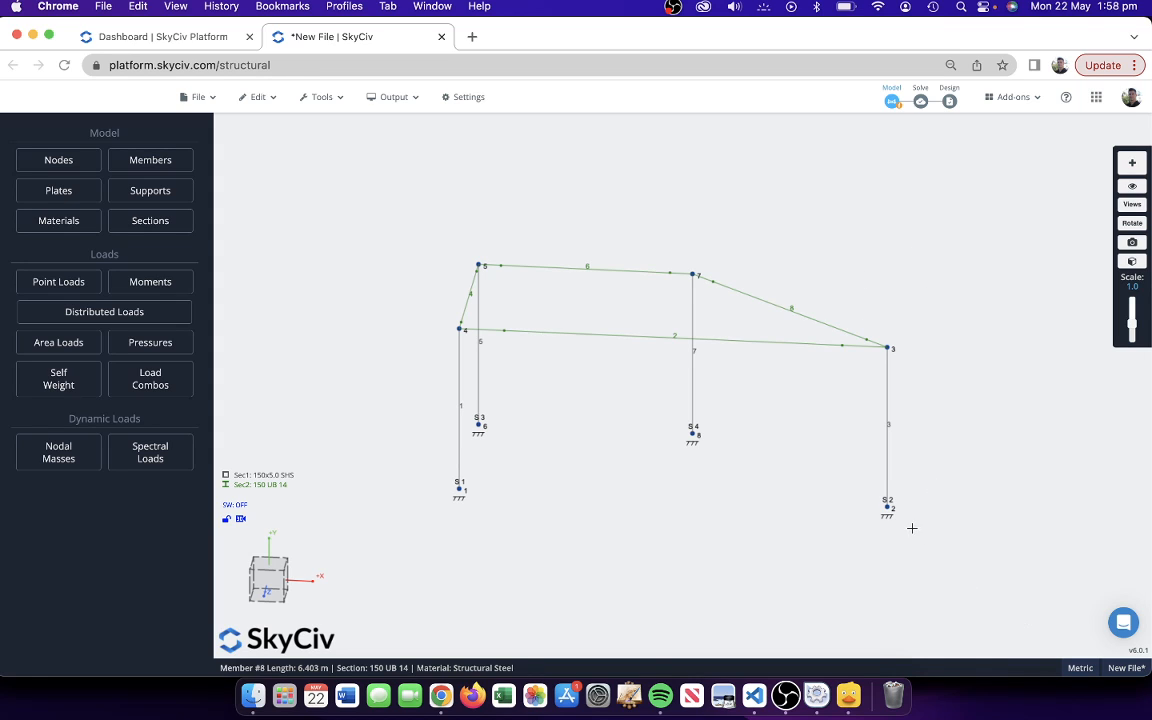
left_click_drag(922, 509, 850, 226)
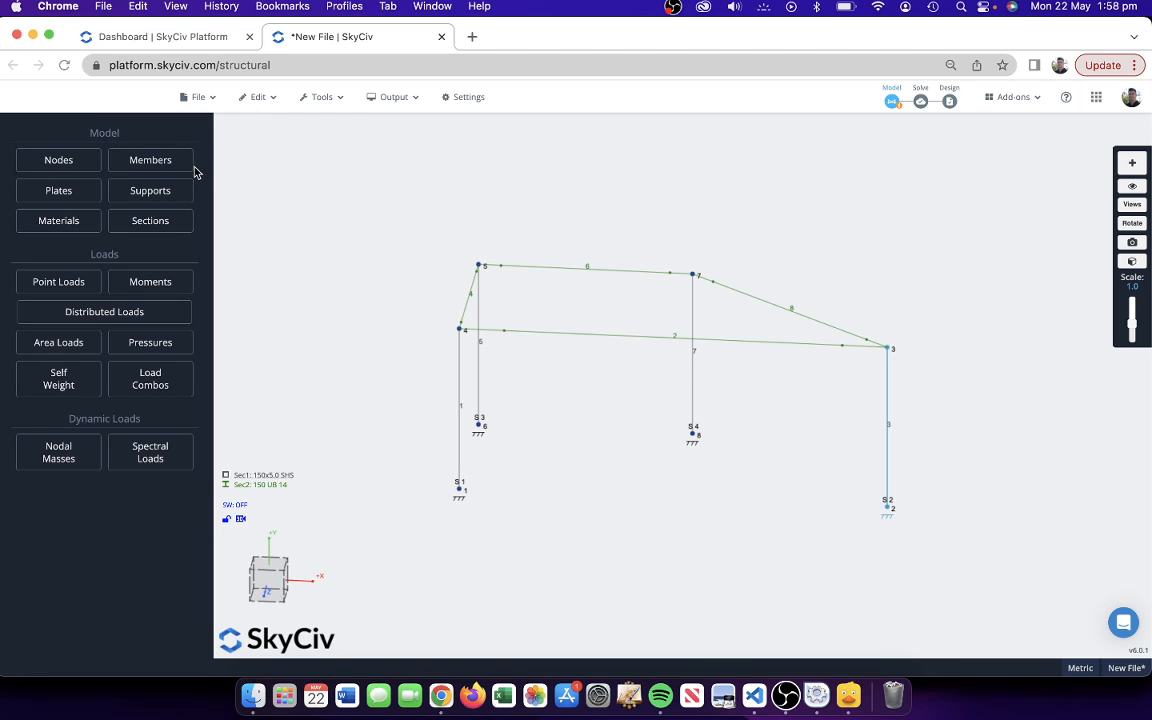
left_click(57, 159)
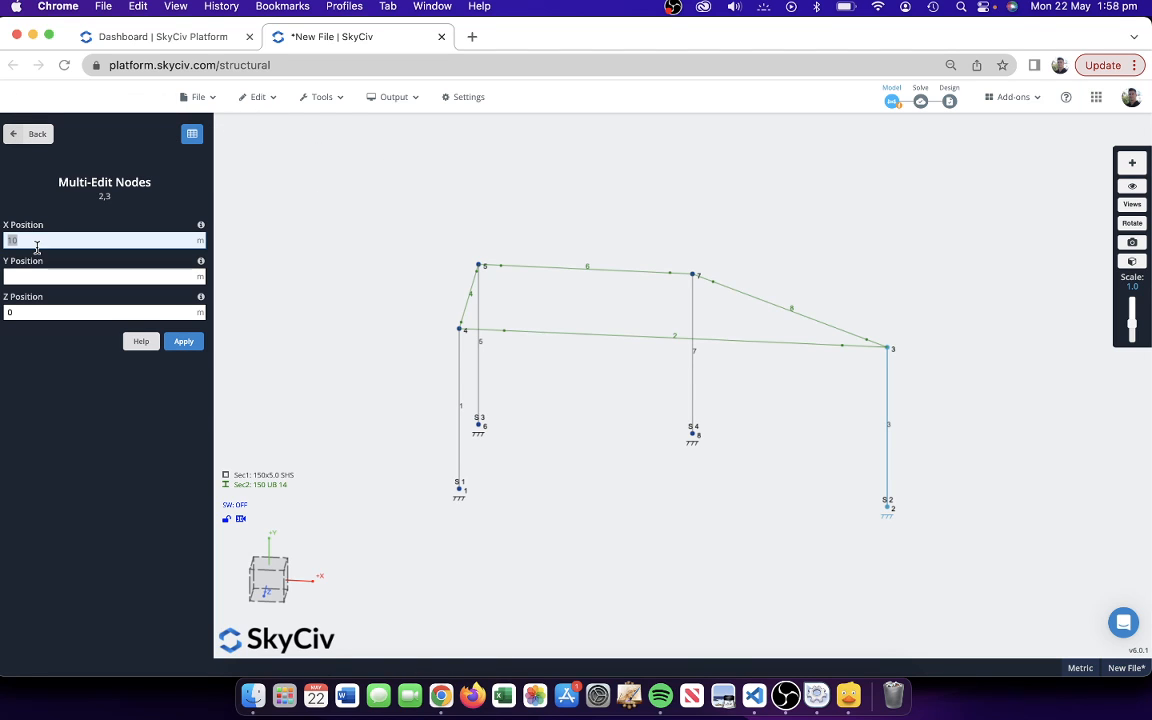
type("5")
key("Return")
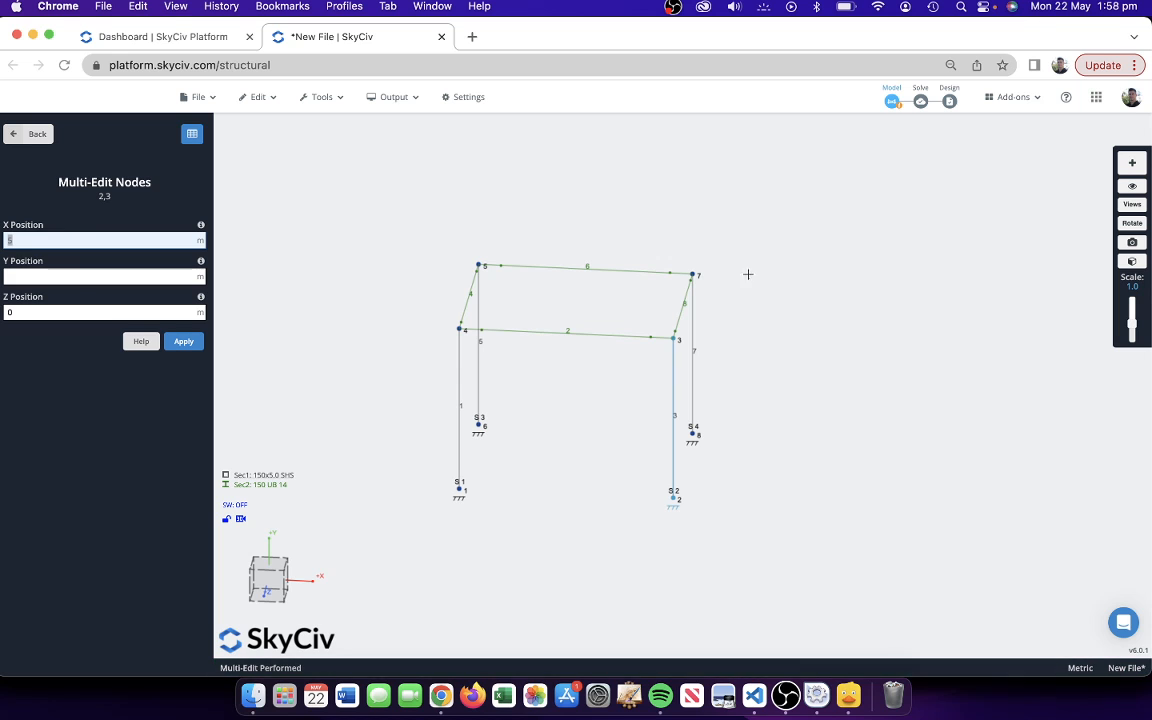
left_click(851, 206)
left_click_drag(851, 206, 887, 211)
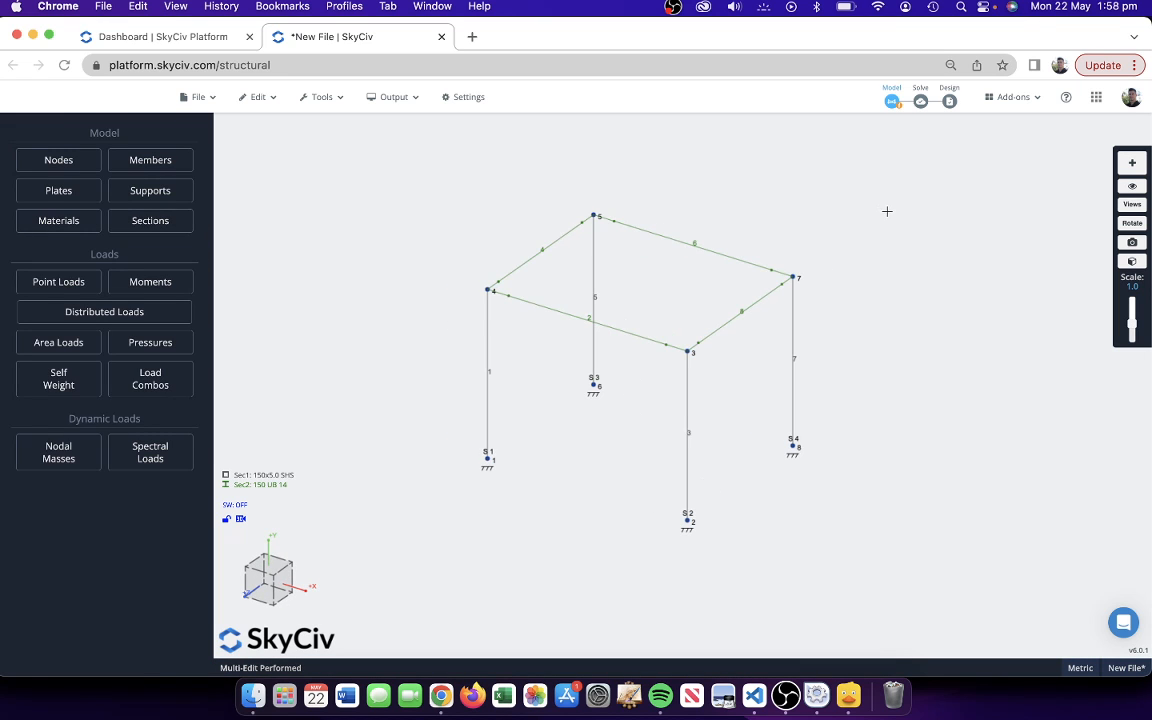
- Examine the resized frame and the orientation of its beams and columns in the 3D render, and return to the wireframe
left_click(393, 97)
left_click(388, 123)
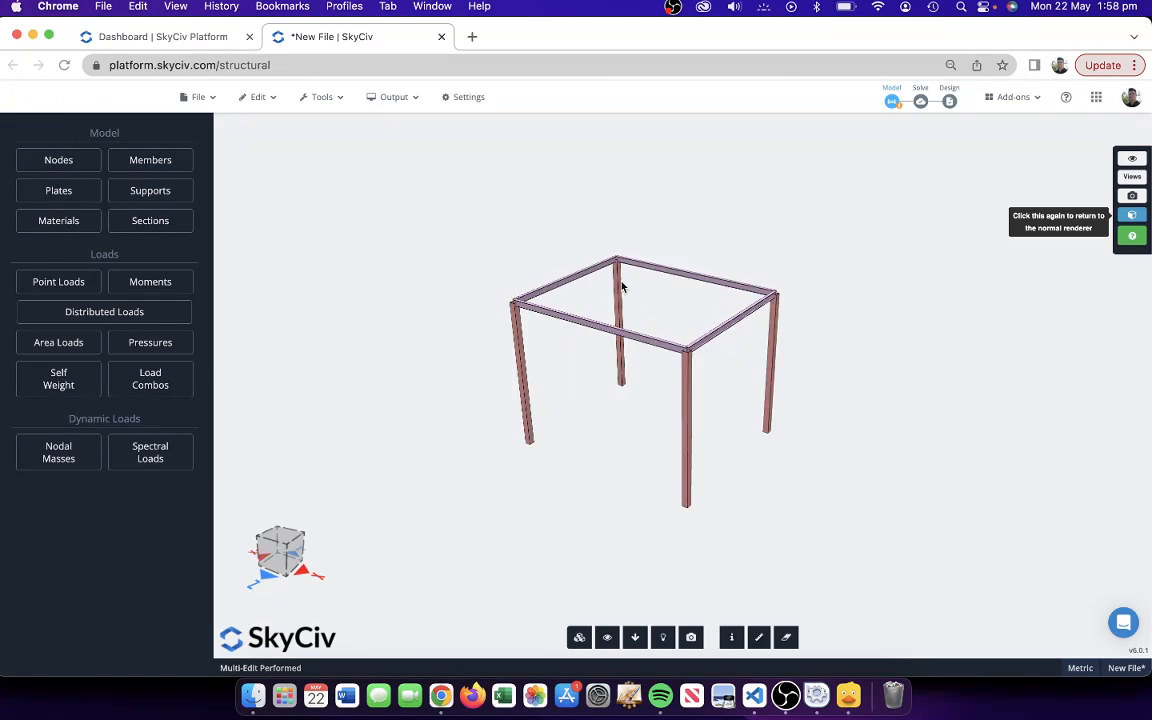
scroll(700, 305, "up", 3)
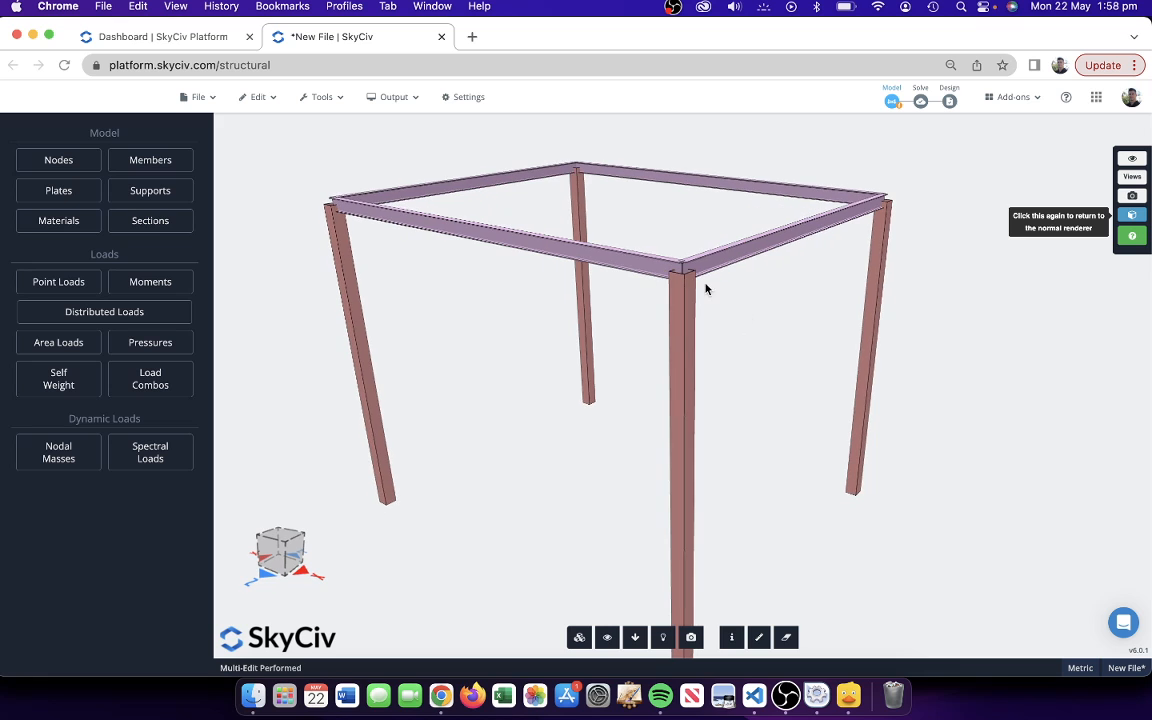
scroll(705, 275, "up", 3)
right_click_drag(703, 262, 689, 306)
scroll(640, 260, "up", 3)
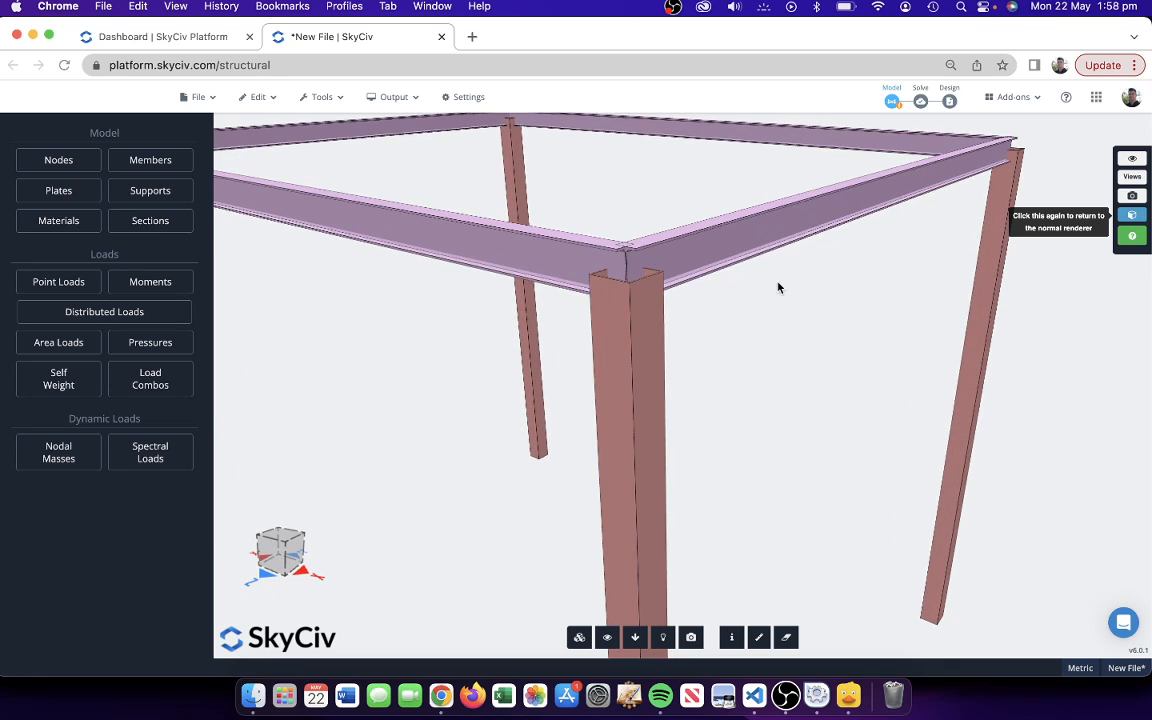
scroll(745, 314, "down", 8)
scroll(540, 370, "down", 5)
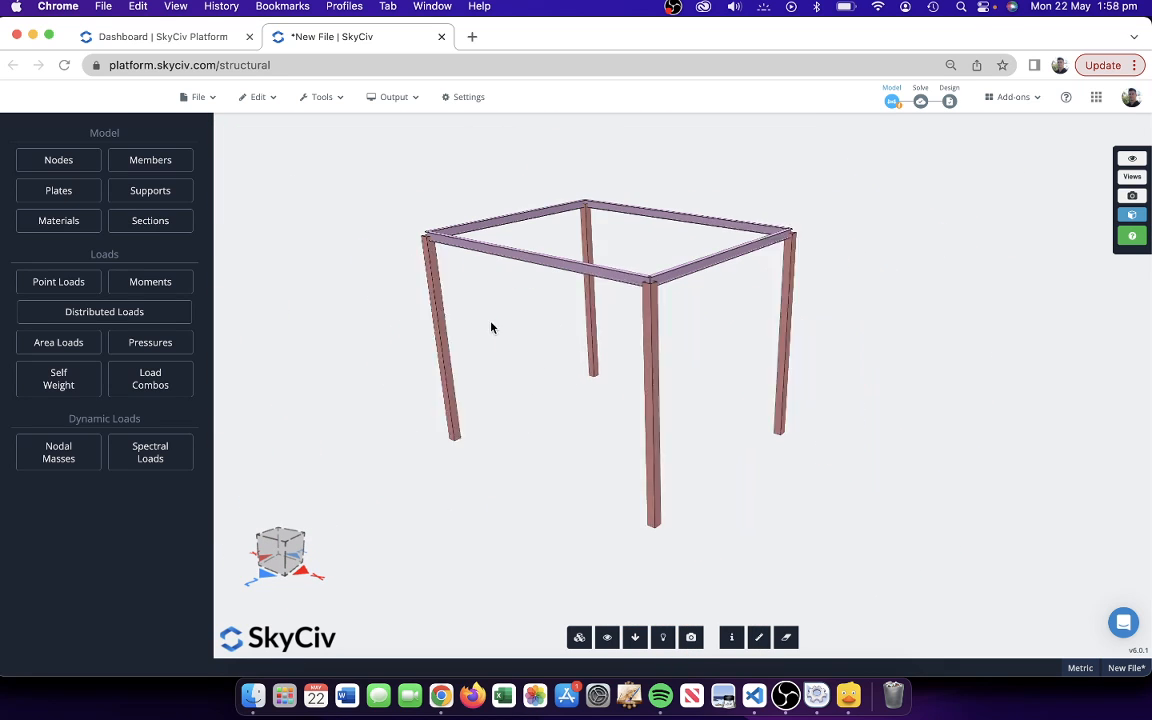
left_click(389, 100)
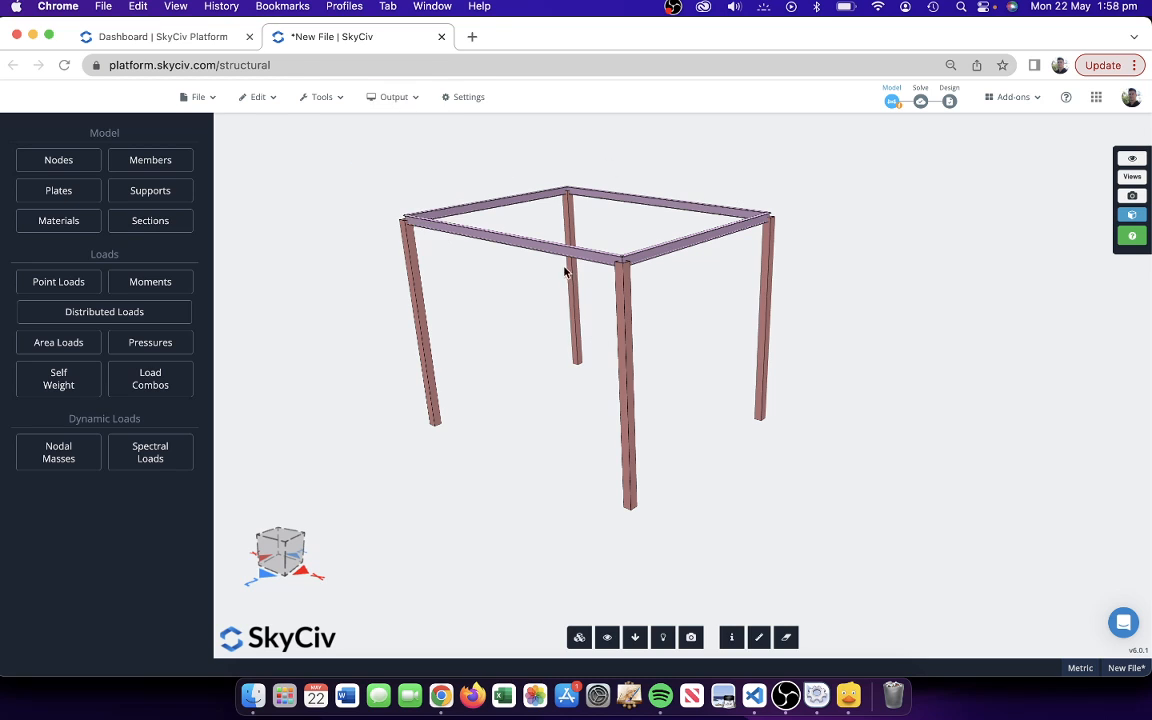
left_click(389, 97)
left_click(392, 127)
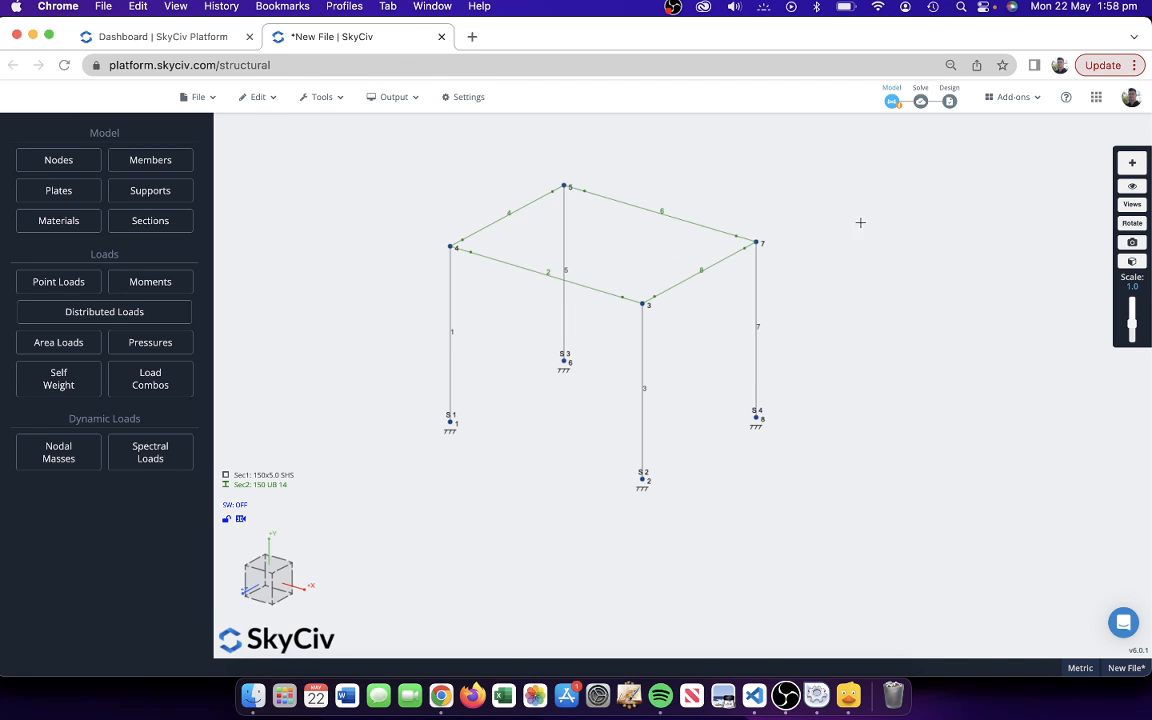
- Try the 3D Members display in the visibility settings and replace it with 3D Members on Hover
left_click(1132, 186)
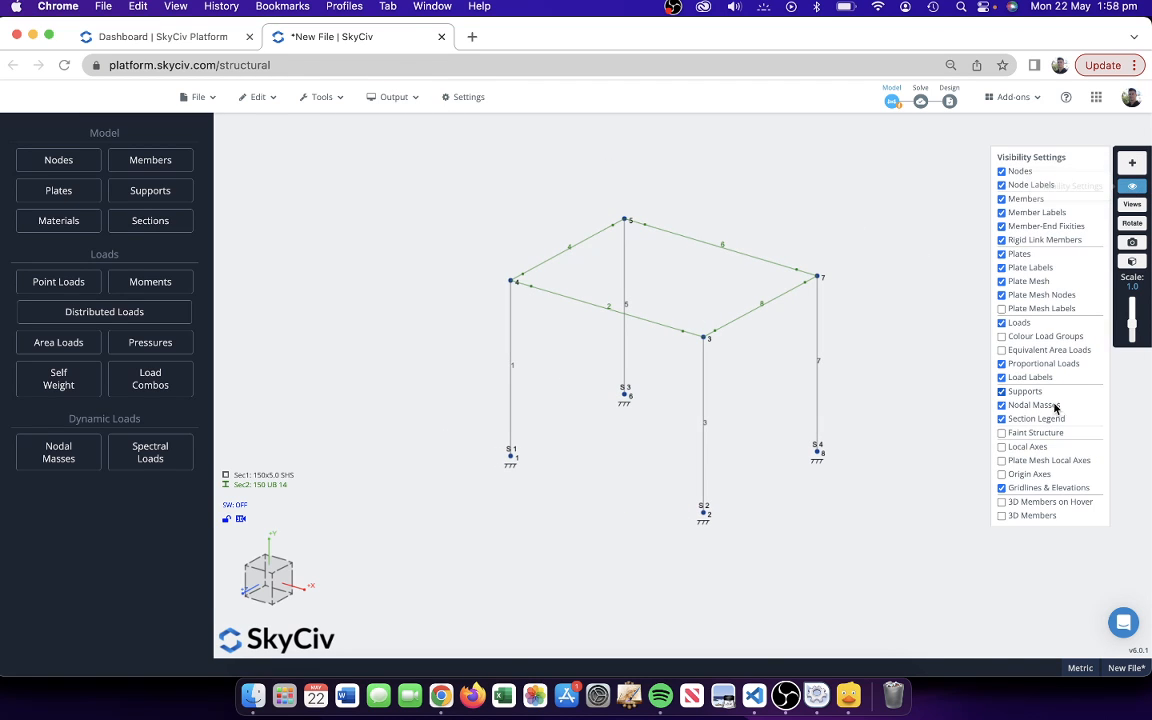
left_click(1002, 516)
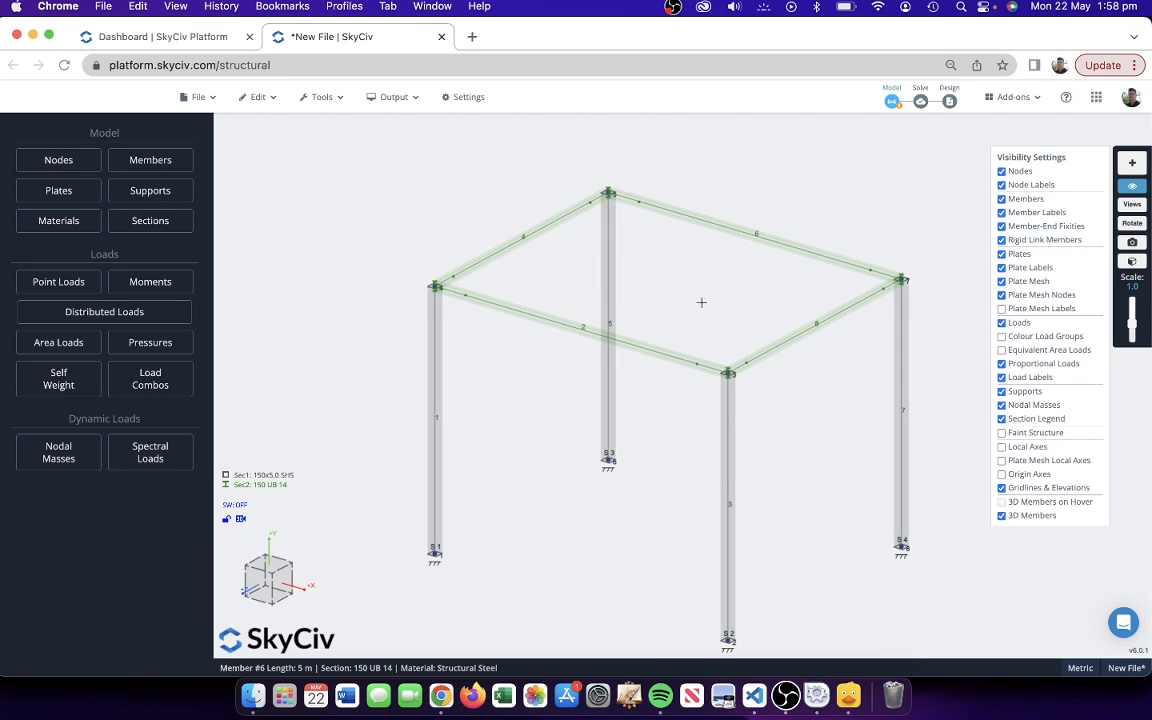
left_click_drag(701, 302, 725, 204)
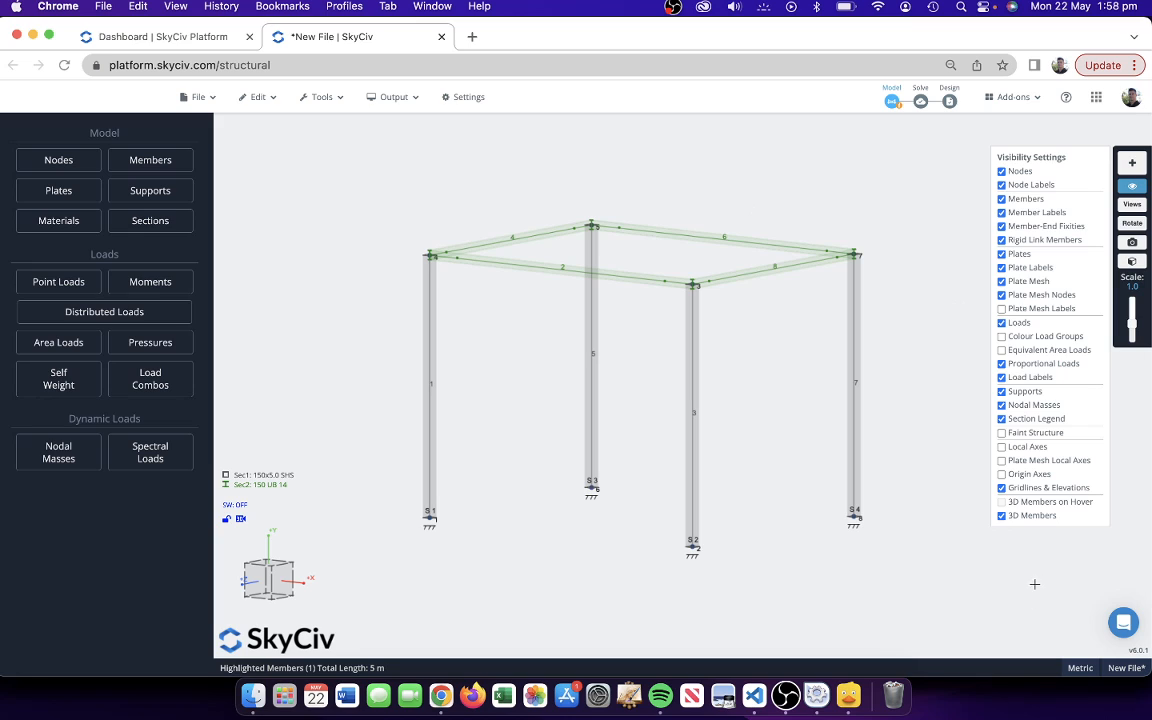
left_click(1002, 515)
left_click(1002, 501)
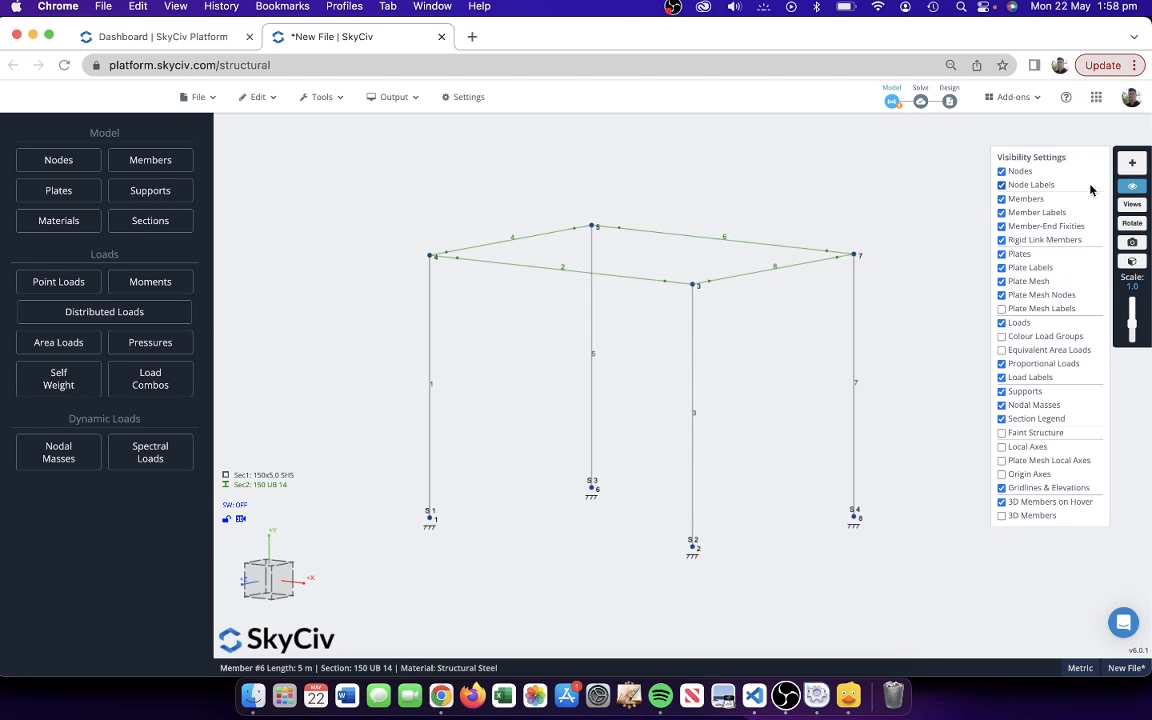
left_click(1132, 186)
left_click_drag(475, 163, 493, 257)
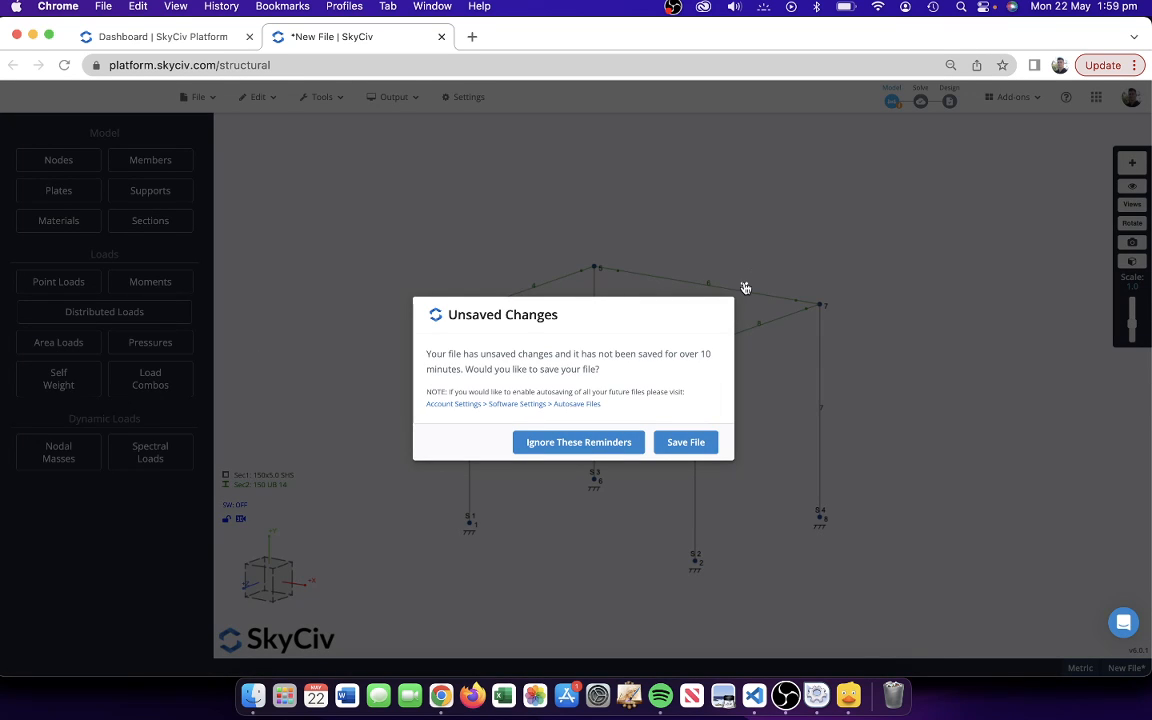
- Dismiss the save reminder and define a one-way area load over corner nodes 5, 7, 3 and 4 with a pressure of -1 kPa
left_click(745, 288)
left_click(42, 343)
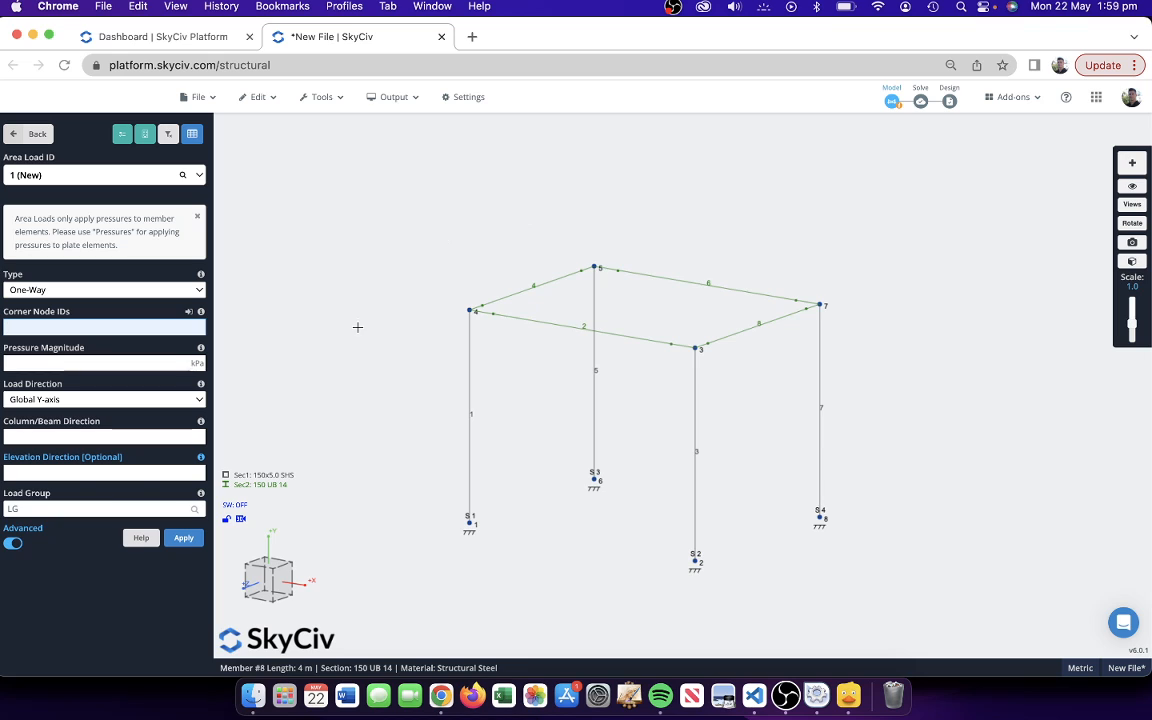
left_click_drag(357, 327, 380, 327)
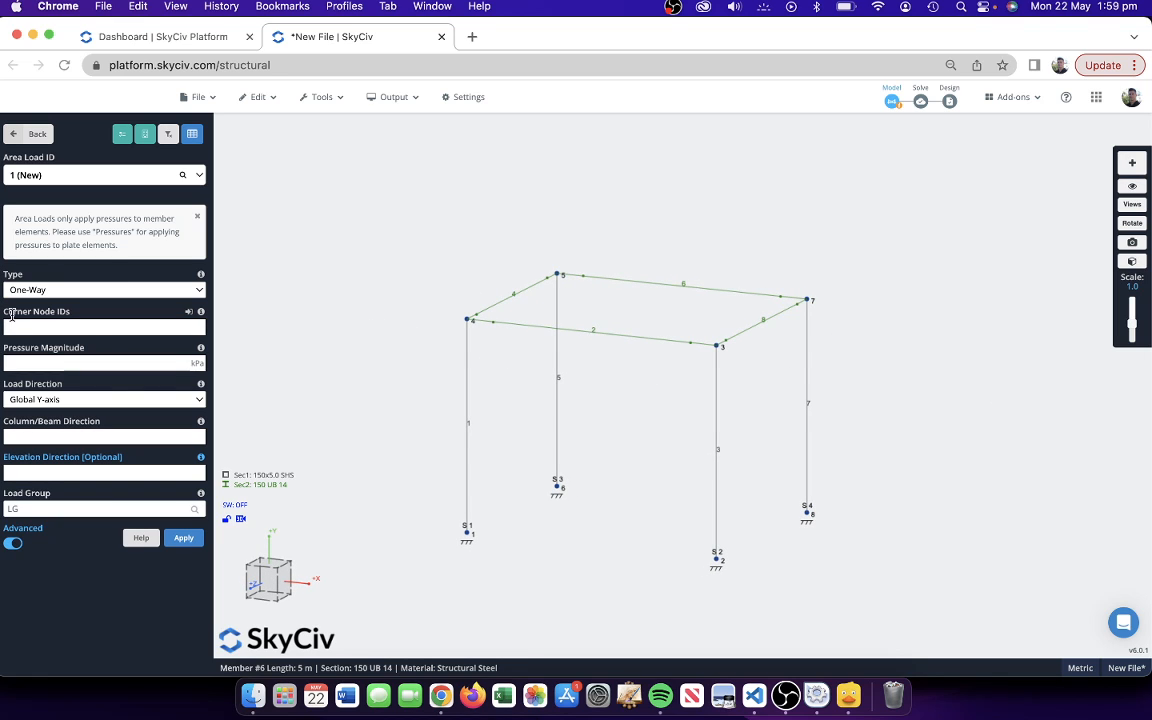
left_click(12, 326)
type("5,")
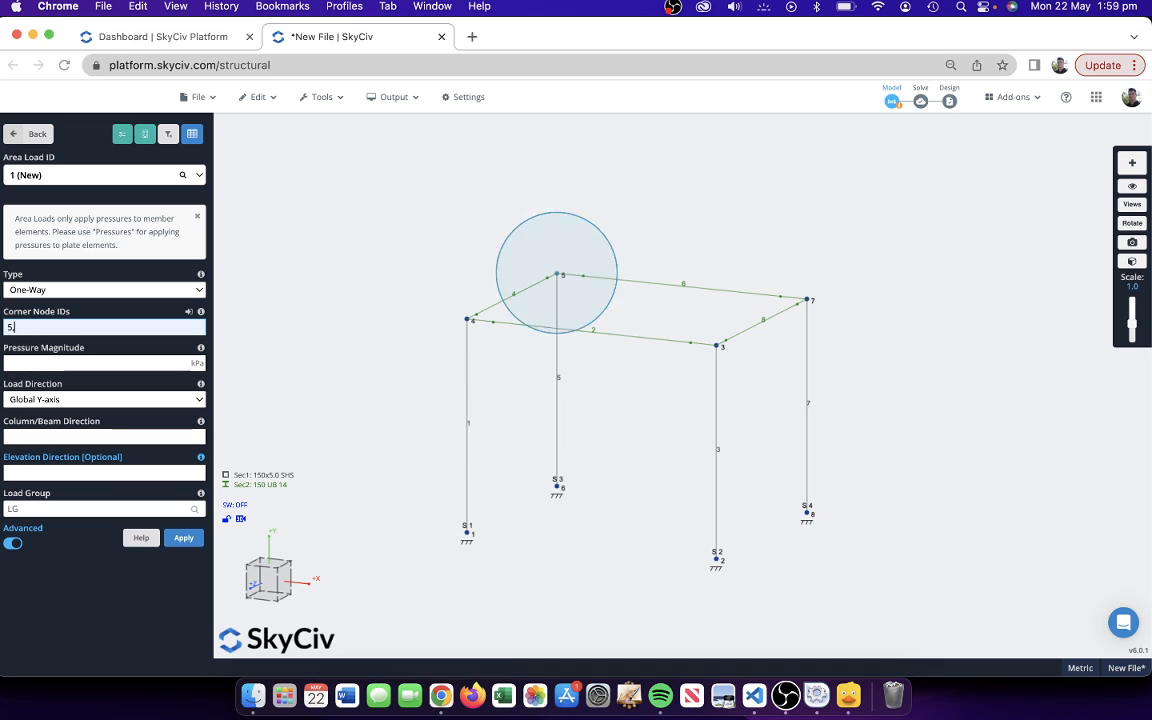
type("7,3,")
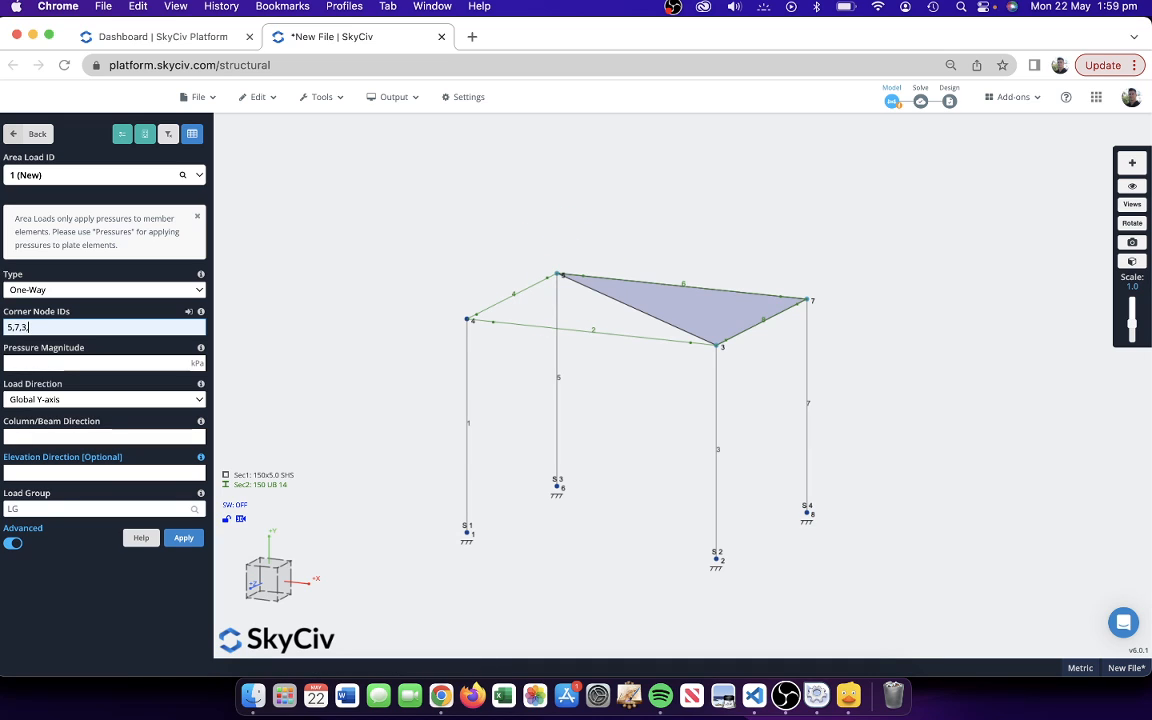
type("4")
key("Tab")
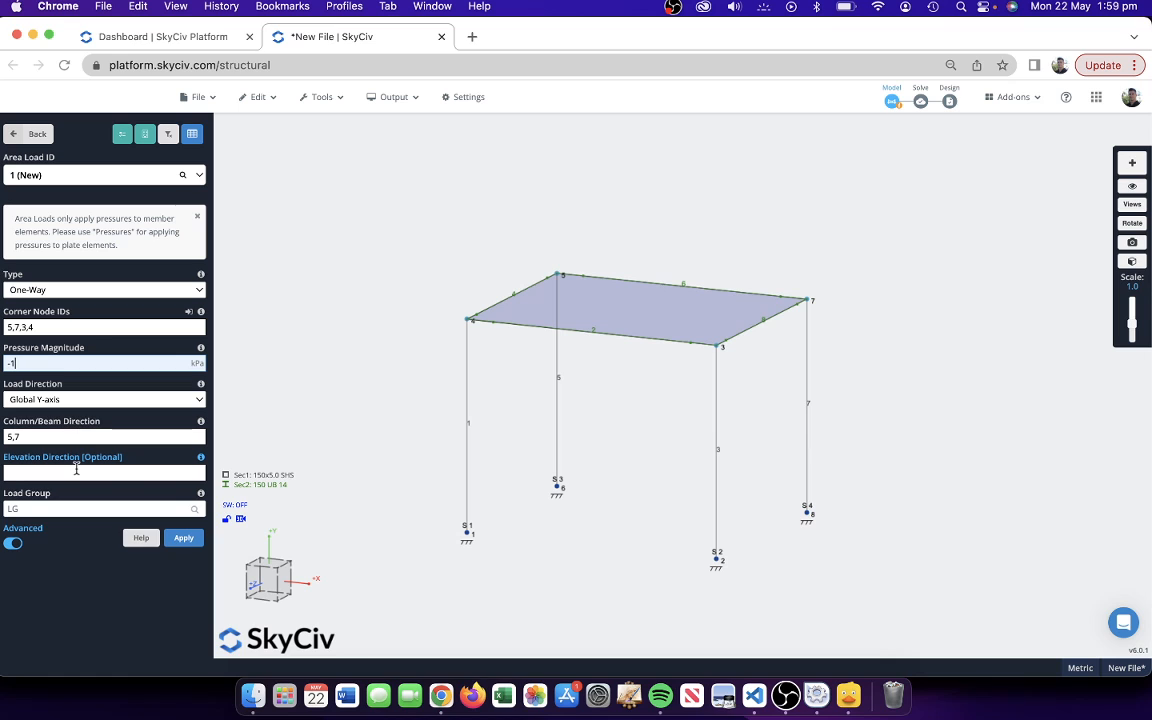
- Assign the area load to a load group named Live Load and apply it
left_click(27, 507)
type("Liv")
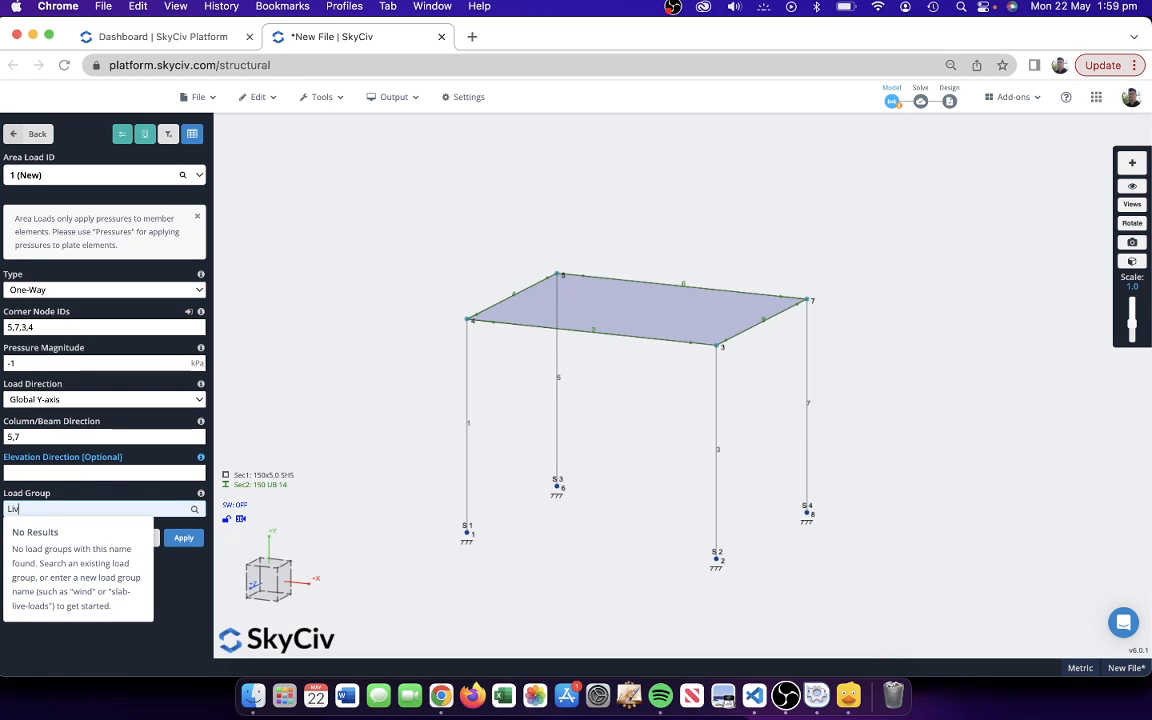
type("e Load")
key("Return")
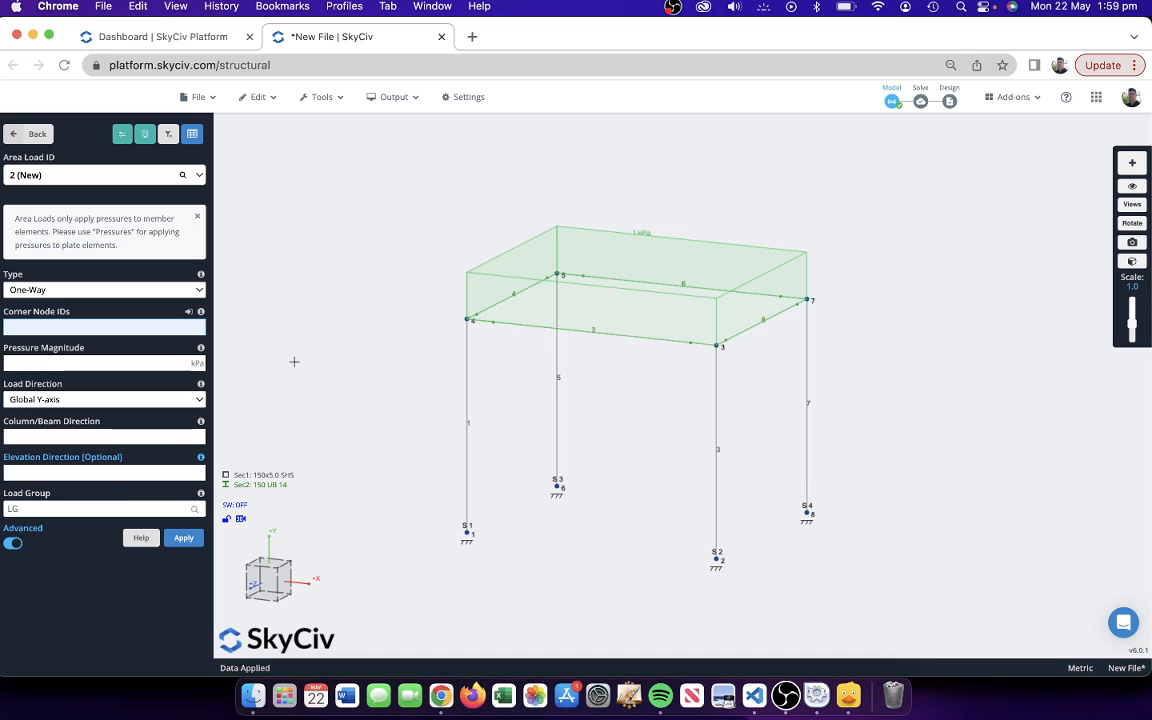
- Turn on the Equivalent Area Loads display and select the area load to check how it acts on the beams
left_click_drag(739, 235, 733, 236)
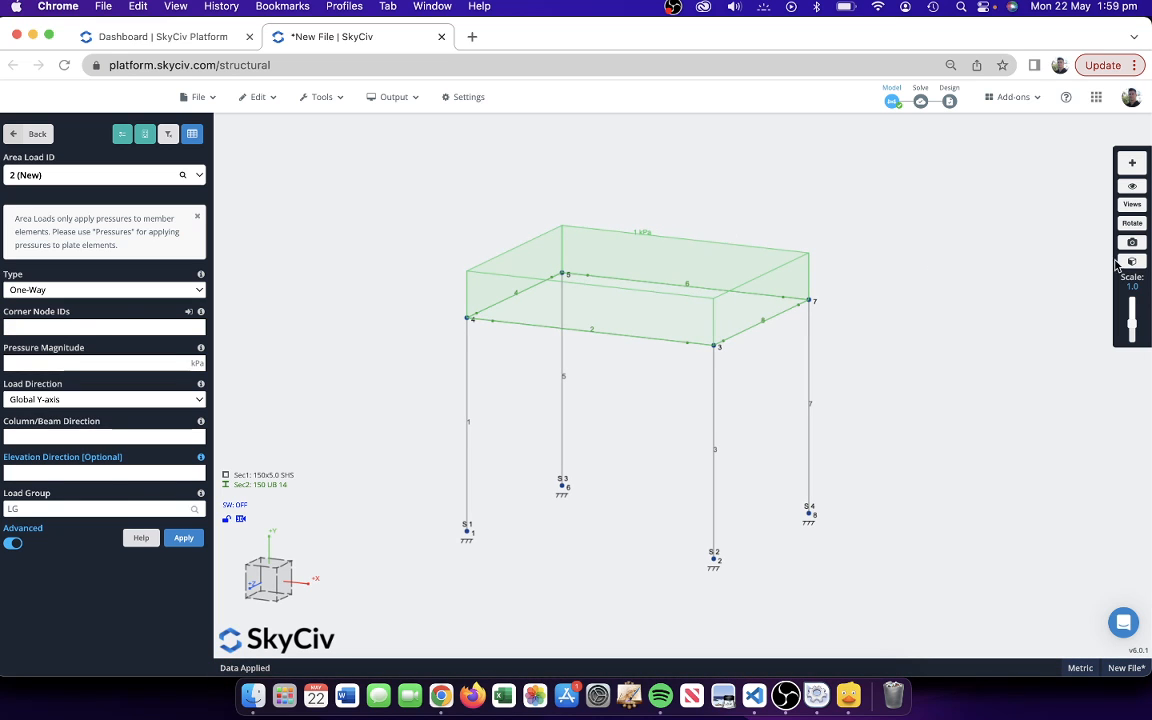
left_click(1132, 190)
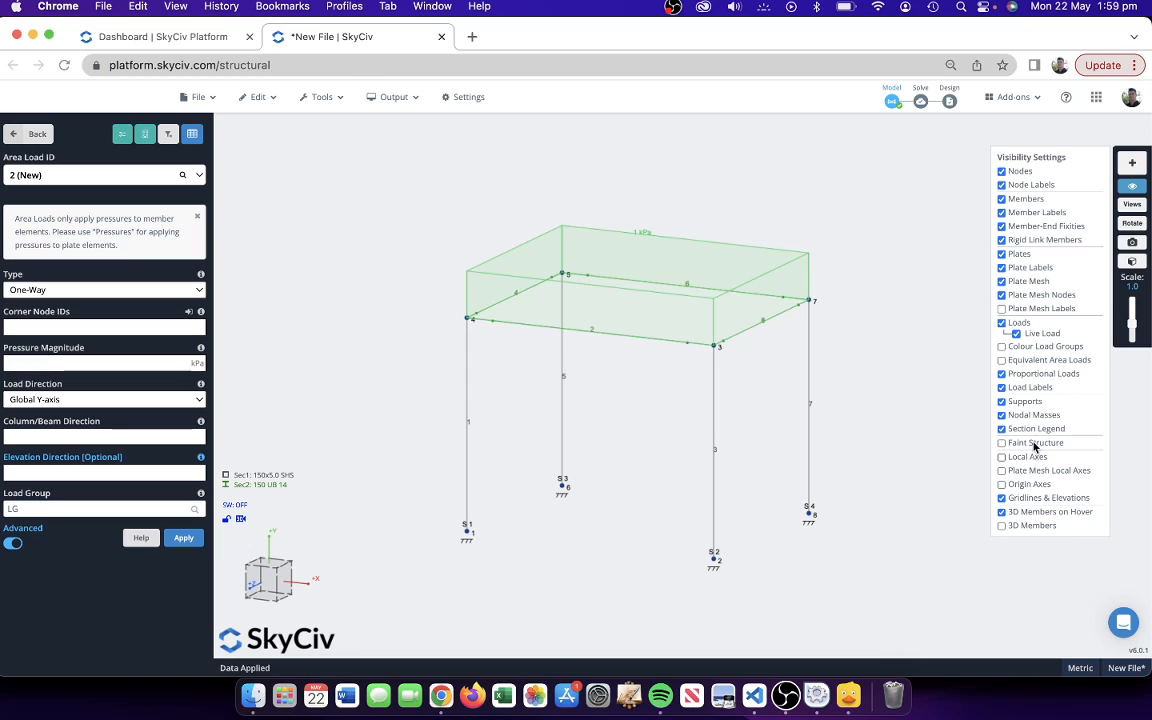
left_click(1032, 361)
left_click_drag(881, 241, 762, 200)
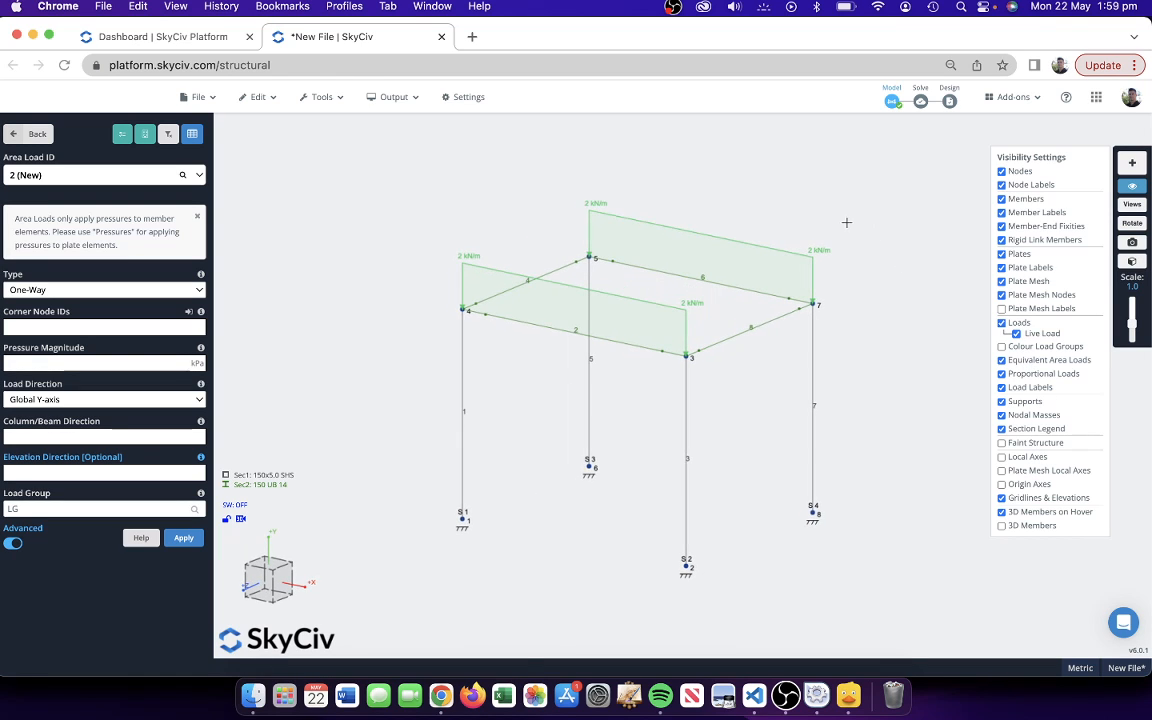
left_click(684, 247)
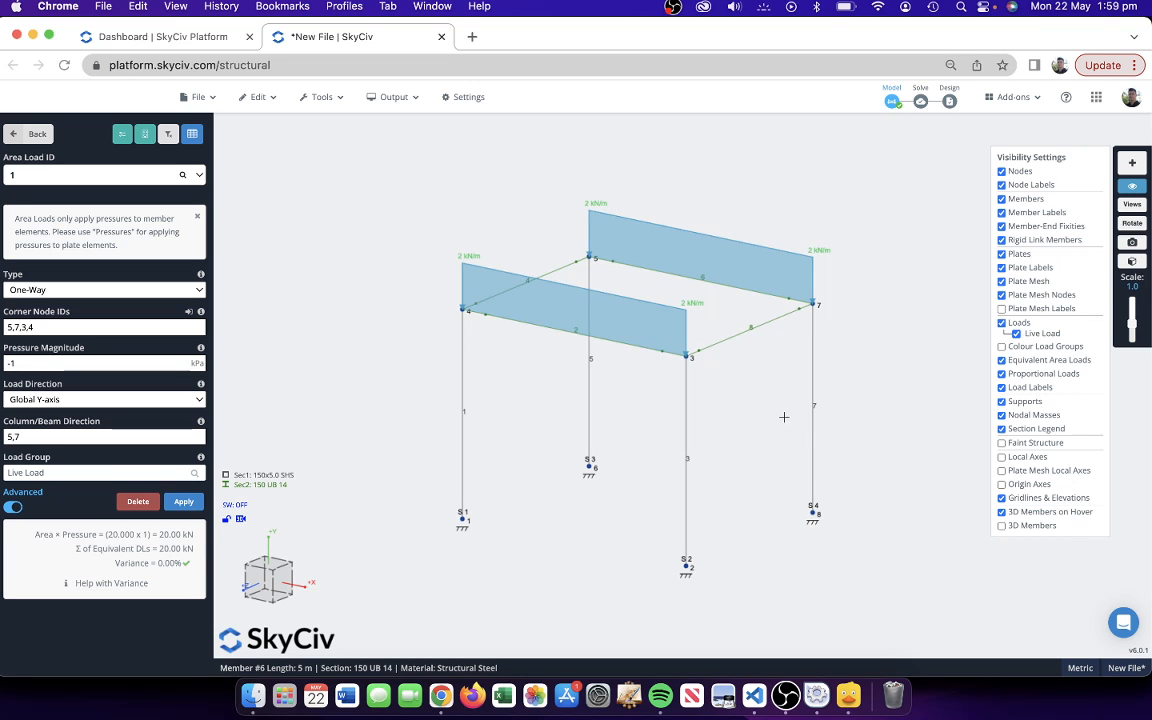
- Select the two 5 m roof beams, members 2 and 6, and span members between them with 3 spacings
left_click_drag(782, 417, 682, 420)
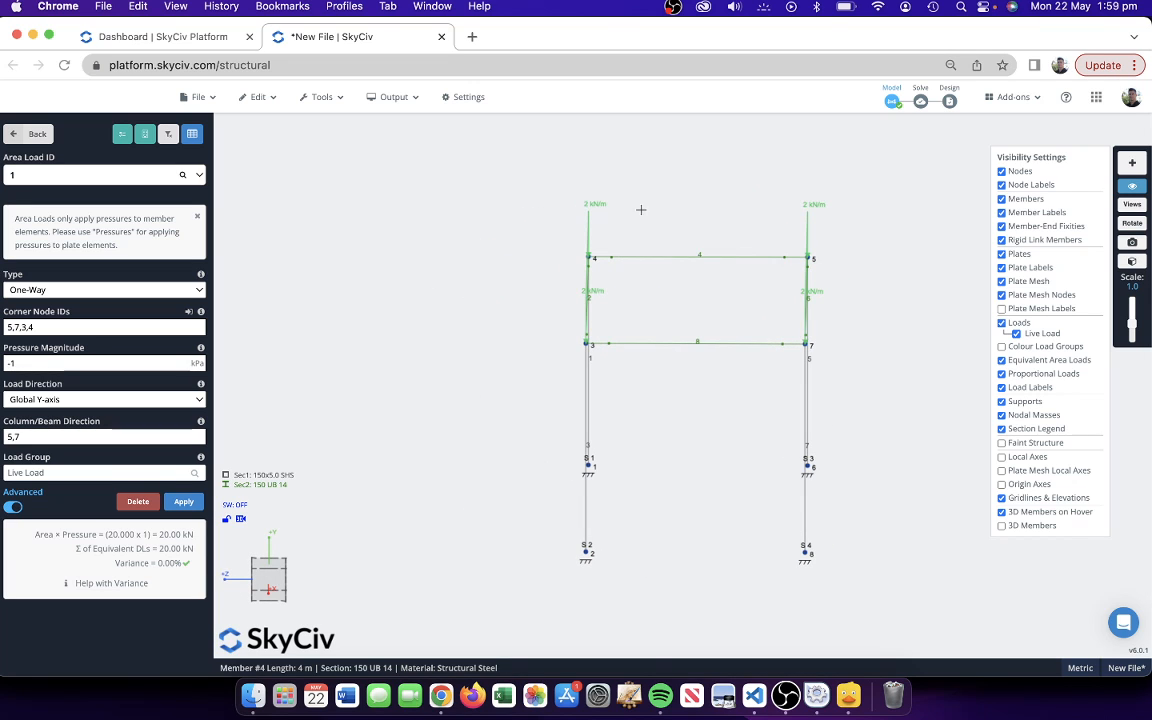
left_click_drag(641, 210, 700, 390)
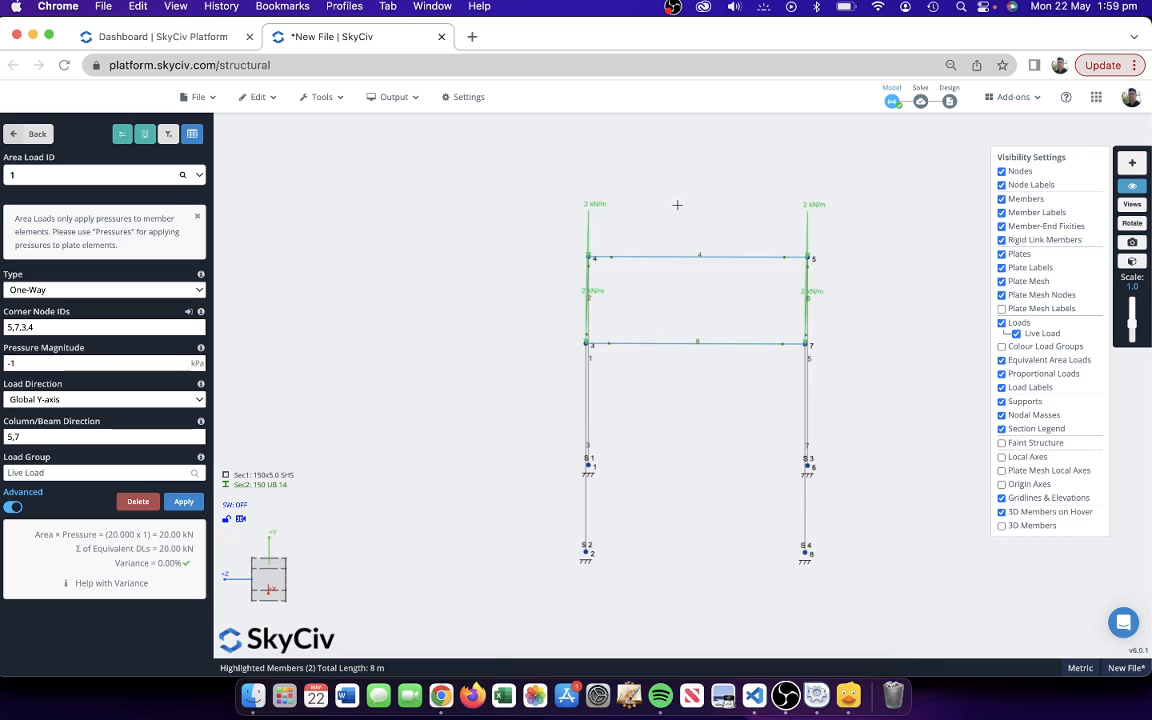
left_click_drag(437, 280, 612, 278)
scroll(689, 224, "down", 10, "shift")
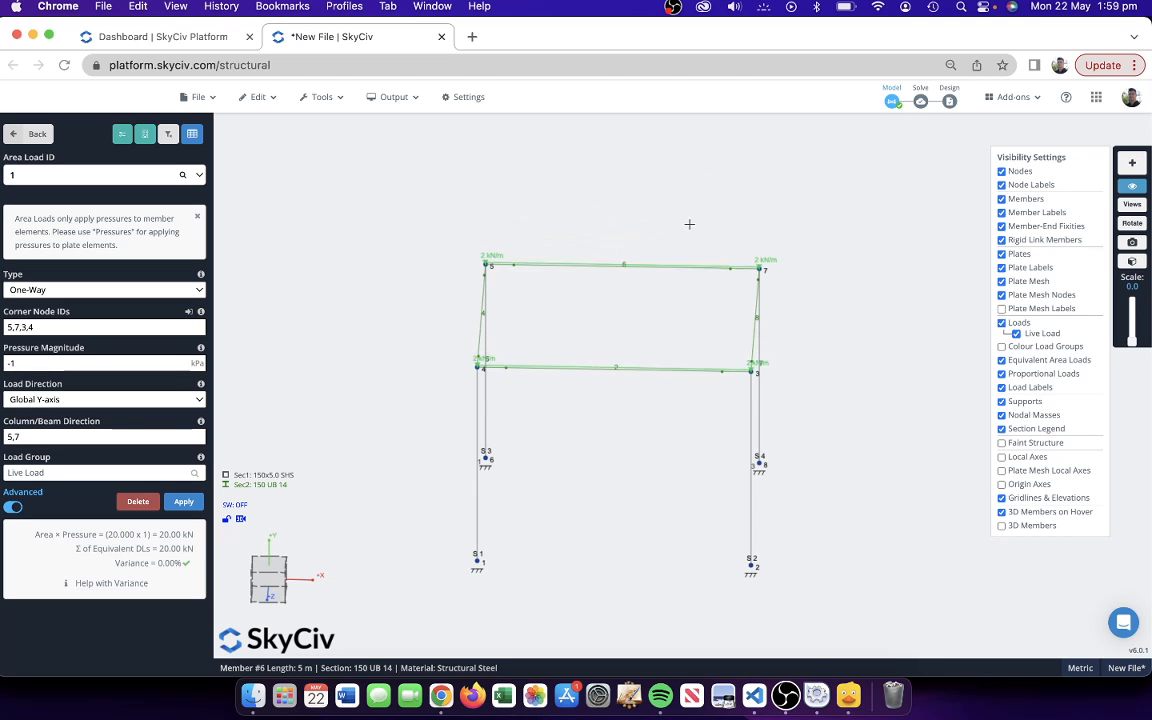
left_click_drag(490, 231, 606, 390)
right_click(668, 430)
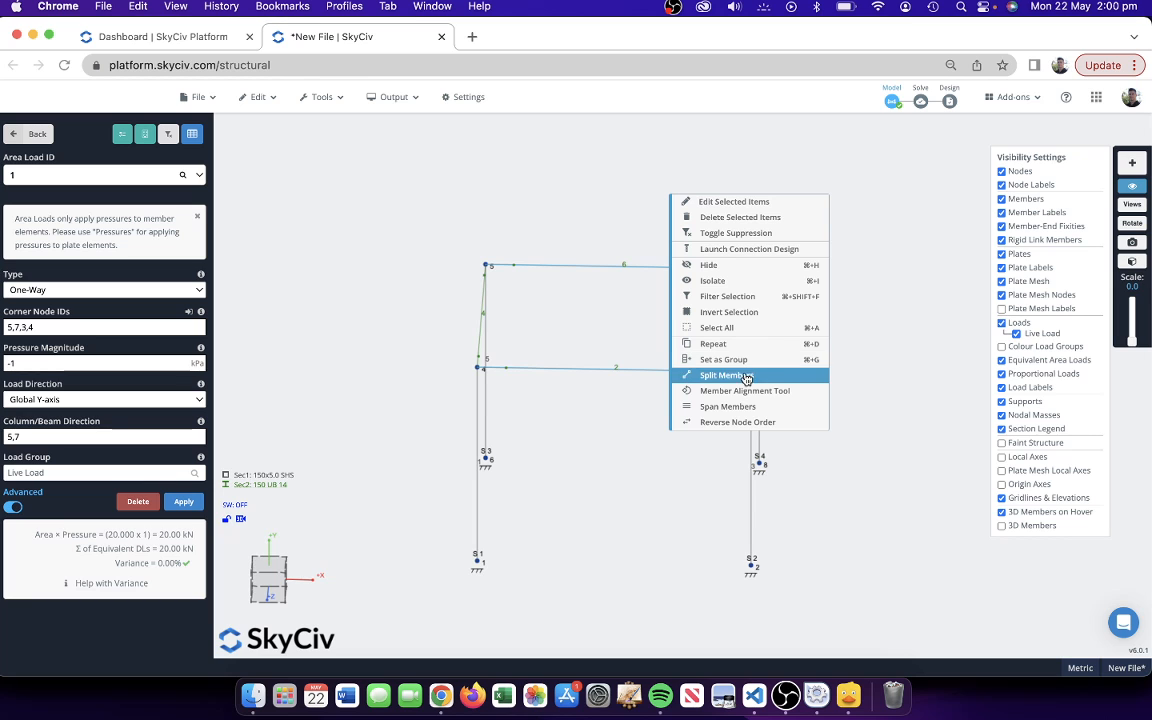
left_click(766, 410)
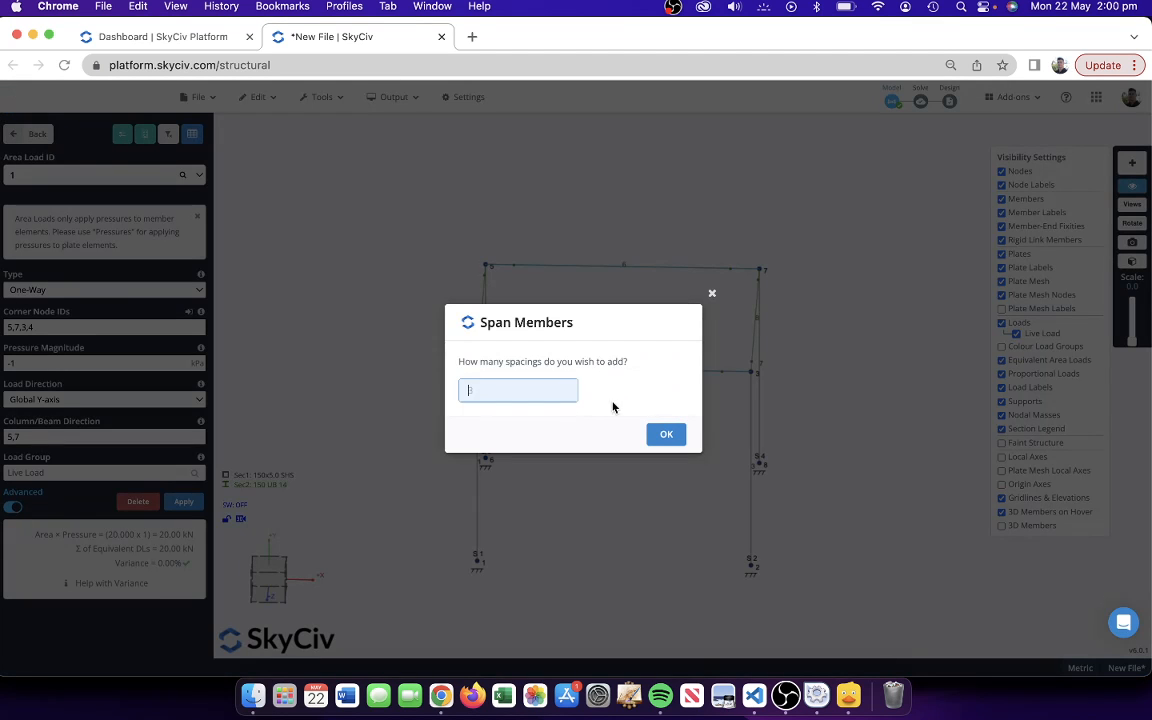
key("Return")
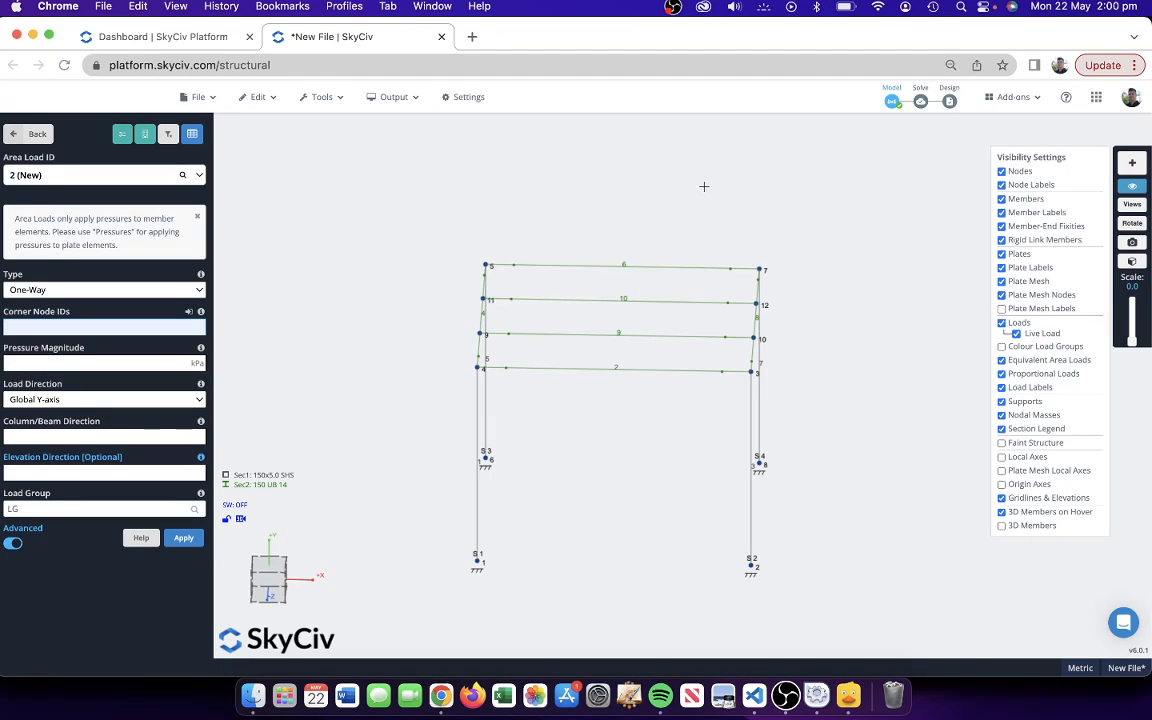
- Examine the equivalent line loads on the roof beams and the area load's variance check, and leave the area load settings
left_click_drag(704, 185, 623, 187)
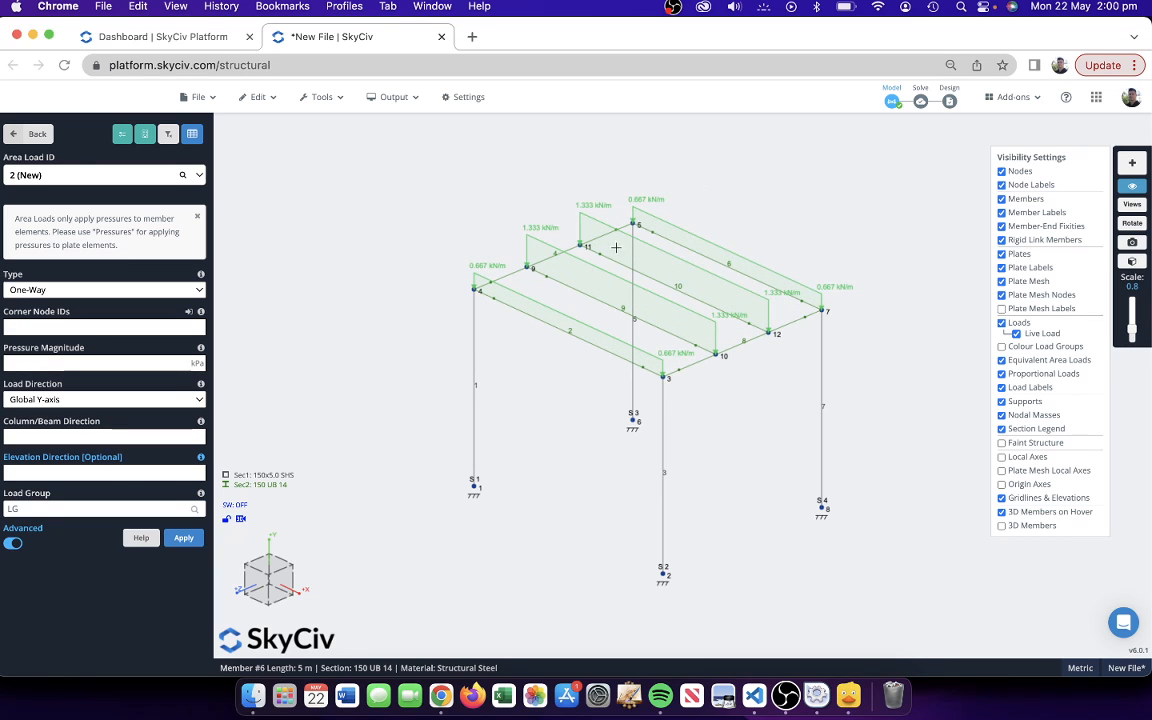
left_click(681, 266)
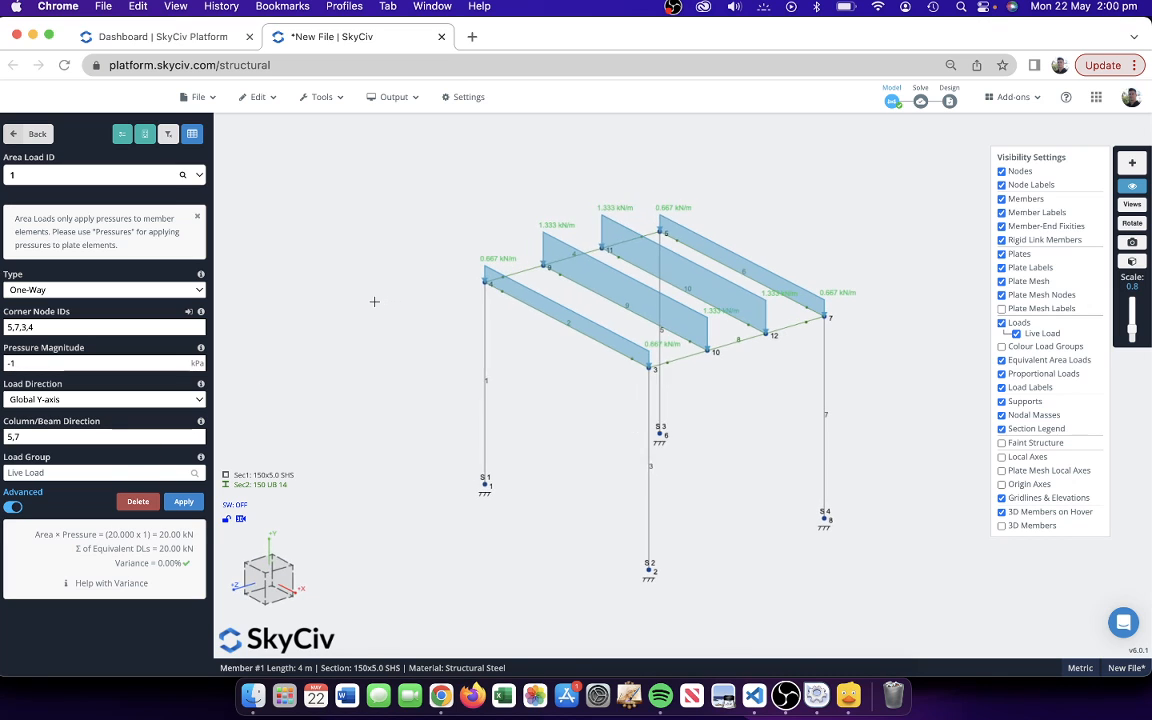
mouse_move(123, 563)
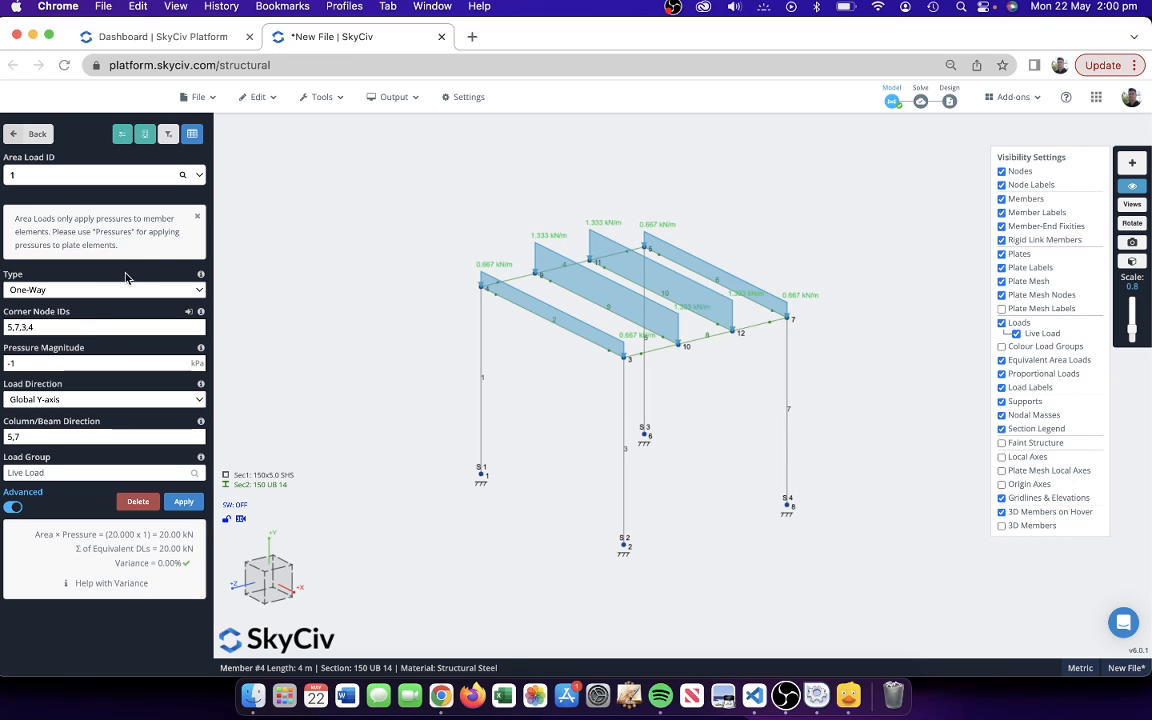
left_click(30, 133)
- Select members 3, 7 and 8 at the frame's +X end and start a distributed load on them
left_click_drag(628, 631, 633, 558)
mouse_move(817, 548)
left_mouse_down()
mouse_move(843, 519)
mouse_move(828, 540)
left_mouse_up()
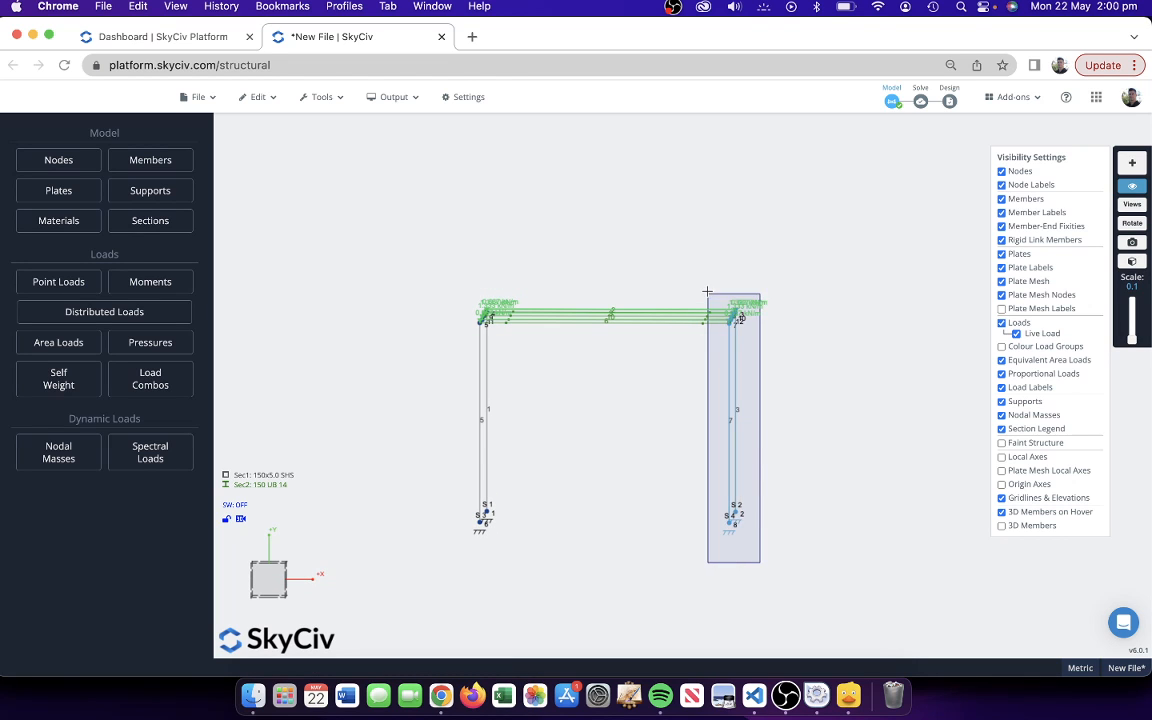
left_click_drag(764, 221, 729, 235)
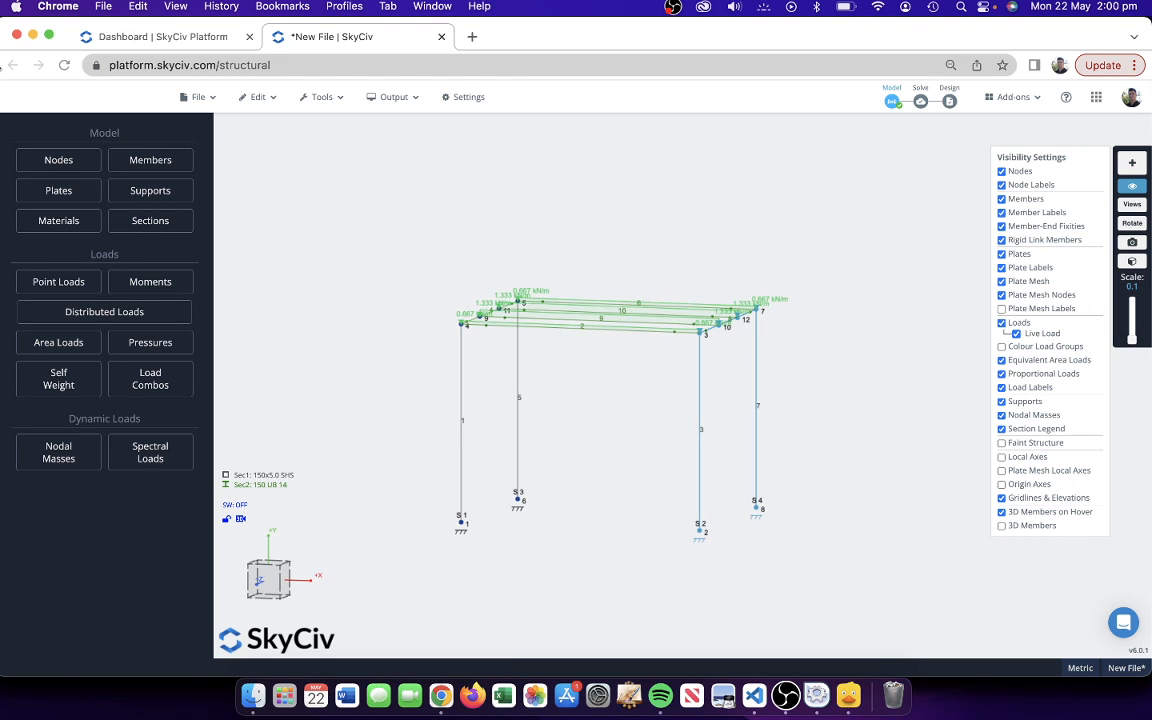
left_click(104, 312)
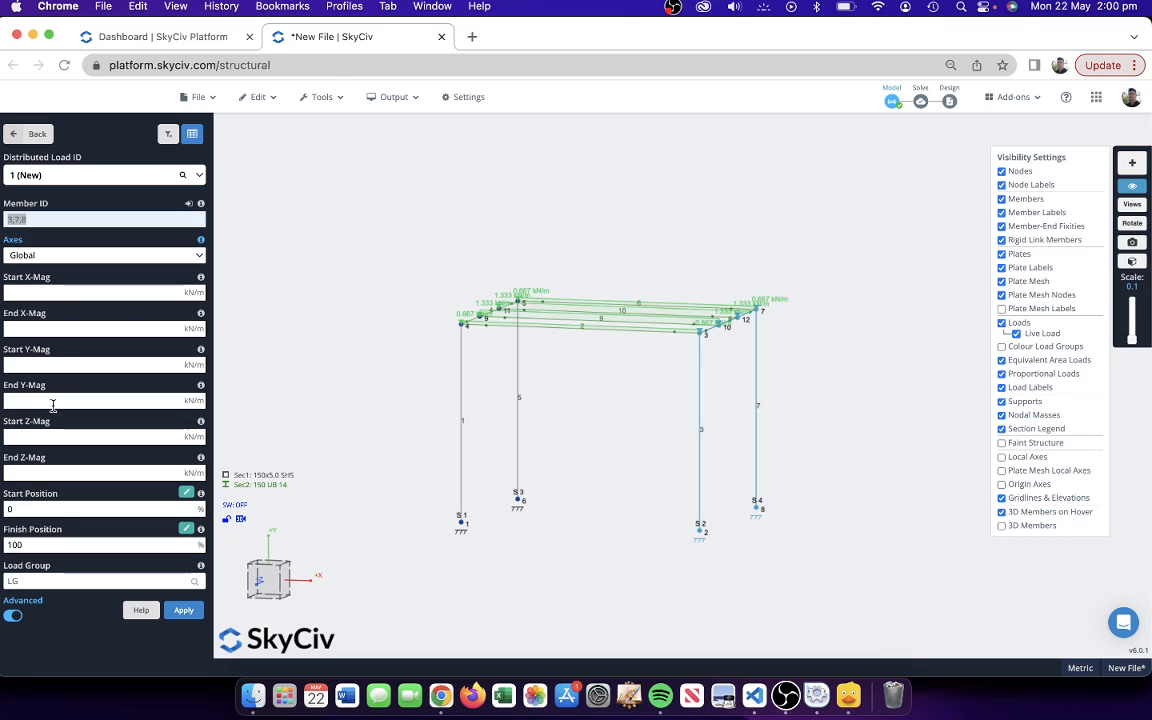
- Set the distributed load's start and end X magnitudes to -1.5 kN/m in global axes
left_click(66, 293)
type("-")
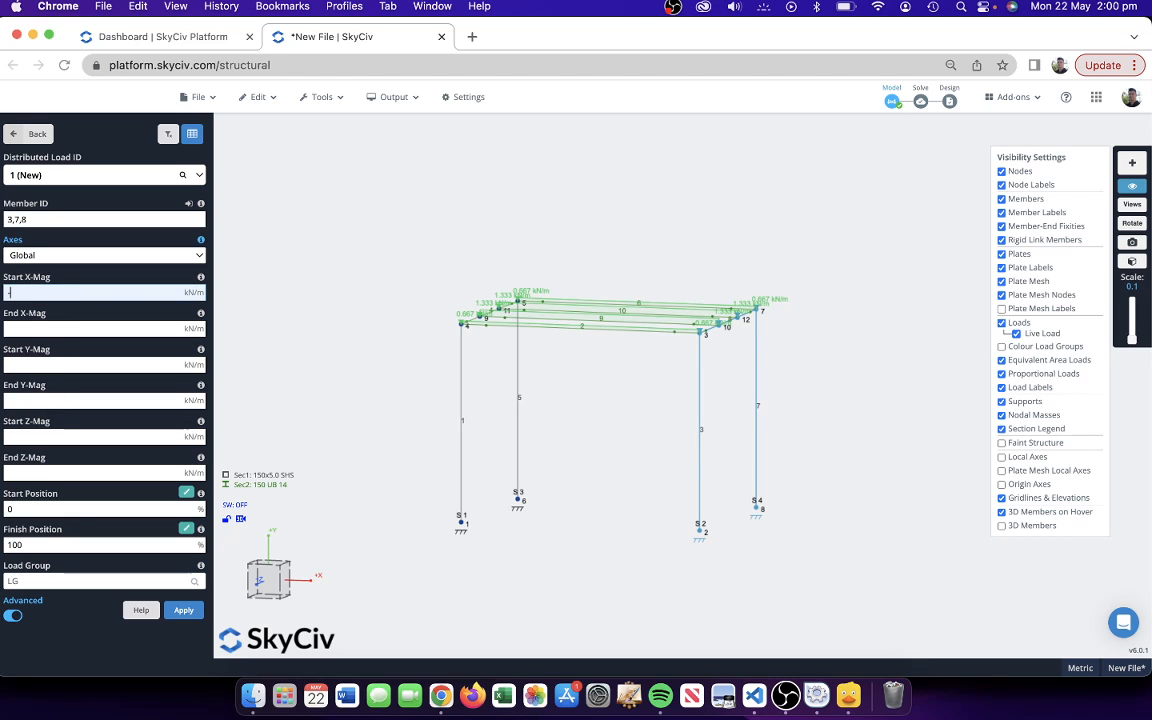
type("1")
key("Tab")
type("-1")
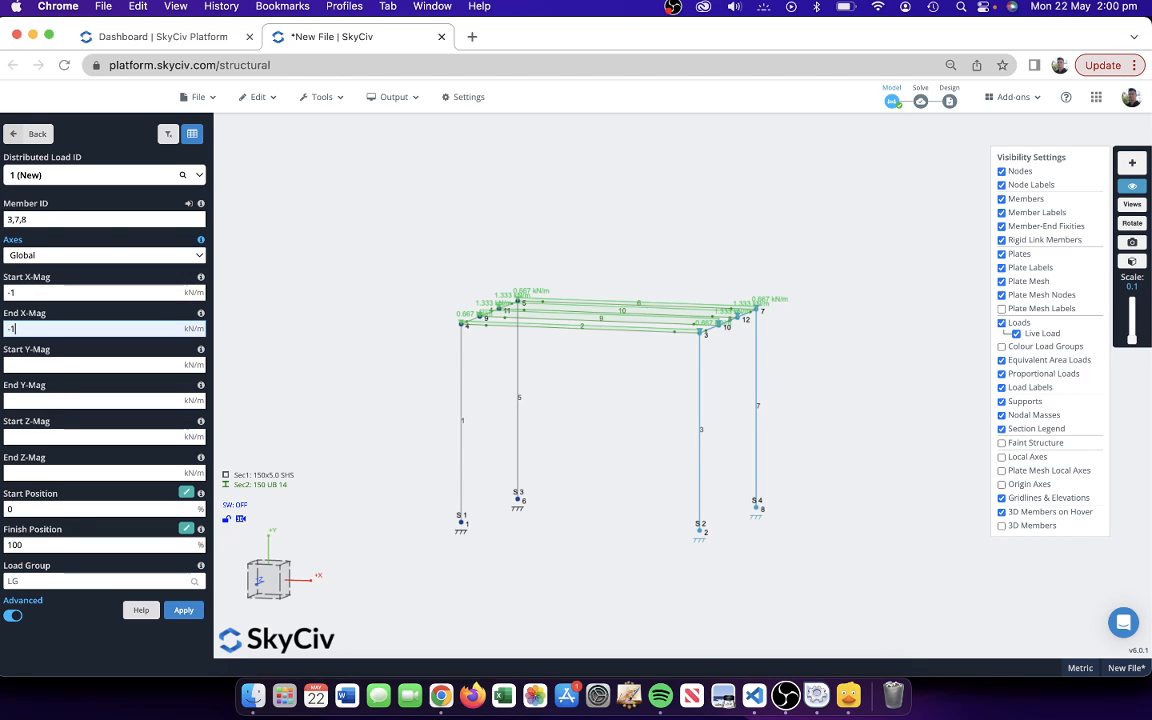
type(".5")
left_click(66, 293)
type(".5")
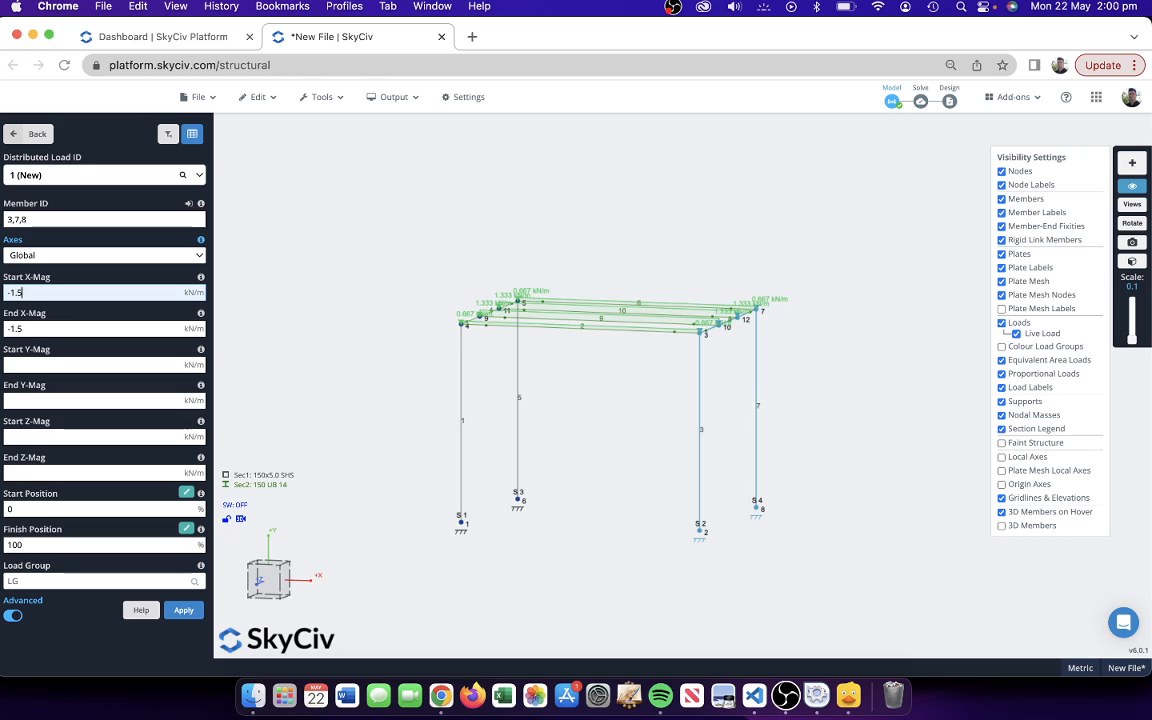
- Assign the distributed load to a load group named Wind Load and apply it
left_click(40, 581)
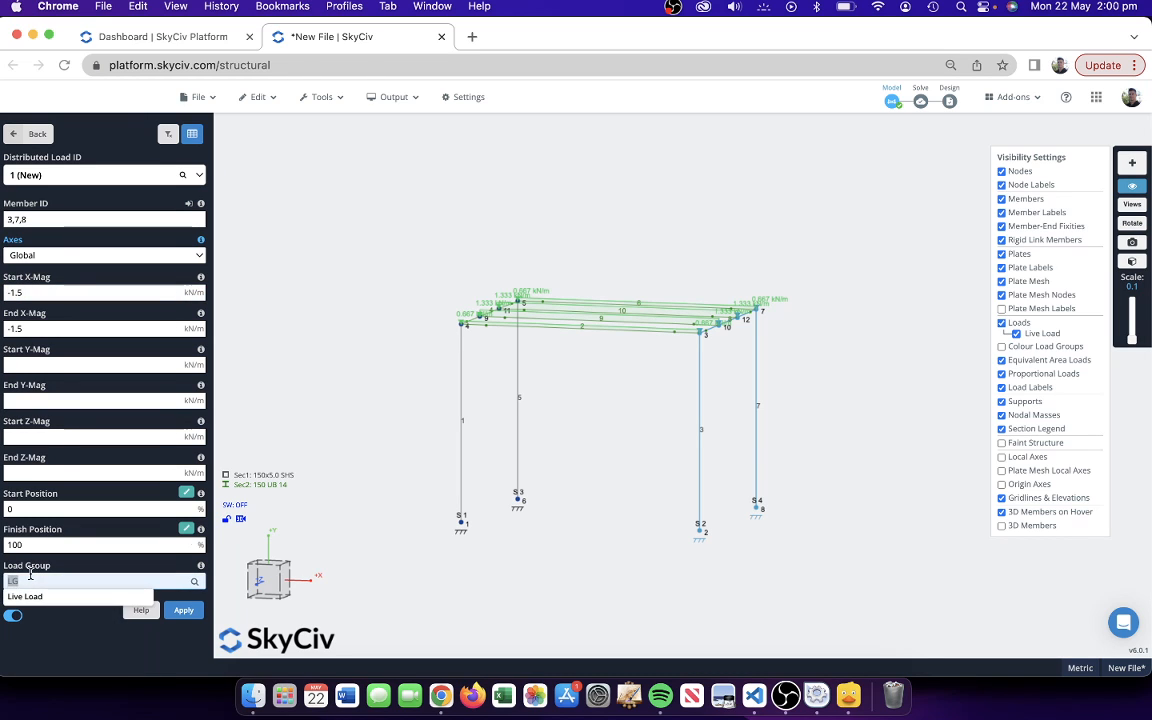
type("Wind Load")
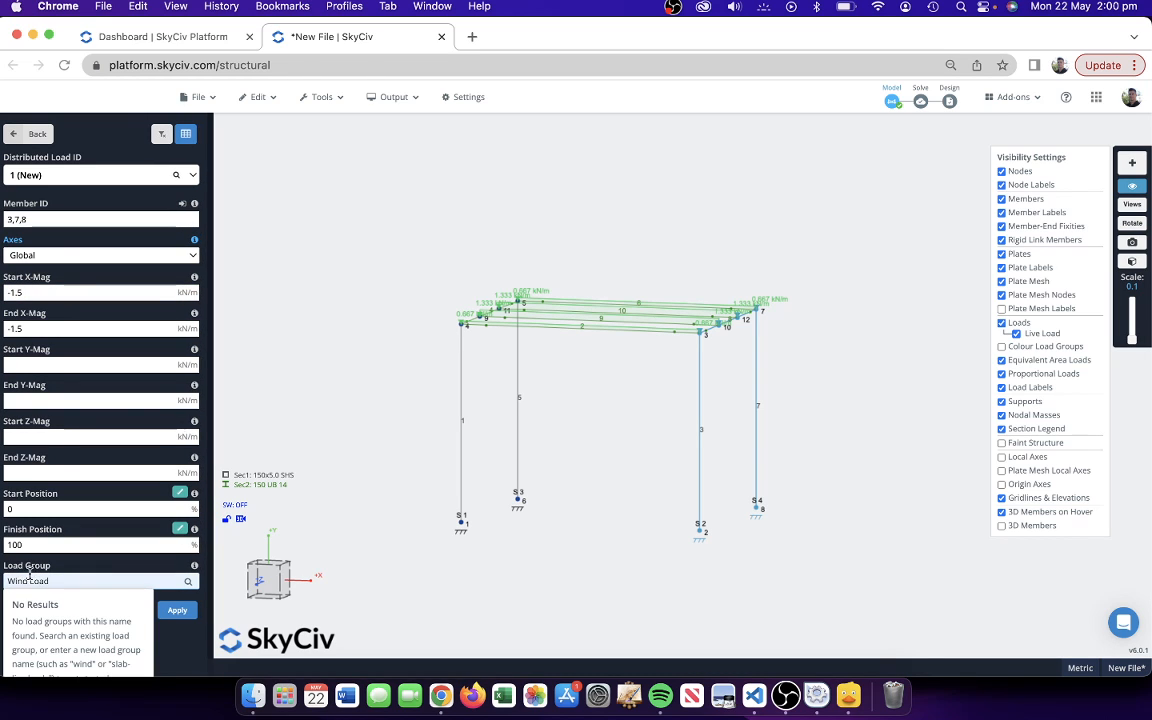
left_click(177, 610)
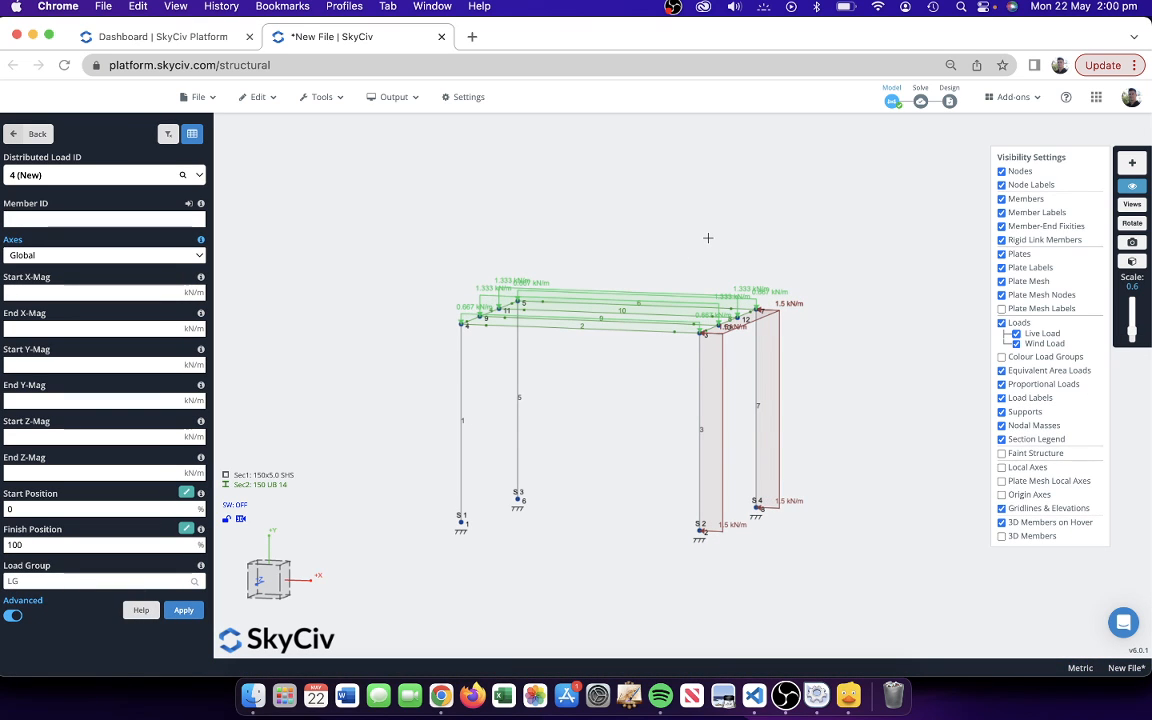
- Colour the loads by load group, review them on the frame, and leave the distributed load settings
left_click(1036, 357)
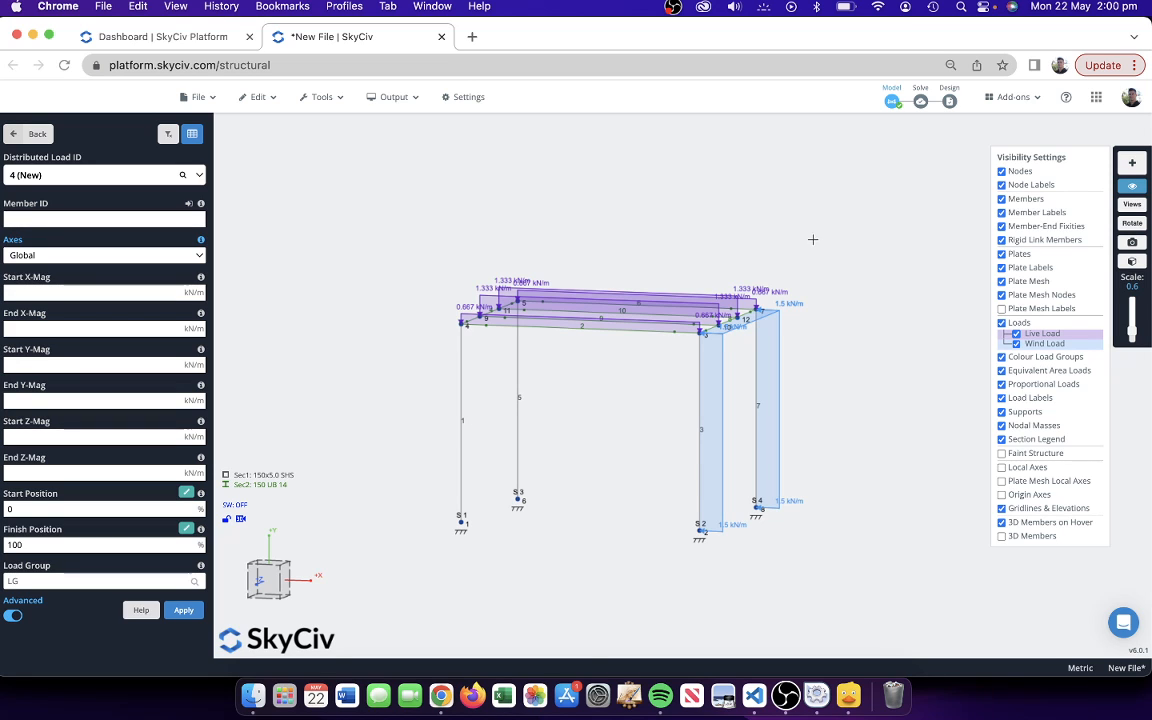
left_click_drag(813, 240, 760, 222)
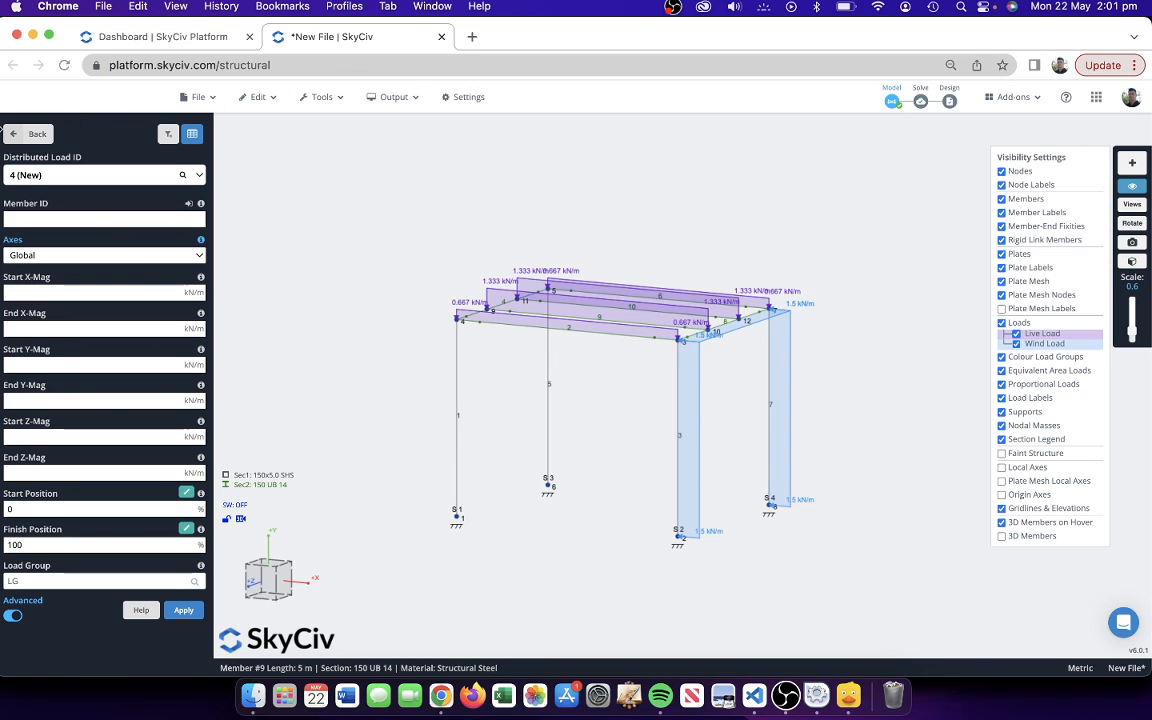
left_click(20, 133)
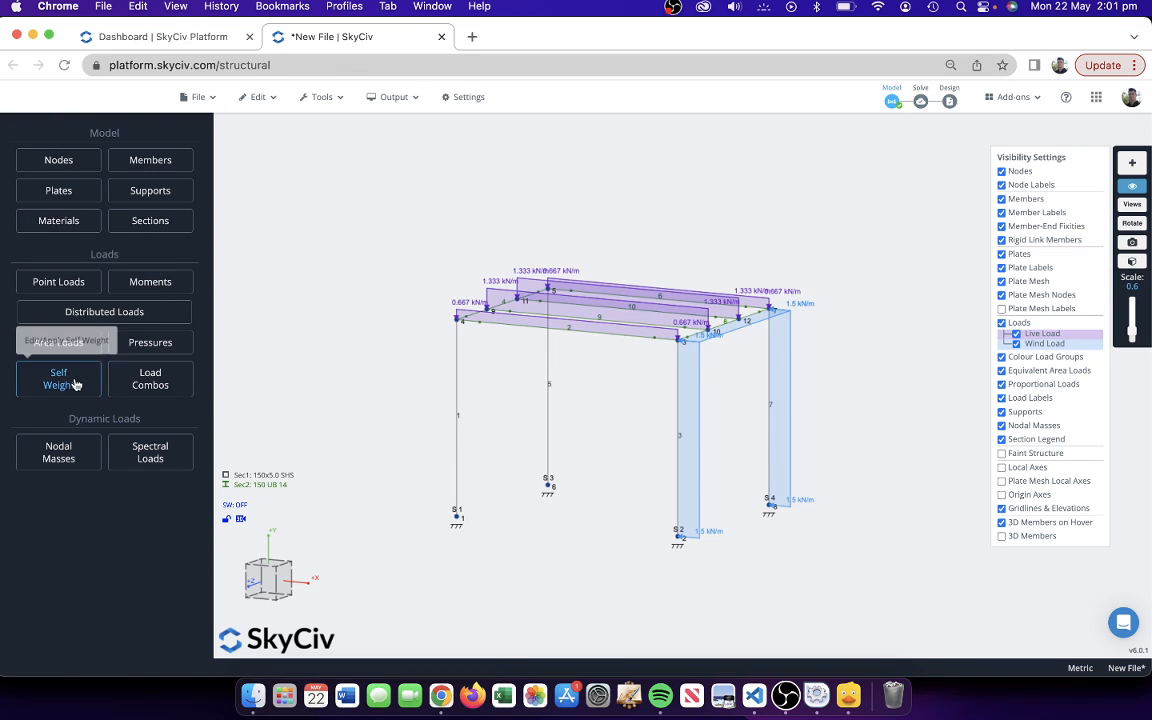
- Start auto-generating load combinations and display those for Australia/New Zealand design code AS/NZS 1170.0:2002
left_click(155, 378)
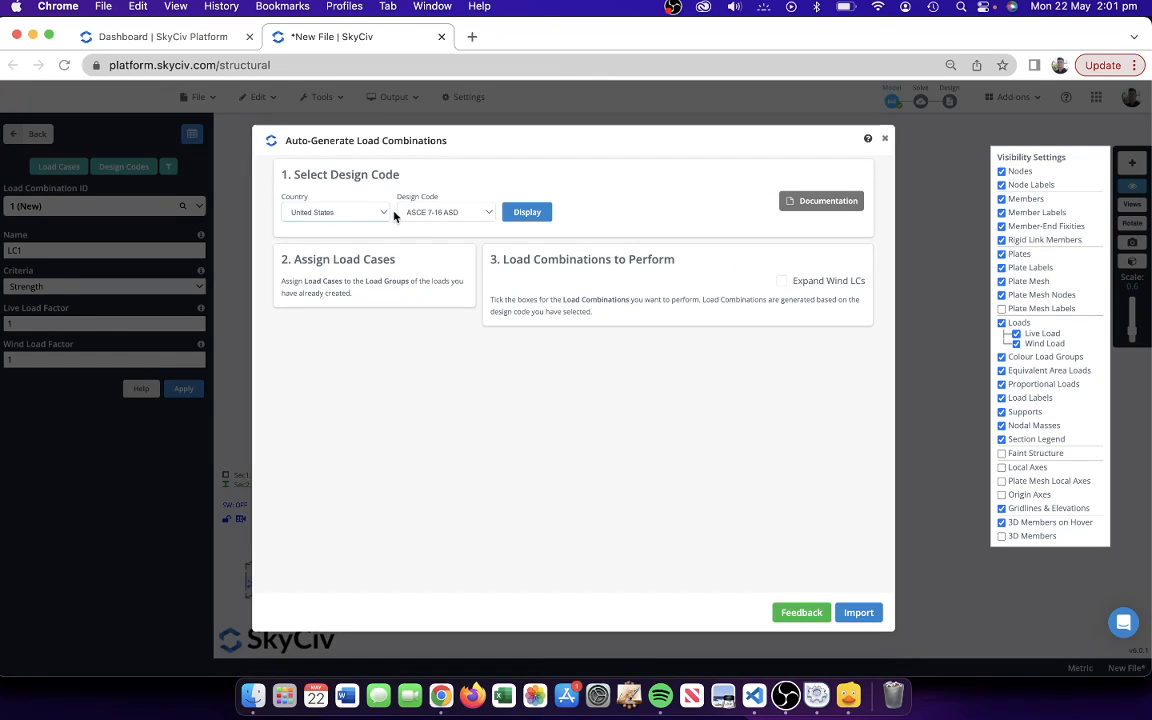
left_click(378, 213)
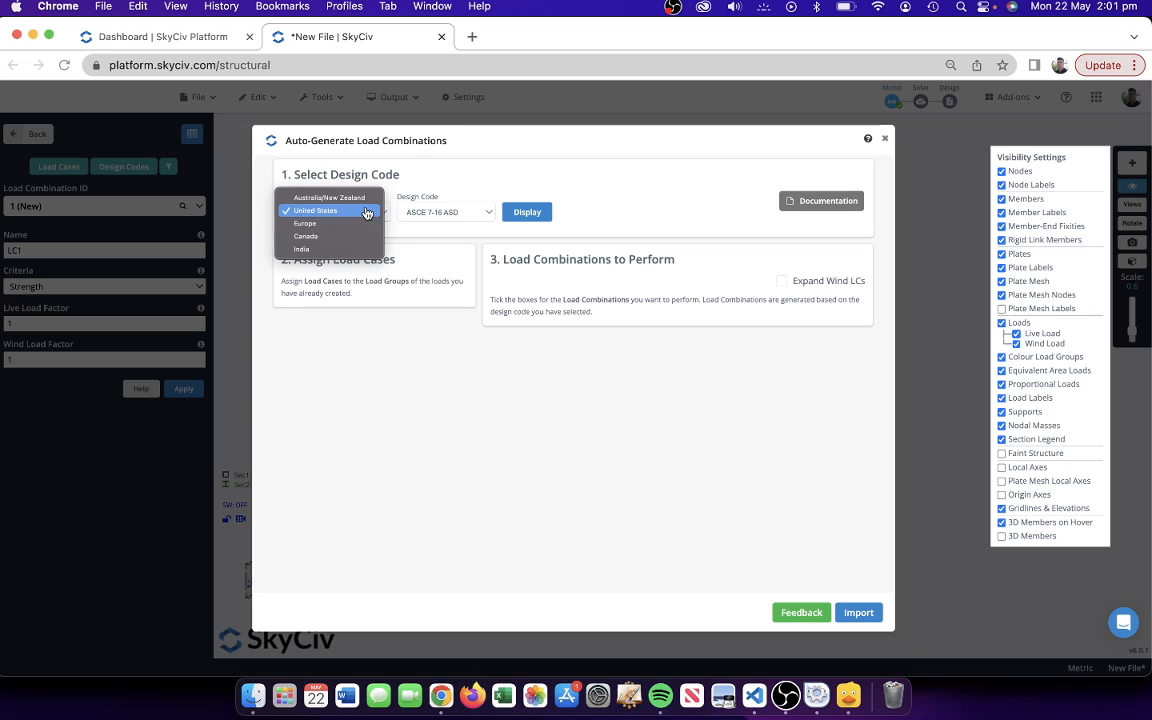
left_click(344, 197)
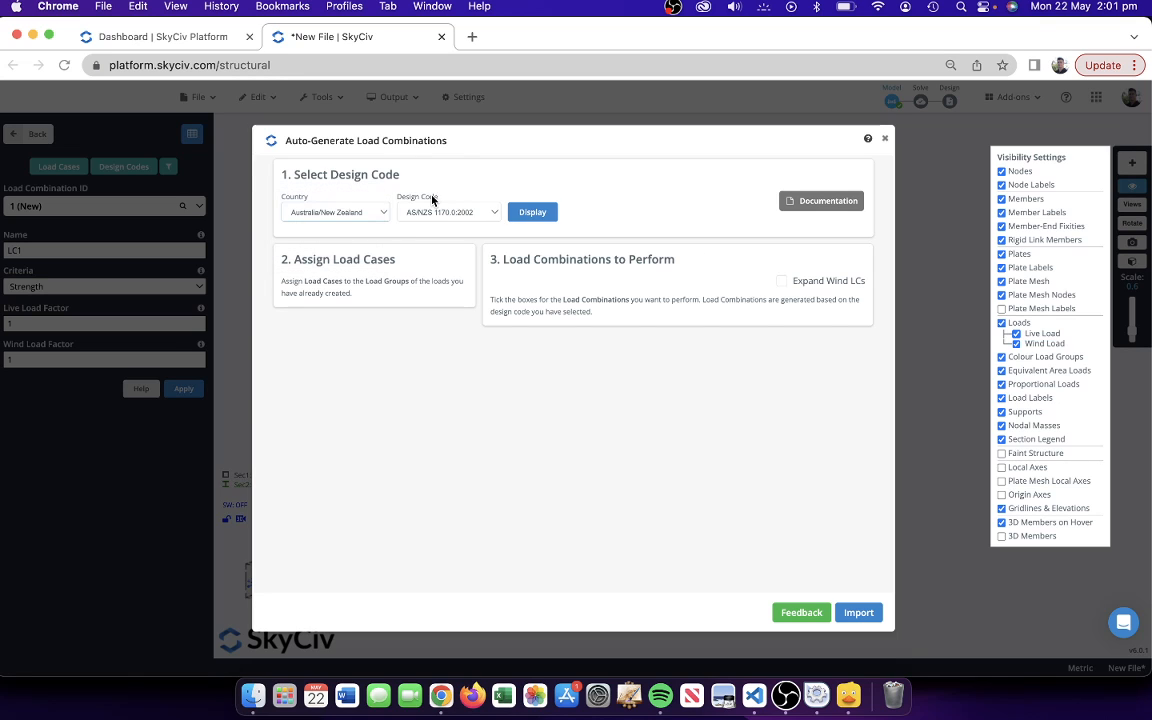
left_click(527, 212)
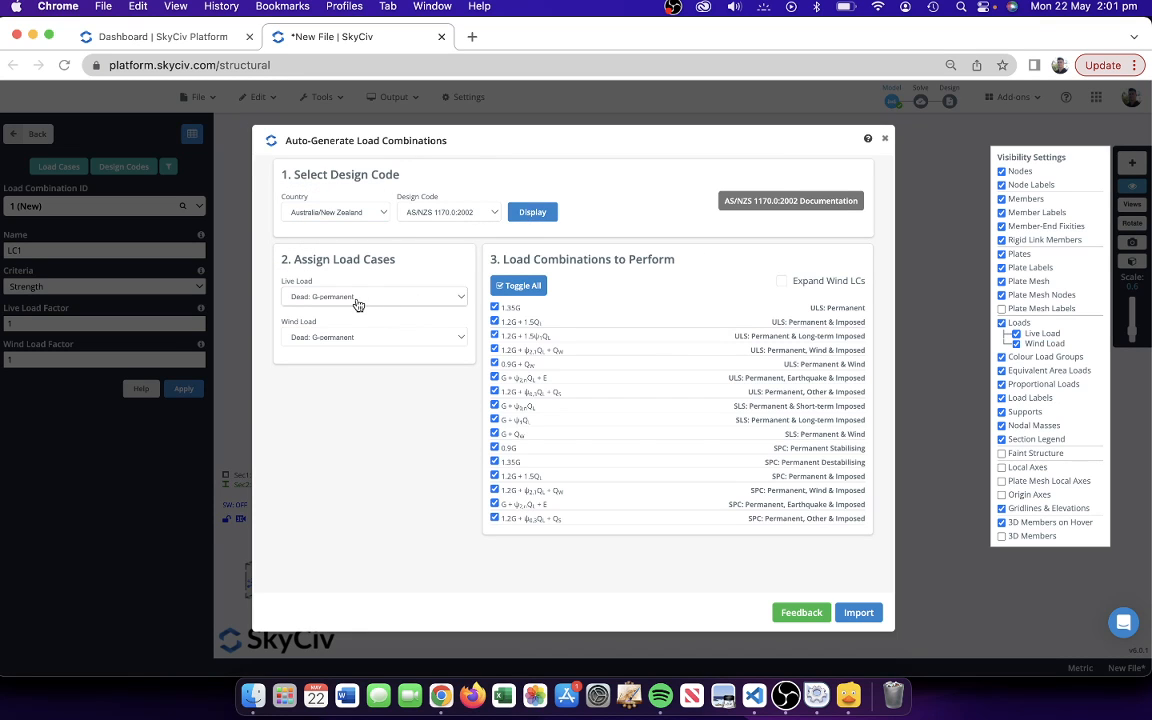
- Assign the Live Load group to the case Live: Q-distr-floor and the Wind Load group to Wind: Wu-wind
left_click(303, 296)
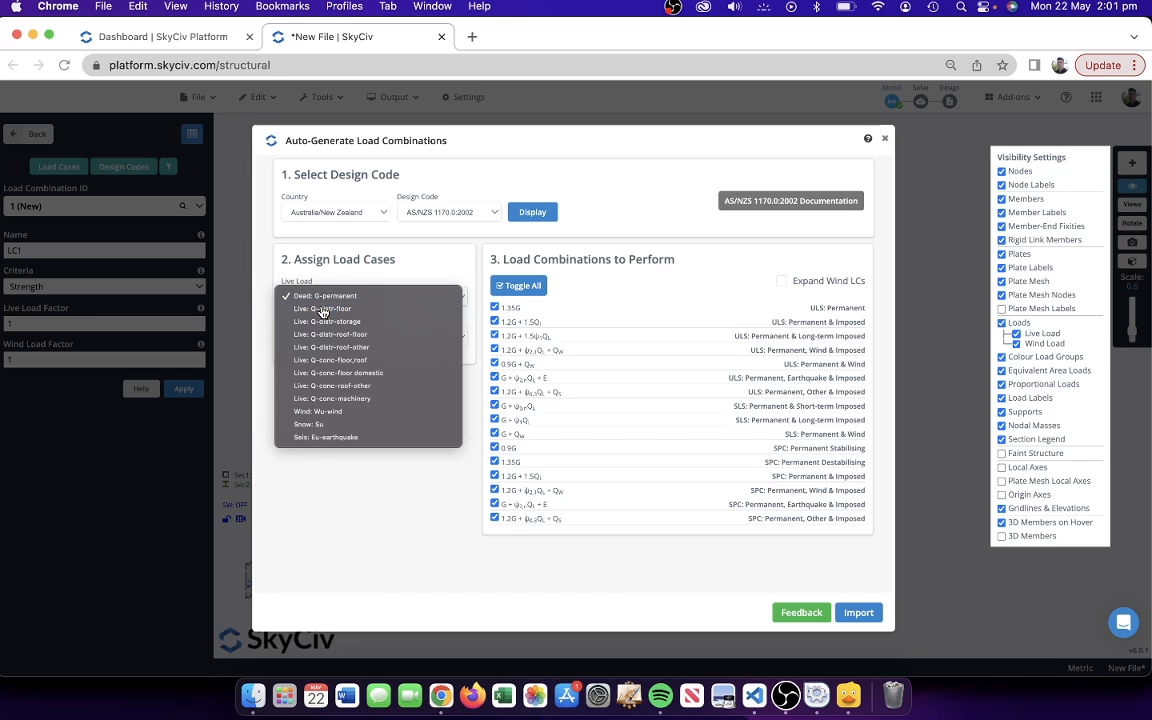
left_click(322, 309)
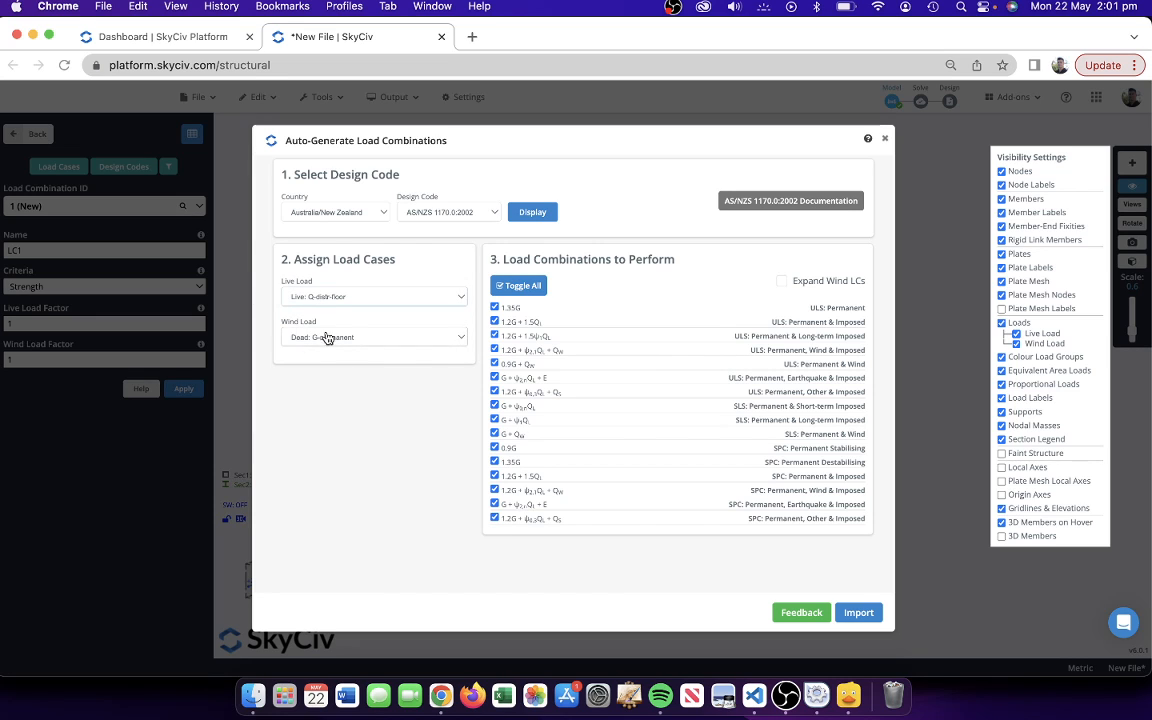
left_click(326, 338)
left_click(378, 450)
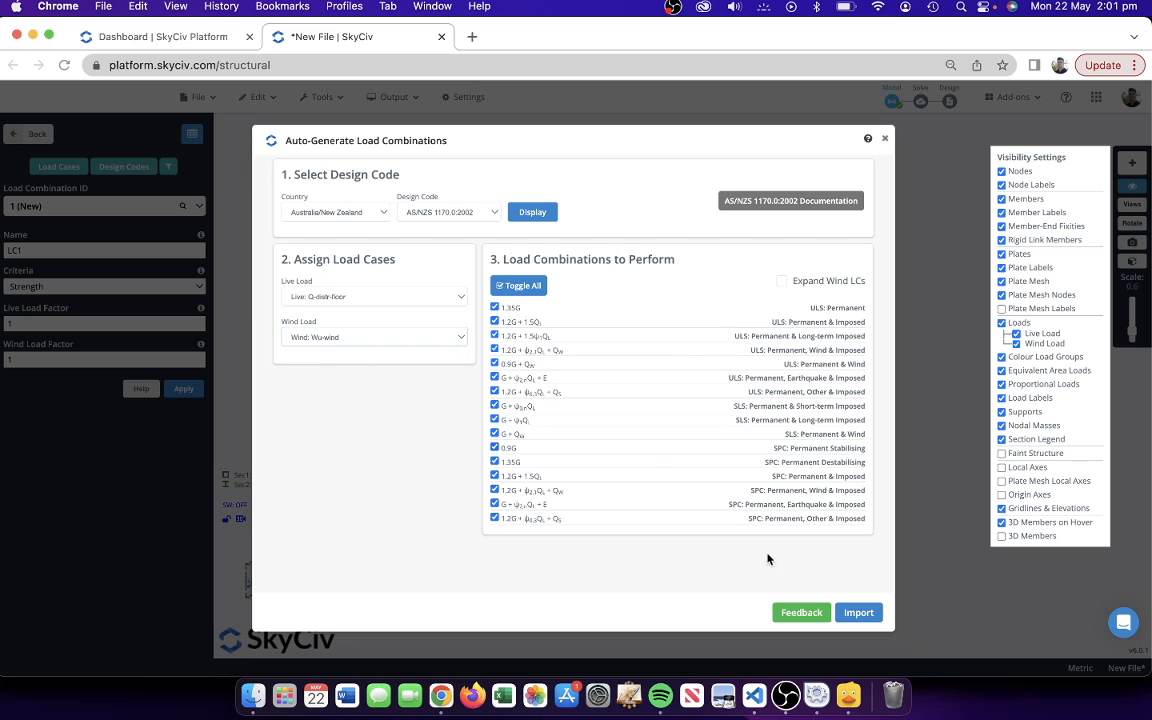
- Import the generated load combinations, apply them to the model and leave the load combination table
left_click(858, 613)
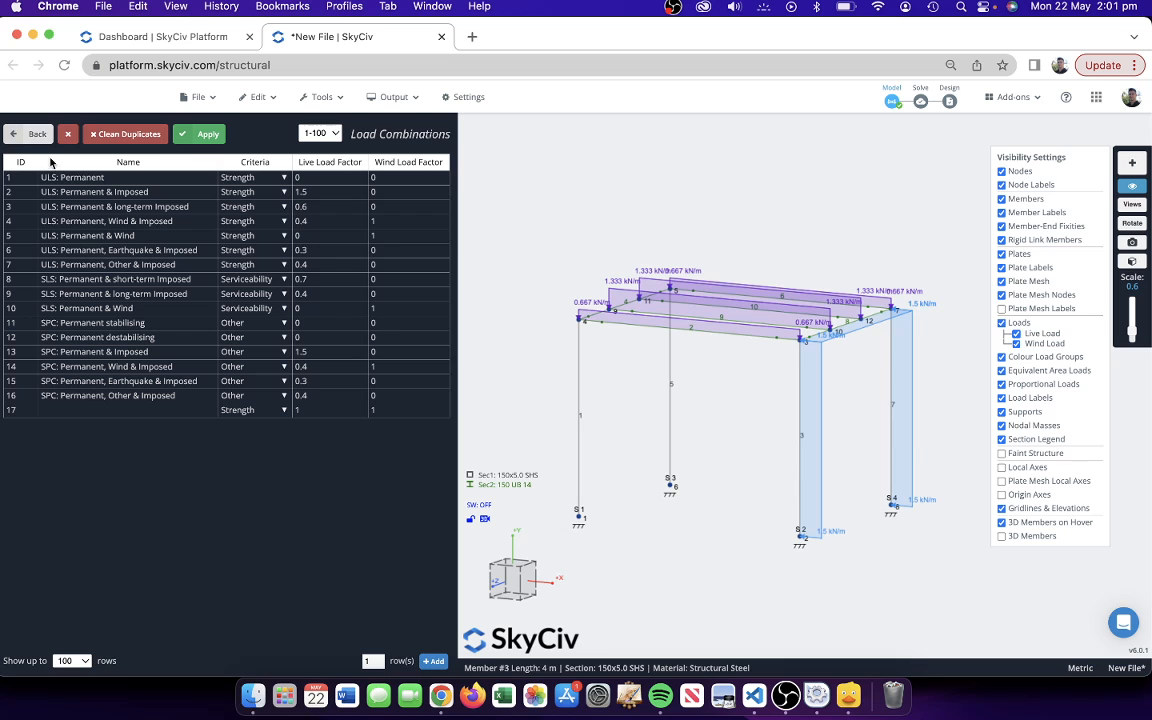
left_click(190, 133)
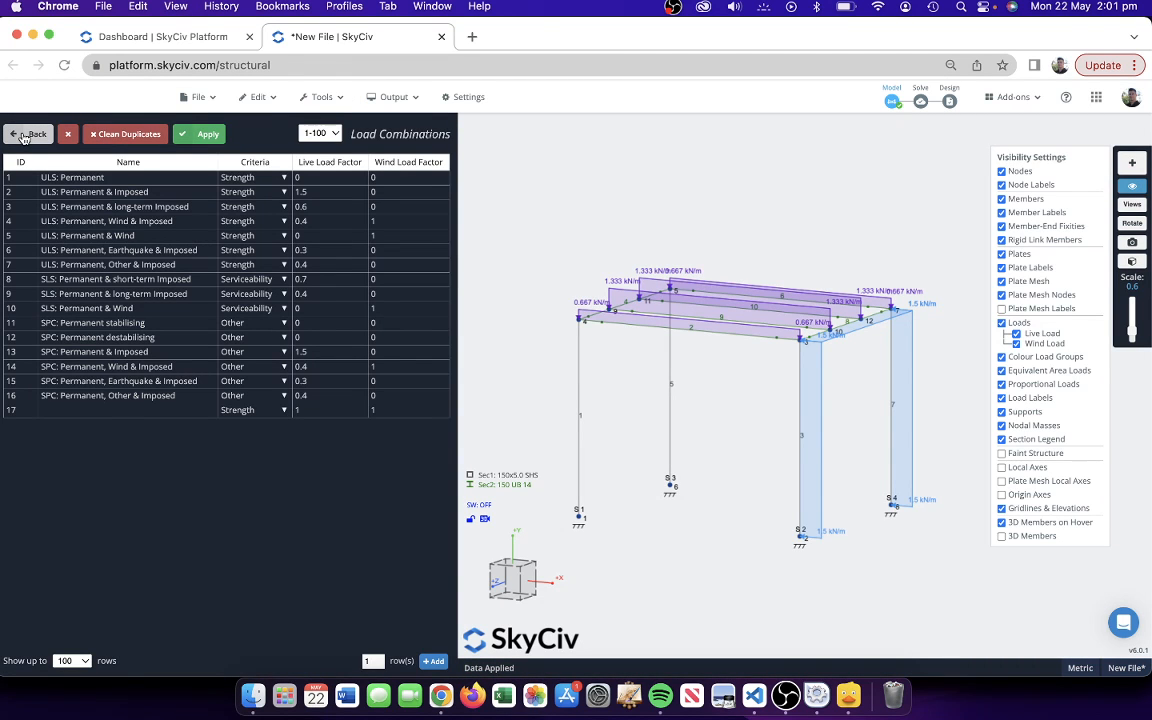
left_click(25, 136)
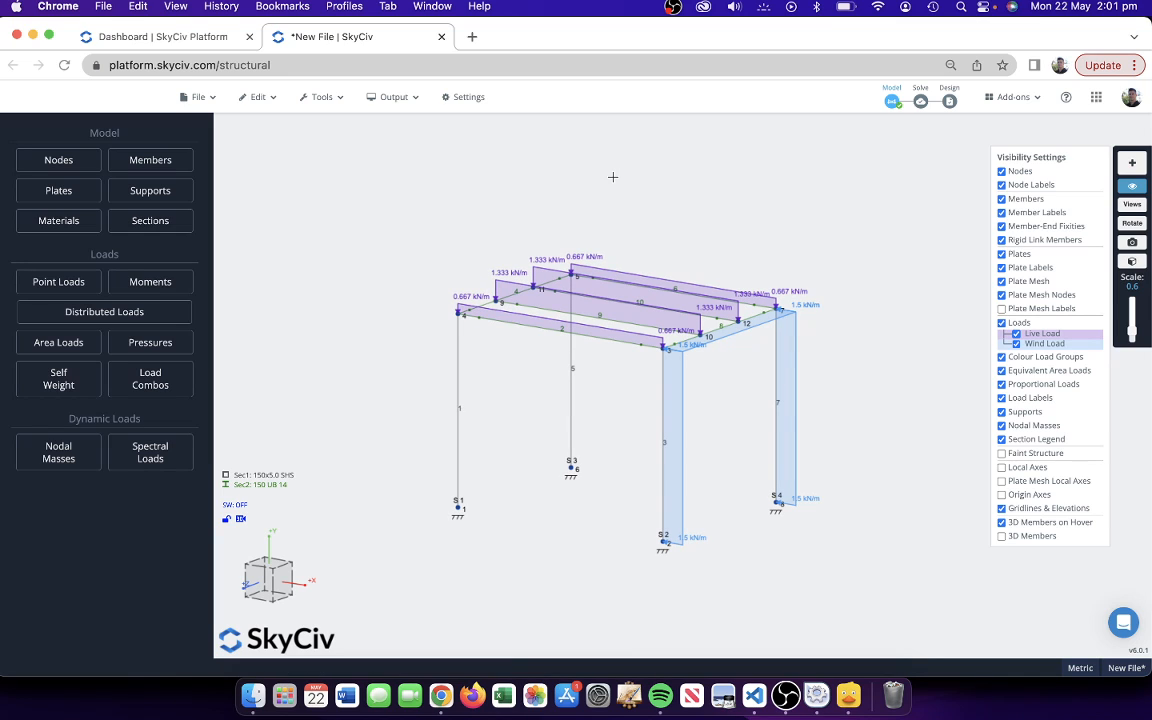
- Hide the visibility settings, solve the frame with Linear Static + Buckling analysis and dismiss the solver report
left_click(1138, 188)
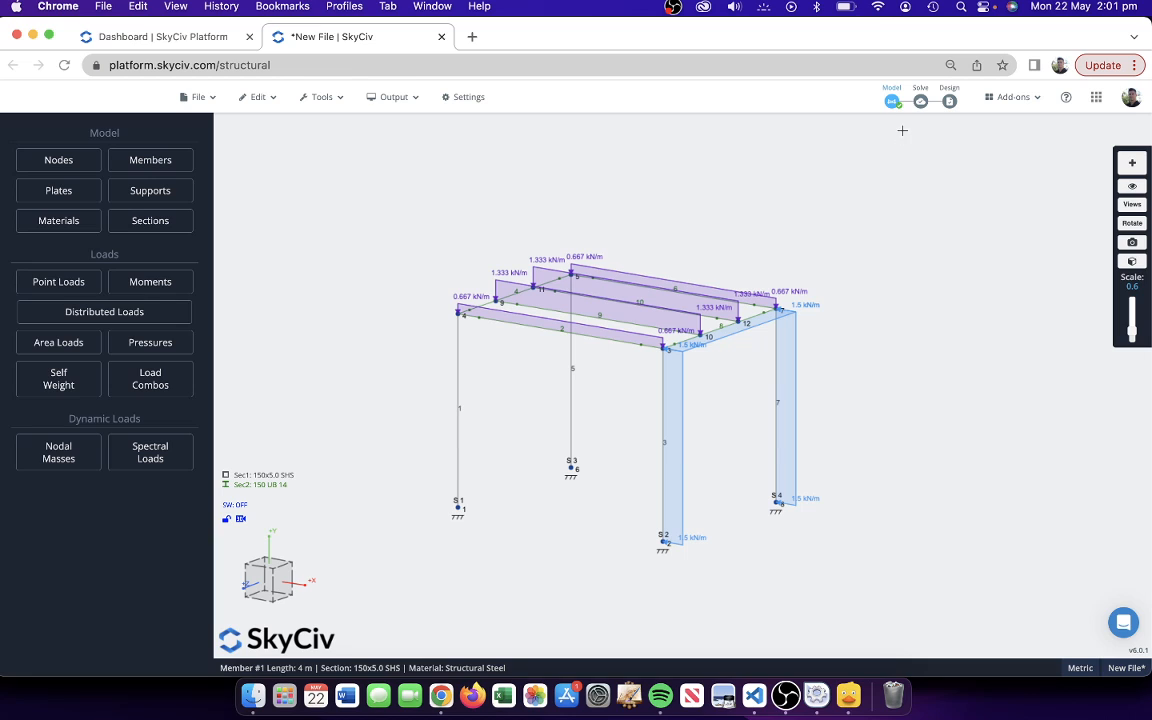
mouse_move(920, 100)
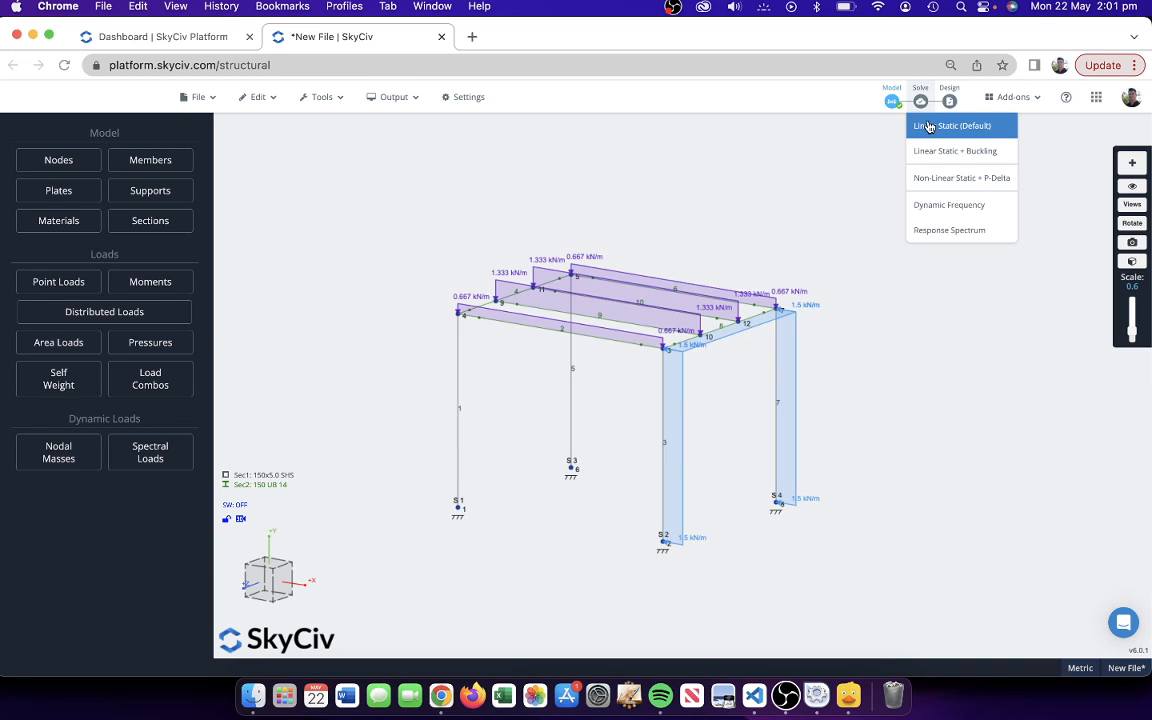
left_click(975, 161)
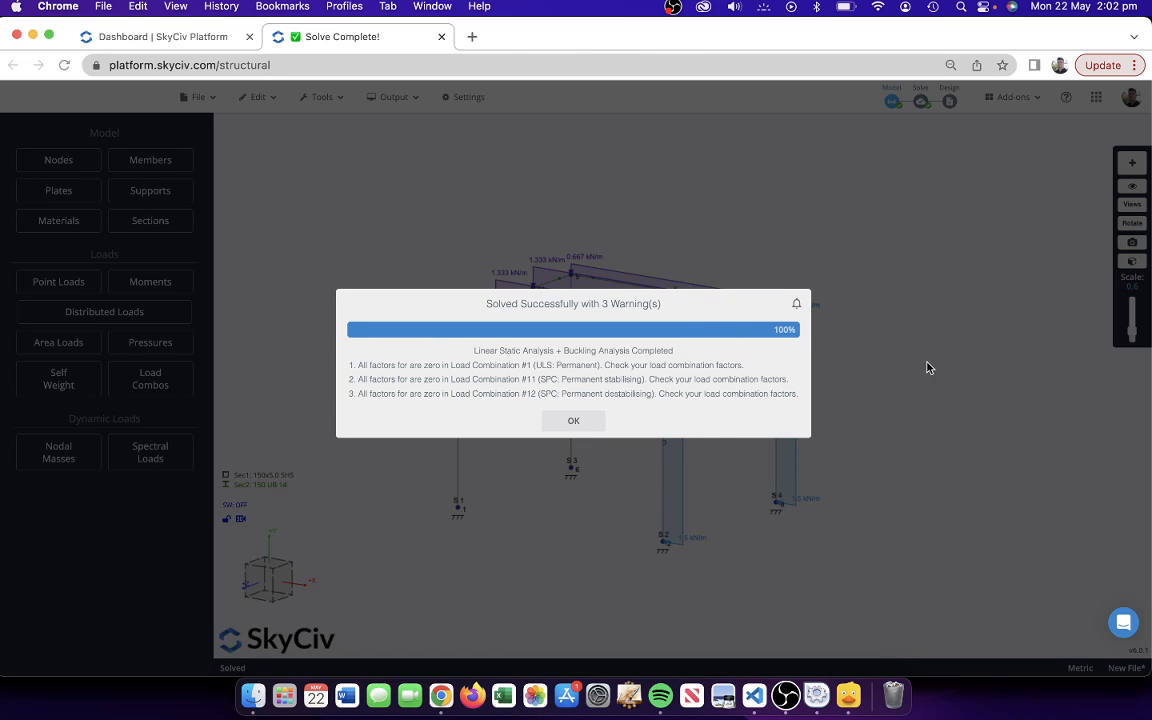
left_click(560, 427)
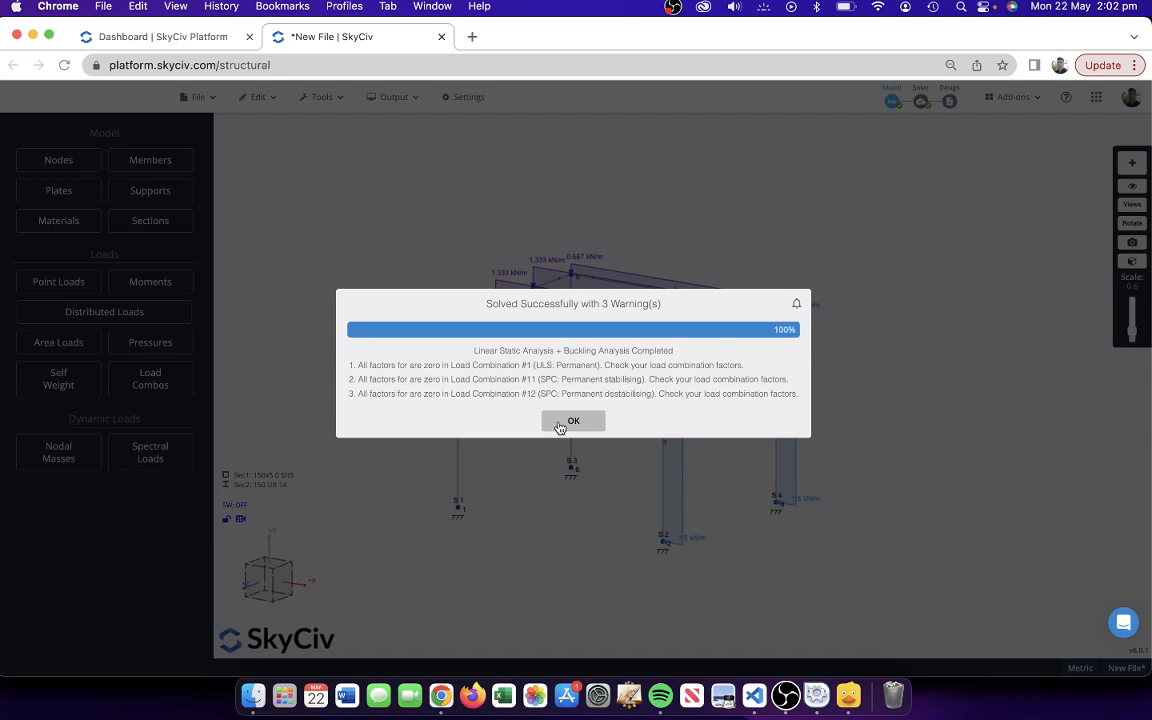
left_click(560, 427)
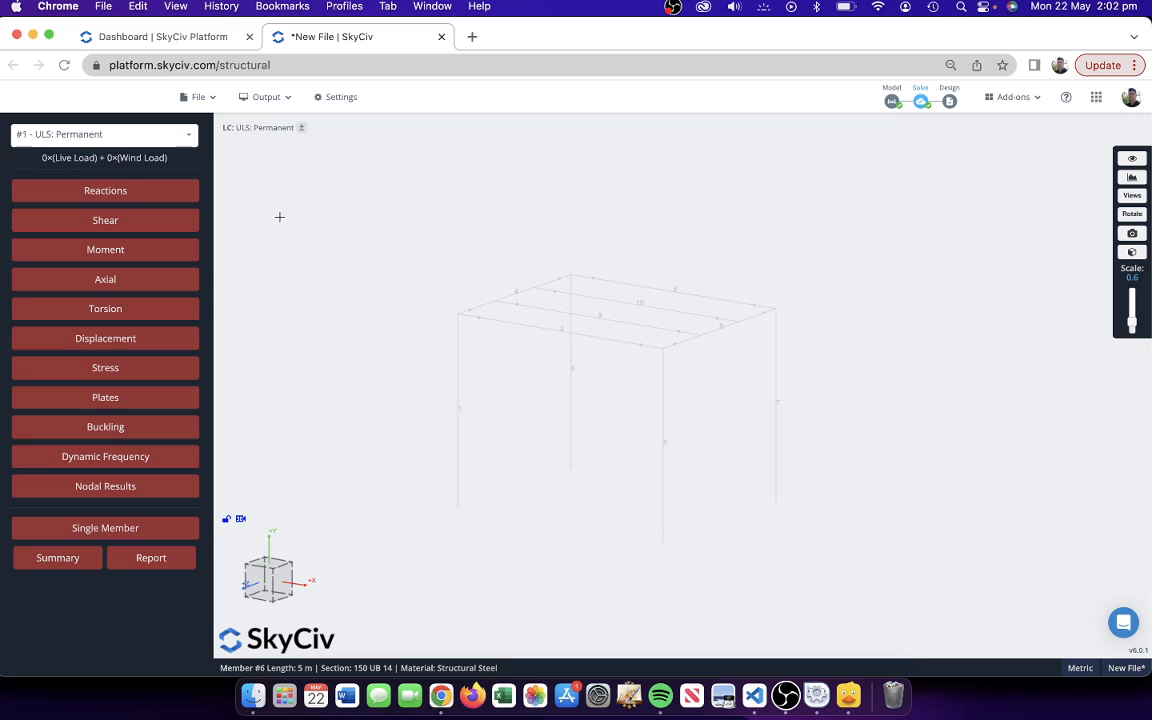
- View the support reactions for load combination #1 - ULS: Permanent, then hide them
left_click(126, 190)
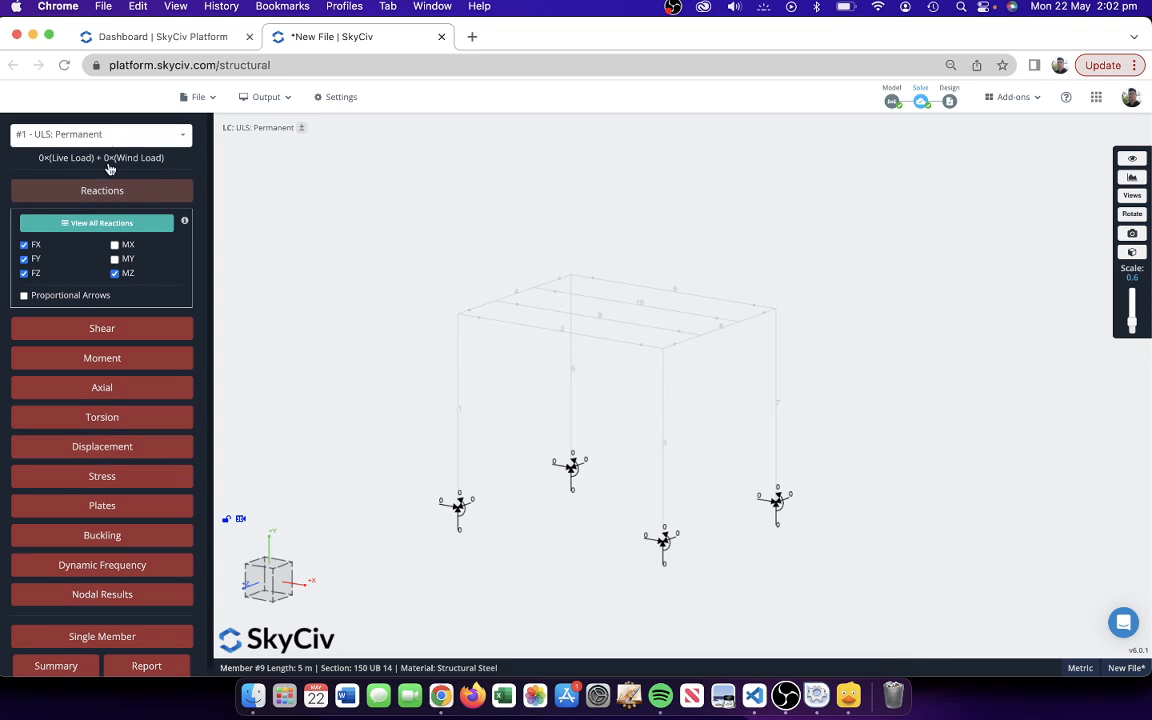
left_click(78, 190)
left_click(98, 135)
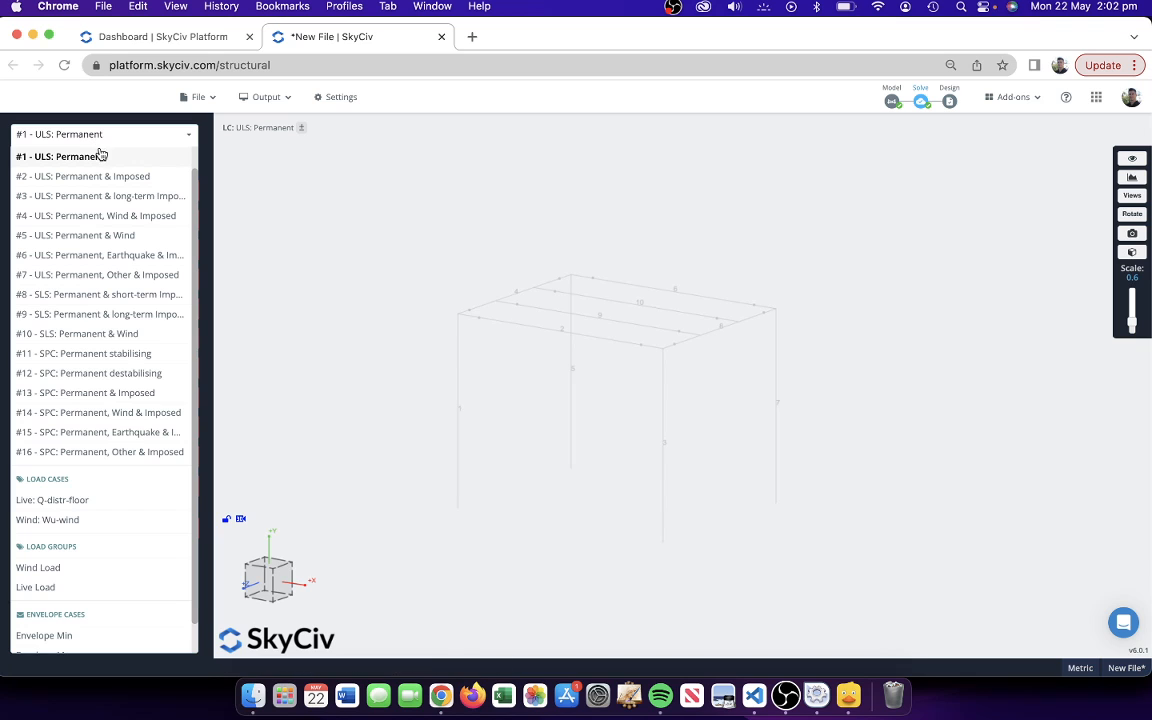
left_click(168, 156)
left_click(158, 193)
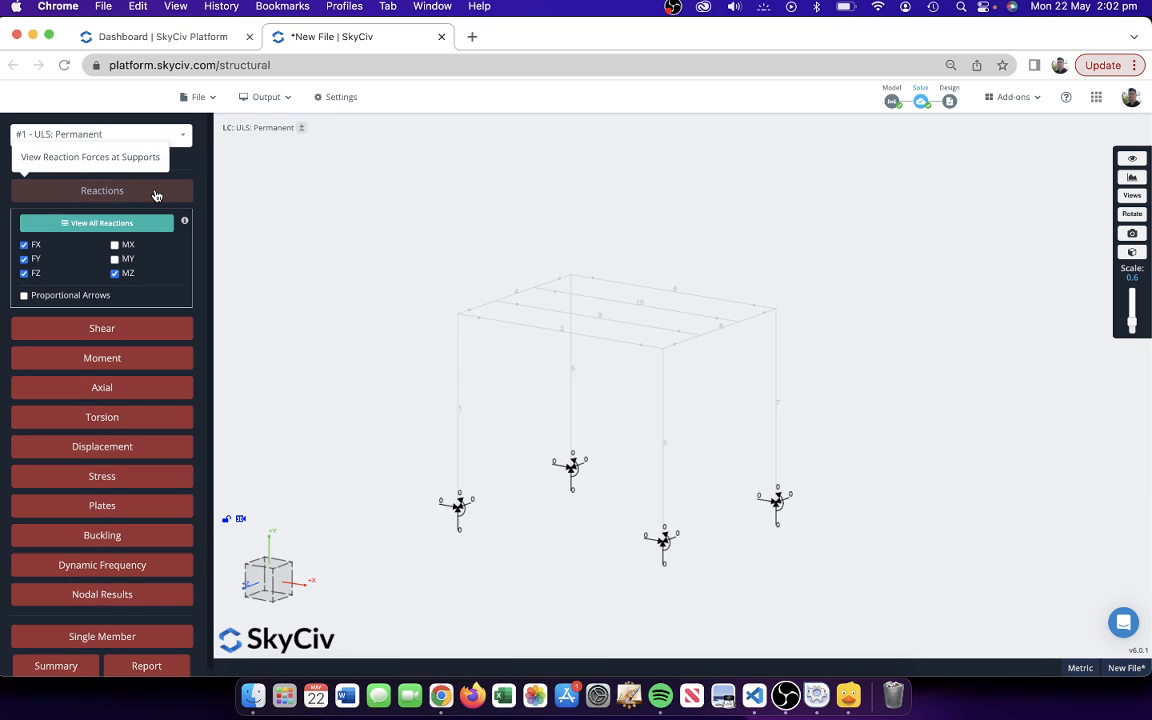
left_click(155, 193)
- Review the available load combinations, cases and groups, and switch the results to Envelope Absolute Max
left_click(147, 139)
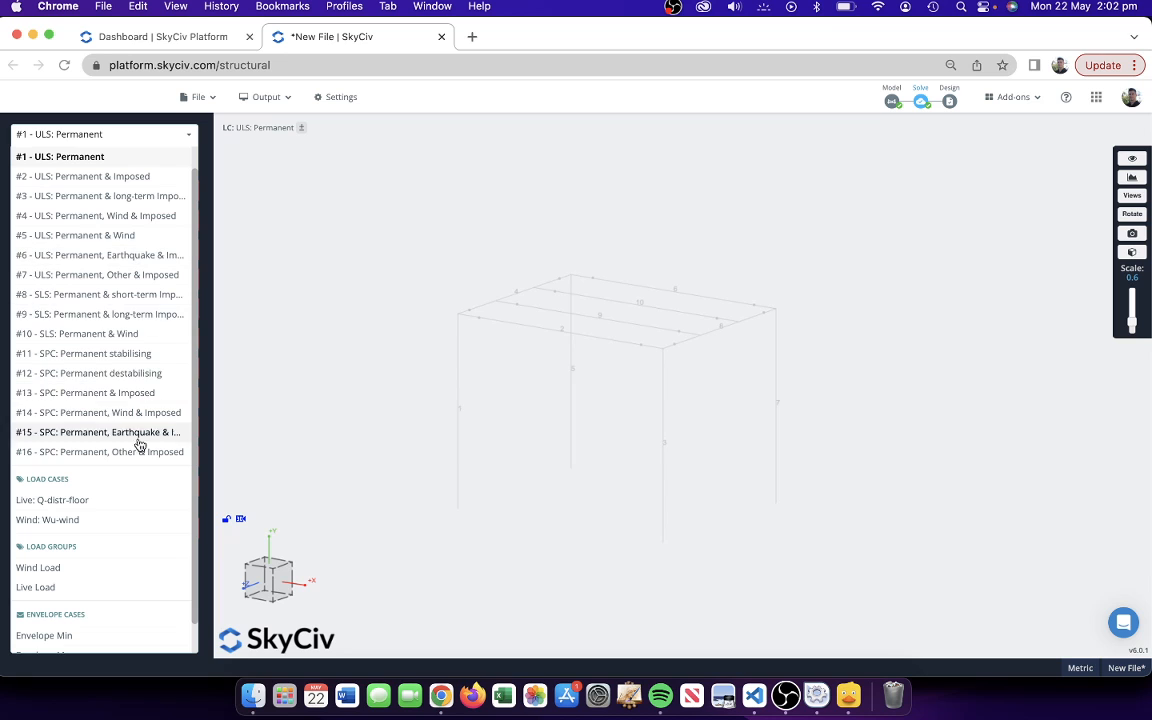
scroll(134, 497, "down", 1)
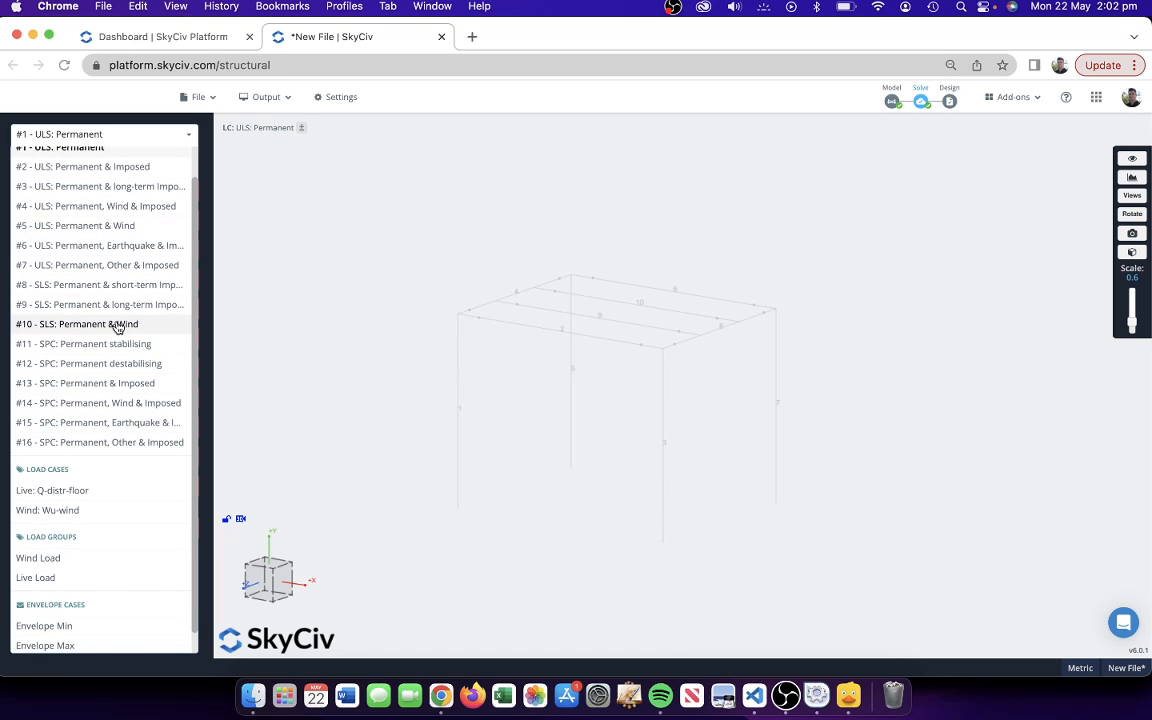
scroll(100, 420, "down", 1)
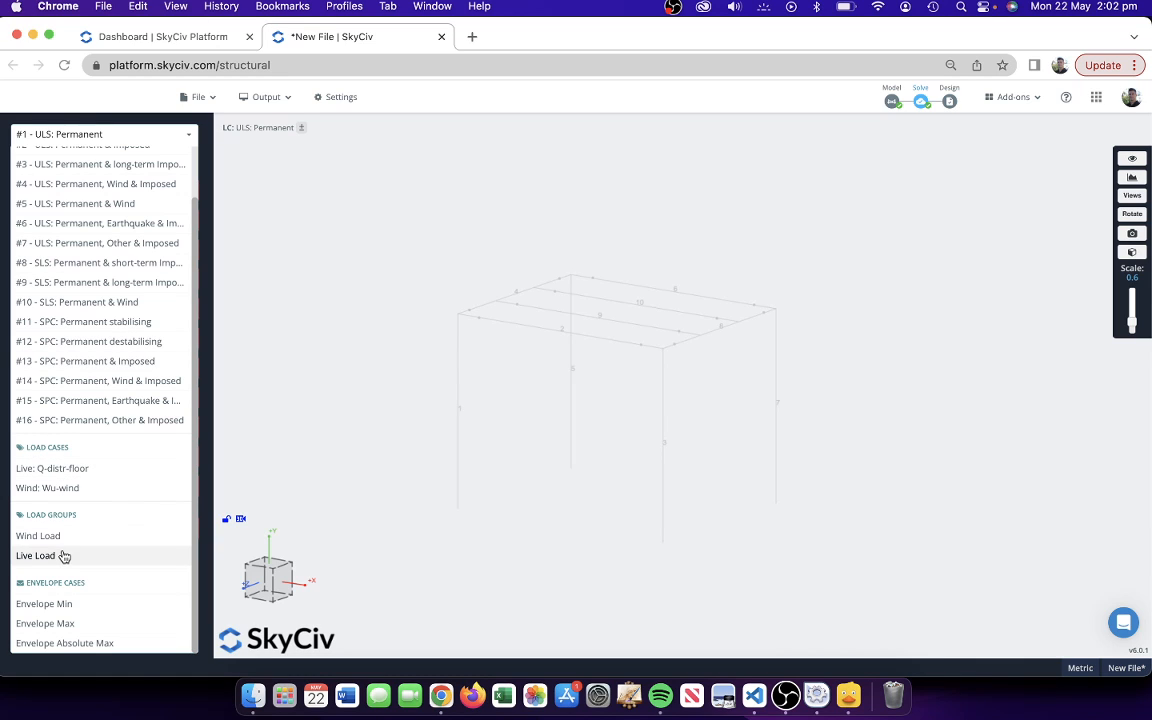
left_click(61, 645)
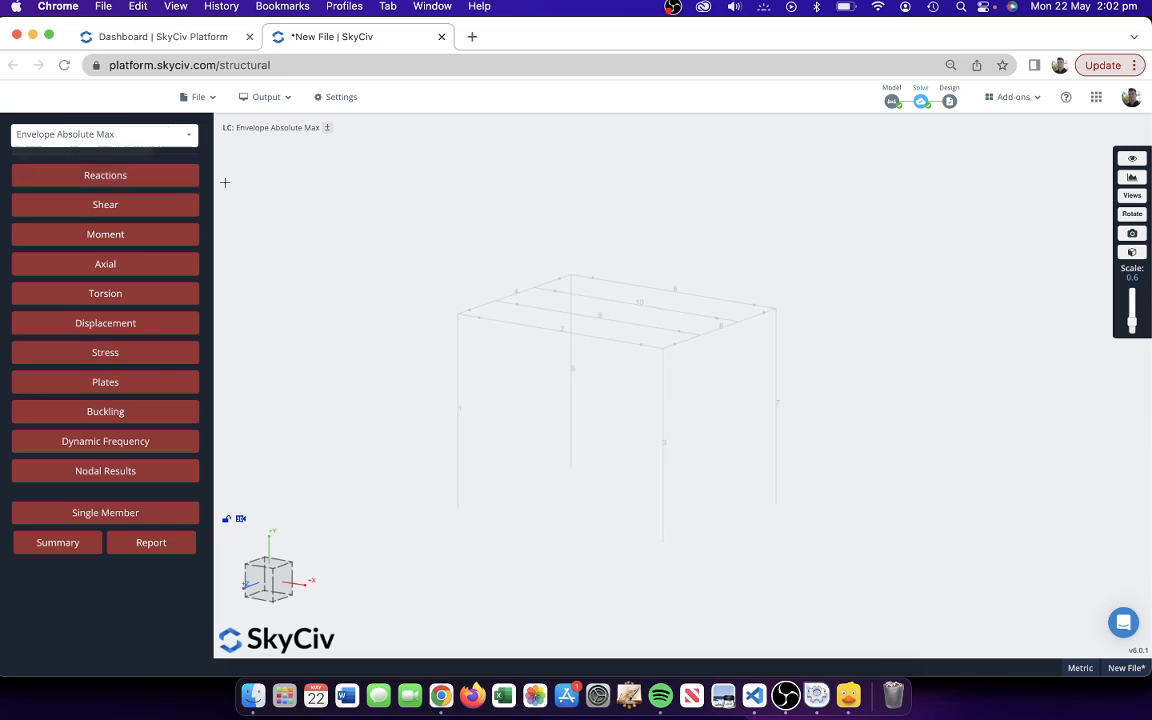
- Show the envelope support reactions with the display scale raised to 1.7, examine them and hide them
left_click(120, 185)
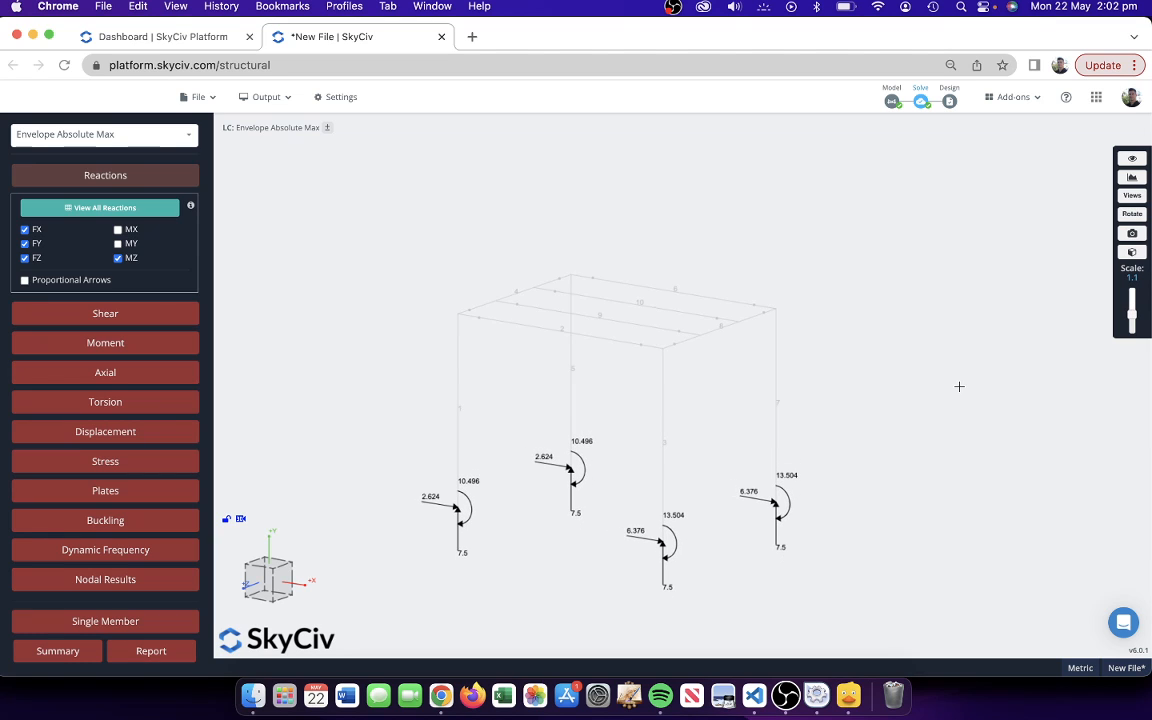
left_click_drag(1134, 318, 1135, 309)
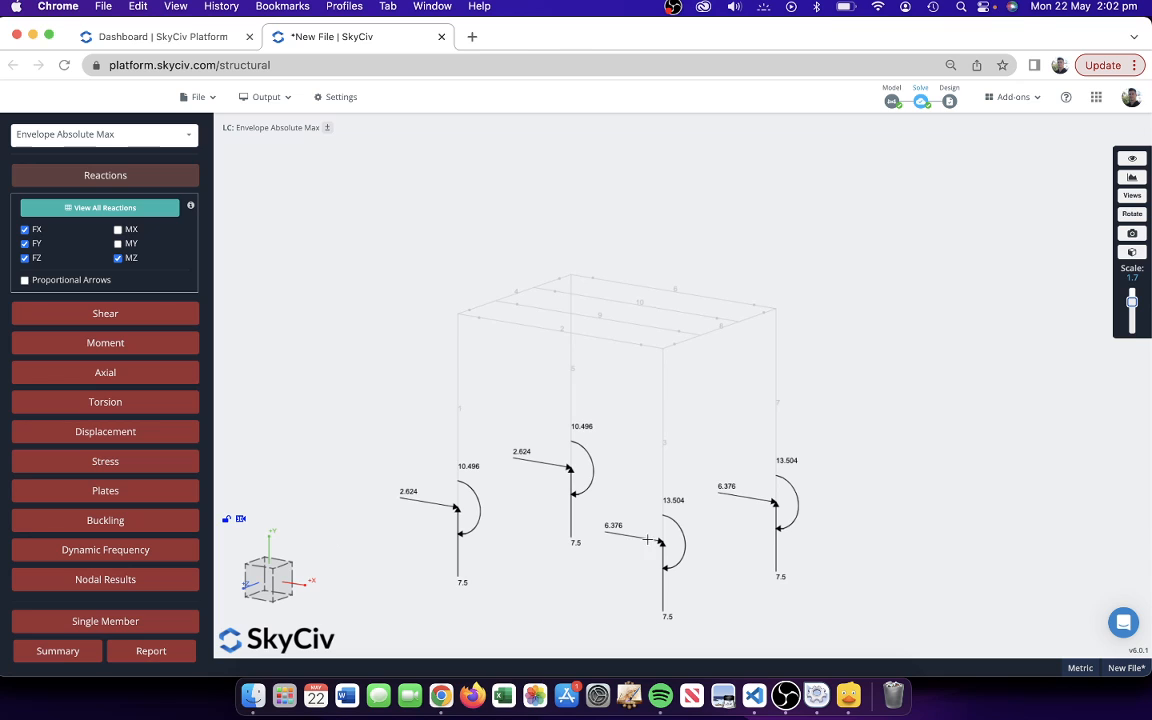
left_click(133, 175)
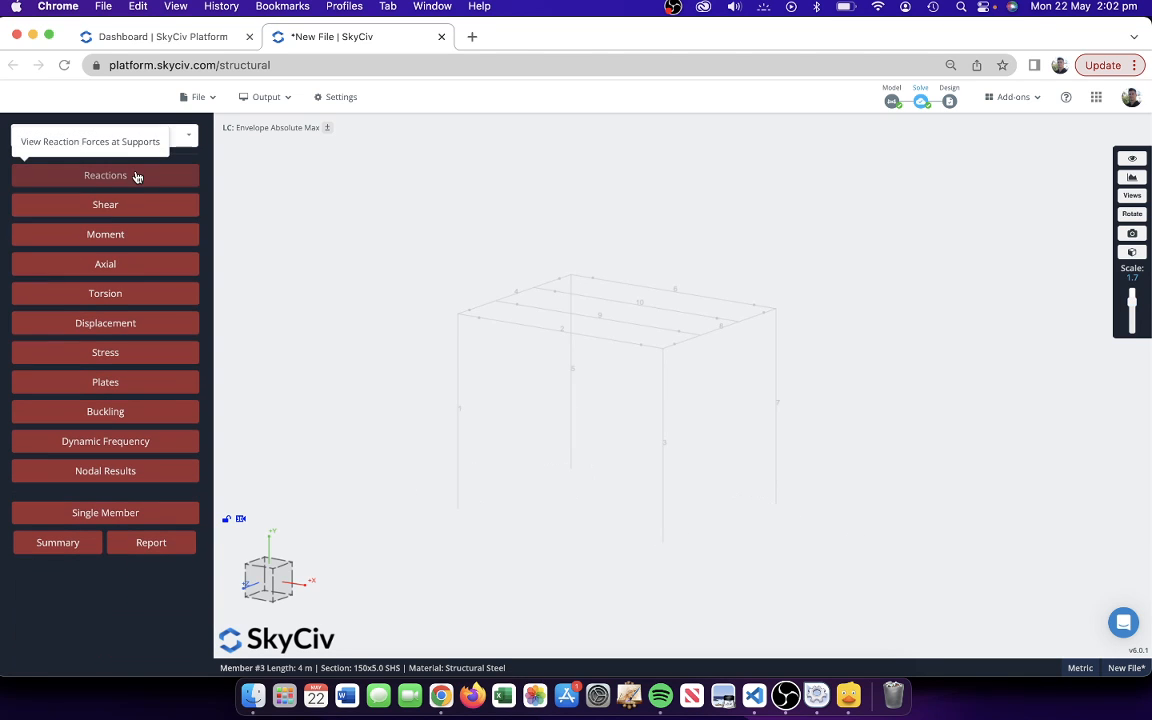
- Show the shear force diagram in Y, isolate it on single beams and on all four X-direction beams, then hide it
left_click(139, 210)
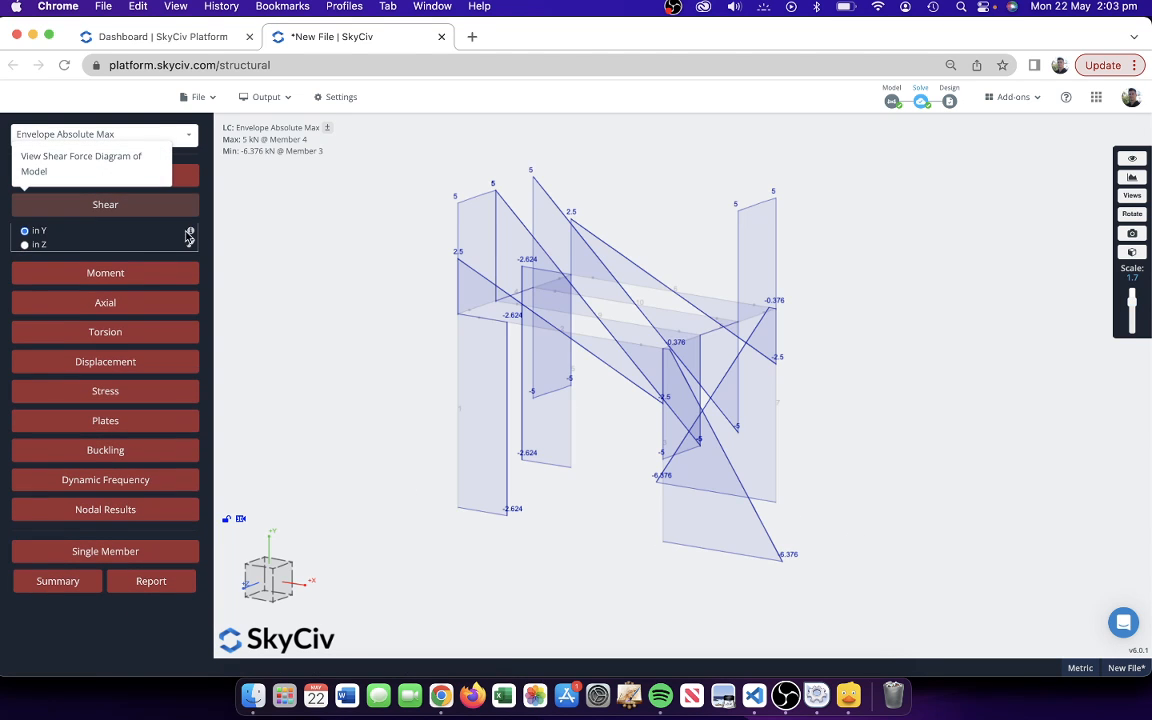
left_click(623, 328)
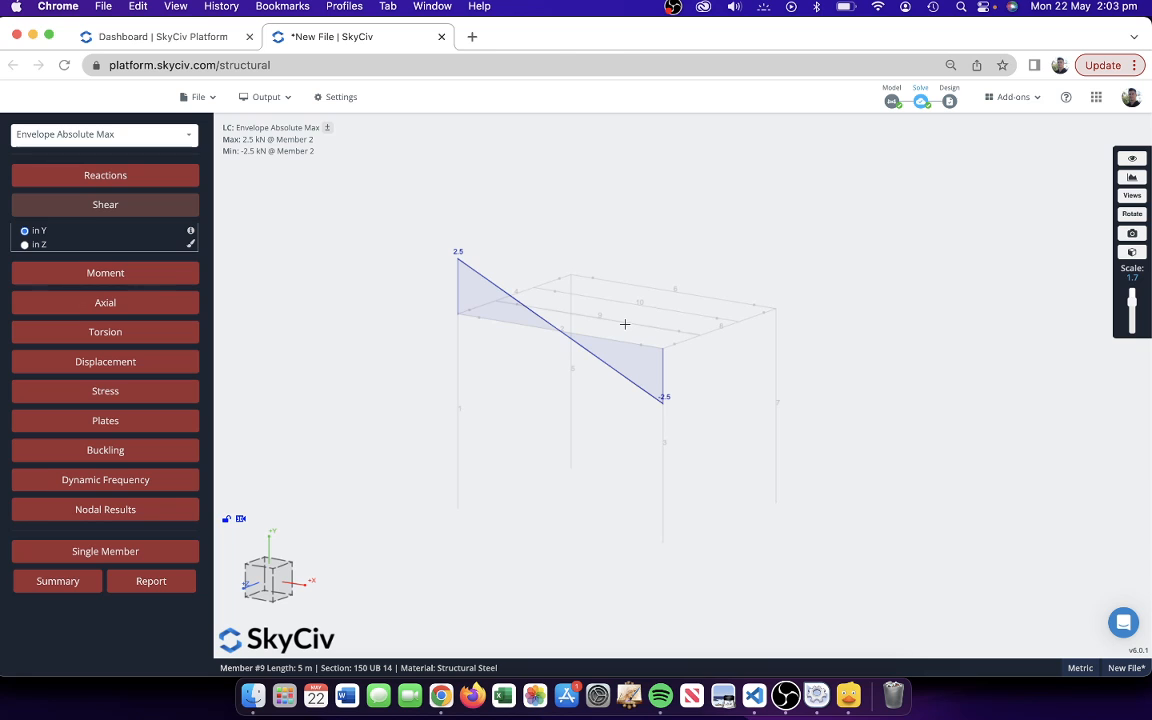
left_click(624, 324)
left_click_drag(624, 324, 645, 228)
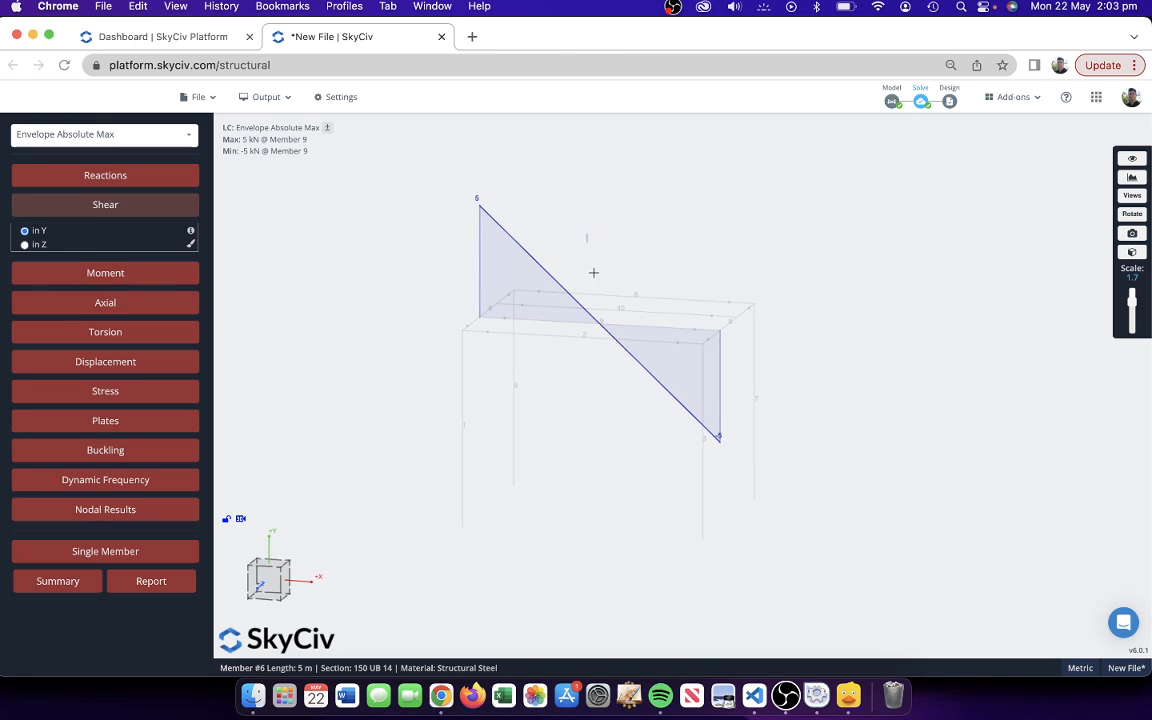
left_click_drag(593, 273, 636, 374)
mouse_move(719, 229)
right_mouse_down()
mouse_move(689, 236)
mouse_move(715, 239)
right_mouse_up()
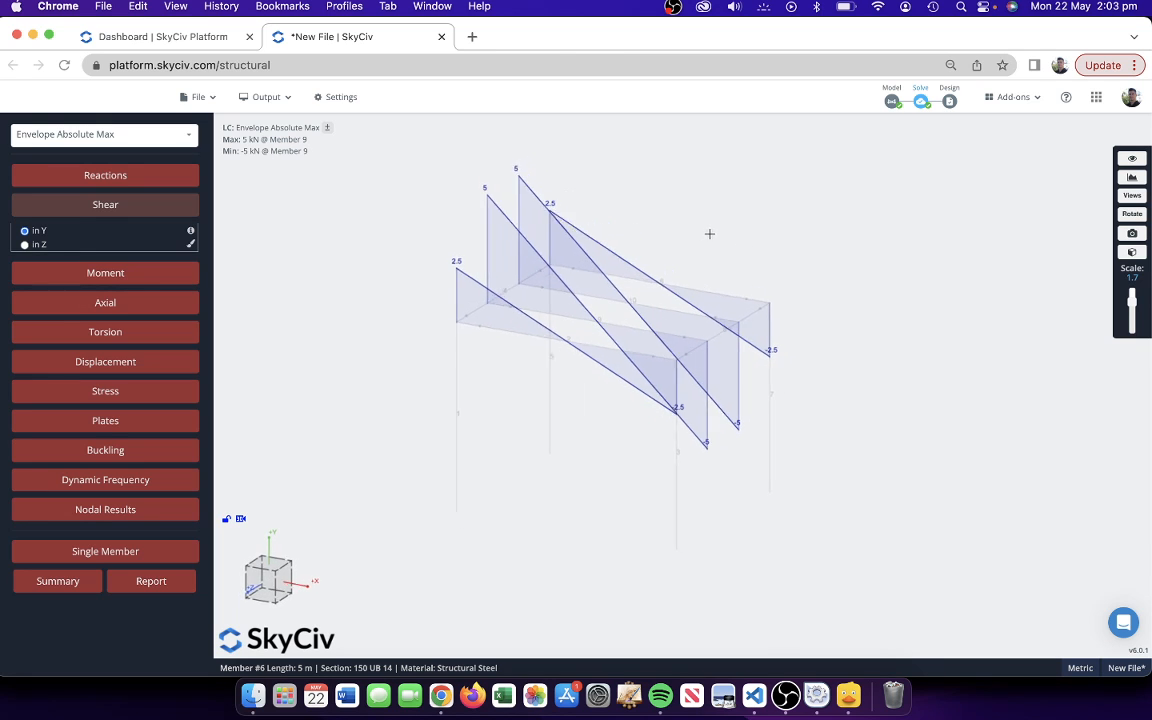
left_click(167, 204)
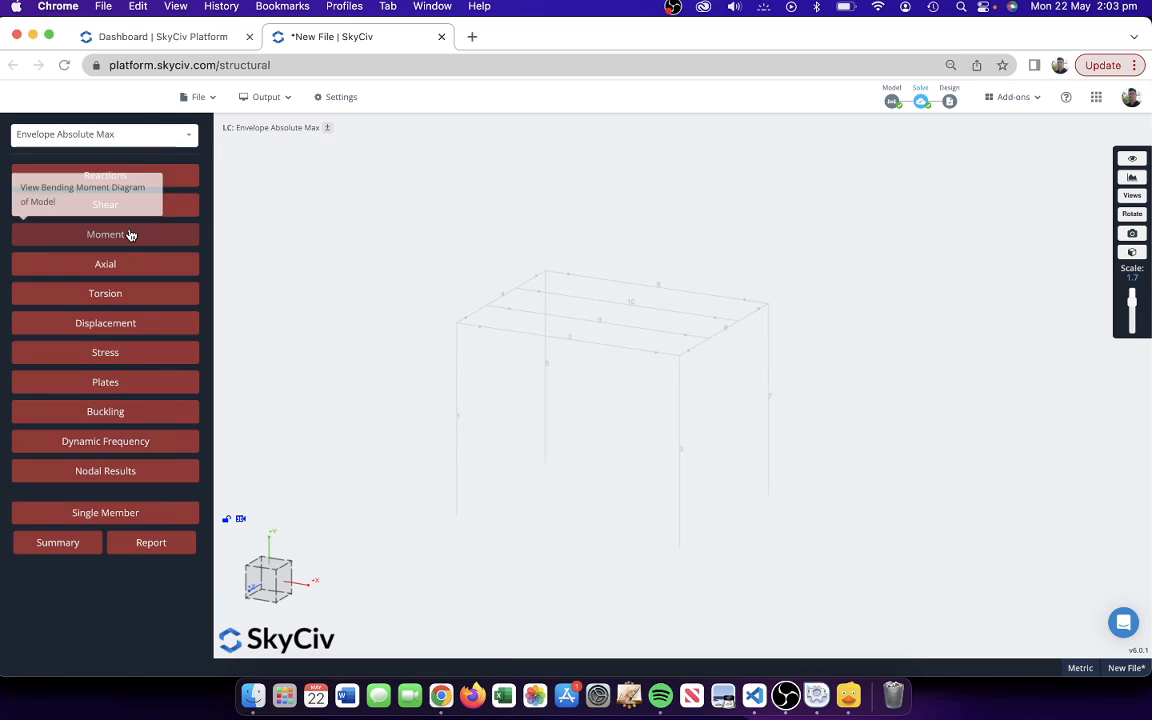
- Show the bending moment diagram about Z, isolate it on members 3, 7 and 8 at the +X end, then hide it
left_click(134, 234)
right_click_drag(666, 602, 780, 638)
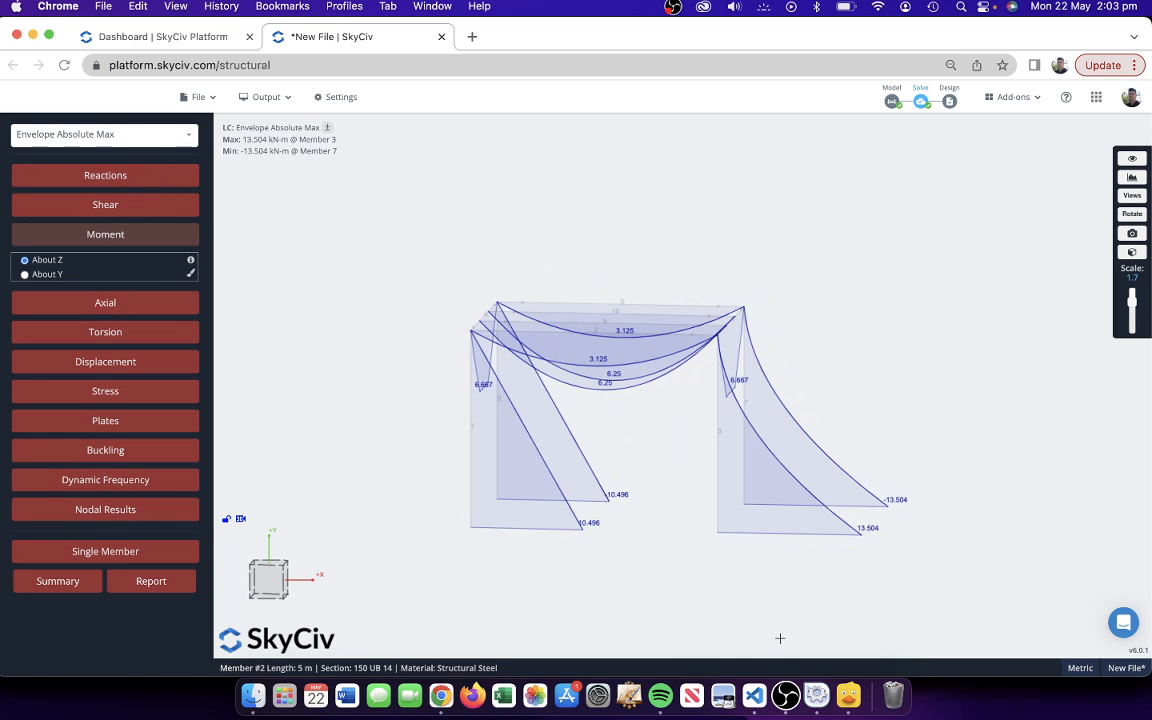
left_click_drag(819, 577, 691, 273)
right_click_drag(832, 226, 780, 231)
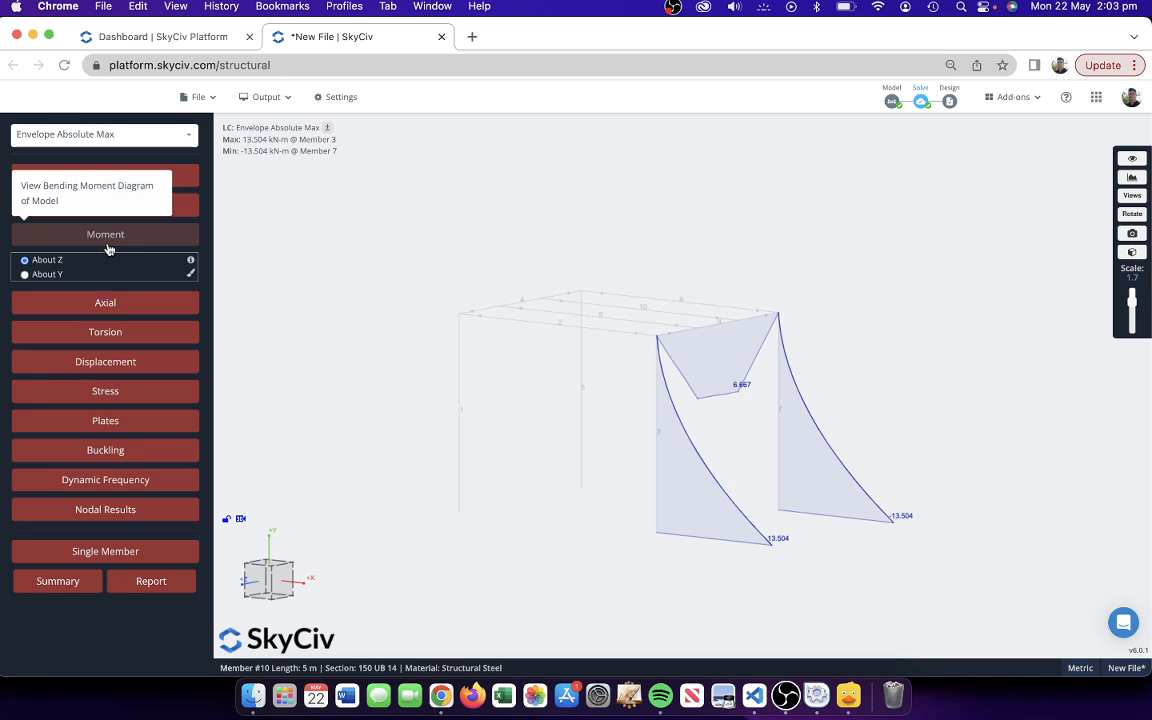
left_click(72, 236)
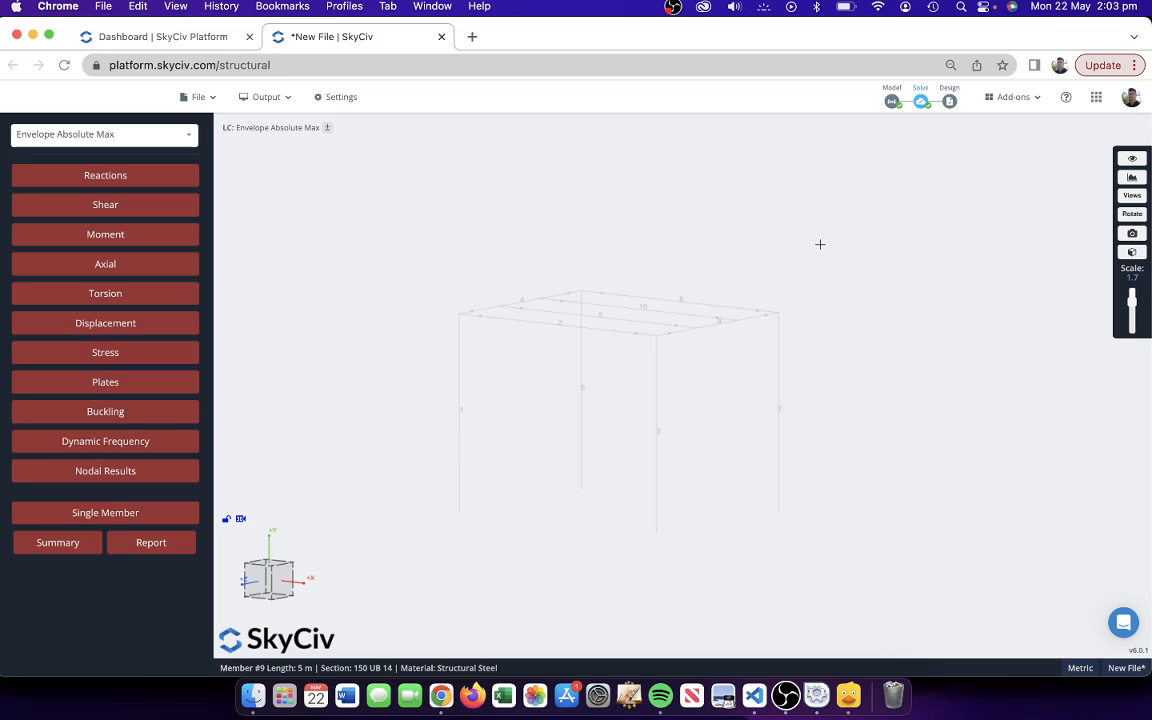
- Turn on the display of the members' local axes on the frame
left_click_drag(820, 244, 806, 253)
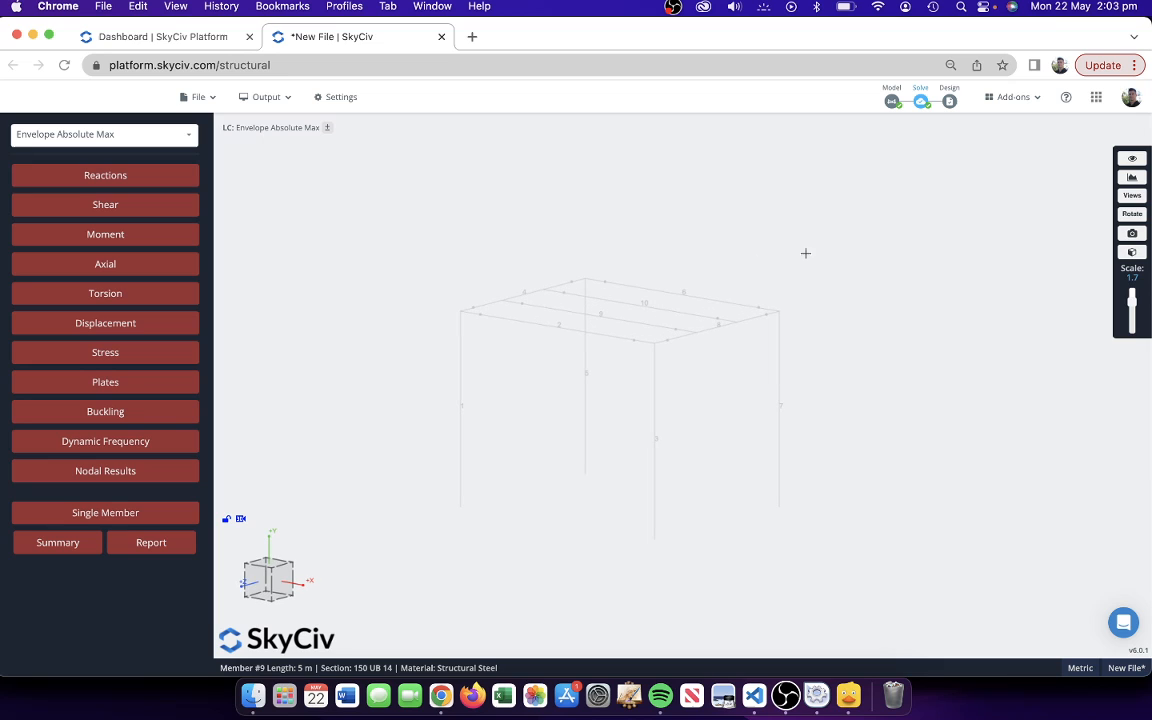
left_click(1132, 158)
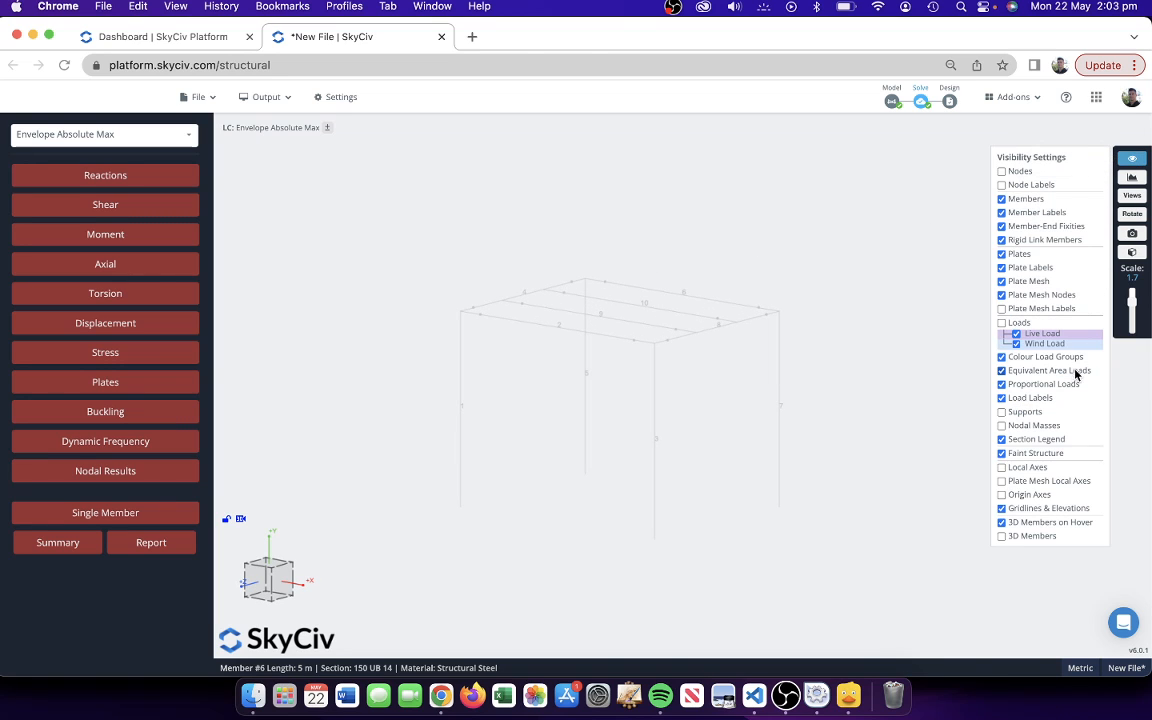
left_click(1006, 467)
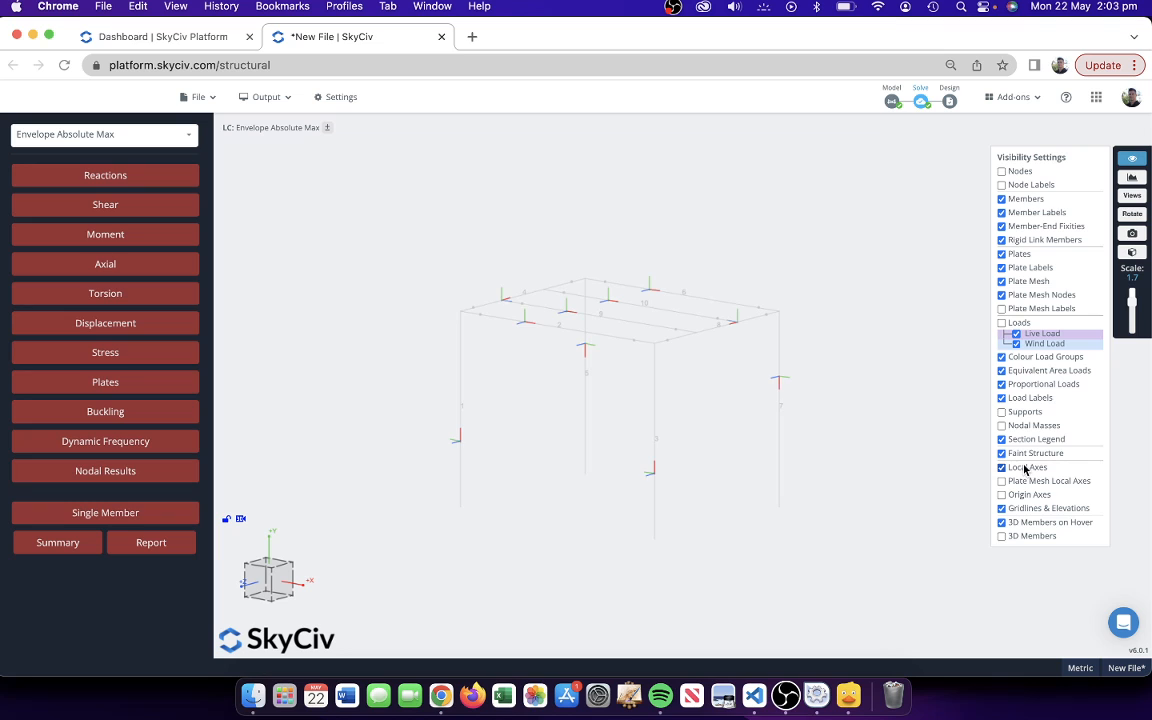
left_click(1136, 162)
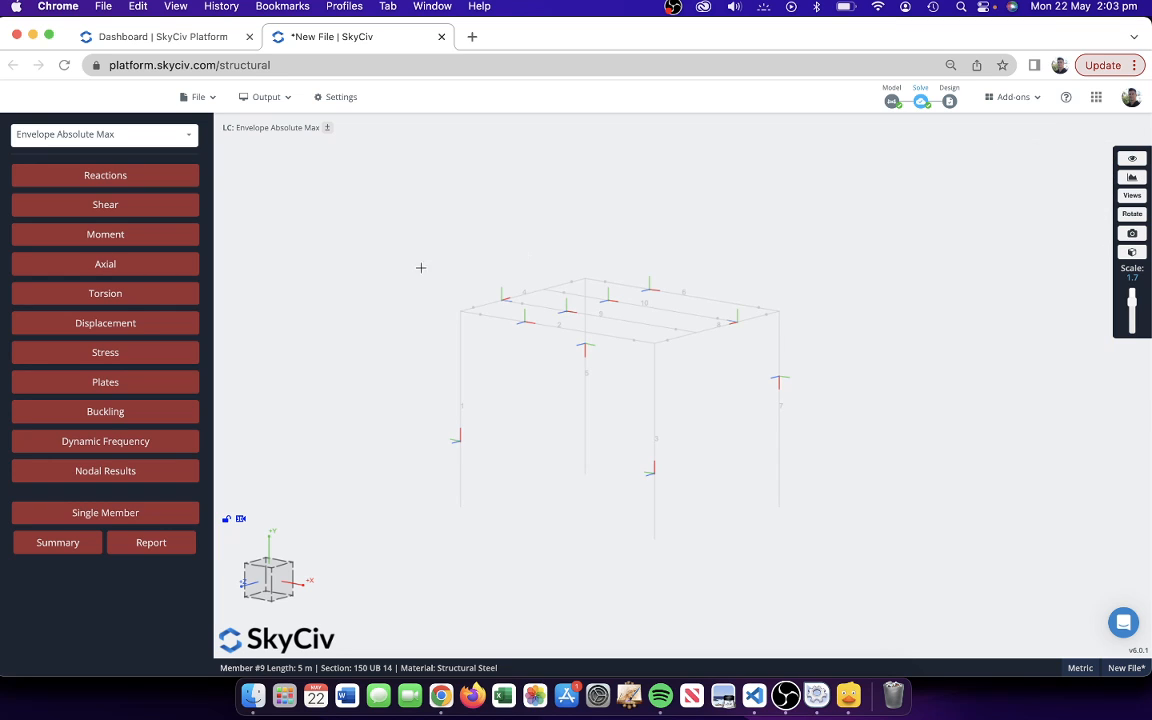
- Show the bending moment about Z, isolate it on member 6, compare it with the moment about Y, and hide the diagram
left_click(65, 238)
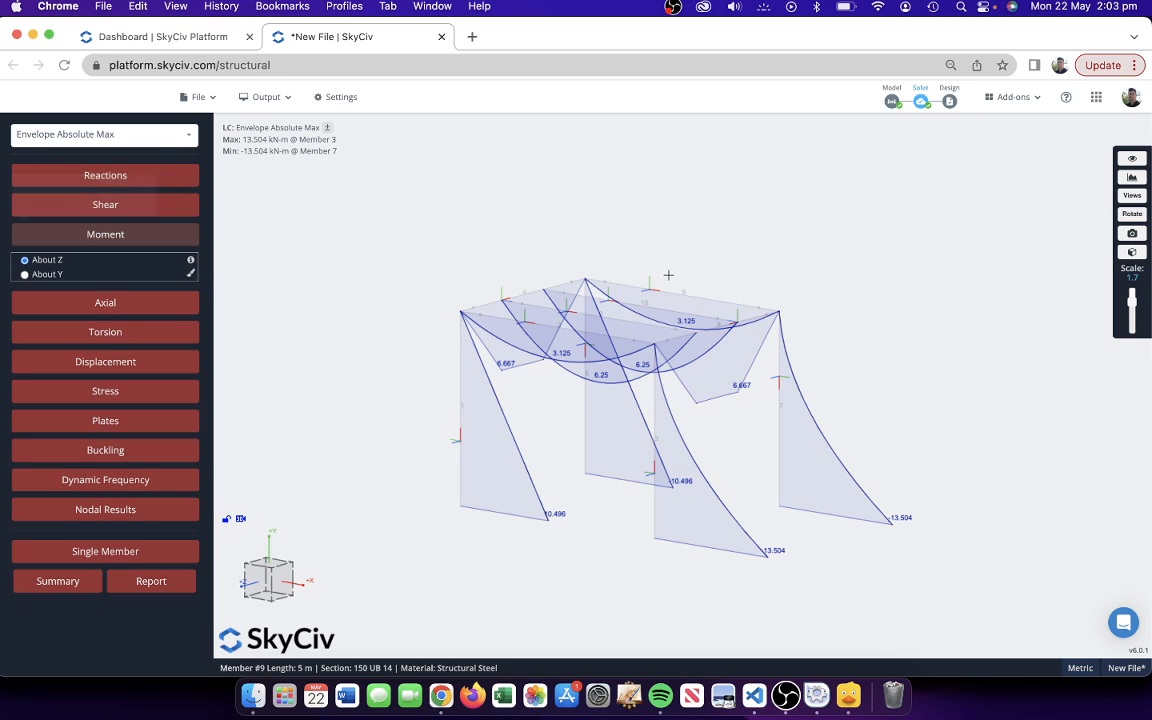
left_click(667, 297)
scroll(642, 262, "up", 5)
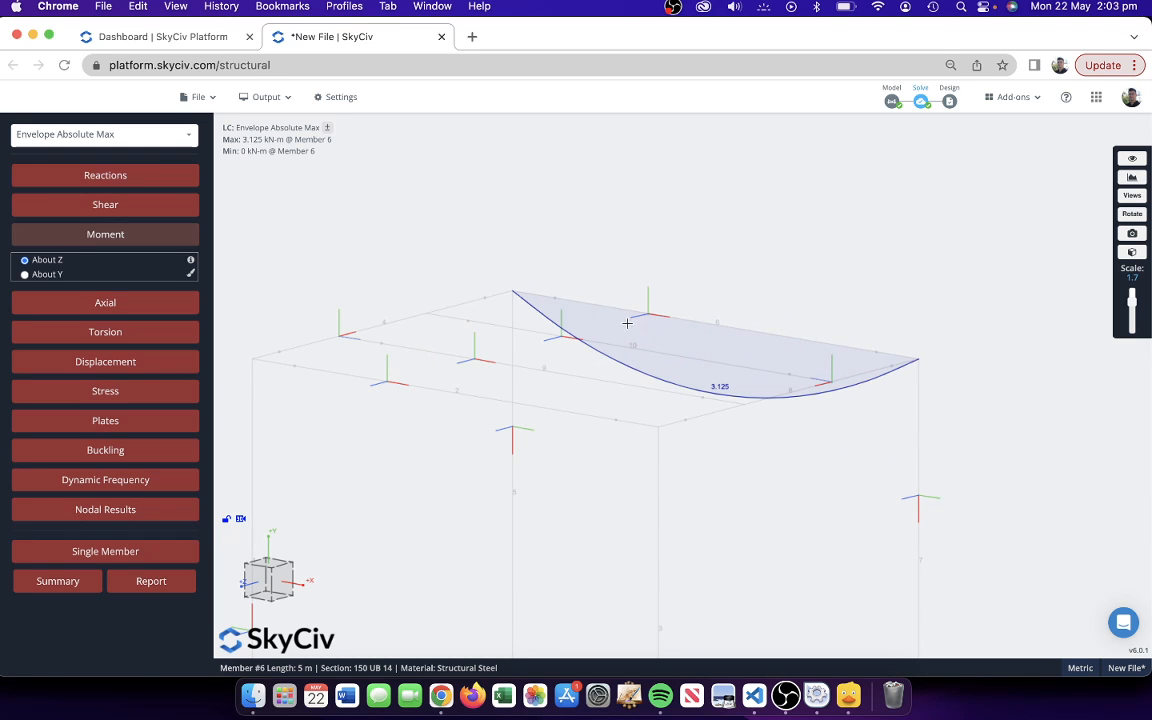
left_click_drag(727, 257, 689, 263)
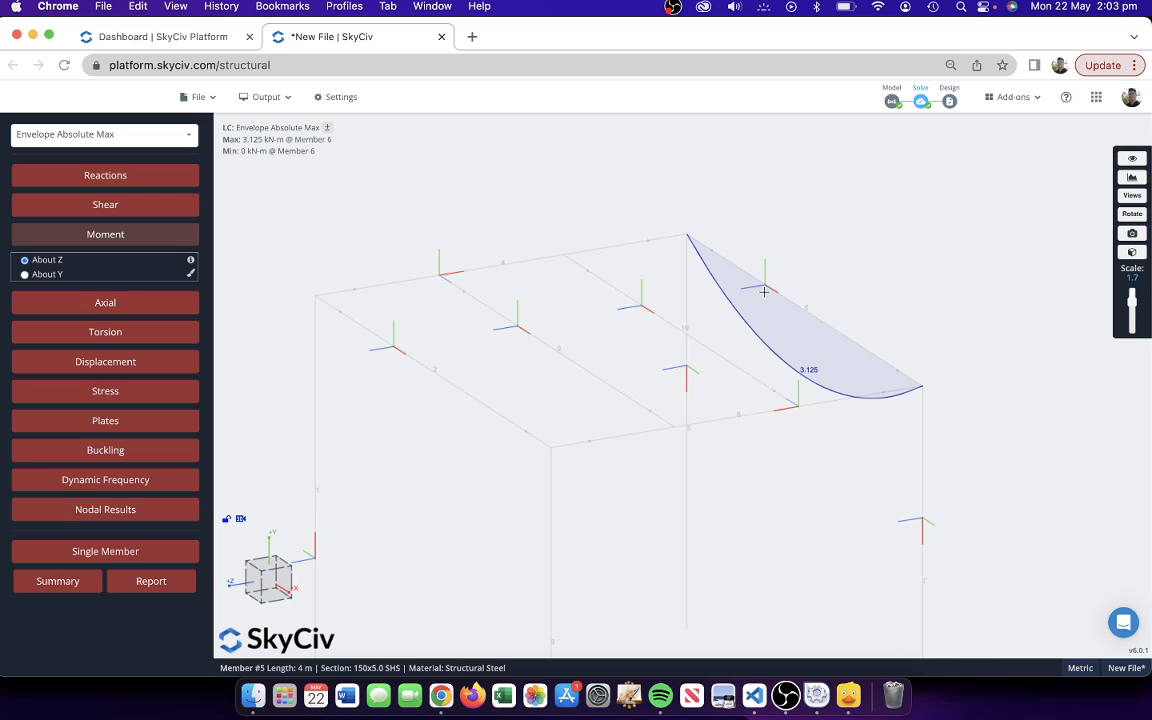
left_click(42, 277)
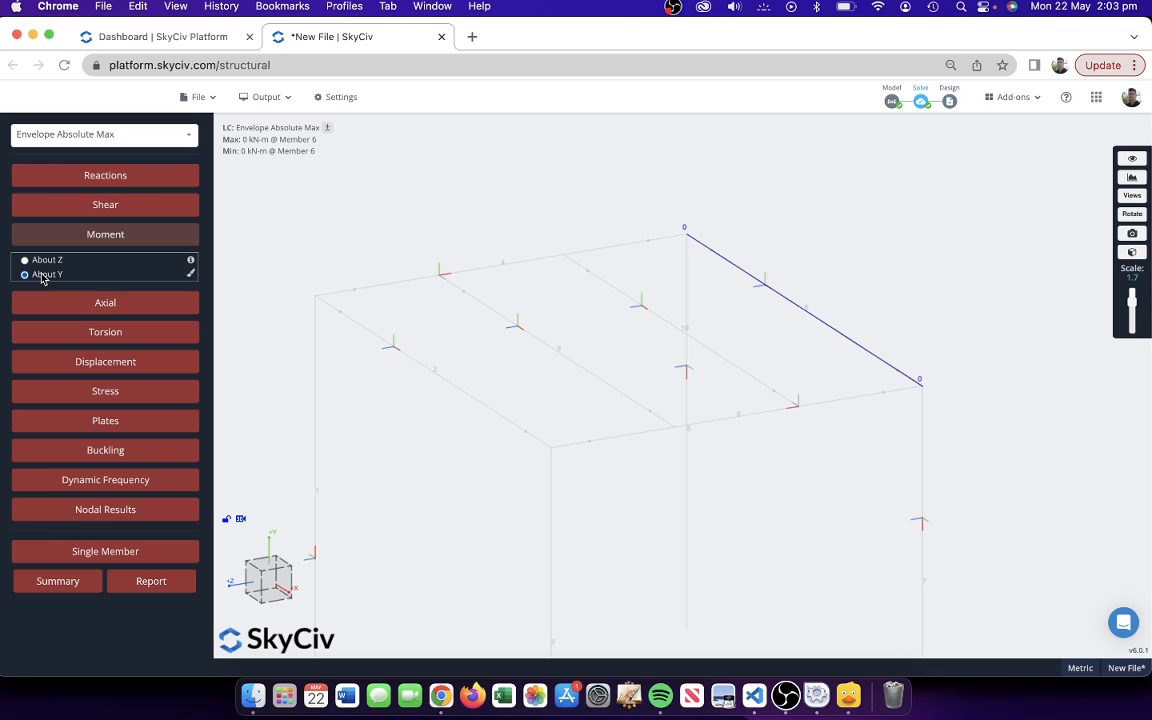
left_click(87, 228)
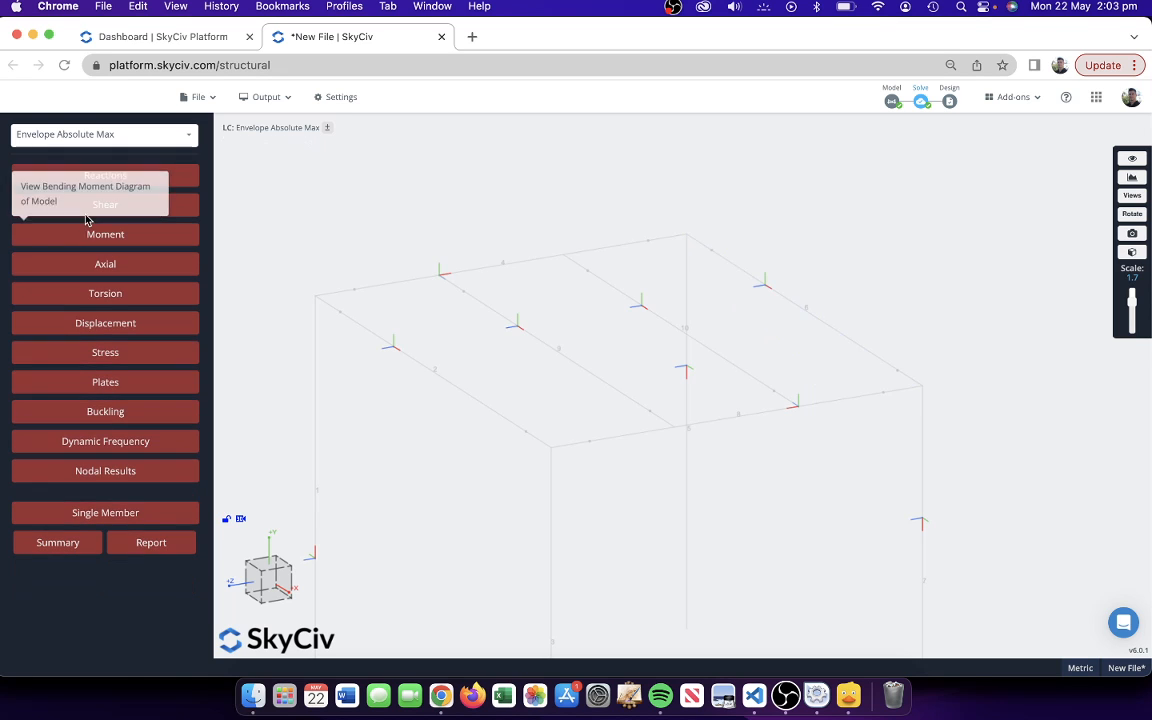
- Show the shear force diagram in Z and examine it on member 8 against the local axes
left_click(90, 206)
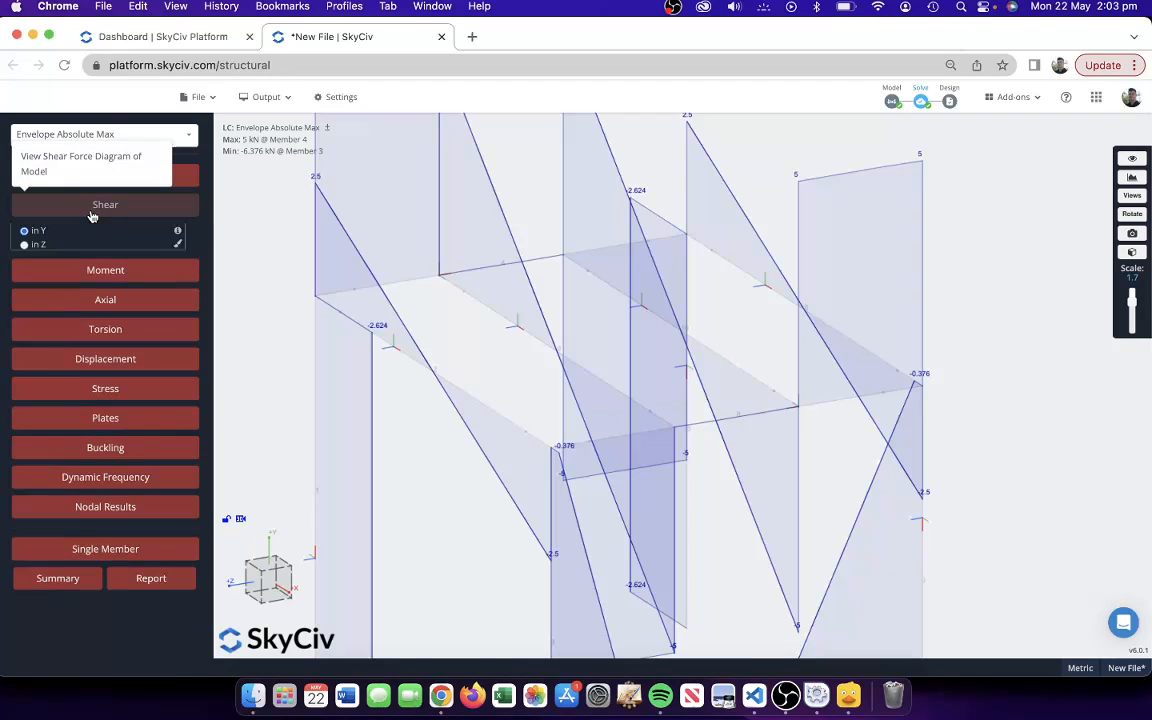
left_click(36, 245)
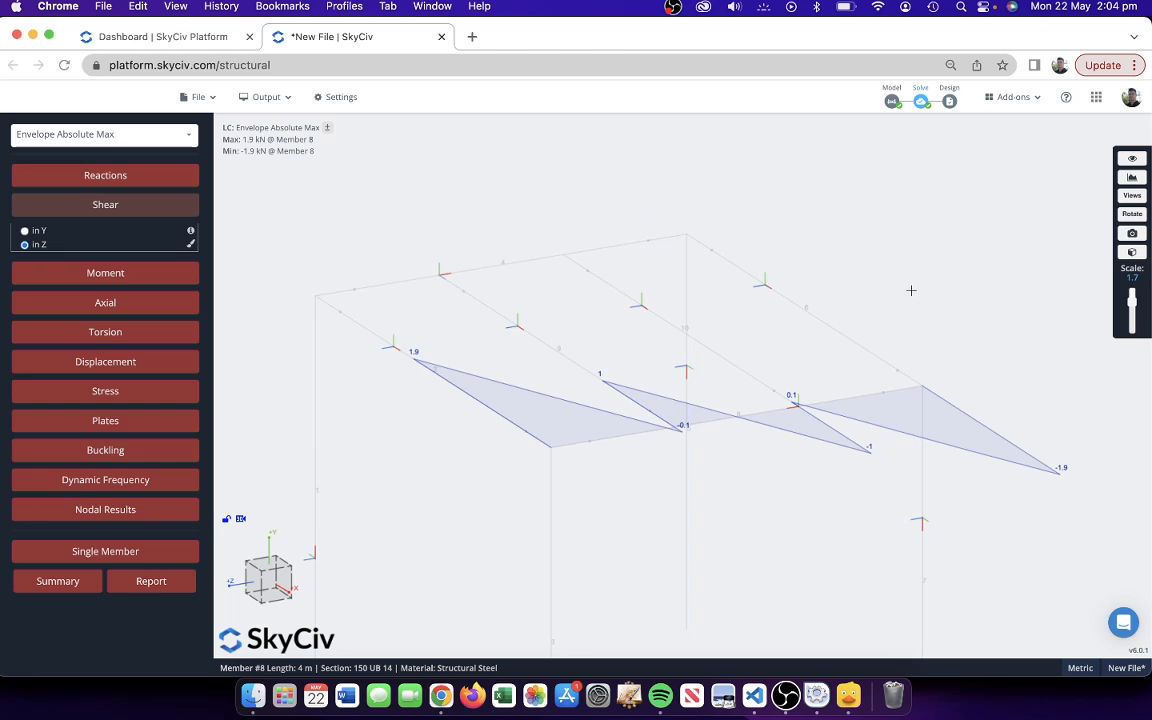
left_click_drag(898, 278, 951, 280)
scroll(816, 385, "up", 3)
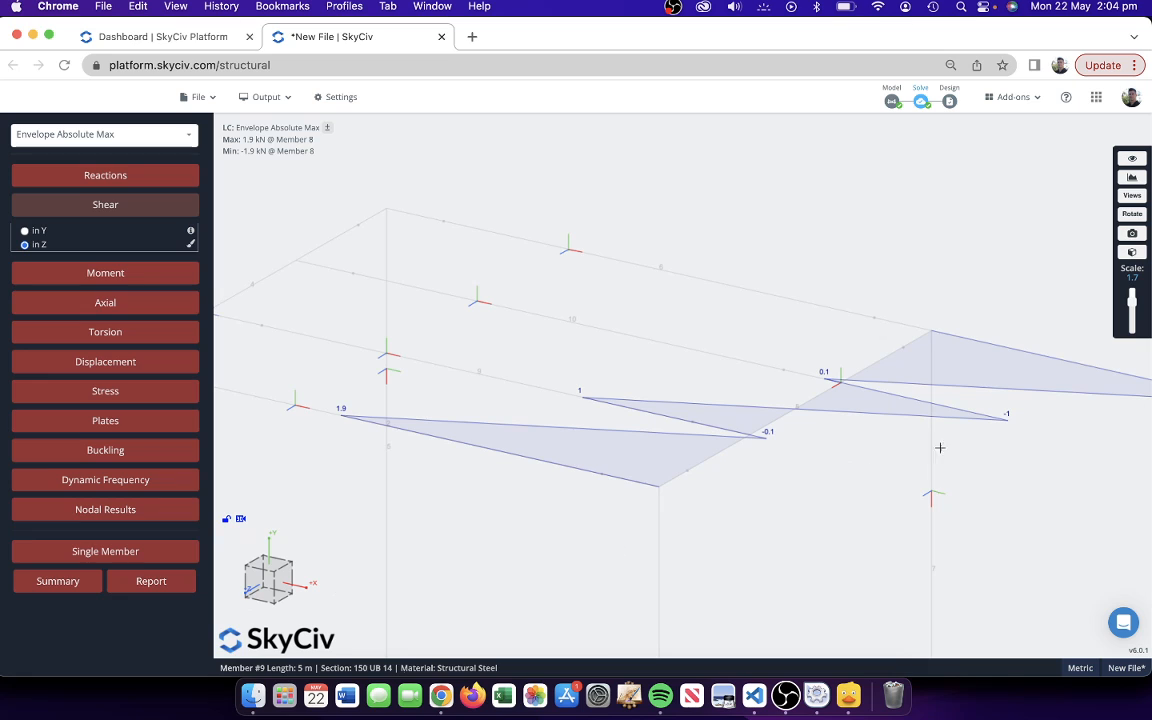
scroll(800, 385, "up", 4)
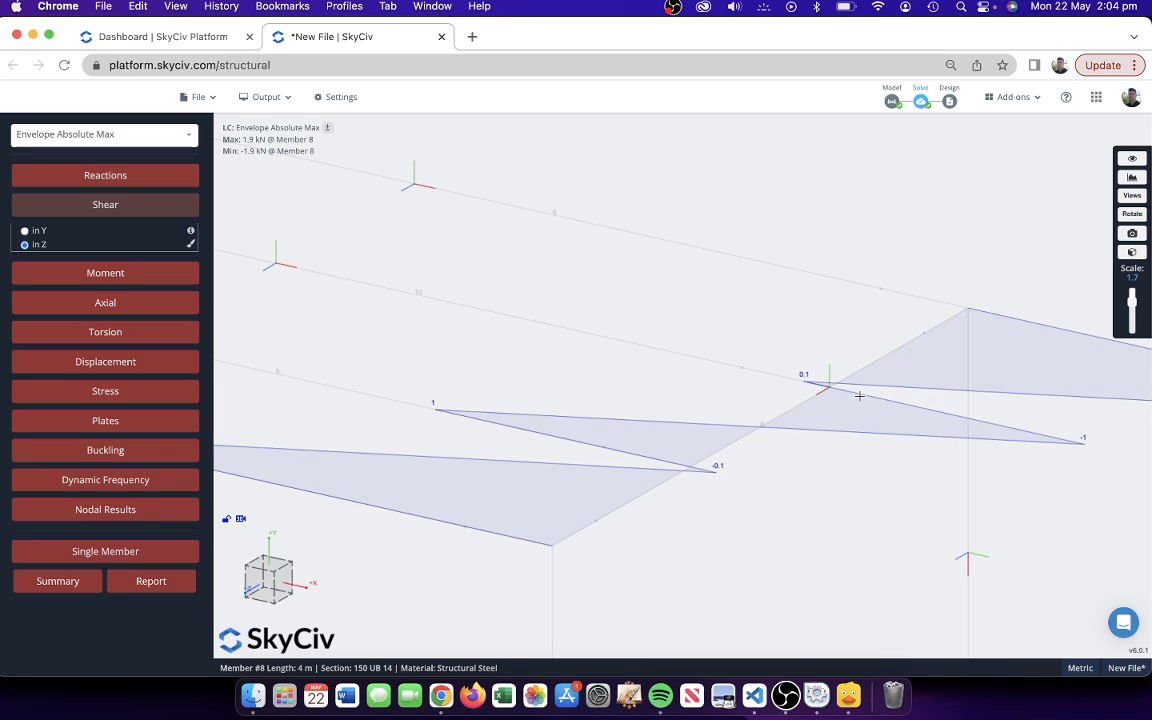
- Switch to shear in Y on member 8, examine it at a display scale of 0.3, and hide the shear diagram
left_click(38, 232)
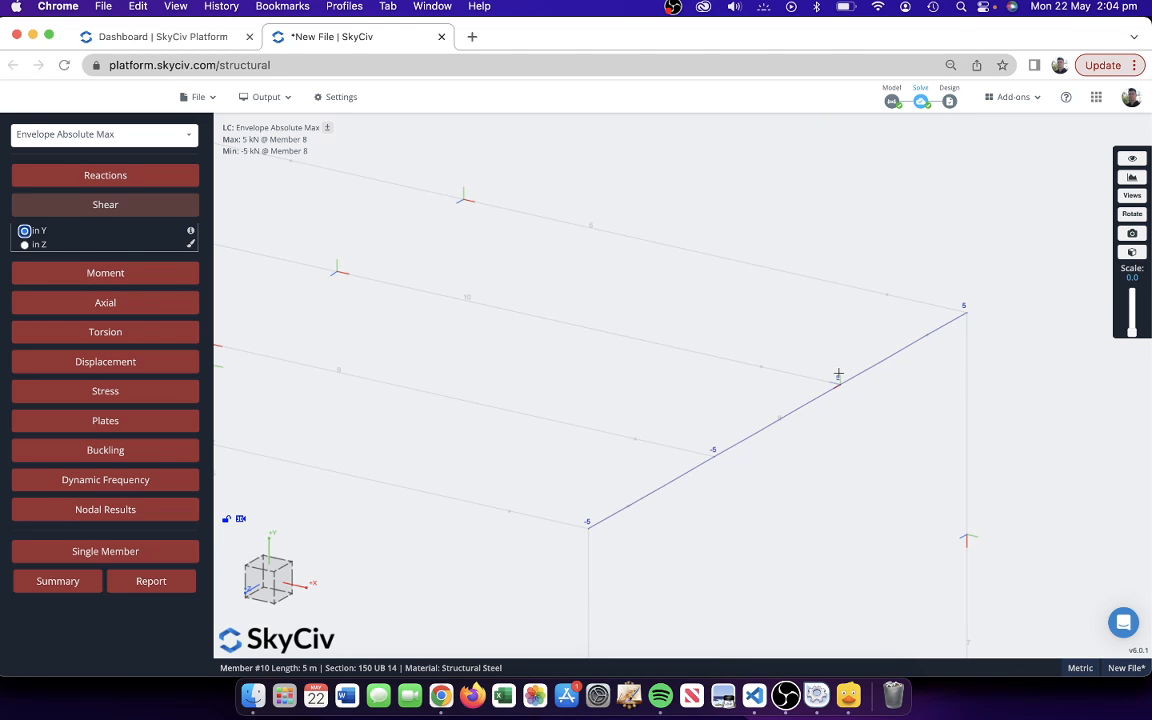
scroll(837, 380, "up", 5)
scroll(838, 376, "up", 2)
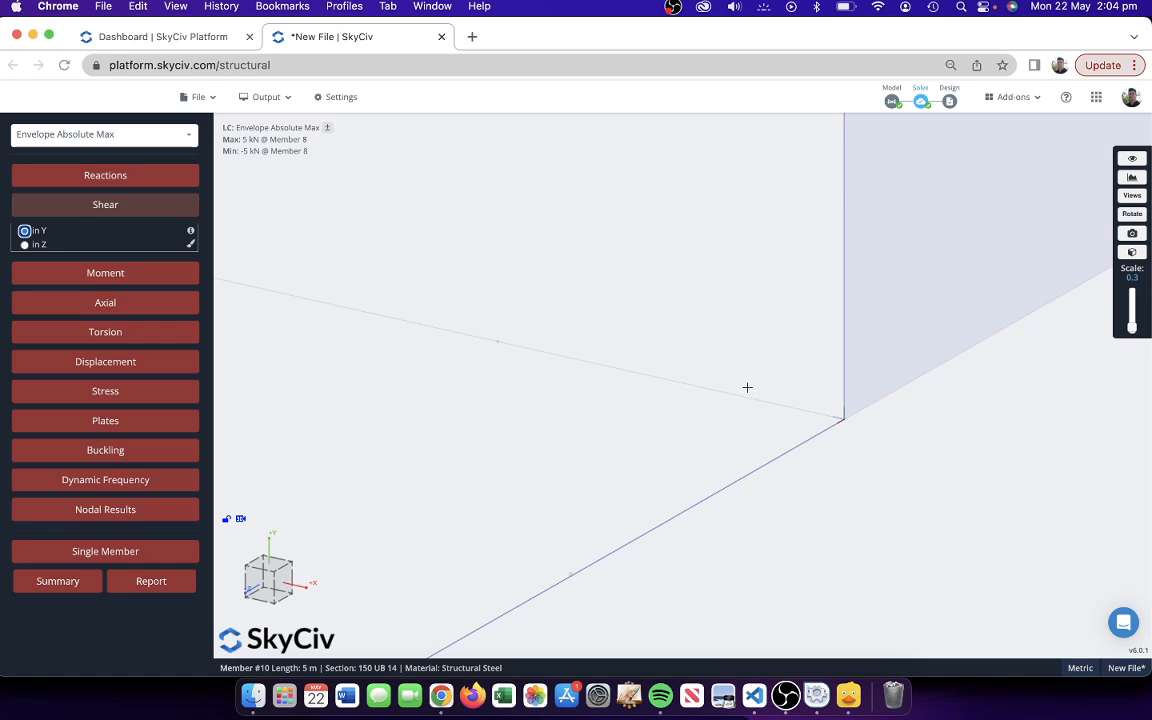
scroll(740, 345, "down", 3)
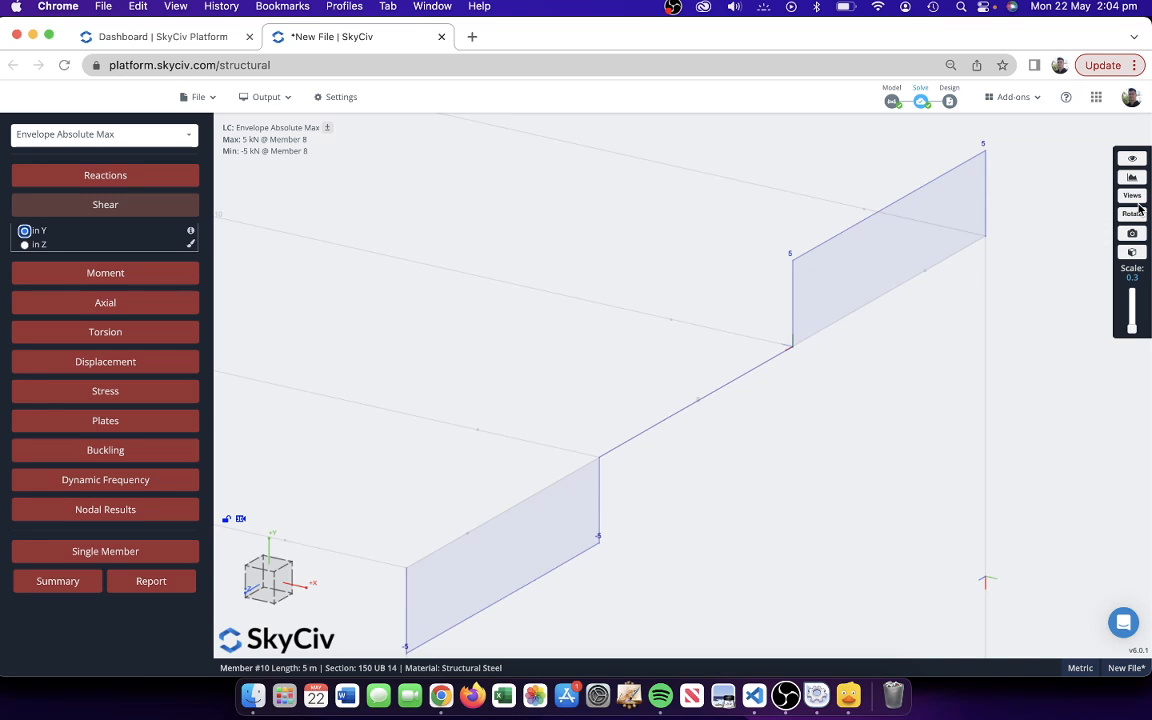
left_click(152, 205)
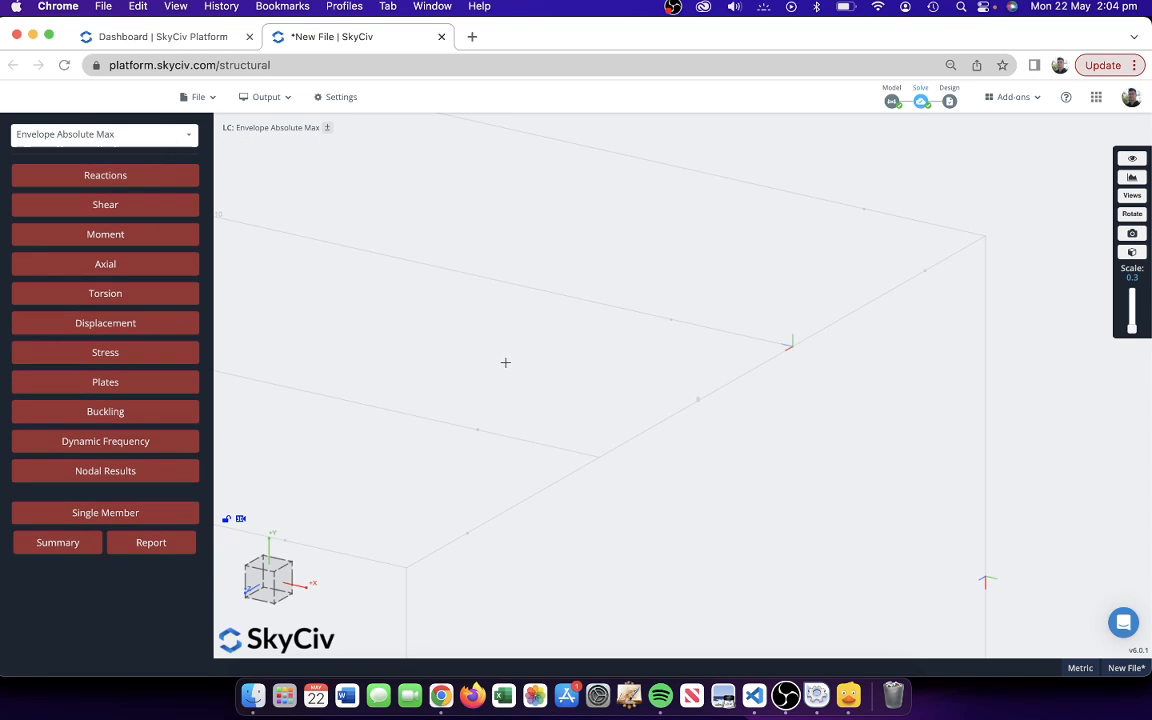
- Show the frame's X and Y displacements with the display scale raised to 1.3
scroll(506, 362, "down", 5)
right_click_drag(332, 328, 604, 340)
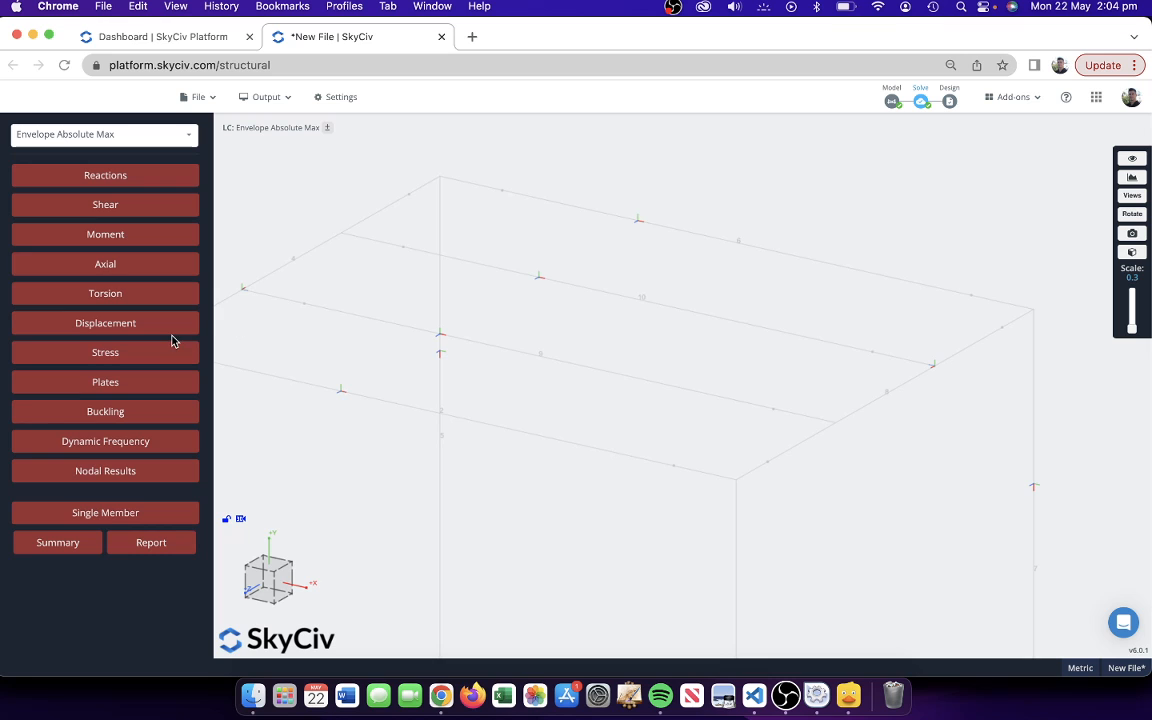
left_click(172, 328)
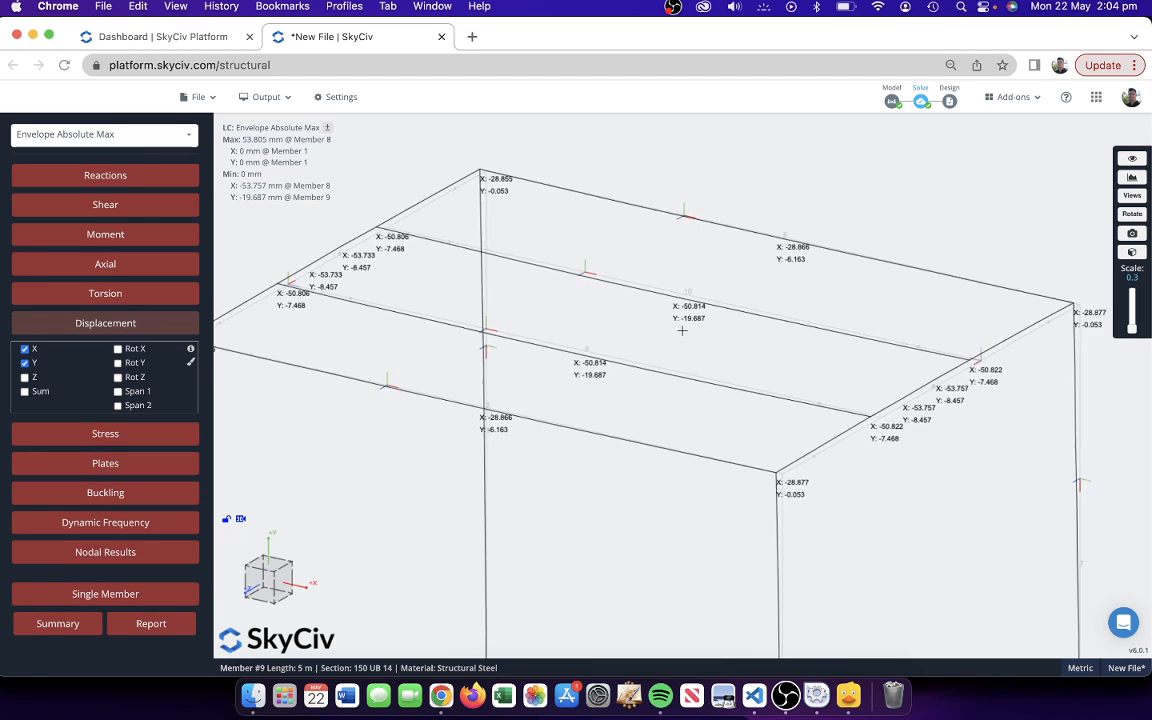
right_click_drag(682, 331, 731, 315)
left_click(1132, 326)
key("Up")
key("Up")
key("Up")
key("Up")
key("Up")
key("Up")
key("Up")
key("Up")
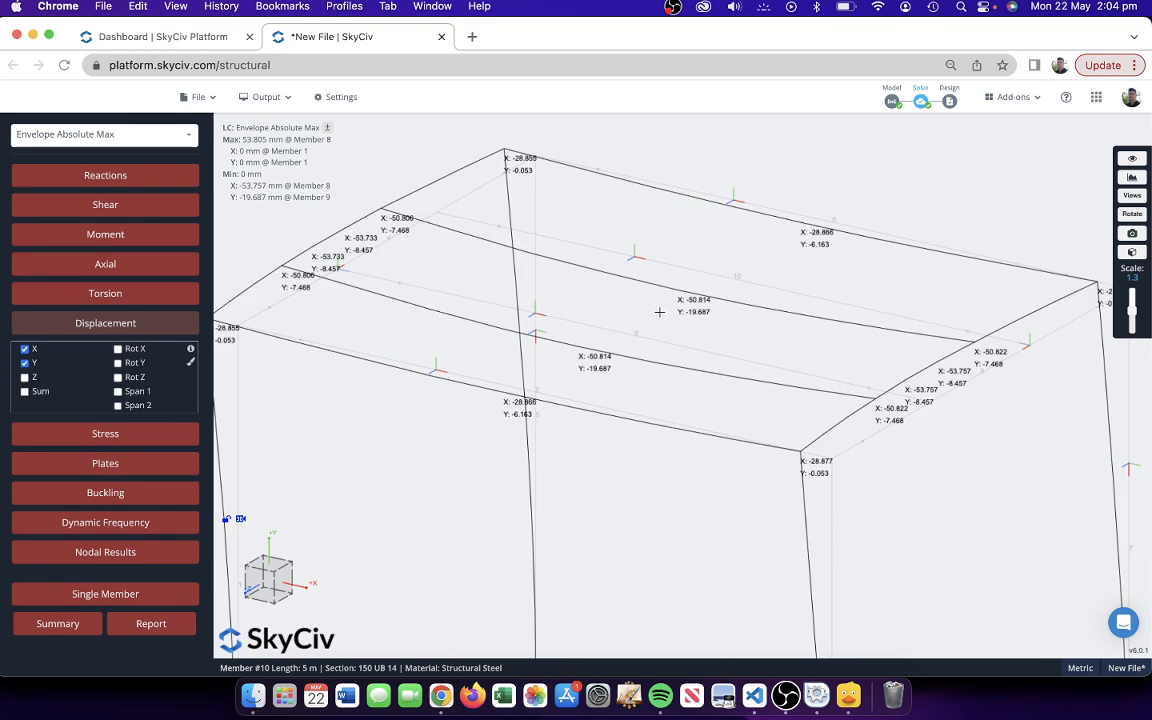
- Exaggerate the displaced shape to scale 2.3, examine the whole frame, reduce the scale to 0.4 and hide the displacements
scroll(659, 312, "down", 5)
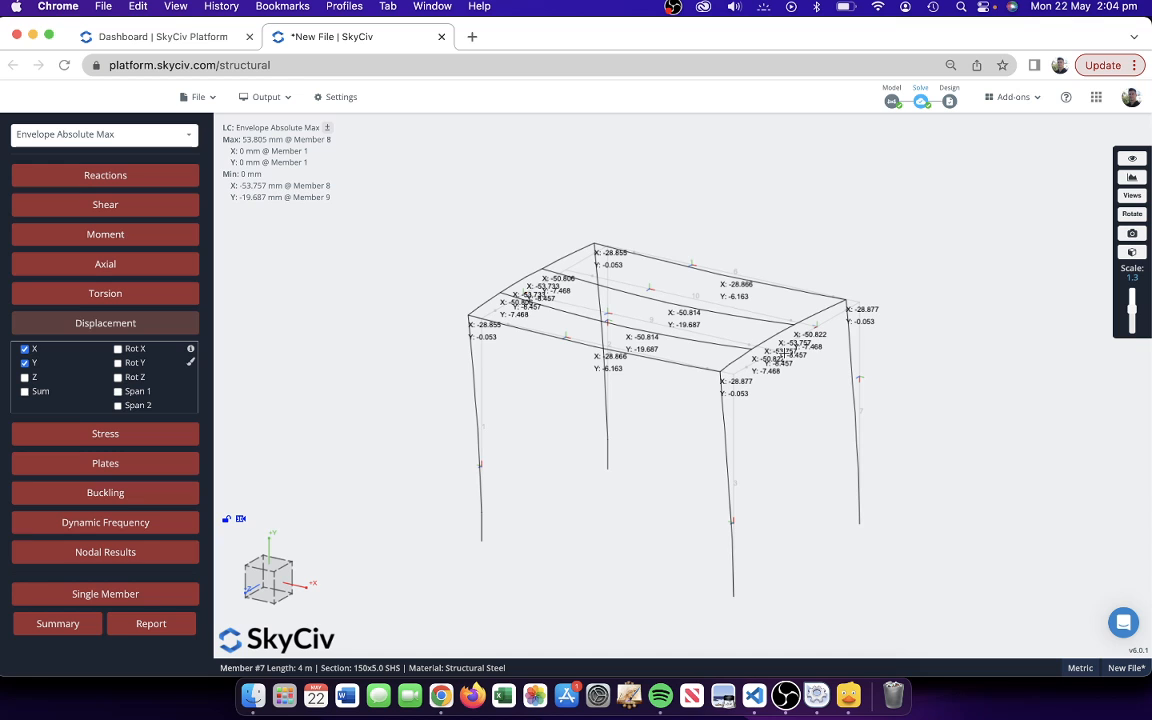
key("Up")
key("Up")
key("Up")
key("Up")
key("Up")
key("Up")
key("Up")
key("Up")
key("Up")
key("Up")
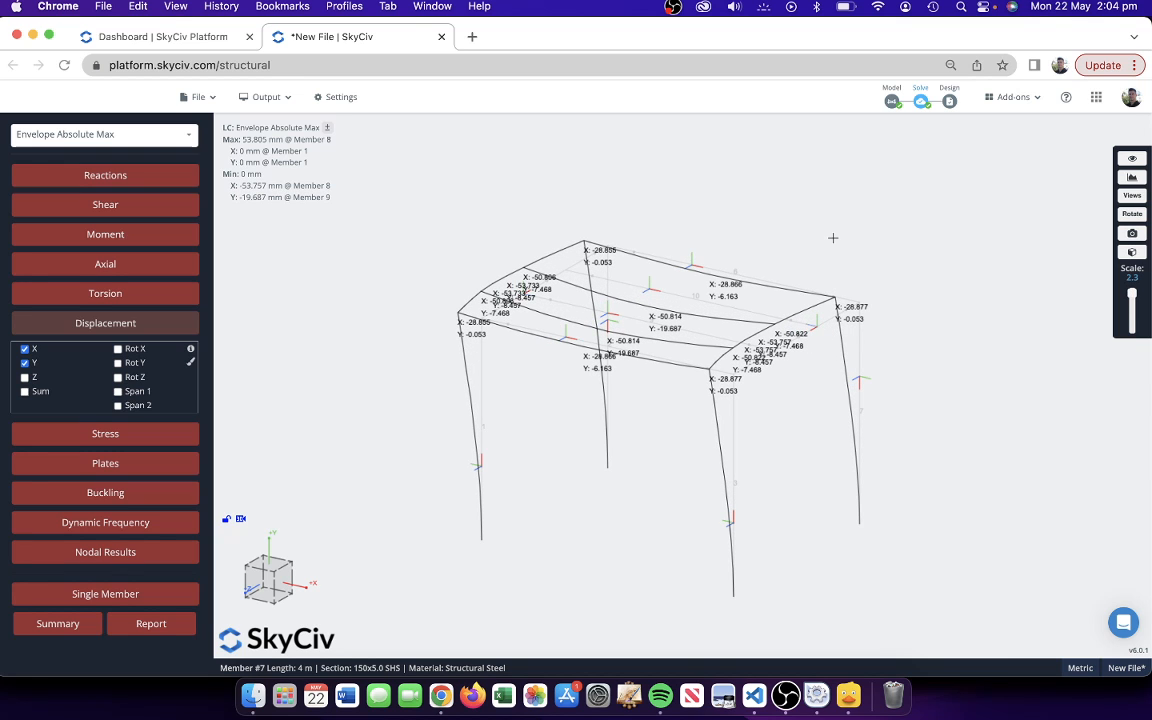
left_click_drag(832, 238, 608, 459)
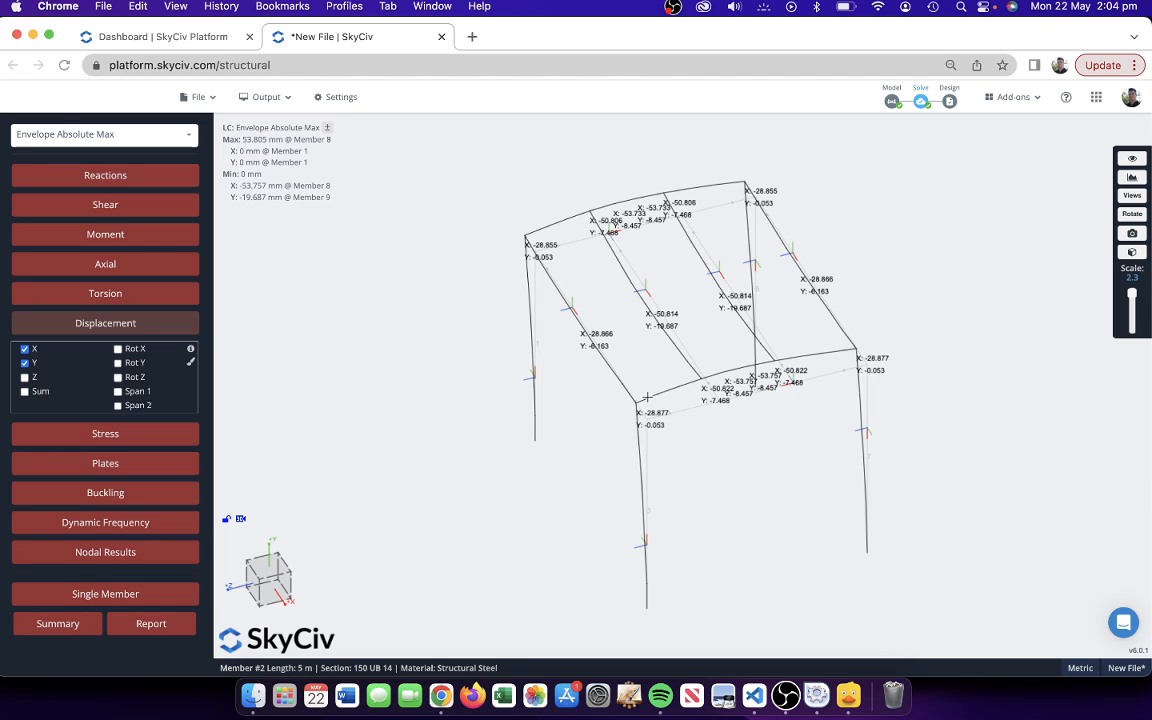
scroll(651, 397, "up", 5)
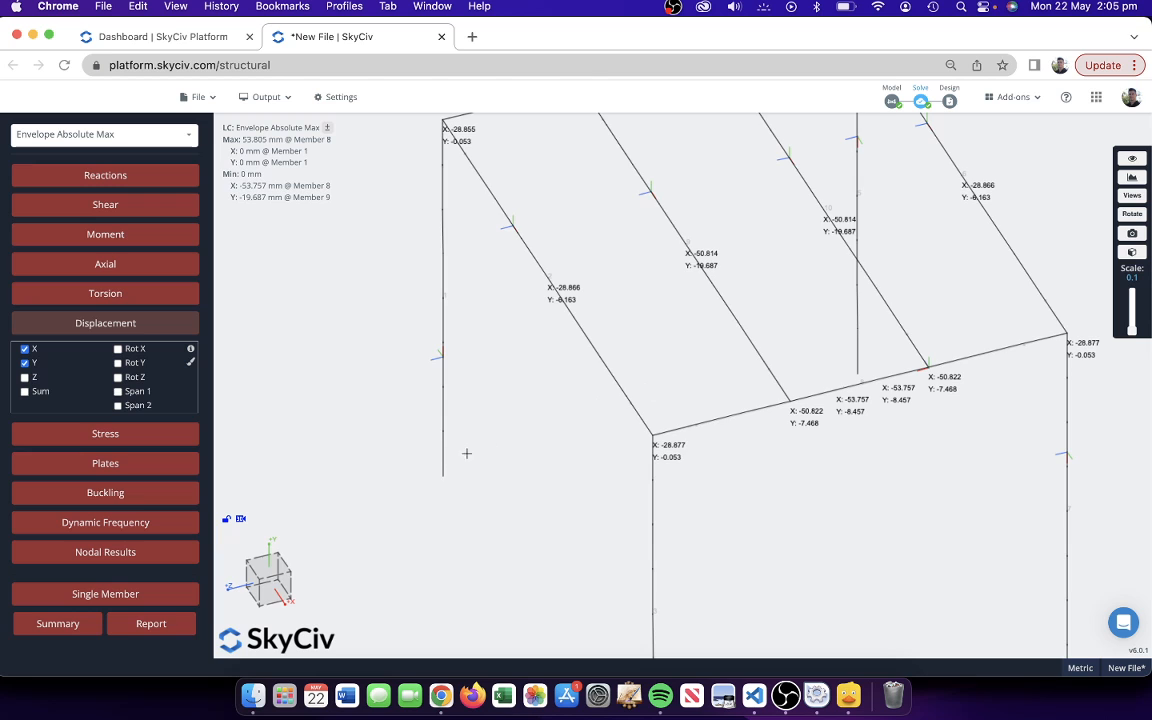
scroll(466, 453, "down", 5)
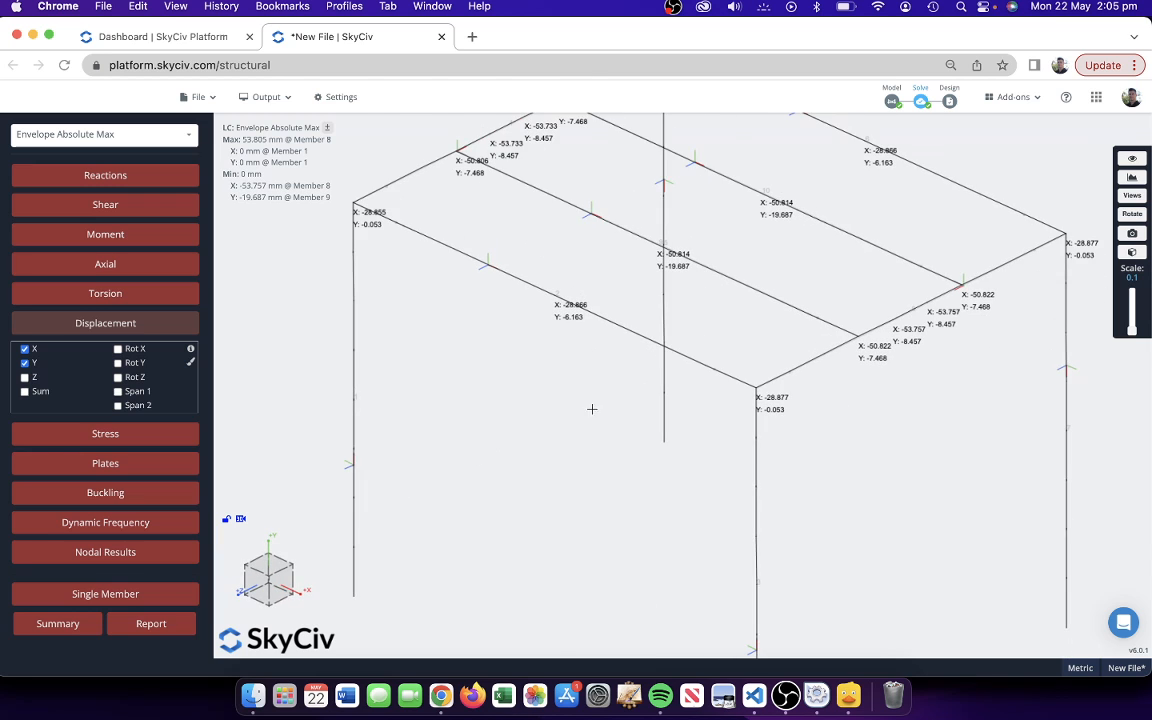
left_click(119, 330)
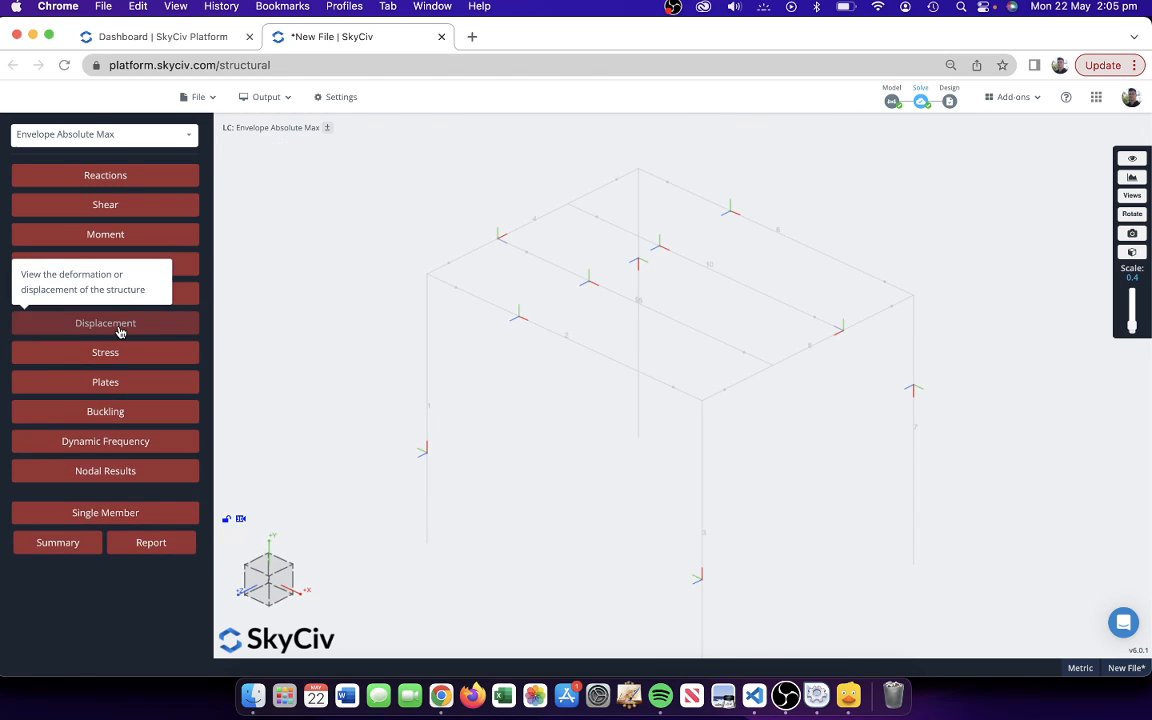
- Show the displacements again with the Span 1 and Span 2 deflection ratios included and Sum switched off
left_click(119, 325)
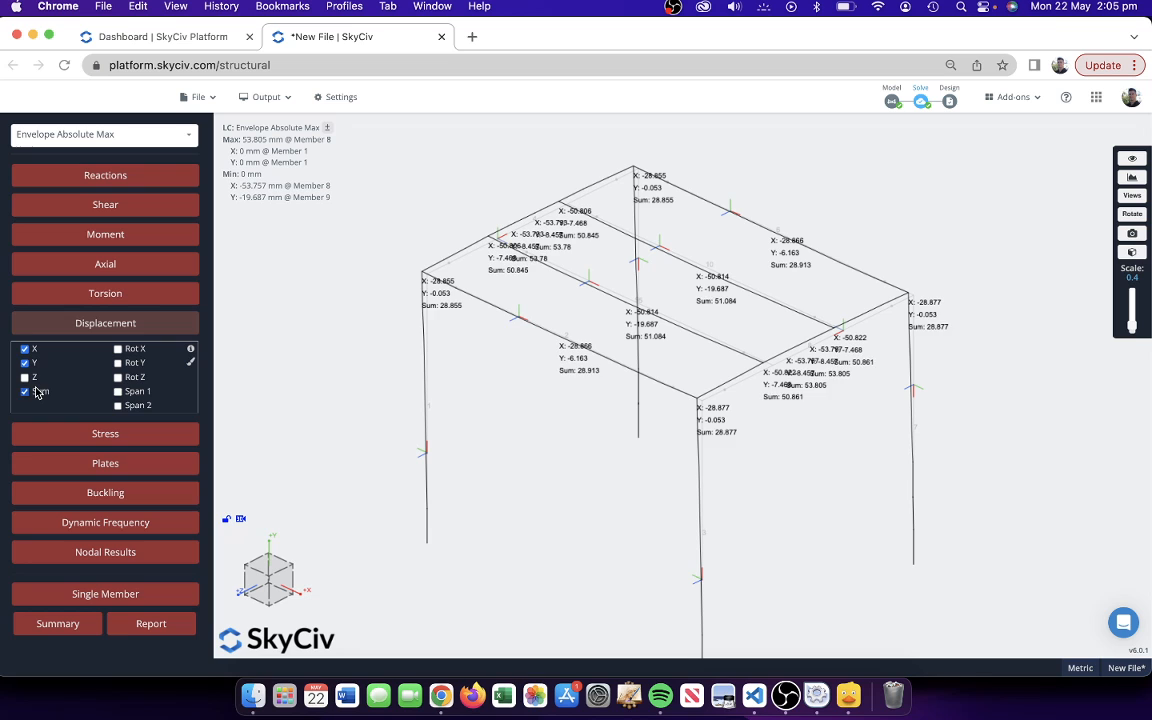
left_click(36, 392)
left_click(138, 391)
left_click(138, 405)
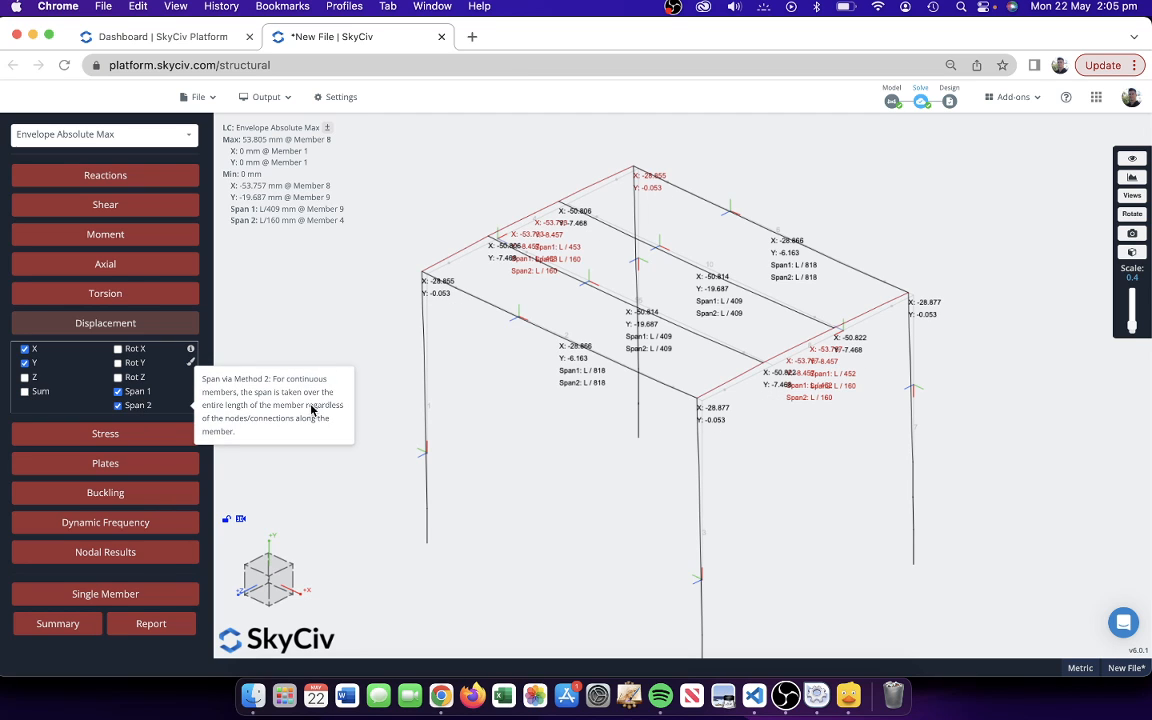
left_click_drag(526, 435, 573, 480)
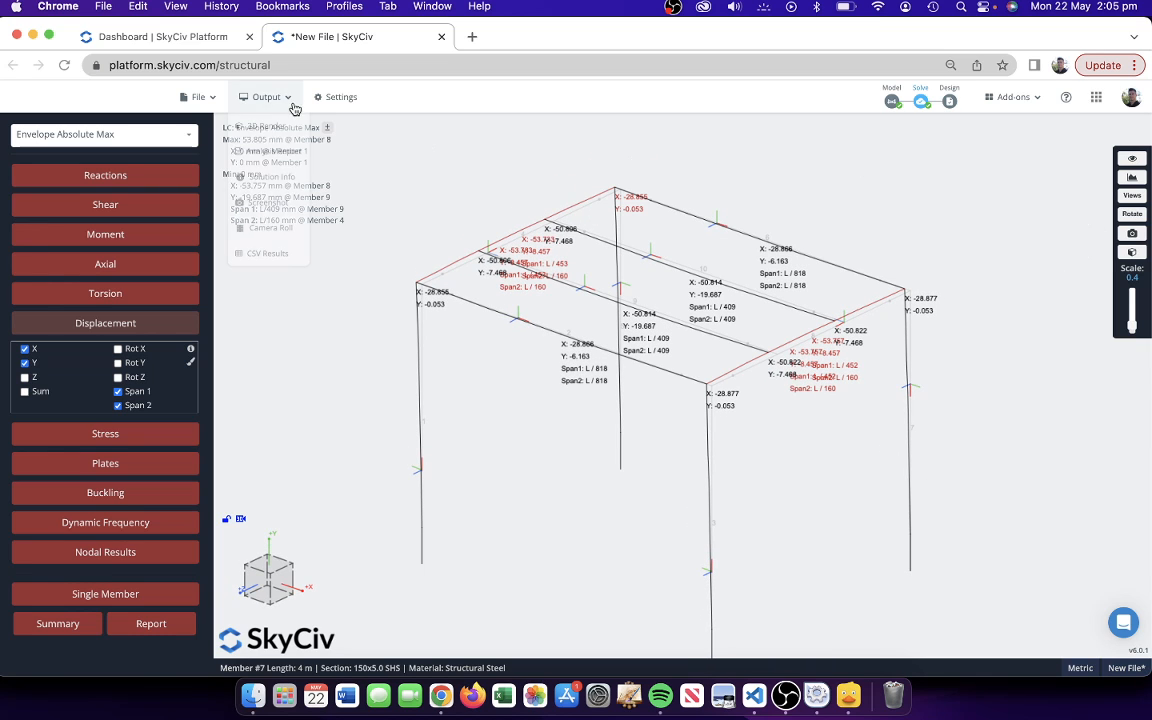
- Check the deflection limit in the result settings and compare it with the span ratios on member 8
left_click(1133, 160)
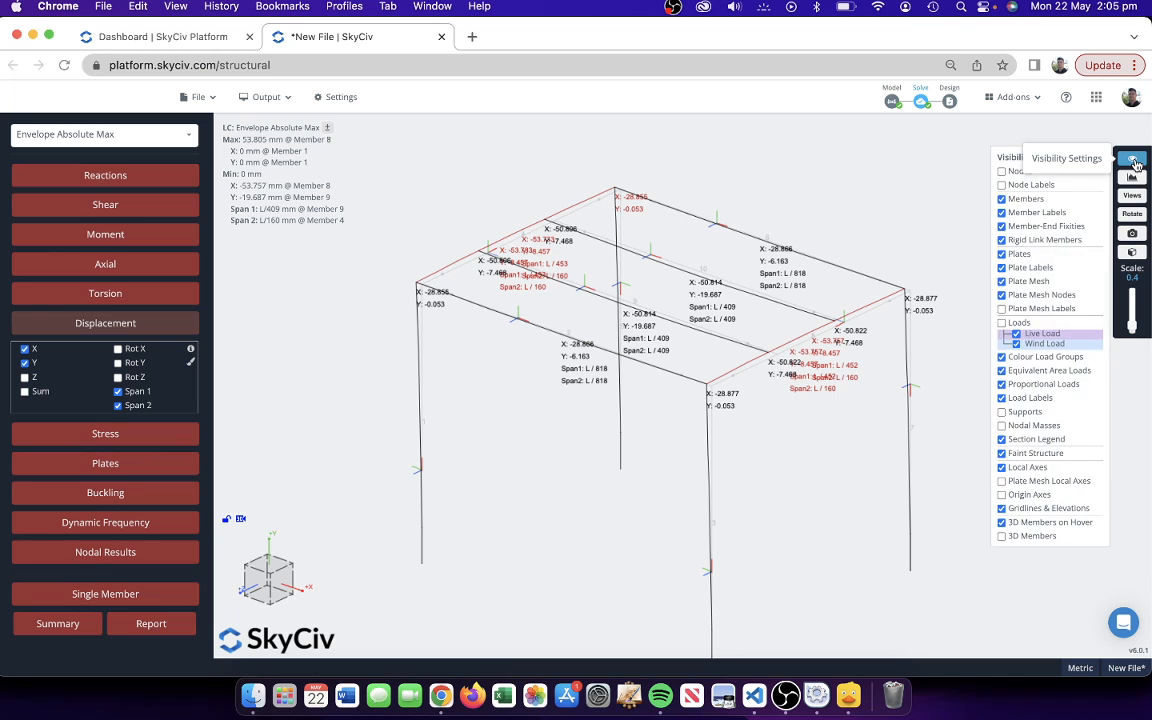
left_click(1133, 160)
left_click(1132, 177)
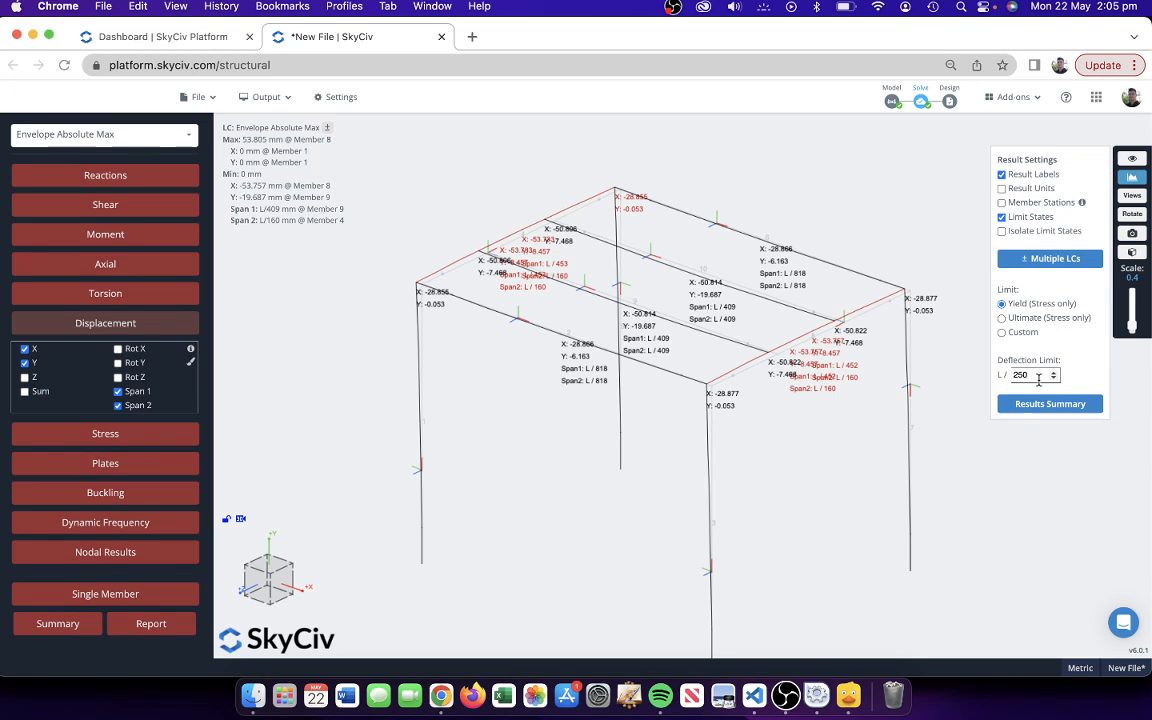
scroll(948, 393, "up", 3)
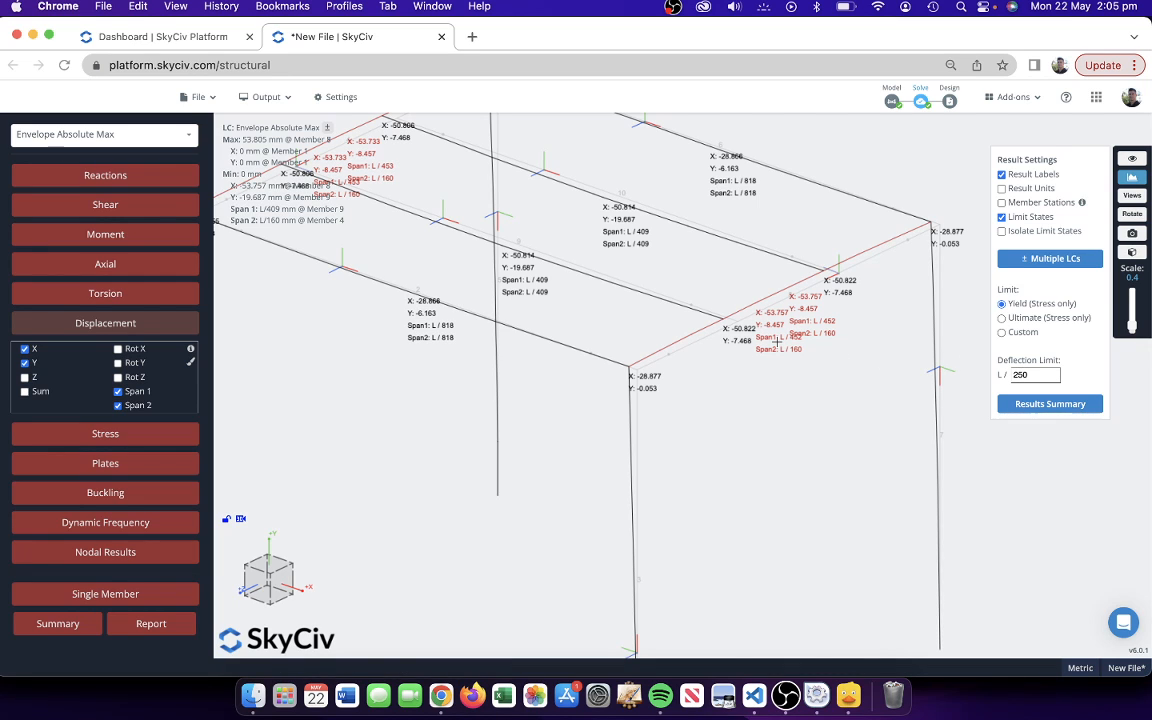
scroll(812, 378, "down", 3)
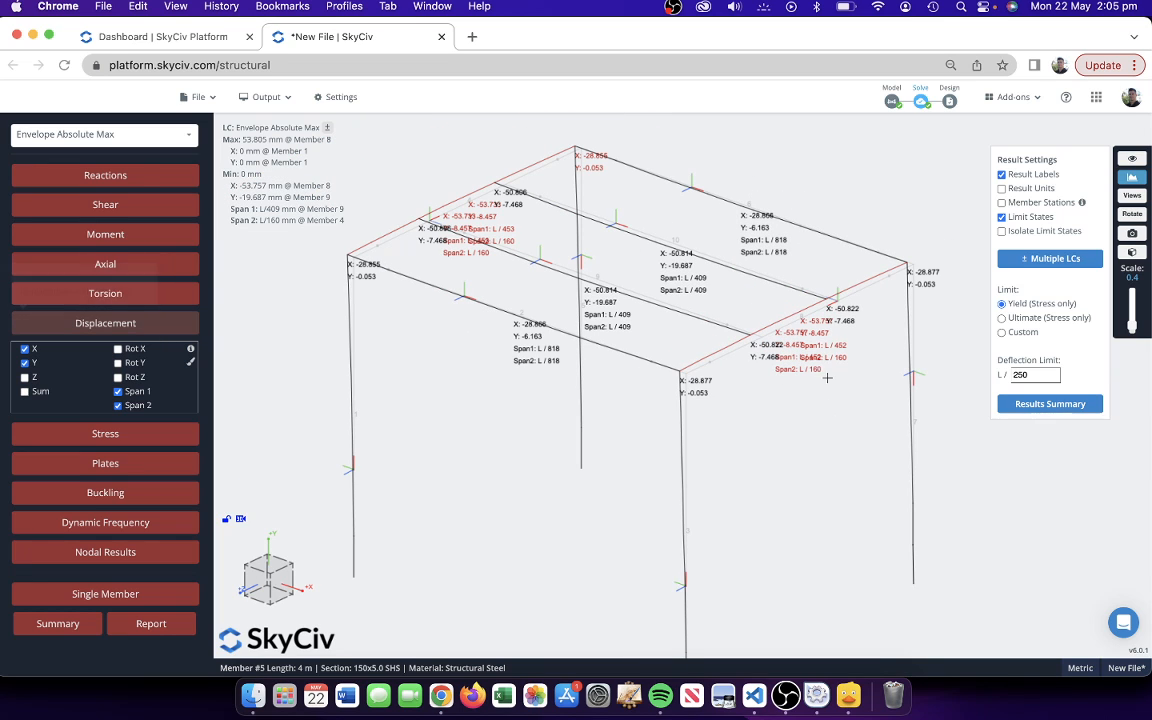
- Hide the displacements and show the Max Combined Normal Stress diagram on the frame
left_click(156, 328)
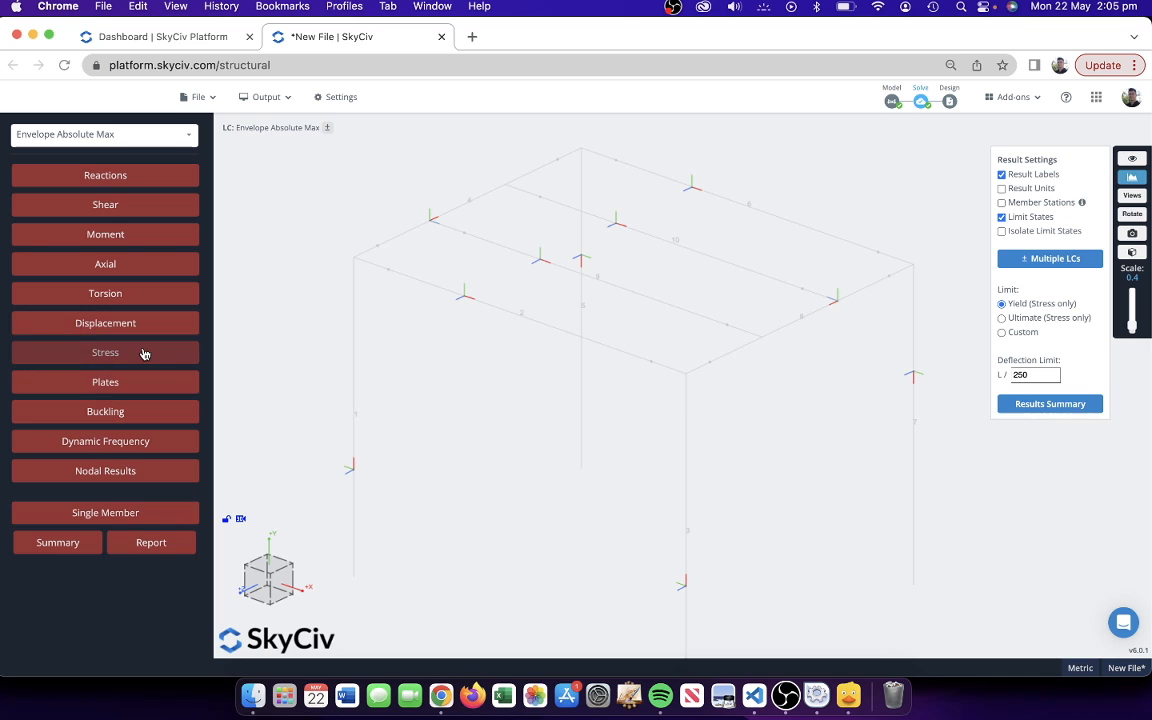
left_click(143, 354)
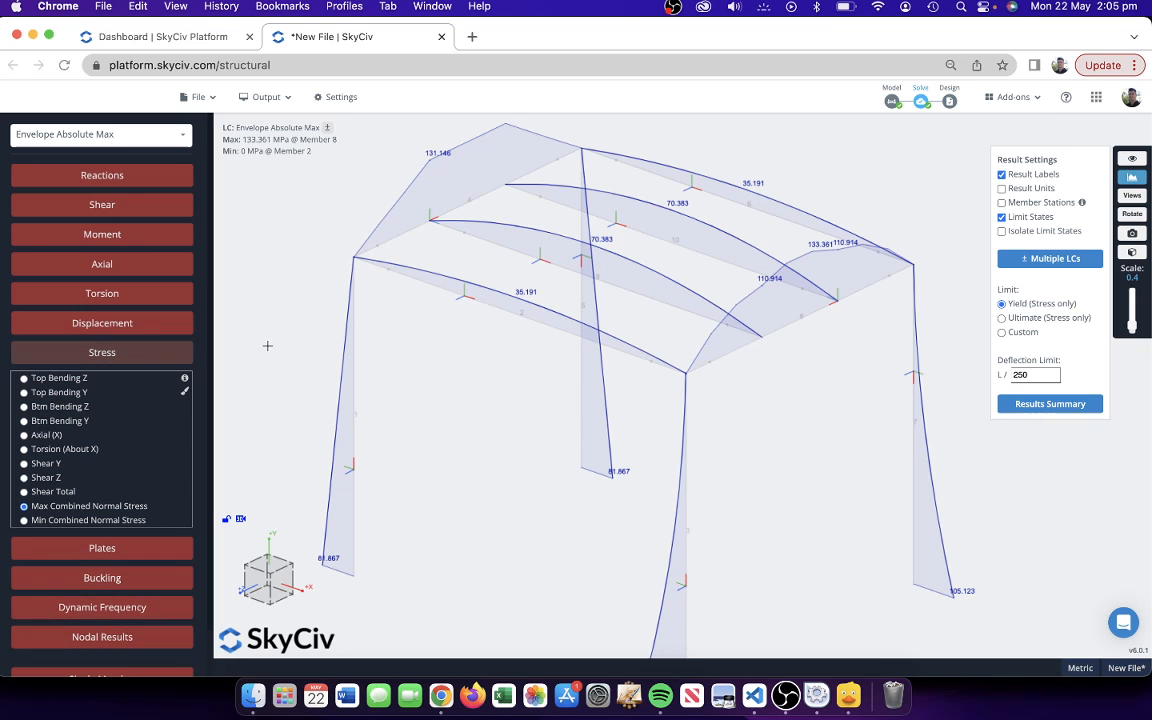
- Close the result settings and view the Top Bending Z and Y, Btm Bending Z and Y, and Axial (X) stress diagrams in turn
left_click(1123, 179)
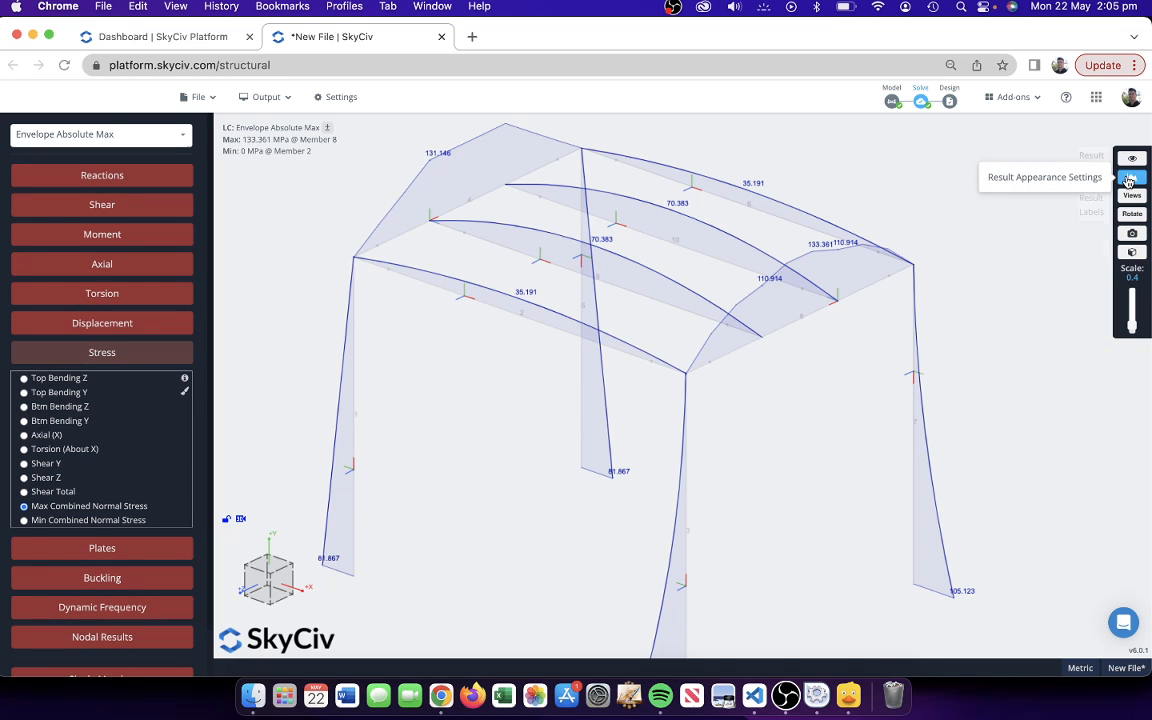
left_click(62, 379)
left_click(62, 393)
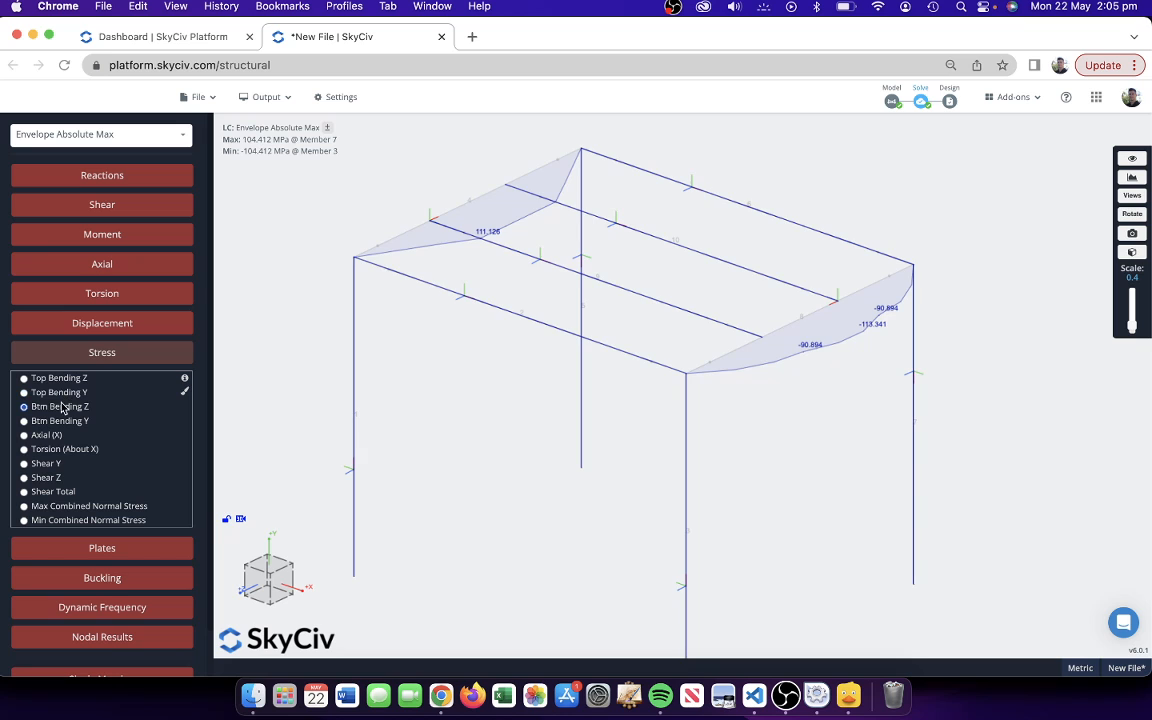
left_click(58, 421)
left_click(45, 435)
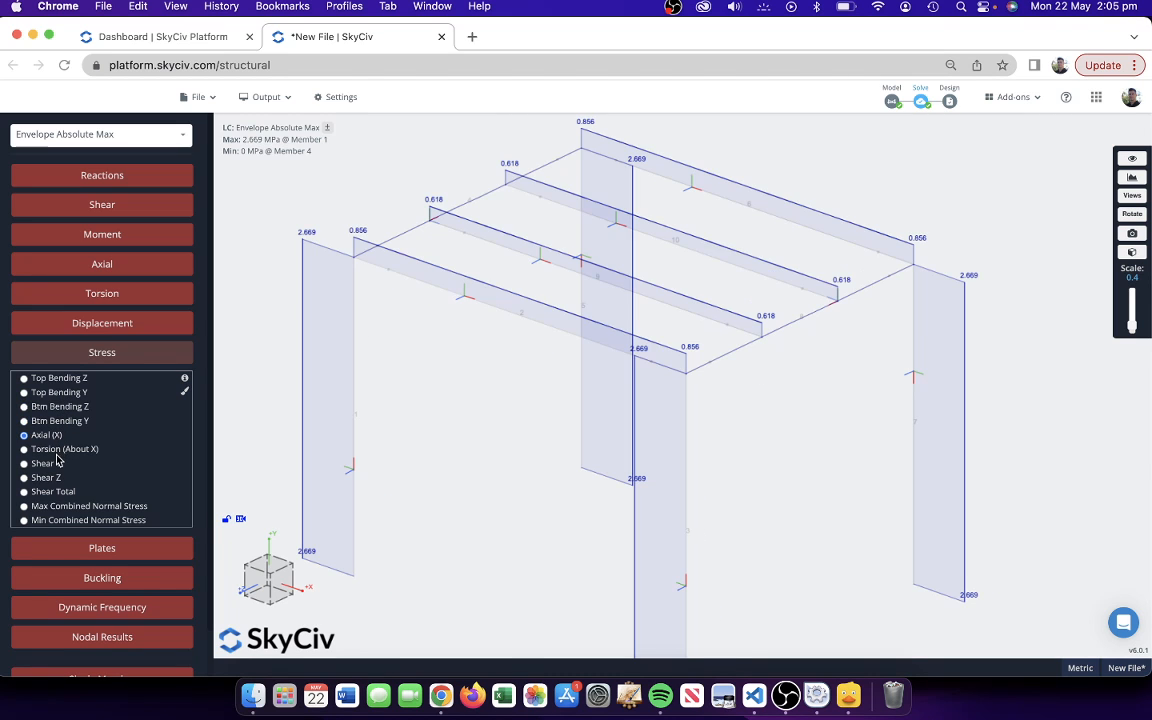
- View the Torsion, Shear Y, Shear Z, Shear Total, and Max and Min Combined Normal Stress diagrams in turn
left_click(56, 450)
left_click(46, 464)
left_click(44, 478)
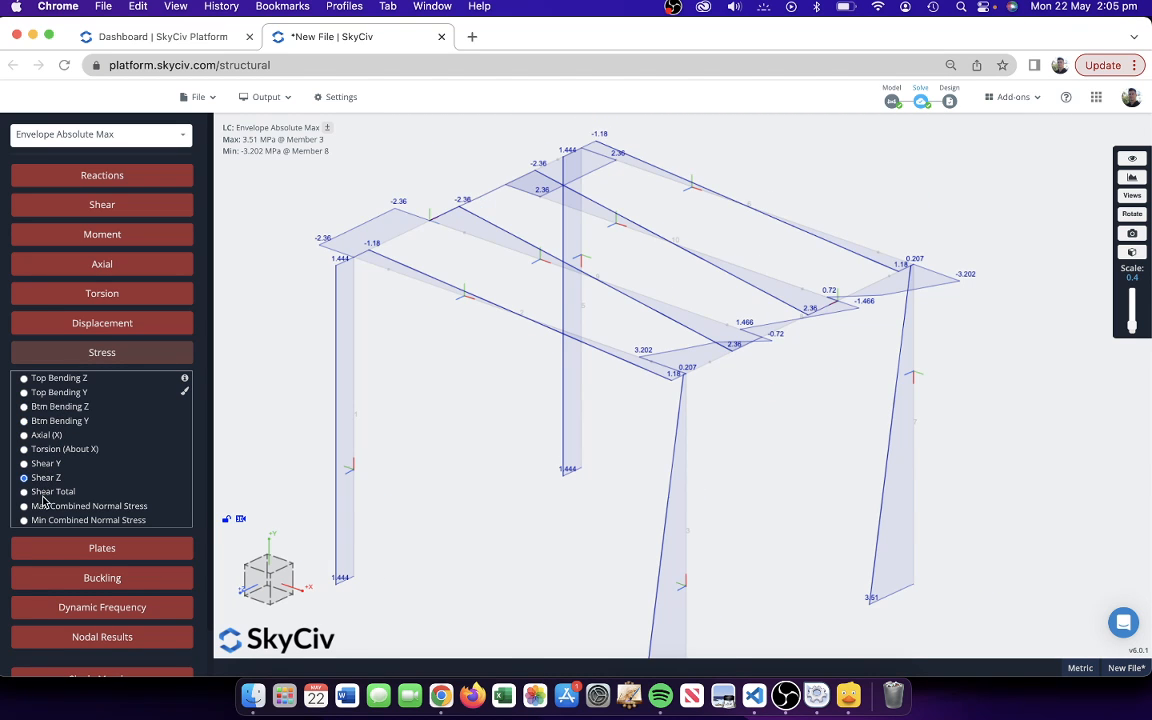
left_click(43, 492)
left_click(40, 506)
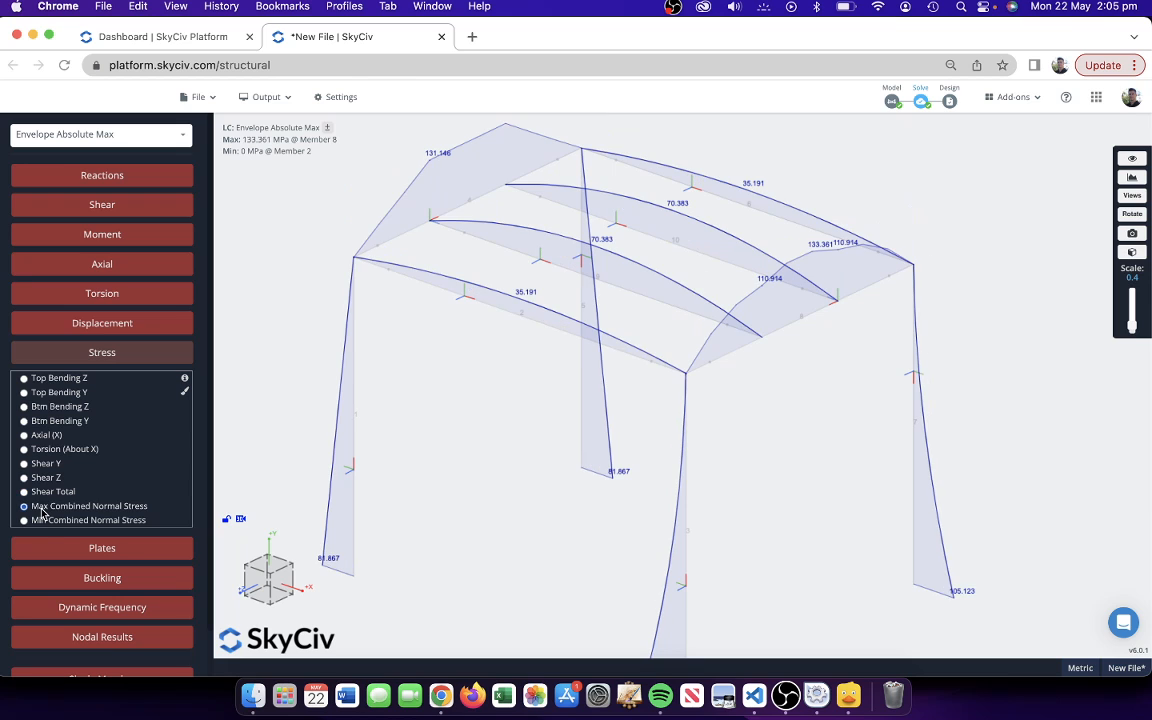
left_click(42, 522)
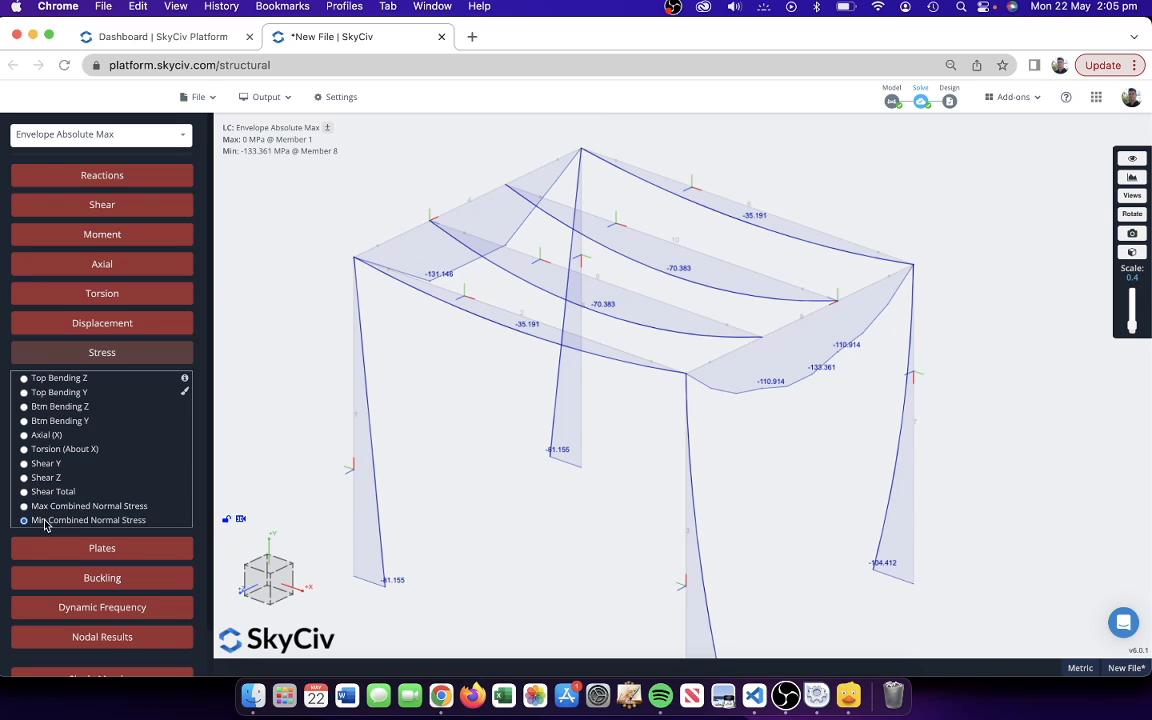
- Examine the Top Bending Z stress across the whole frame and hide the stress diagram
left_click(37, 378)
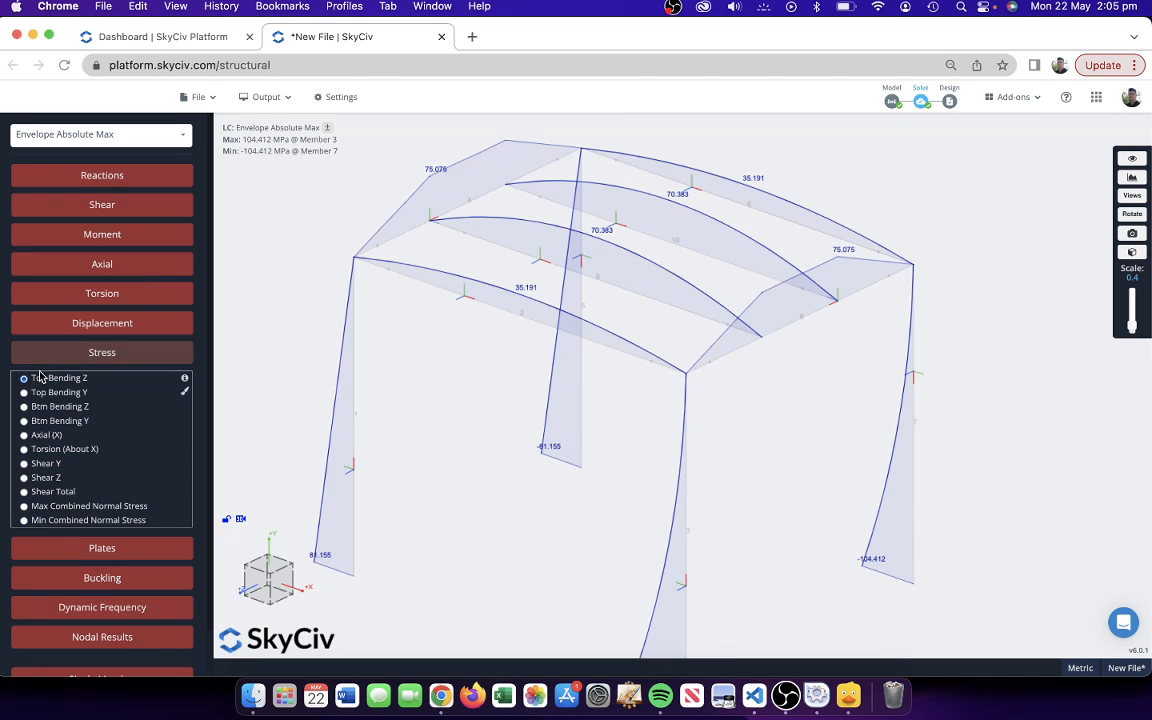
mouse_move(492, 423)
left_mouse_down()
mouse_move(462, 375)
mouse_move(512, 414)
left_mouse_up()
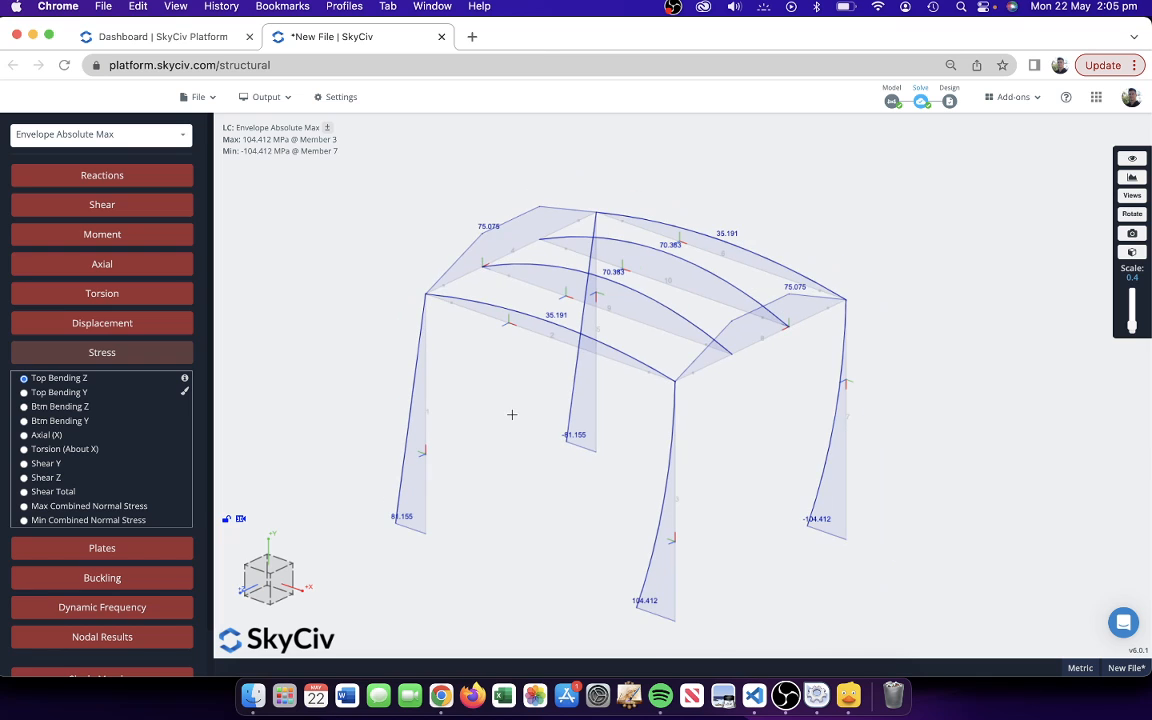
left_click(110, 353)
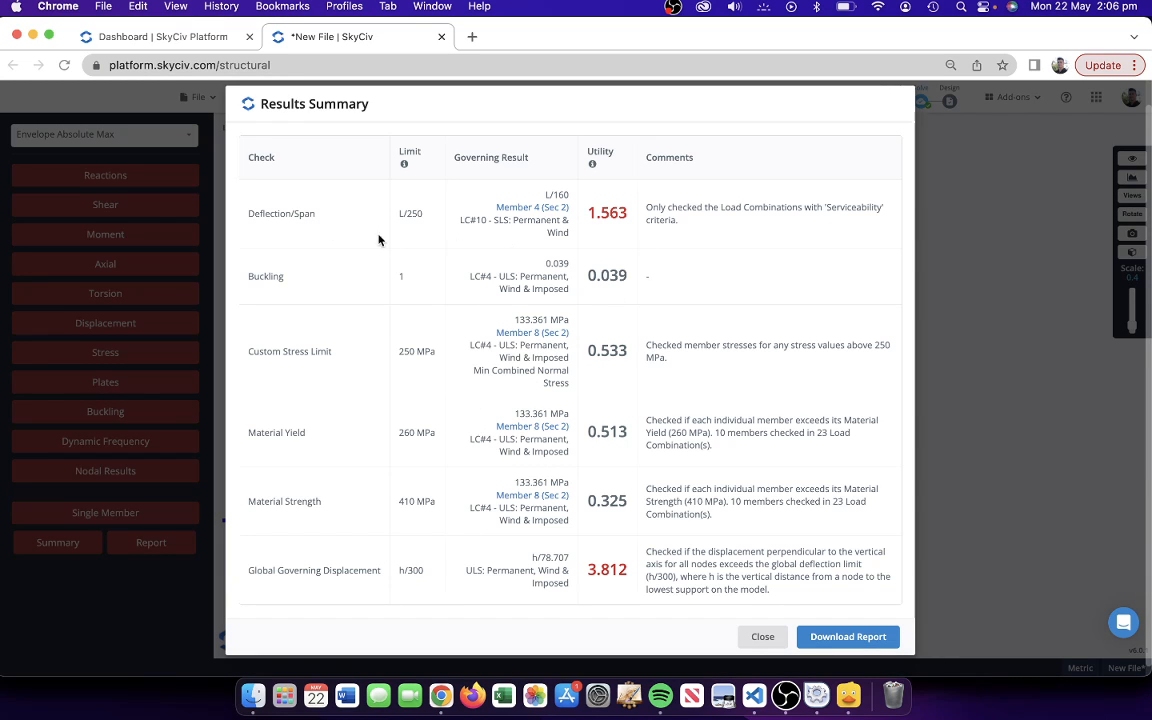
- Review the limits, governing results and utility of each check in the Results Summary and close it
mouse_move(566, 210)
left_click(758, 638)
- Centre the whole undeformed frame in view and bring up the help and support options
left_click_drag(841, 183, 858, 164)
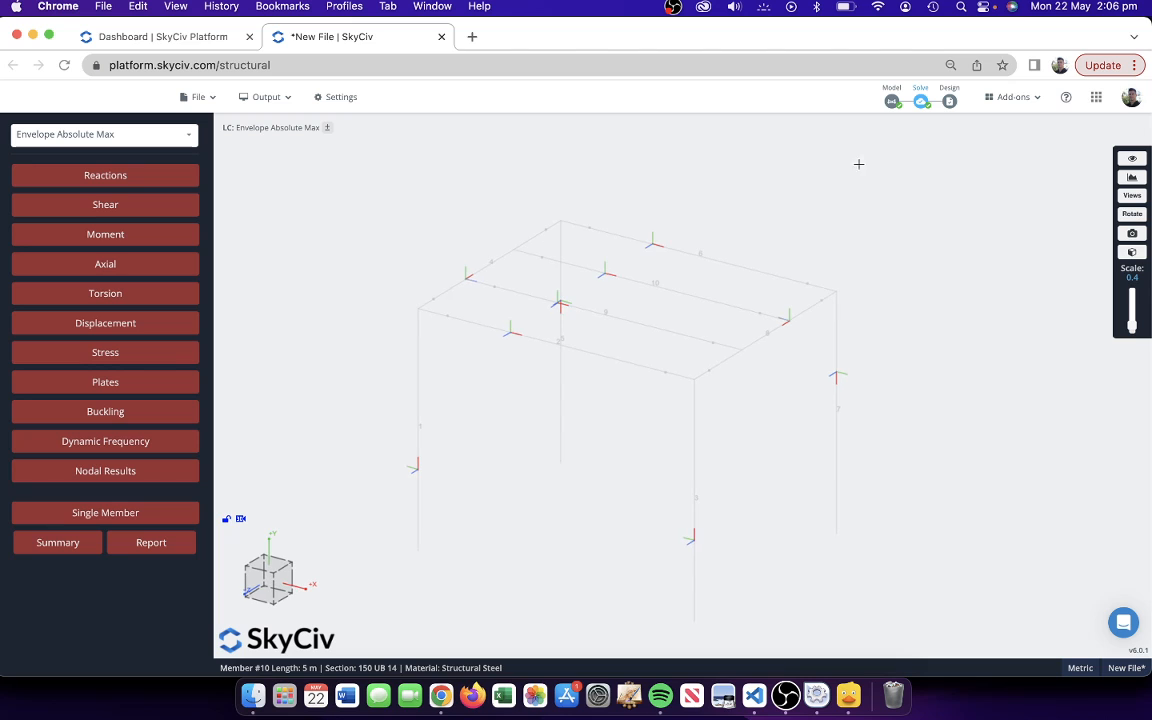
scroll(723, 188, "down", 2)
right_click_drag(723, 188, 769, 186)
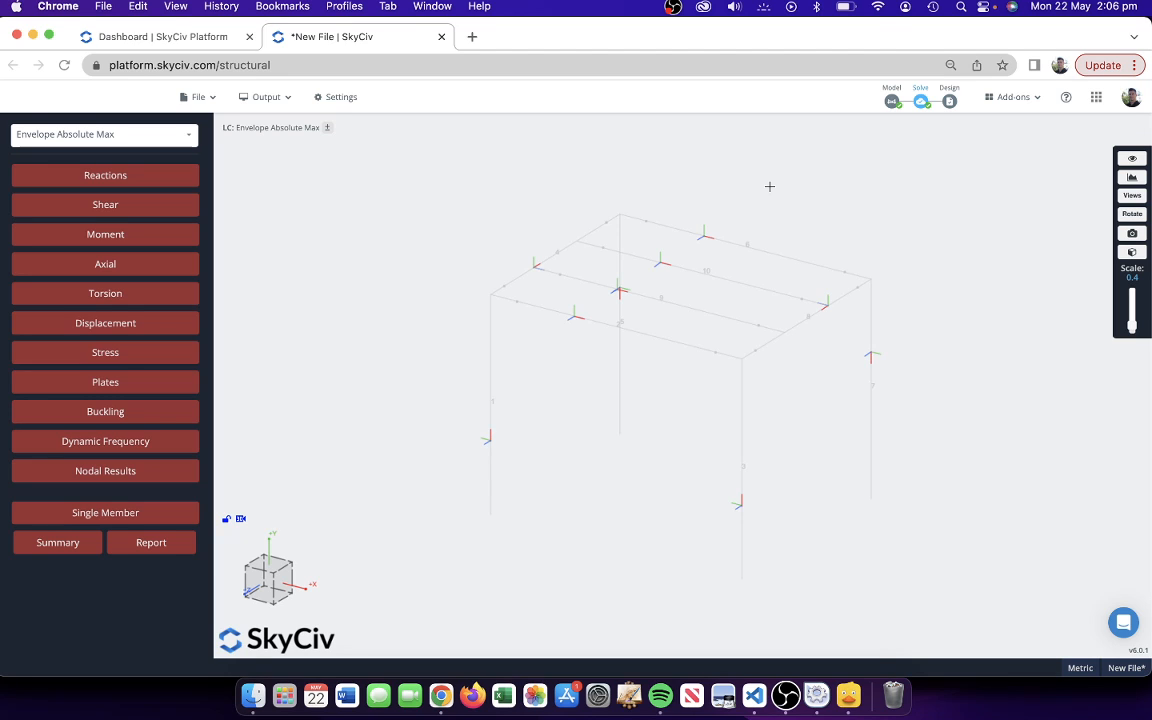
mouse_move(1067, 97)
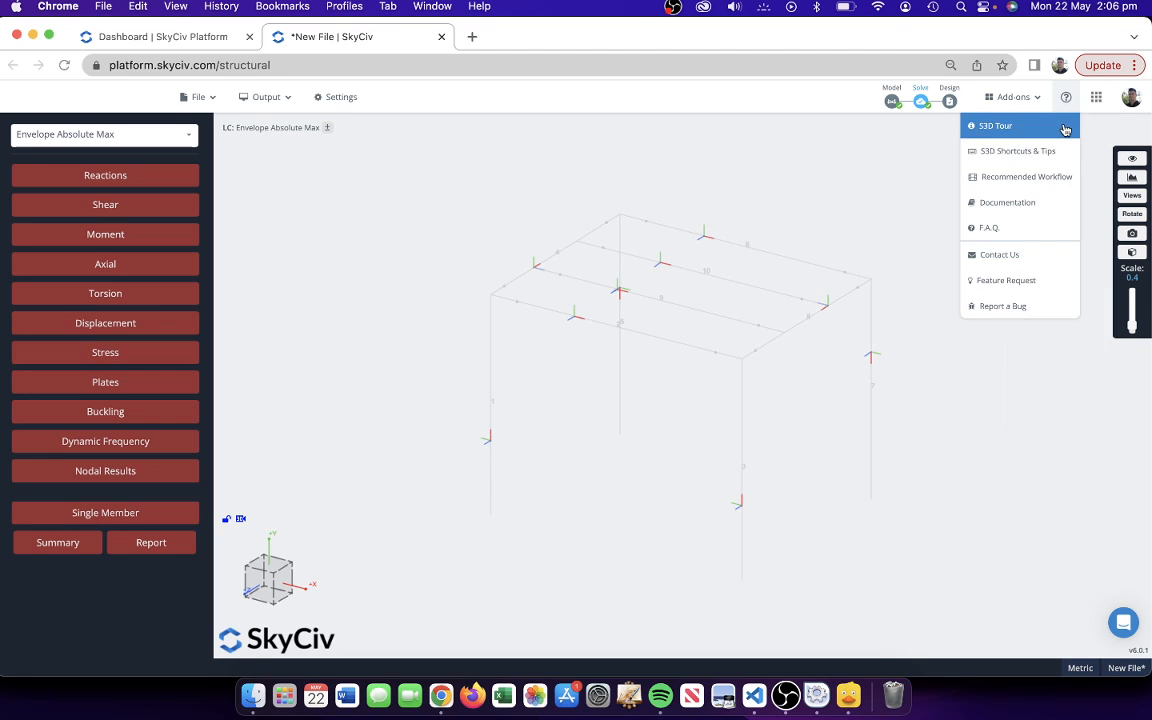